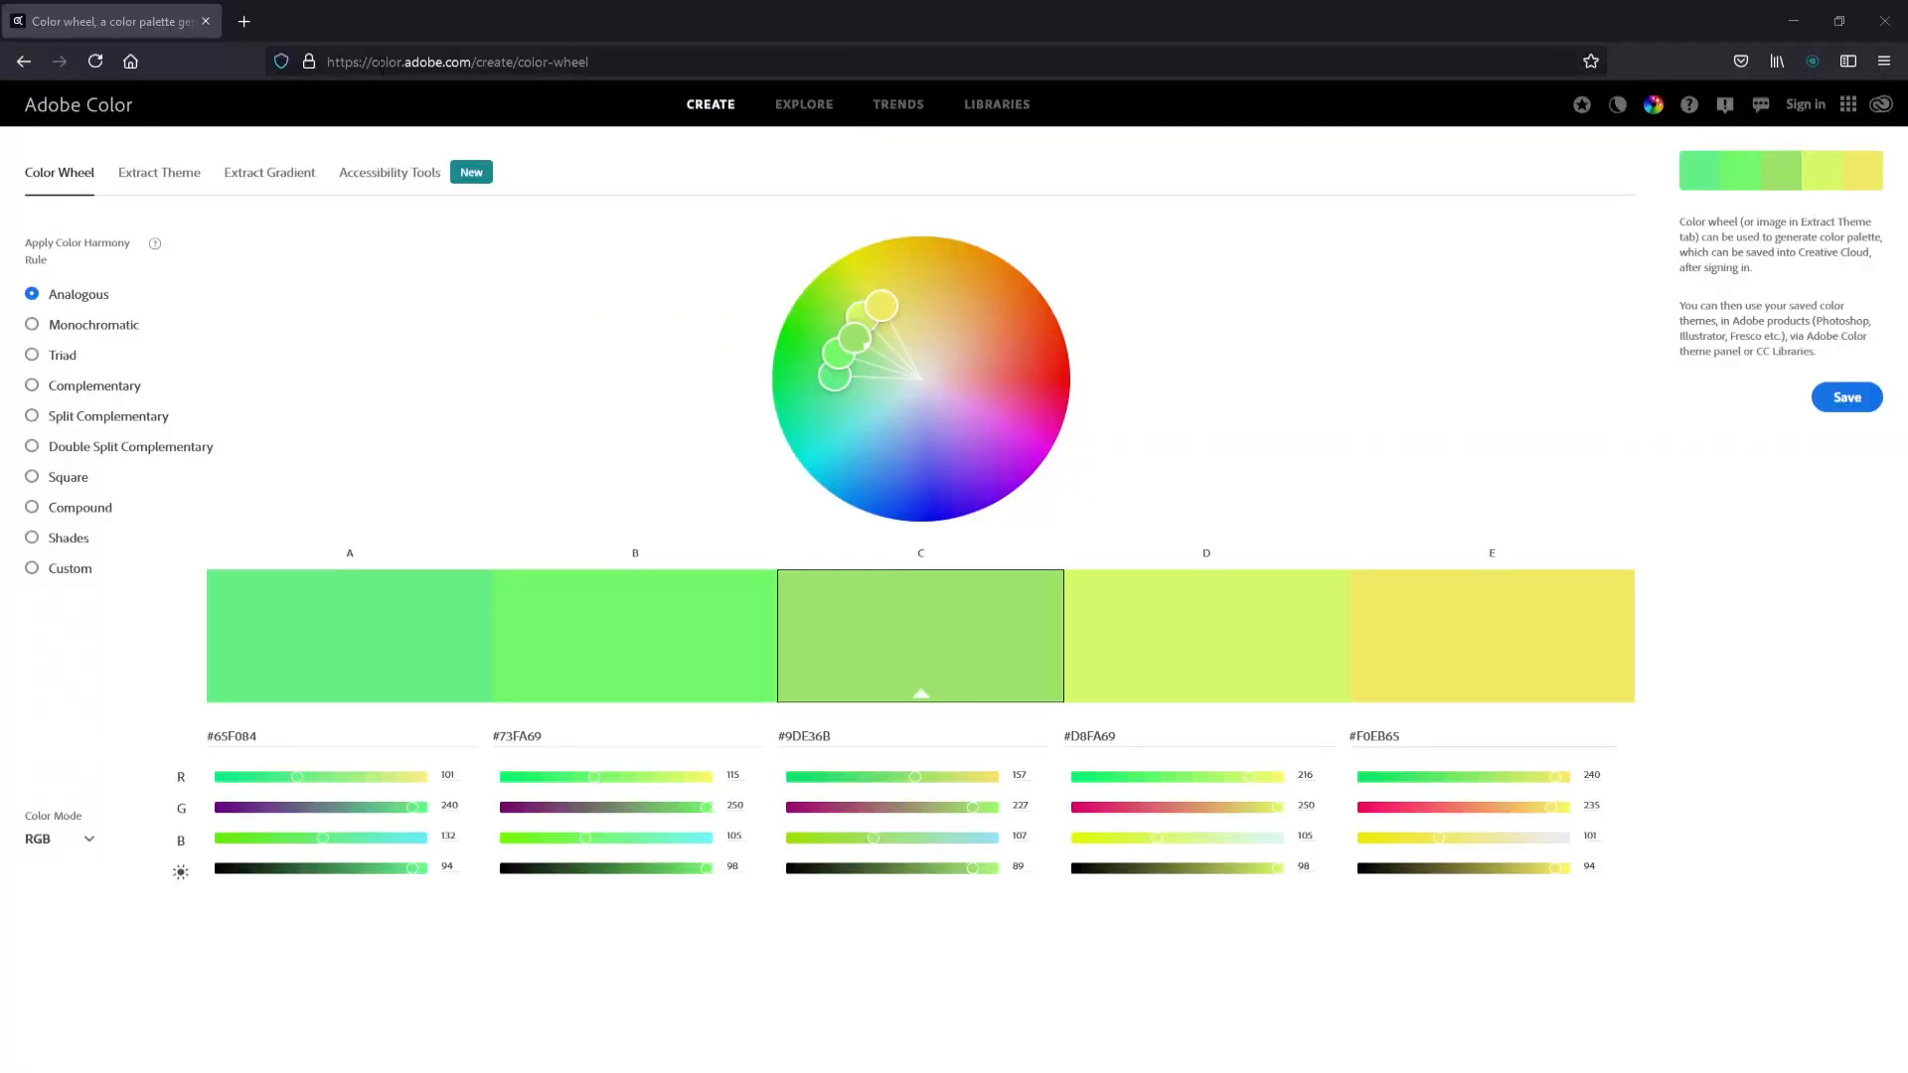
pyautogui.click(413, 62)
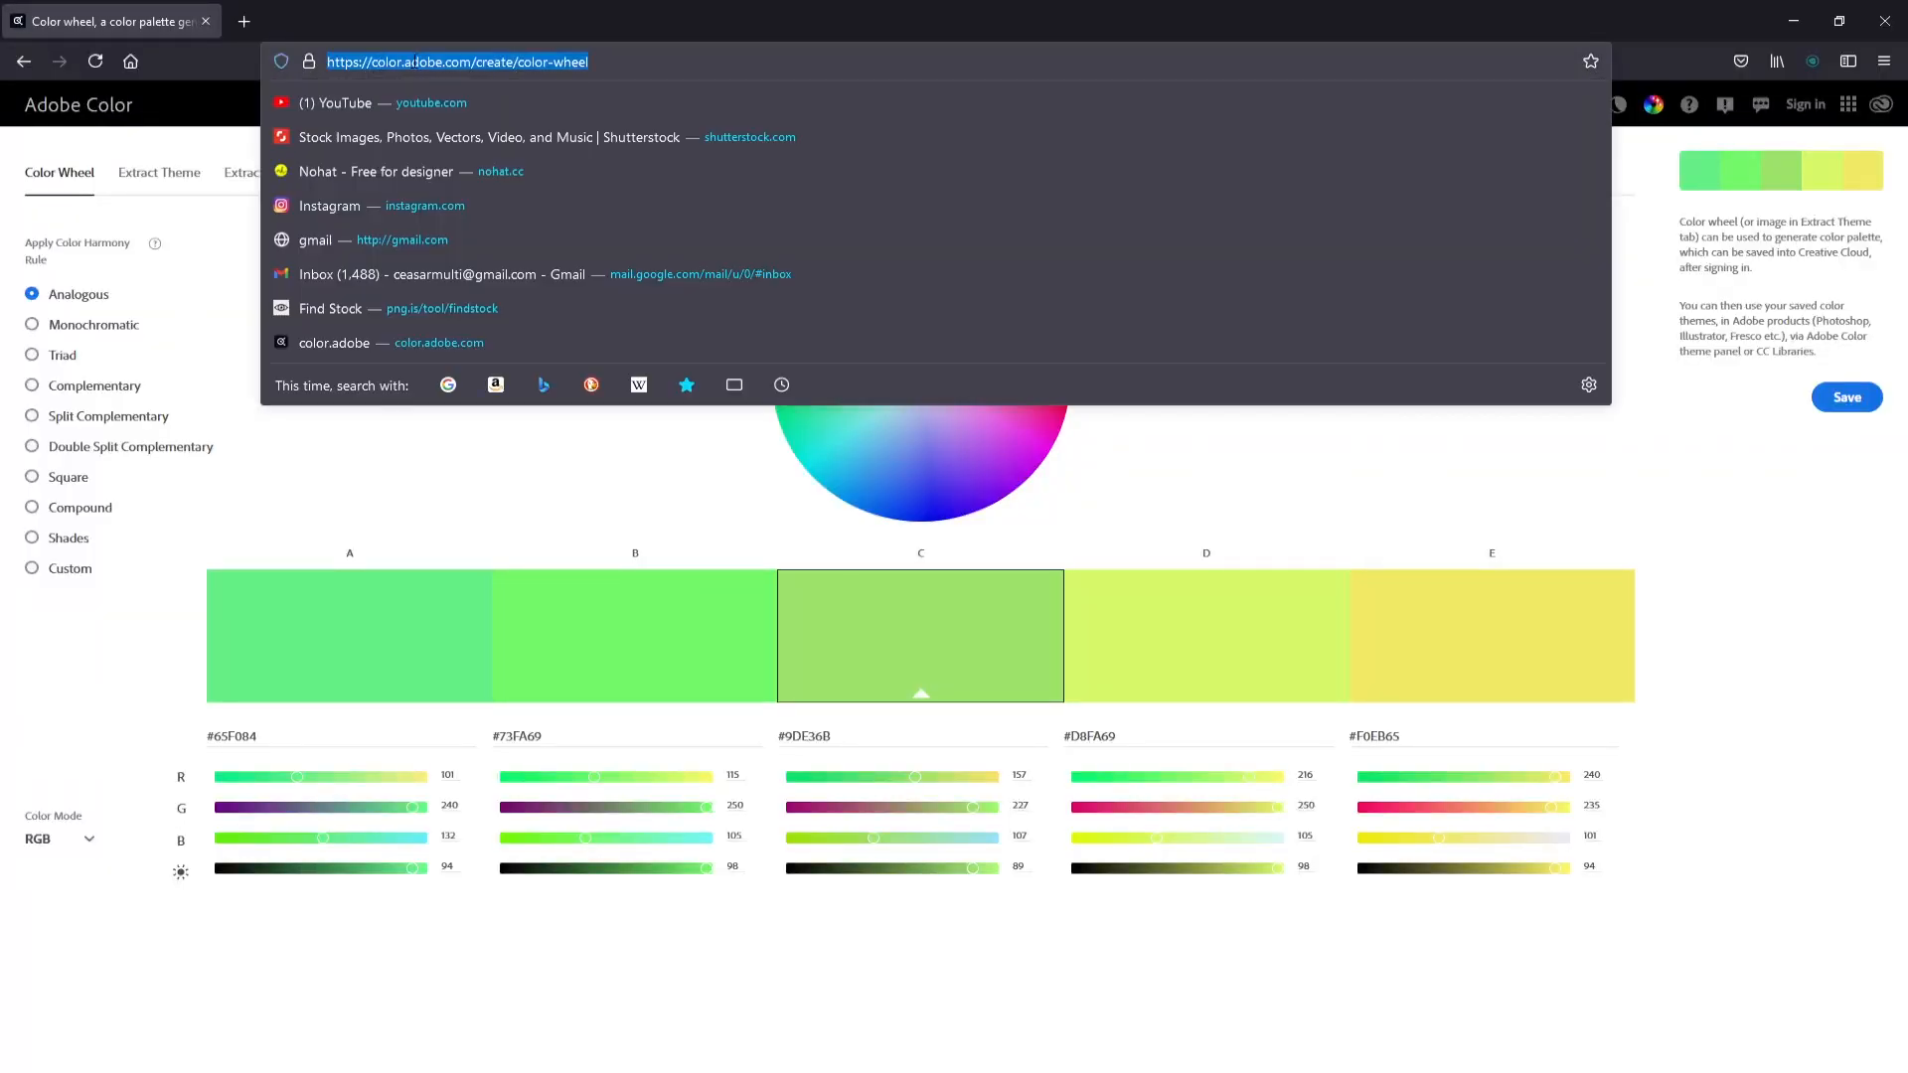
pyautogui.click(533, 62)
pyautogui.click(533, 9)
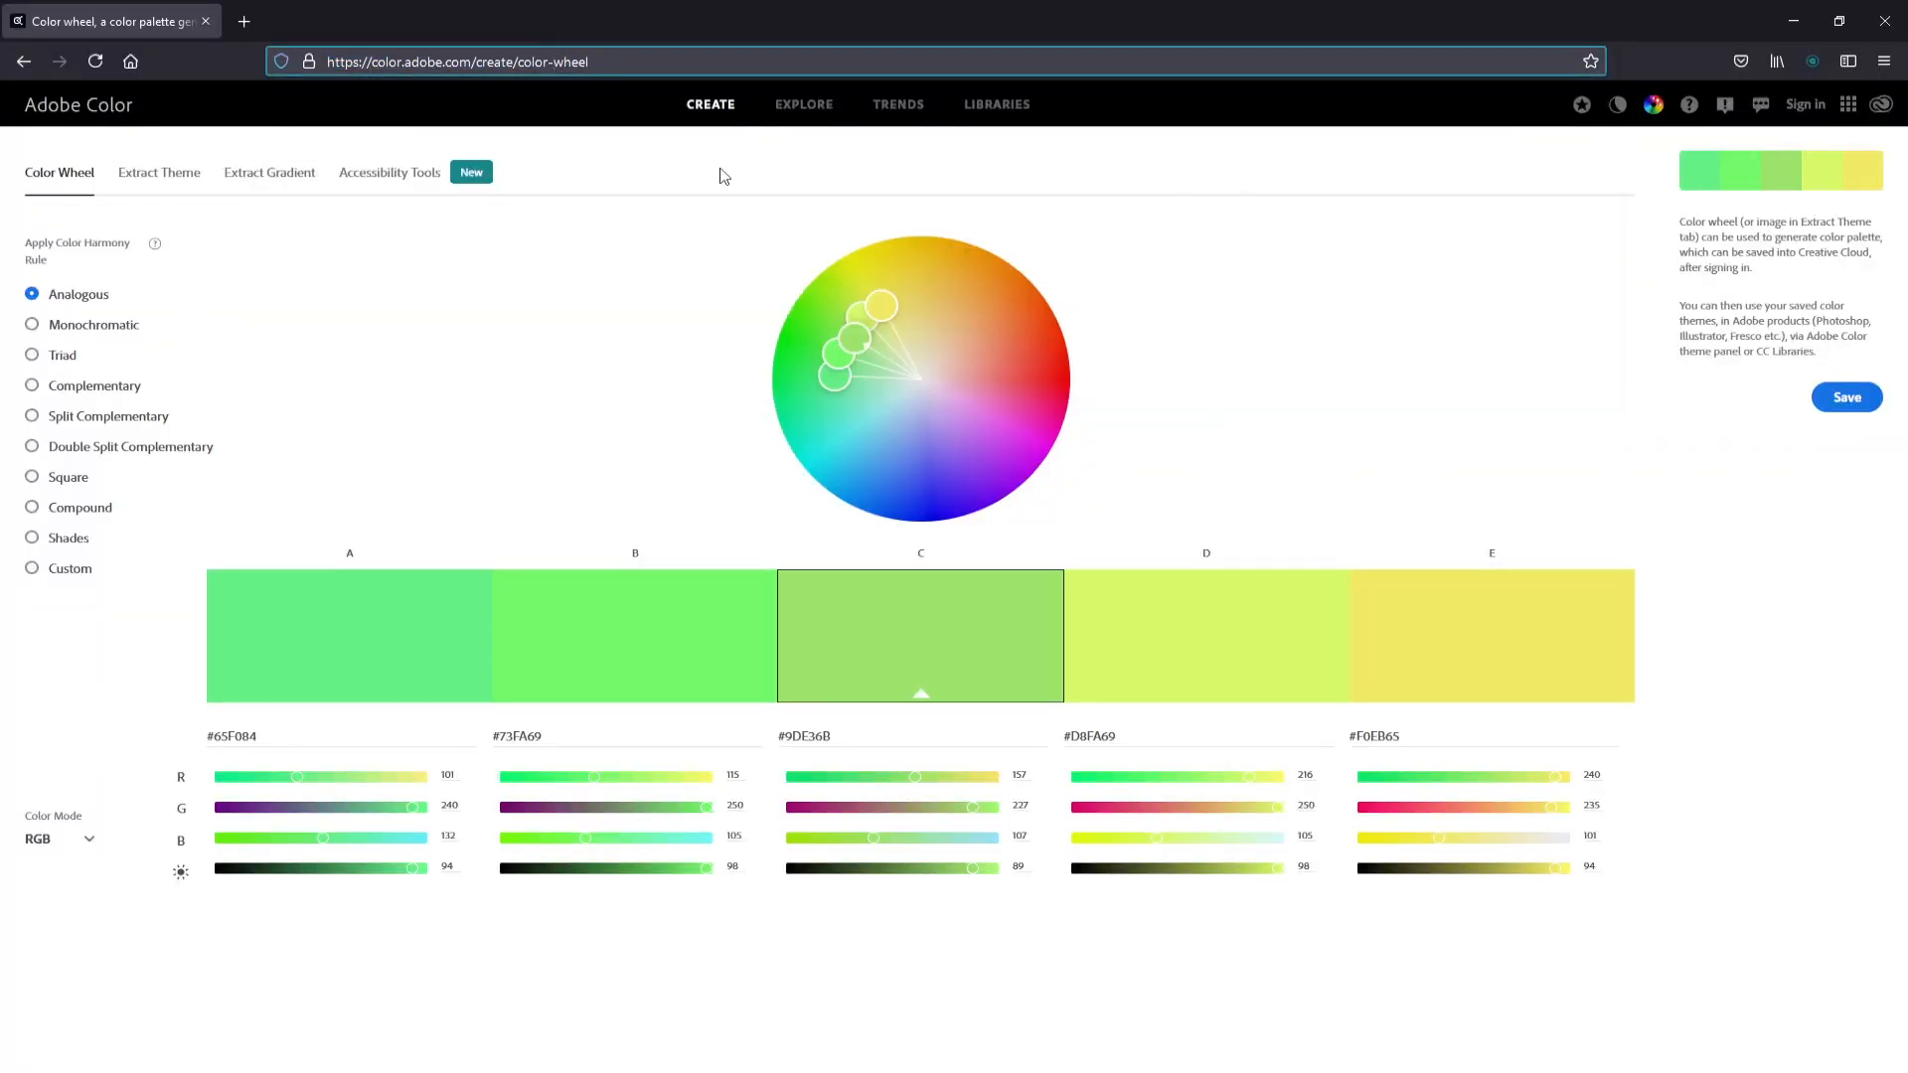
# Search the Explore themes for "blue" and pick the palette combining blues, pale mint, navy and coral
pyautogui.click(804, 105)
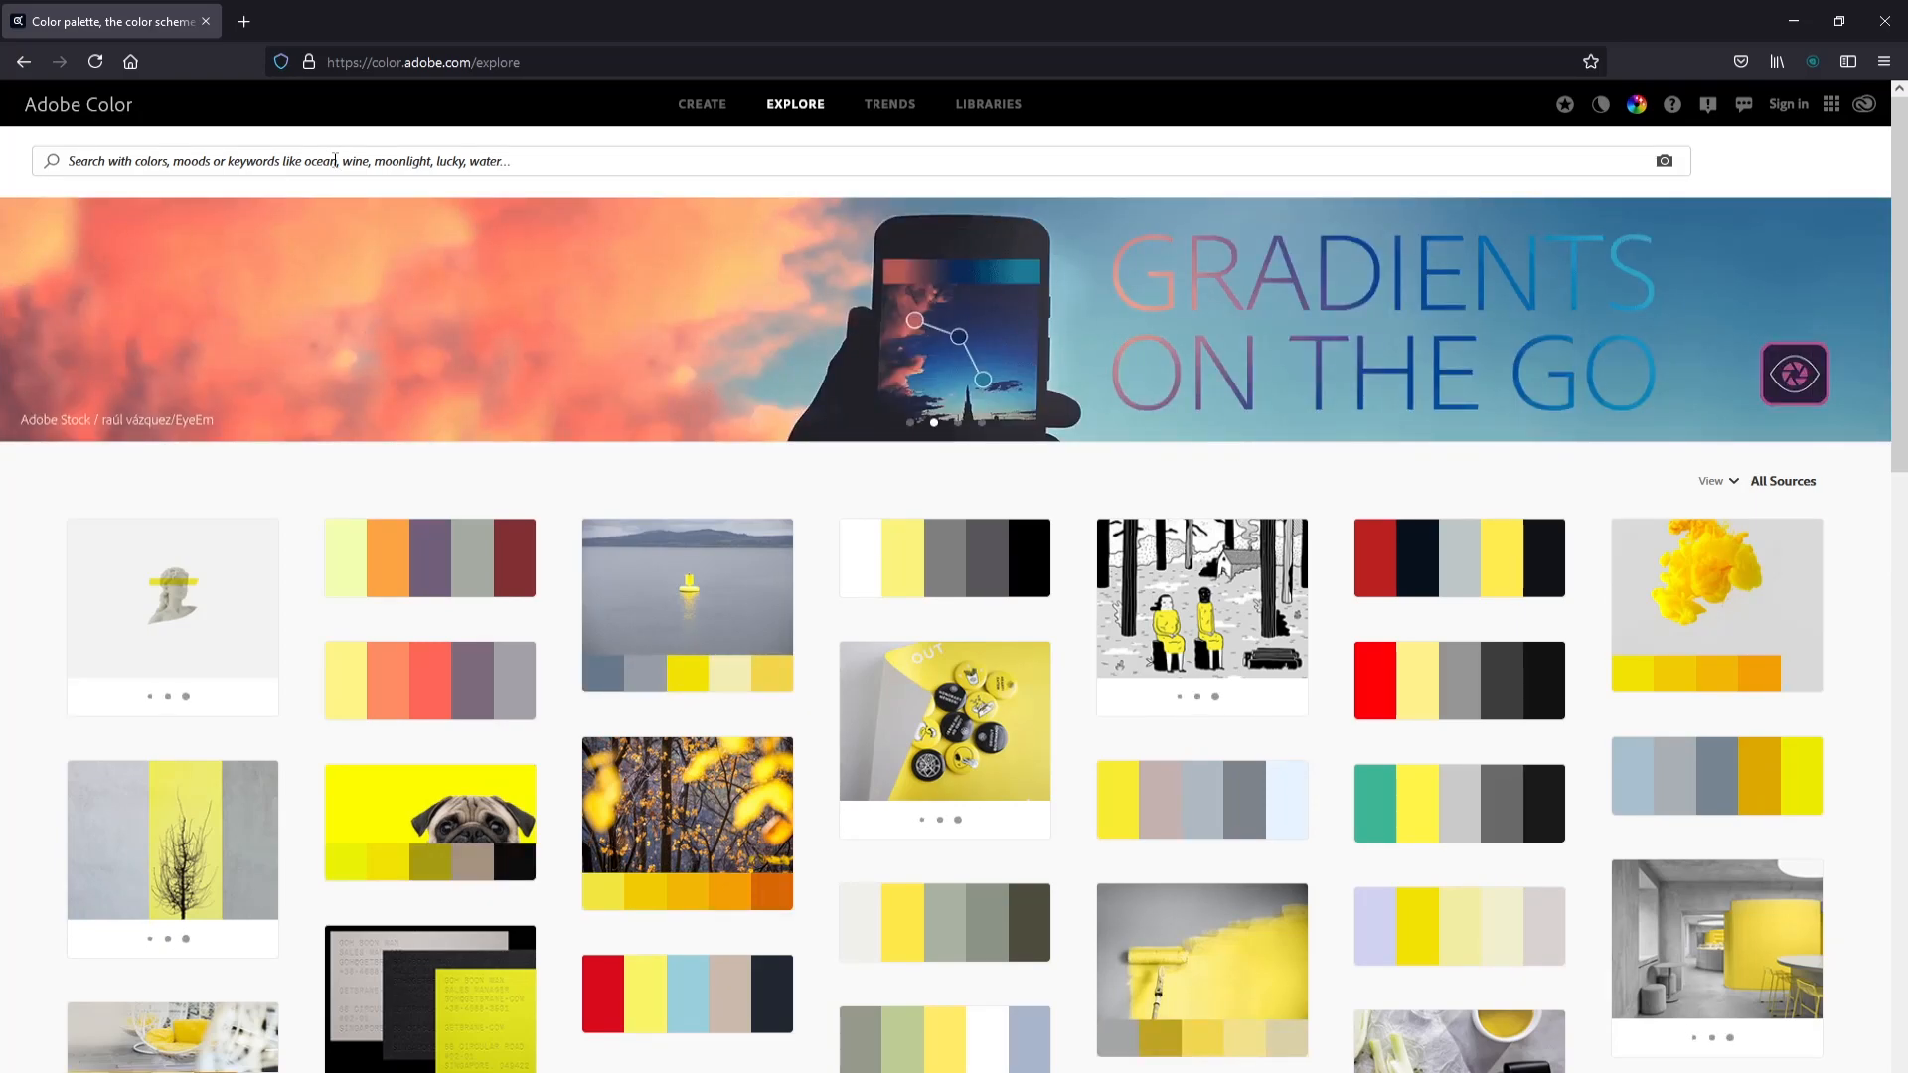
pyautogui.click(335, 160)
pyautogui.write('blue')
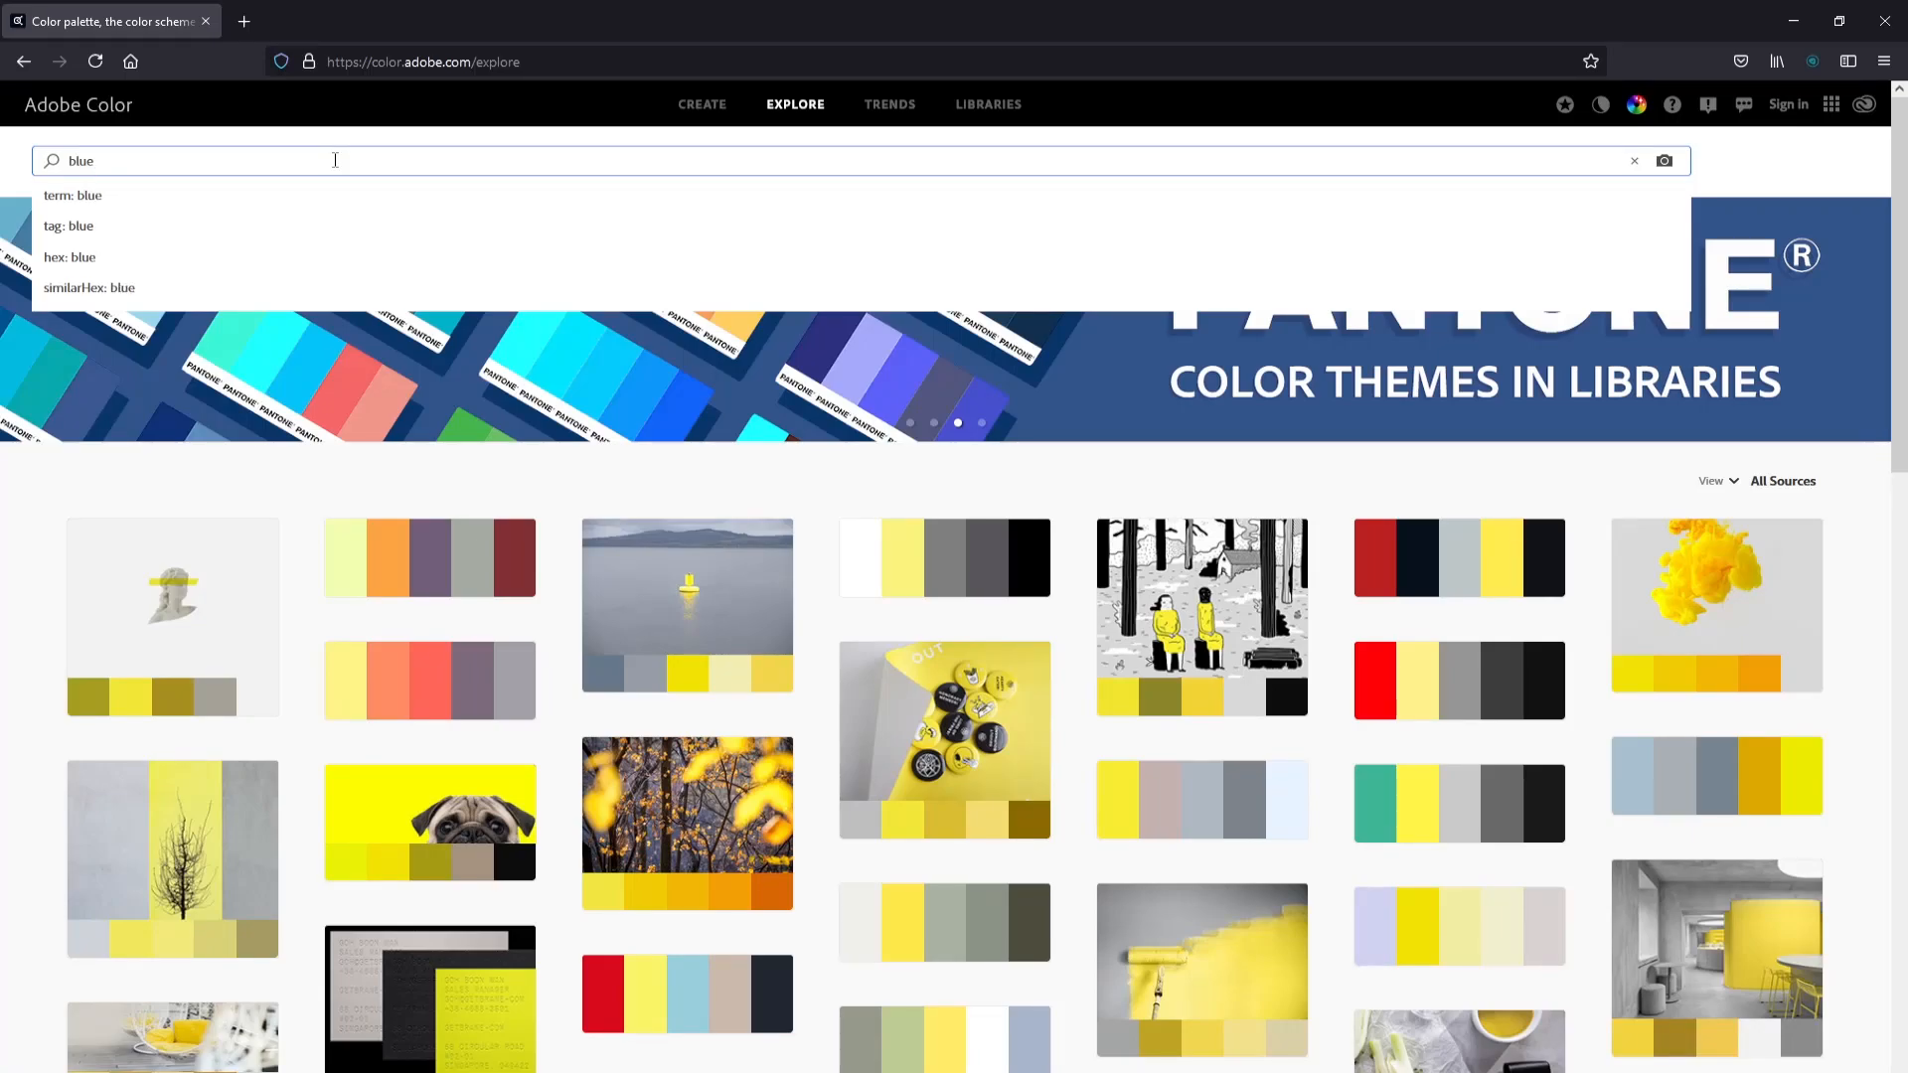
pyautogui.press('Return')
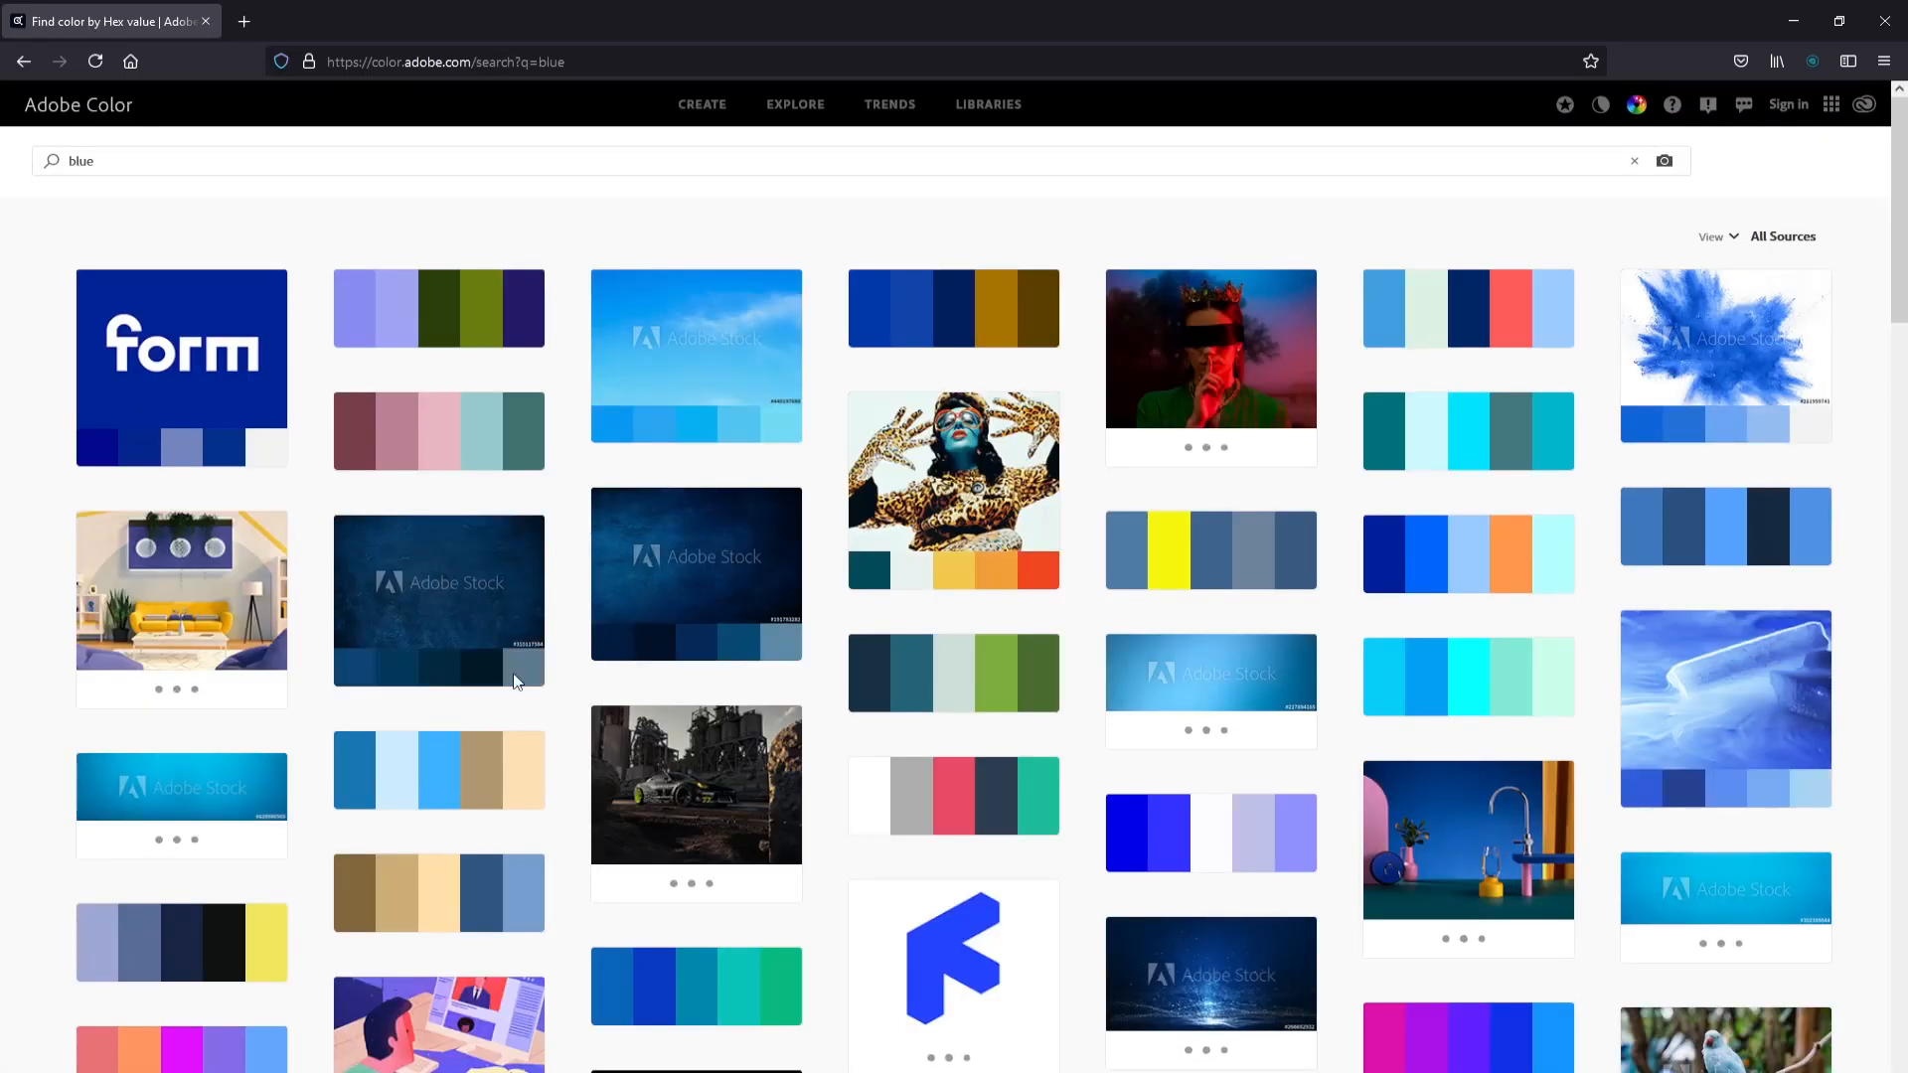
pyautogui.moveTo(475, 449)
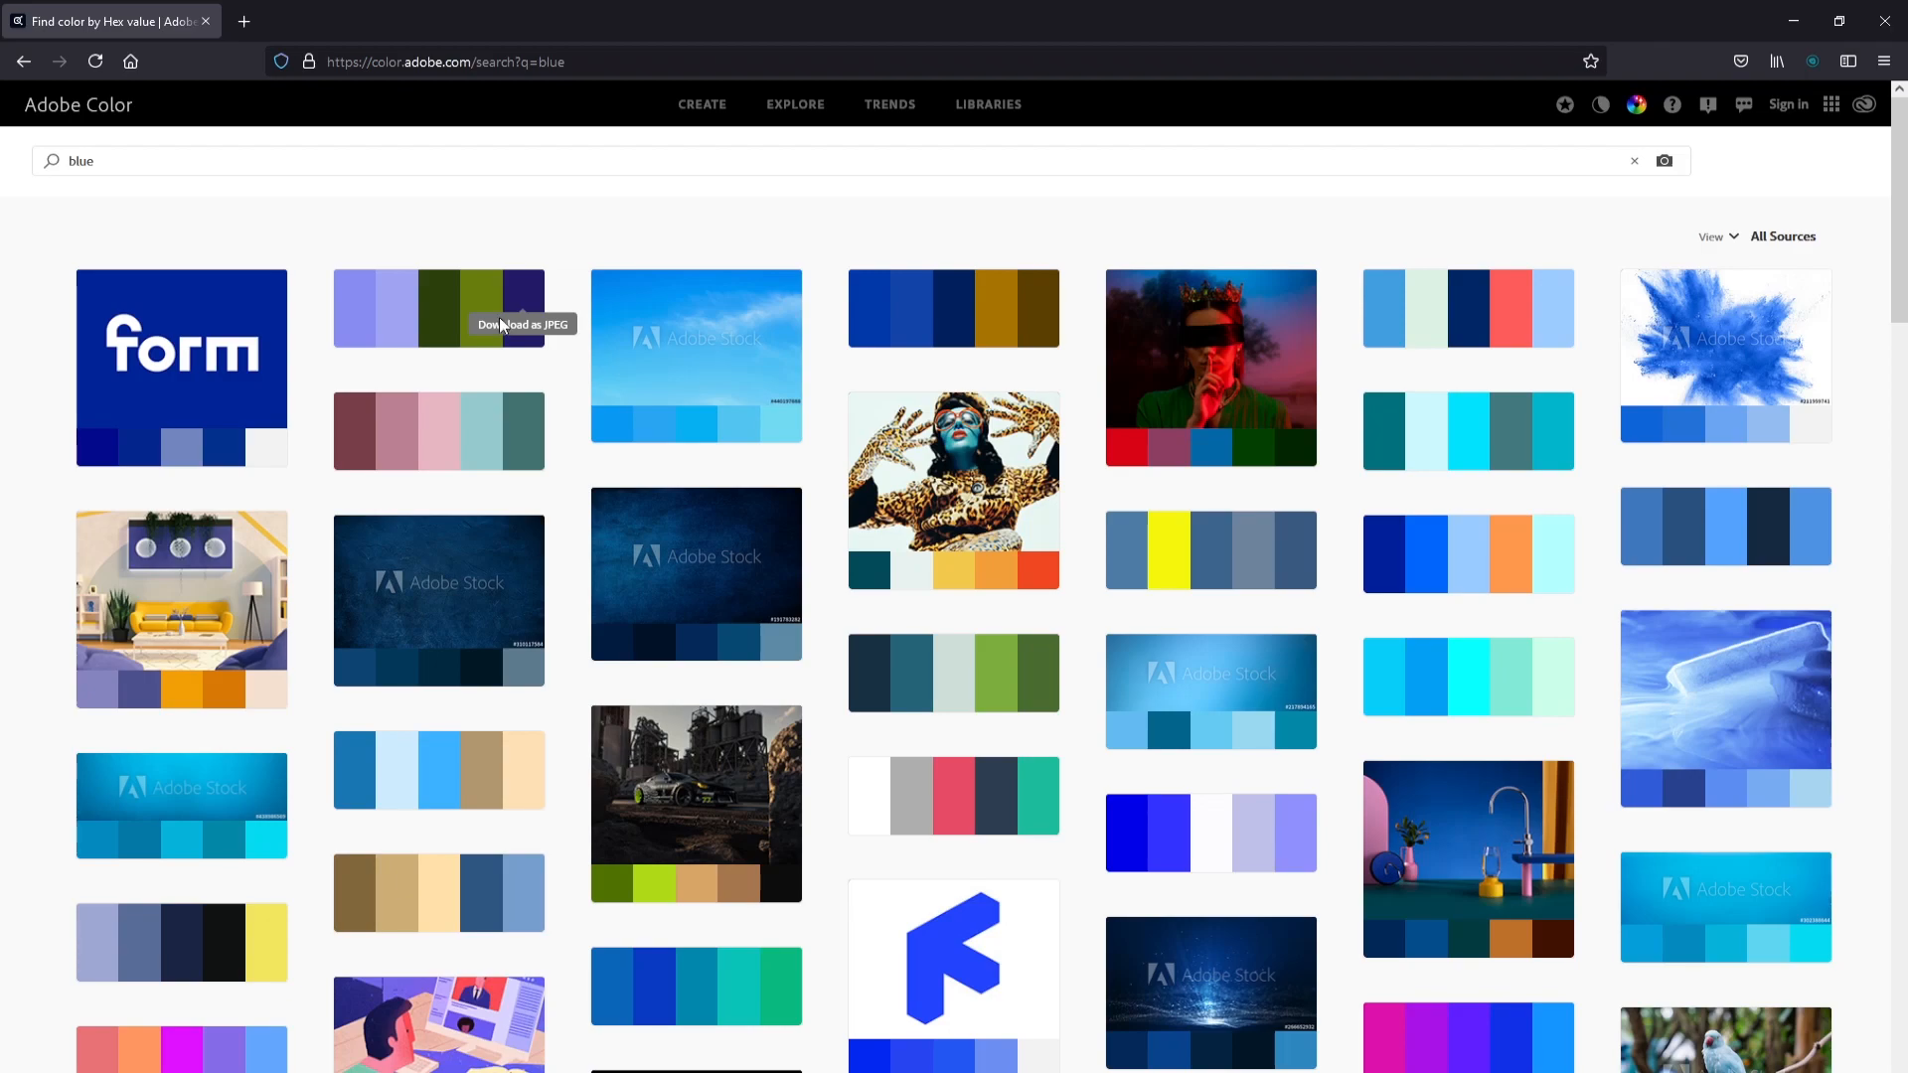
pyautogui.click(1461, 298)
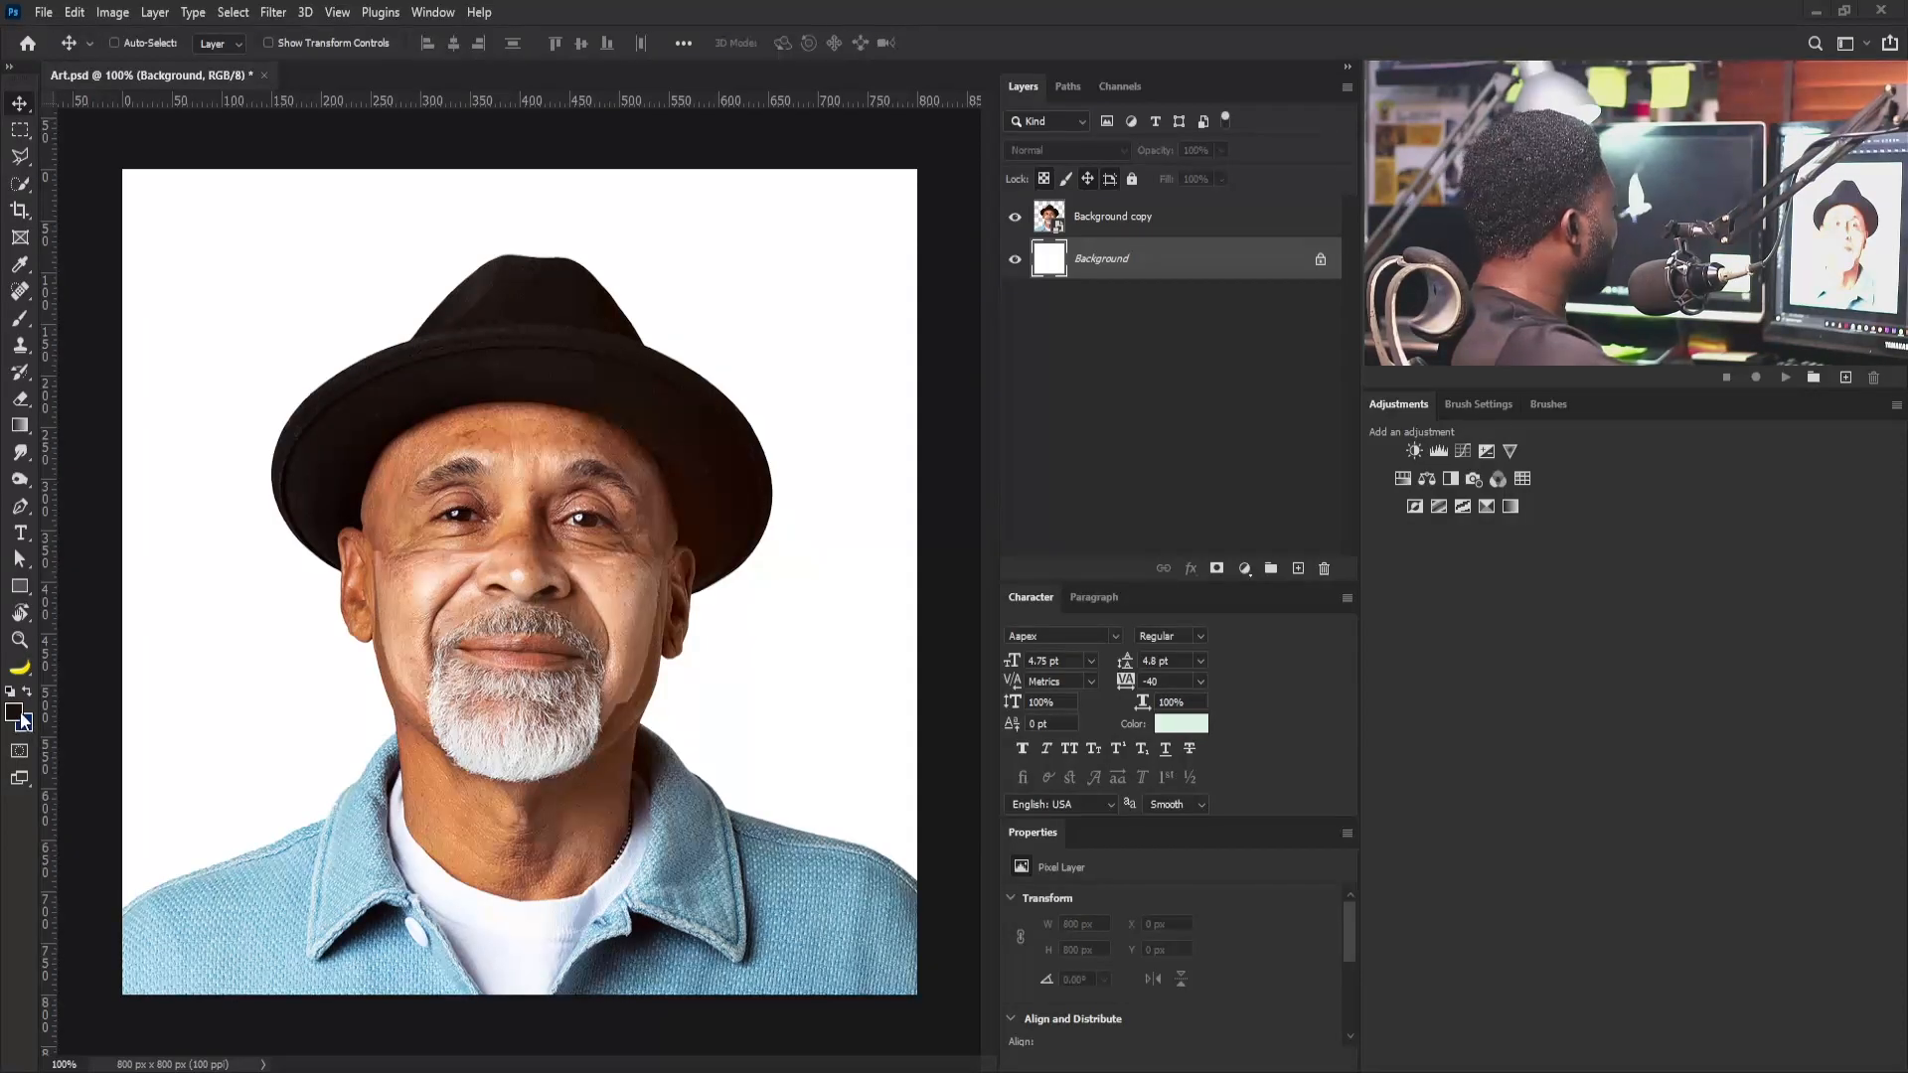
# In Photoshop, set the foreground color to #FF5D5C and fill the Background layer with it
pyautogui.click(14, 711)
pyautogui.moveTo(1088, 328); pyautogui.dragTo(925, 416)
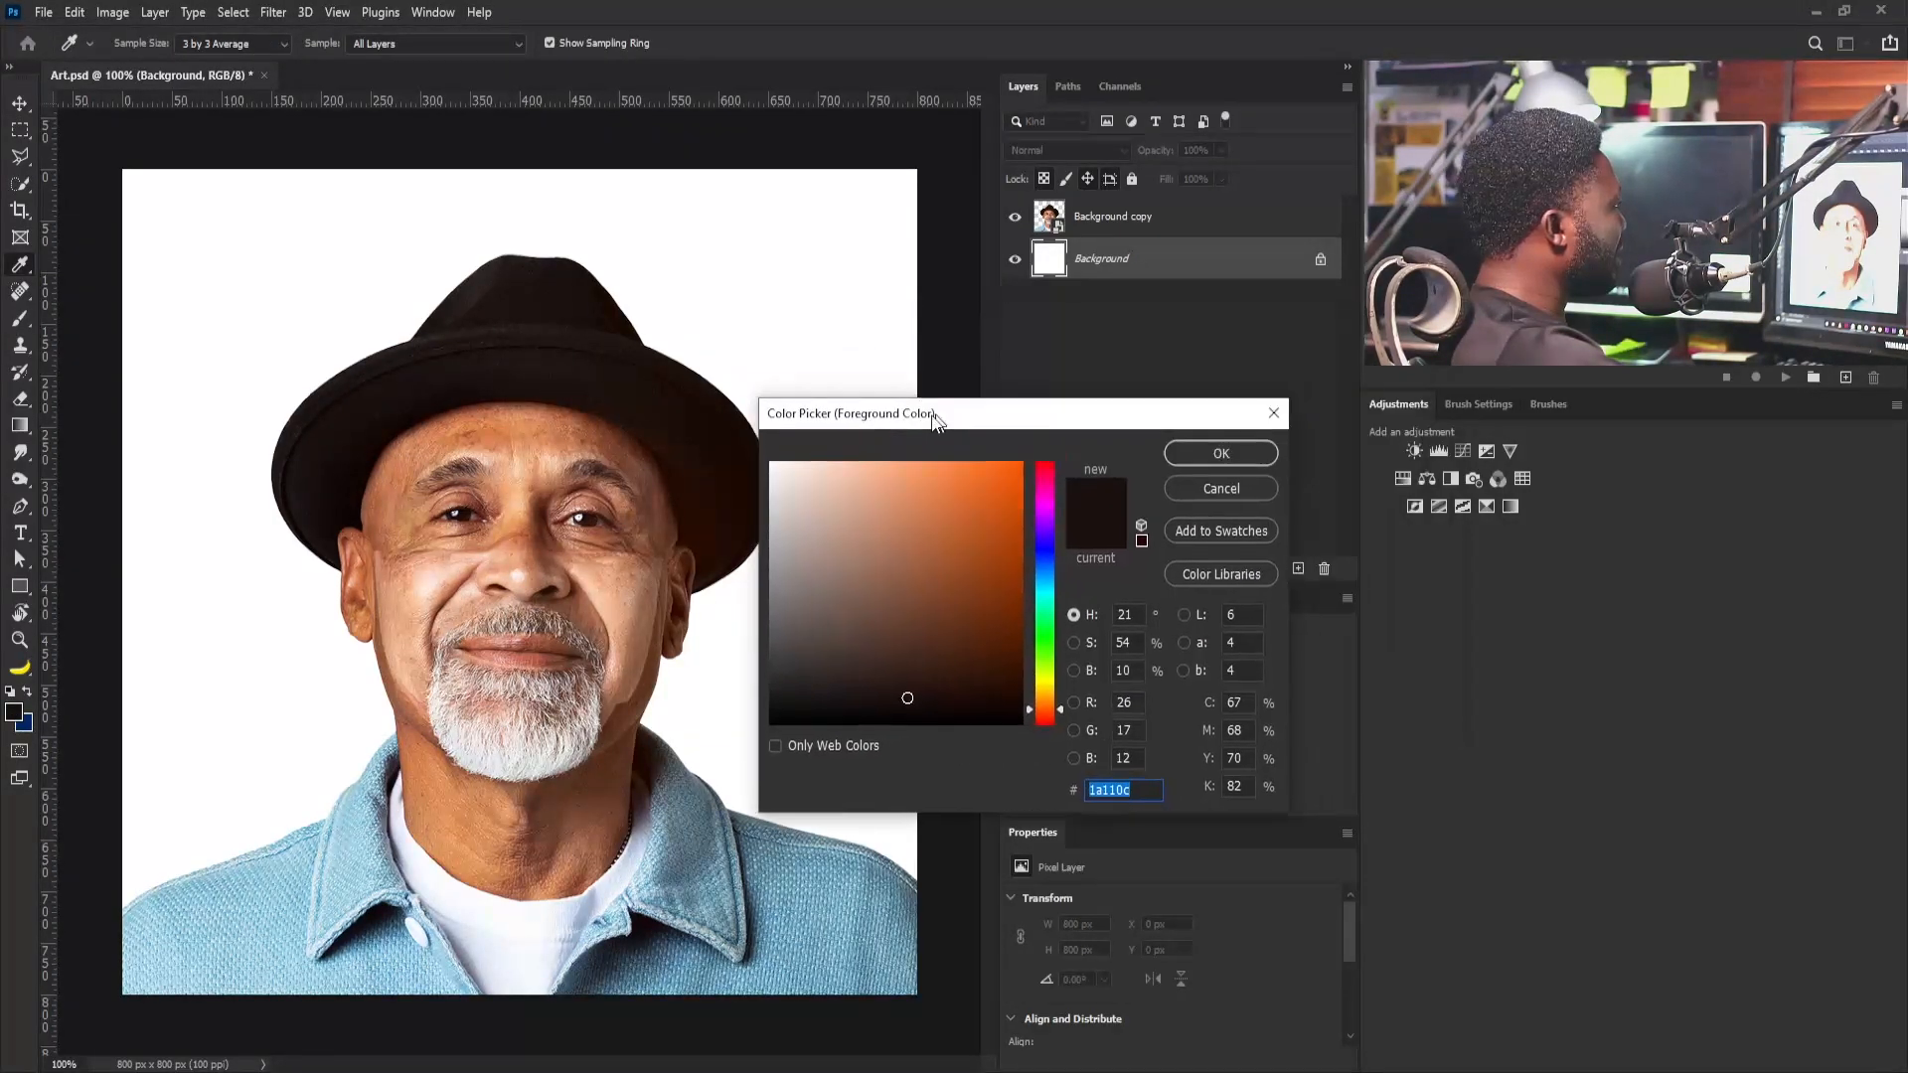
pyautogui.write('#FF5D5C')
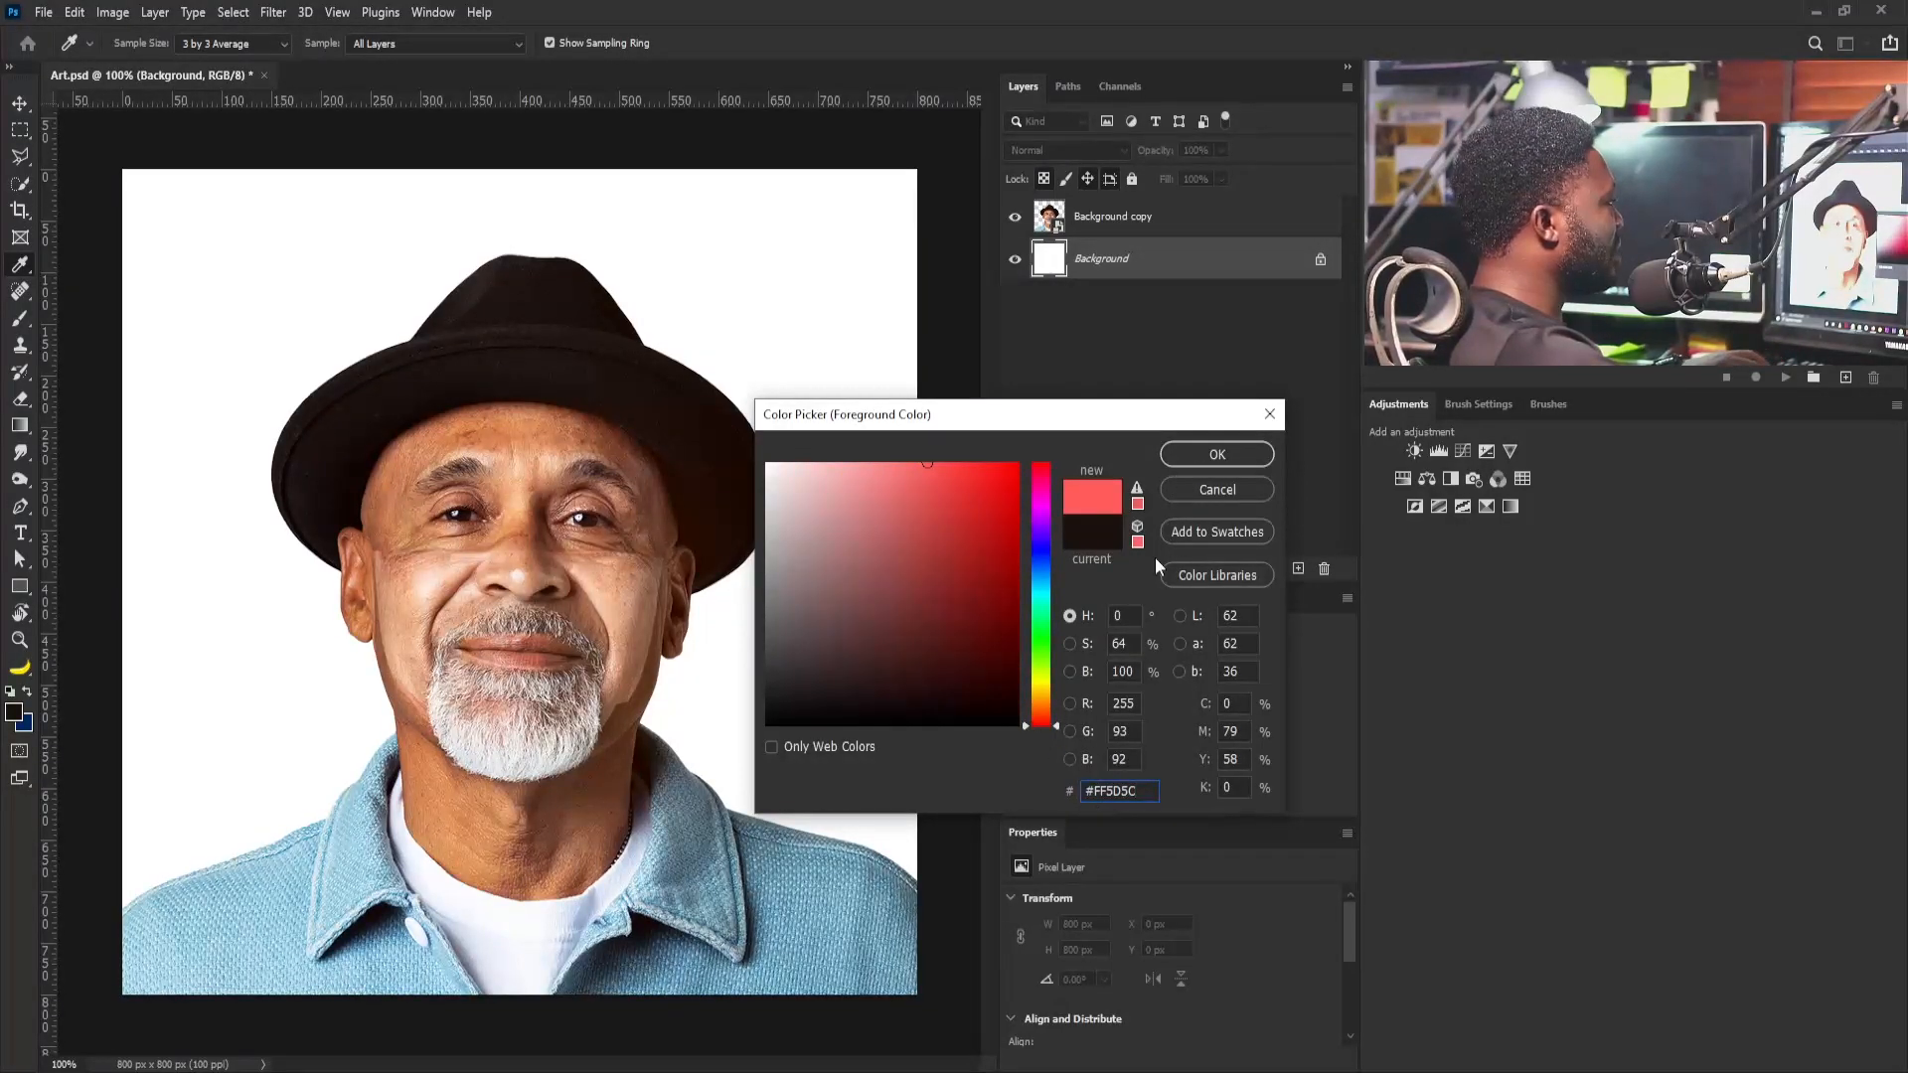
pyautogui.moveTo(1143, 791); pyautogui.dragTo(1039, 789)
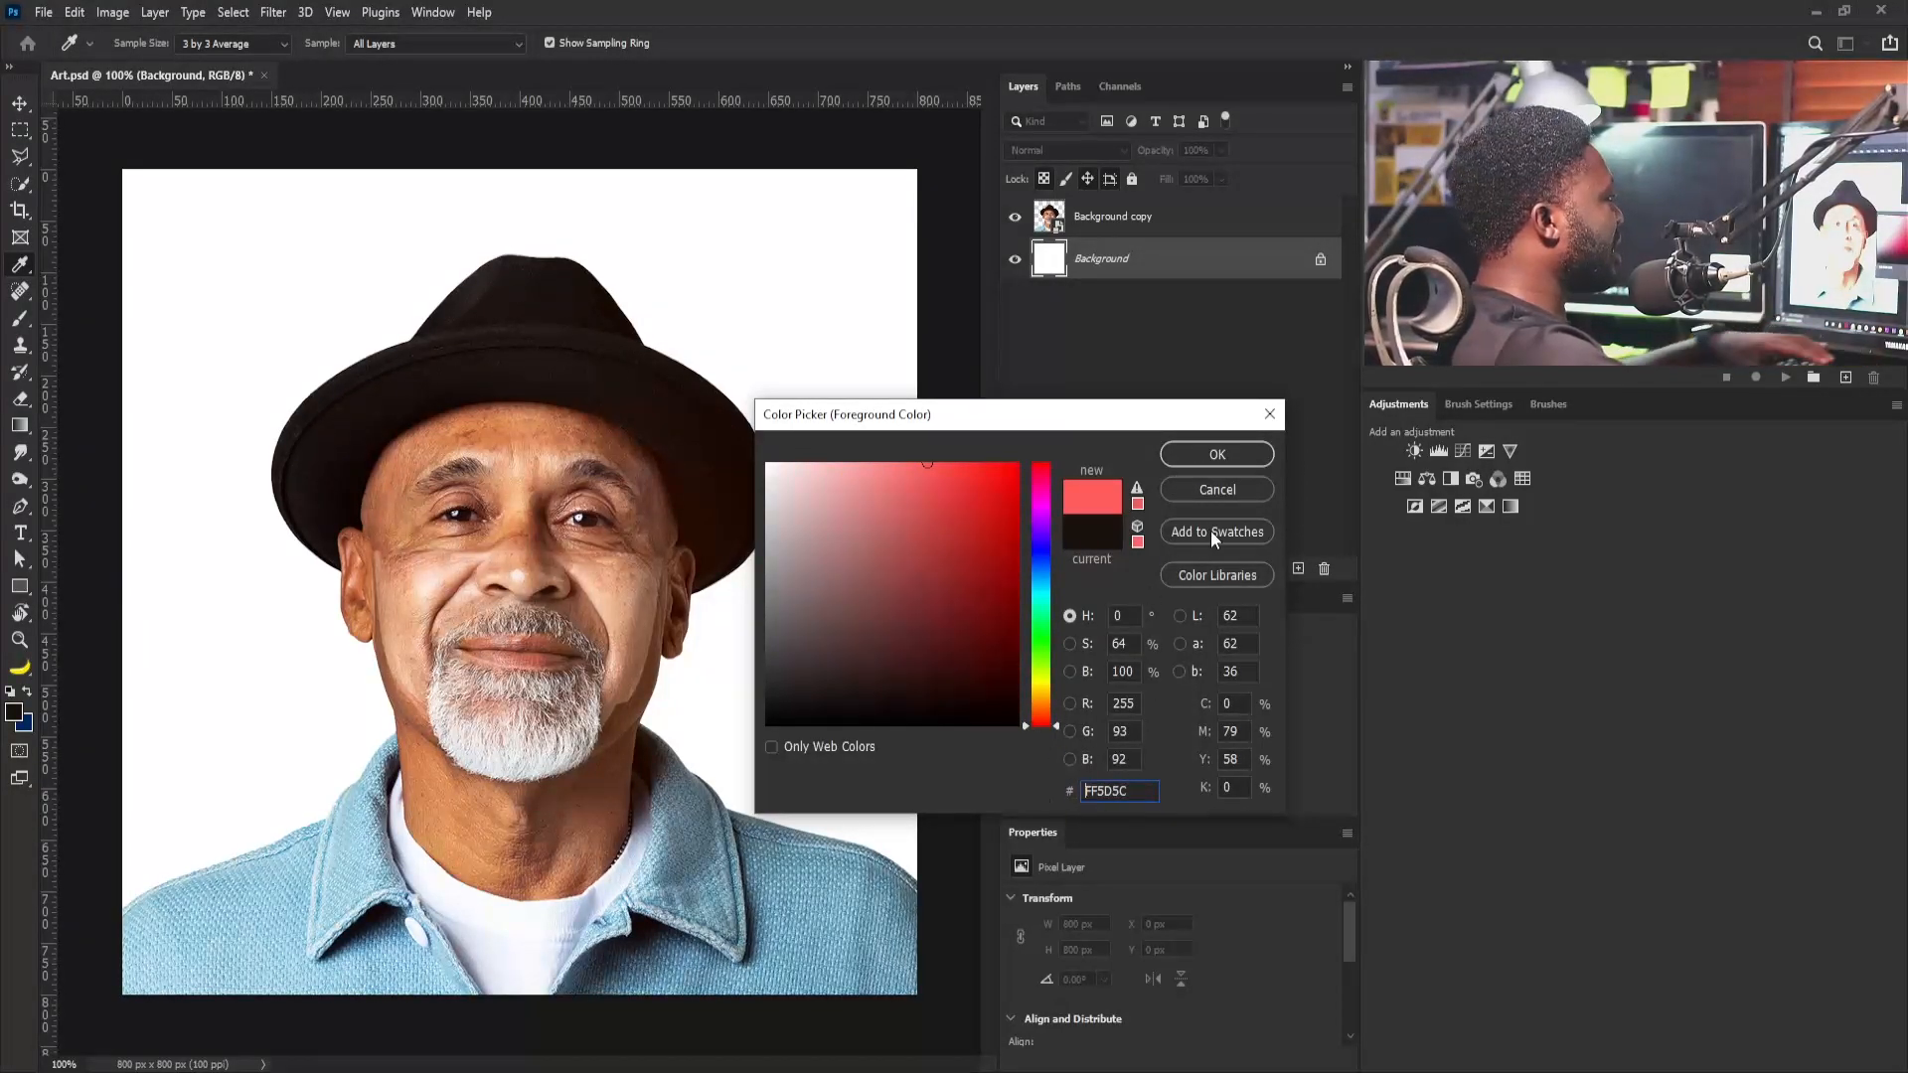
pyautogui.click(1202, 449)
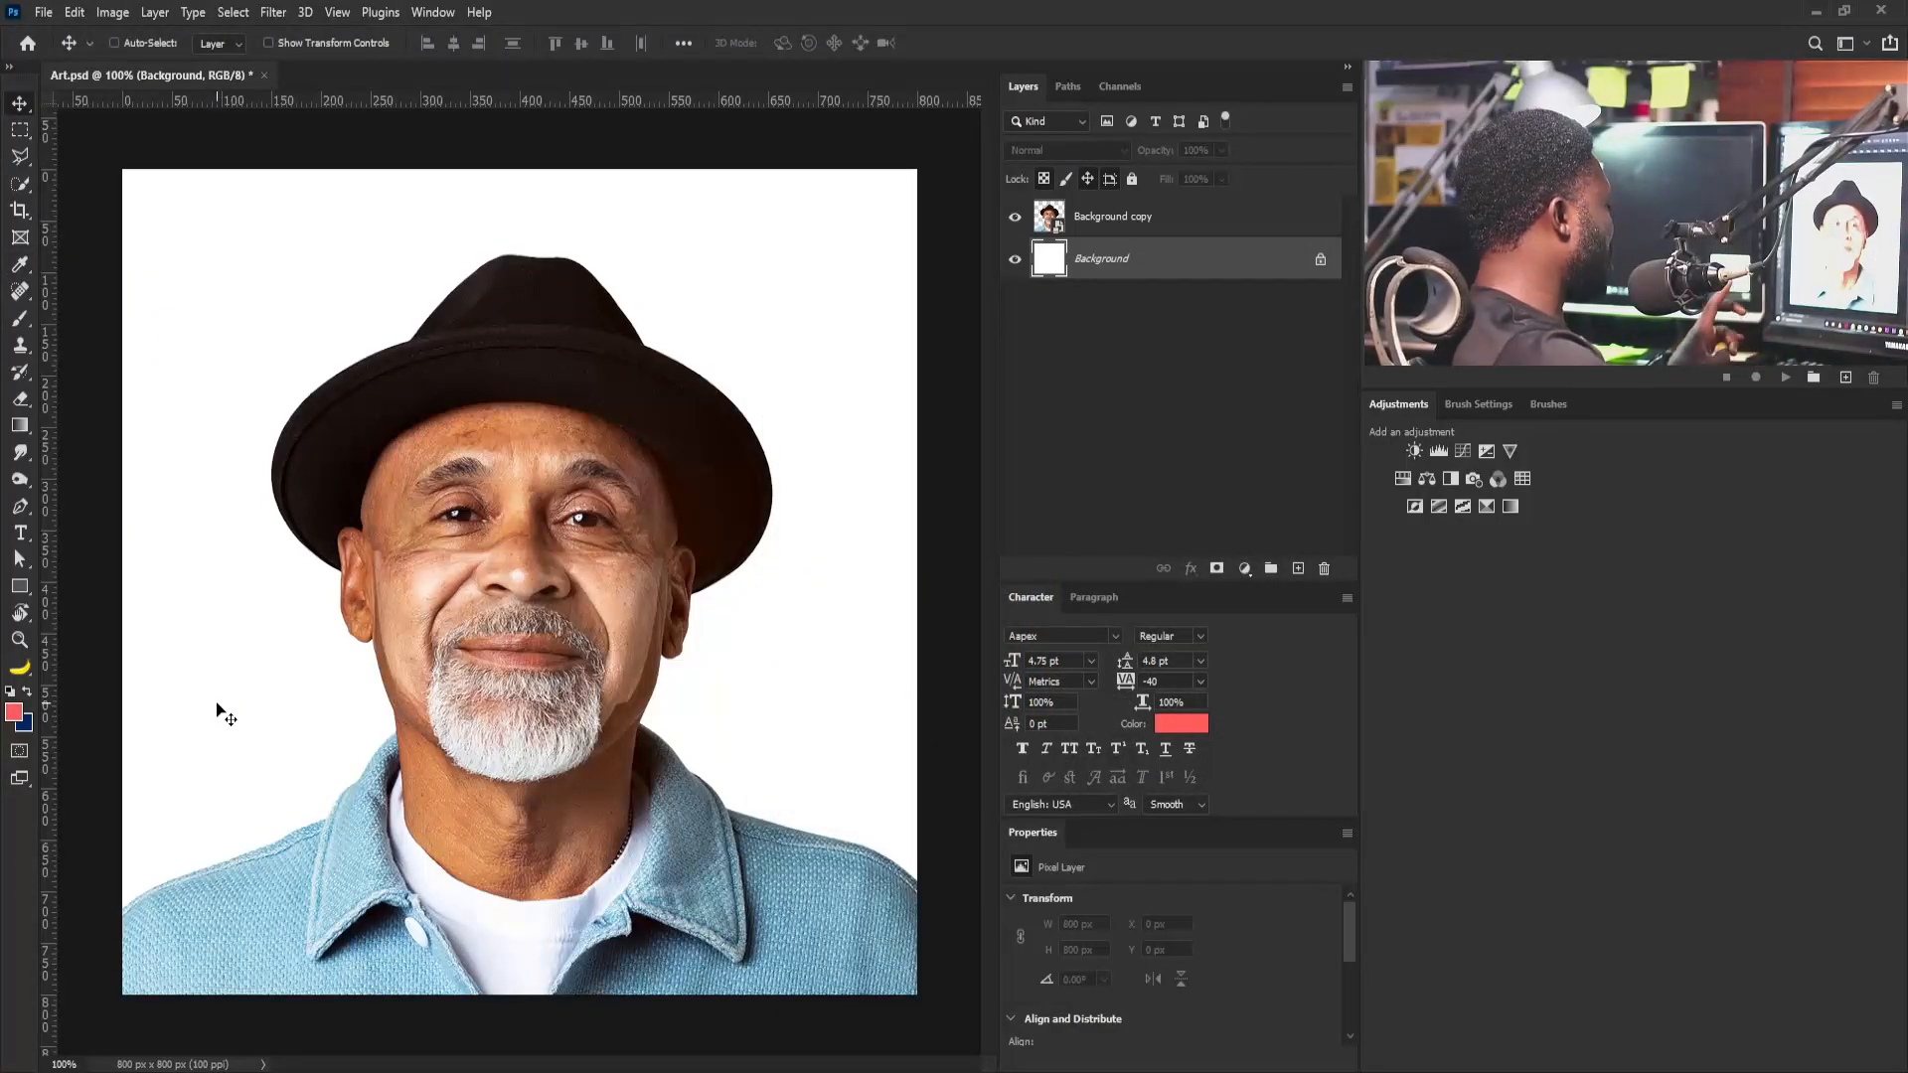
pyautogui.hotkey('alt', 'BackSpace')
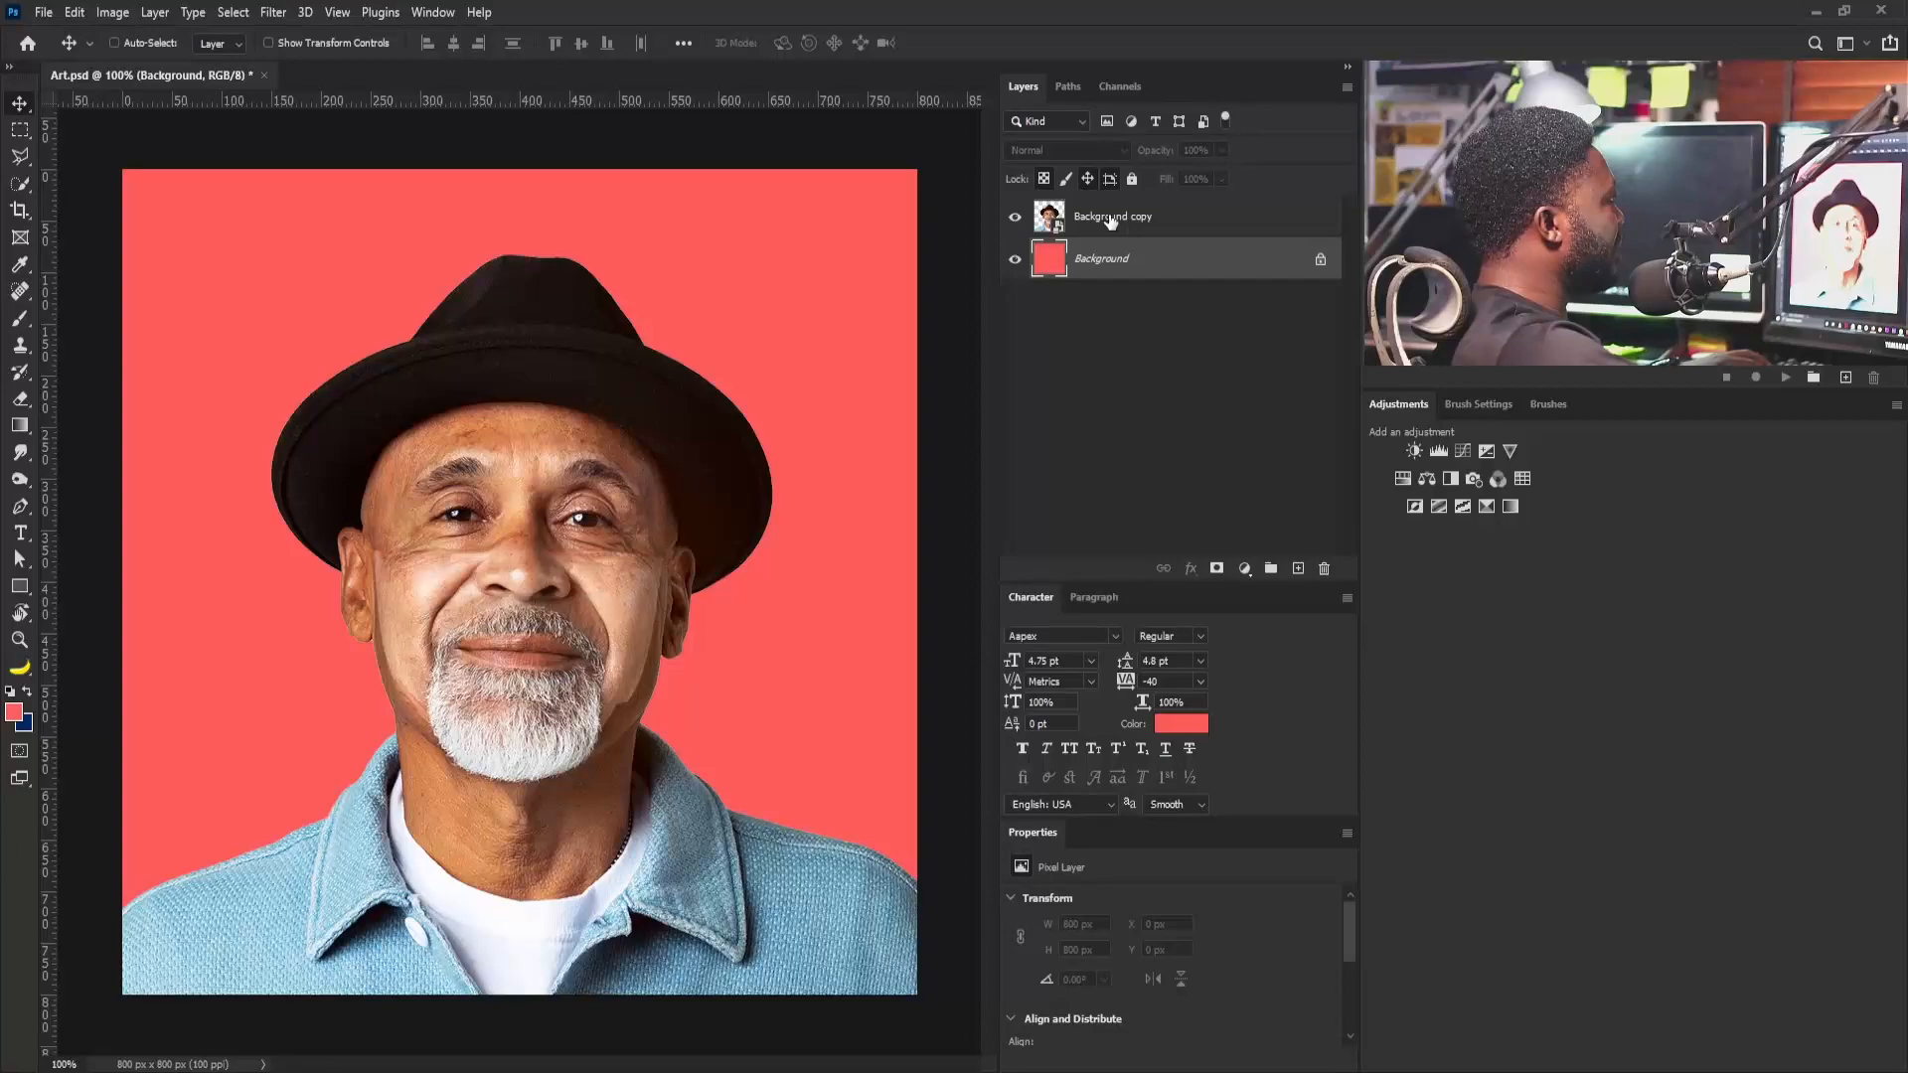
# Add a new layer above Background copy and marquee a square of about 92 px beside the hat on the upper right
pyautogui.click(1111, 220)
pyautogui.click(1298, 568)
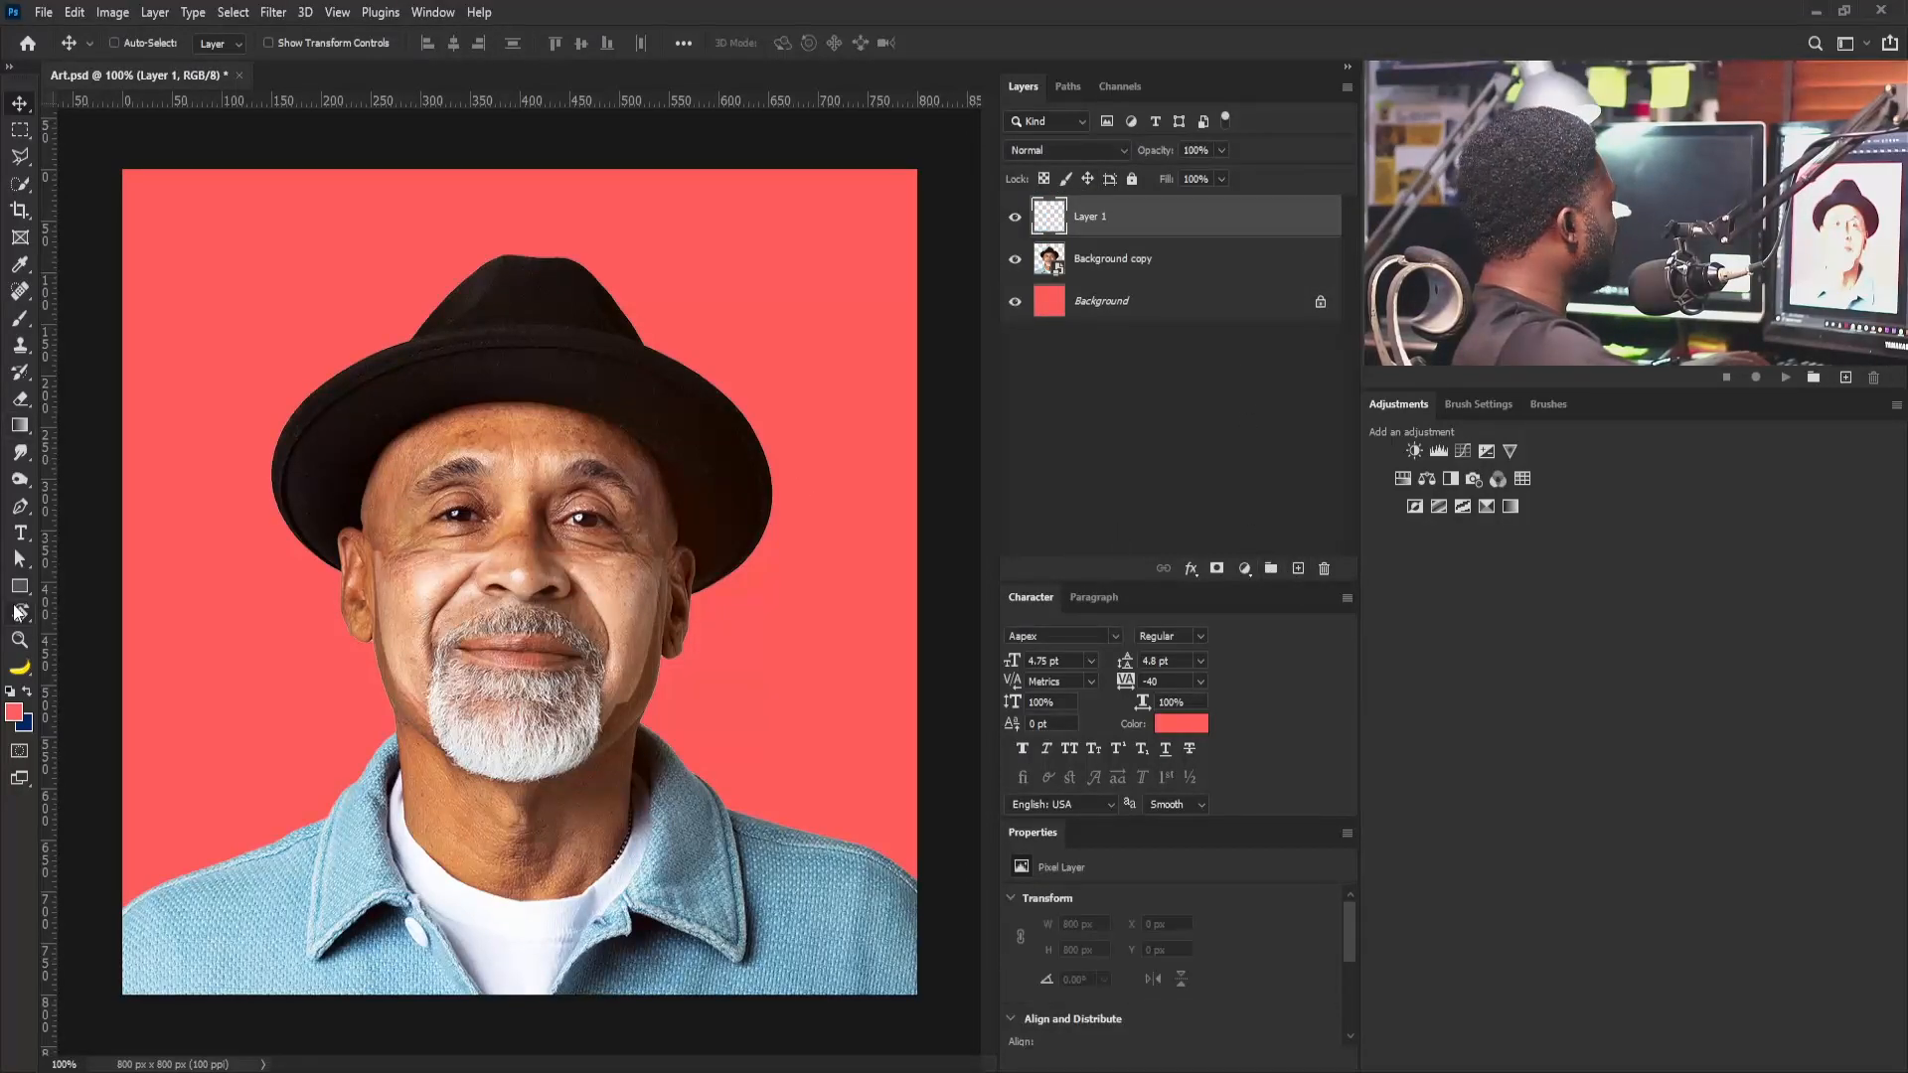
pyautogui.click(18, 137)
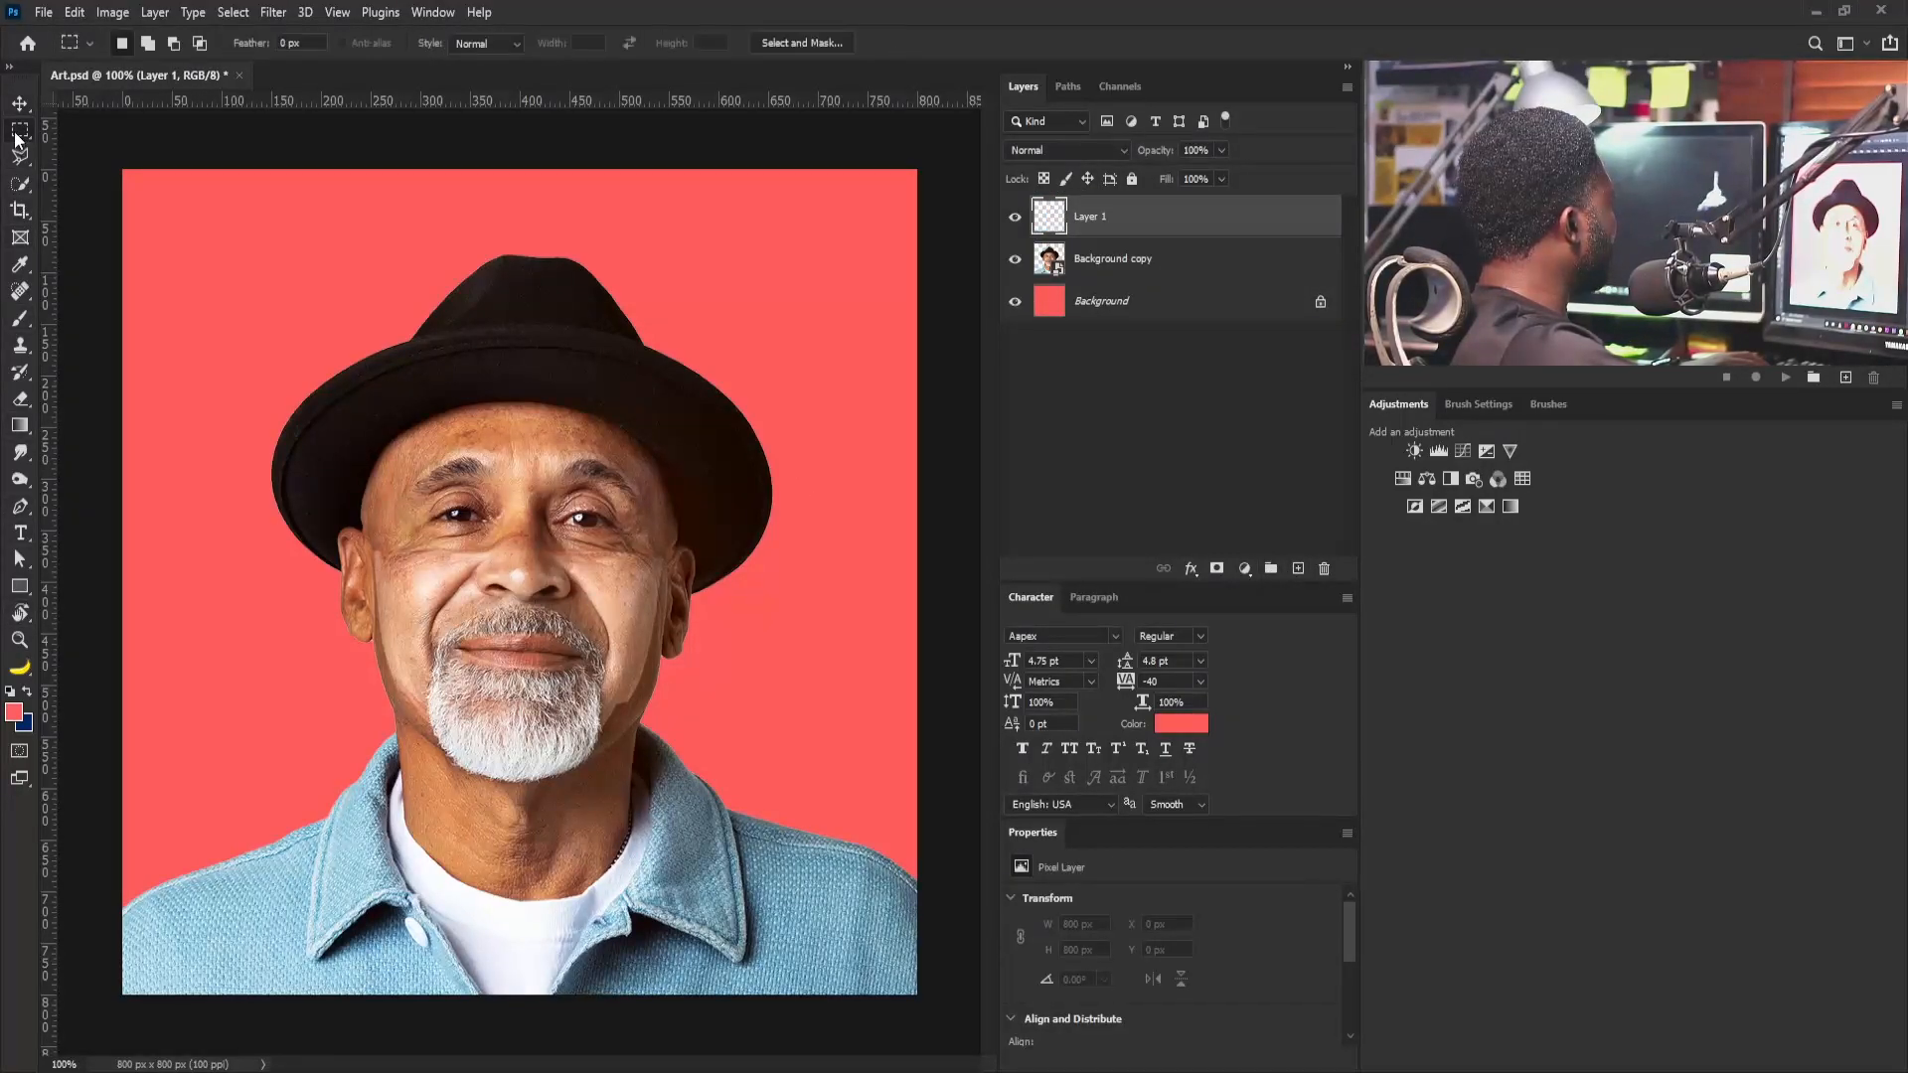
pyautogui.moveTo(732, 244); pyautogui.dragTo(824, 339)
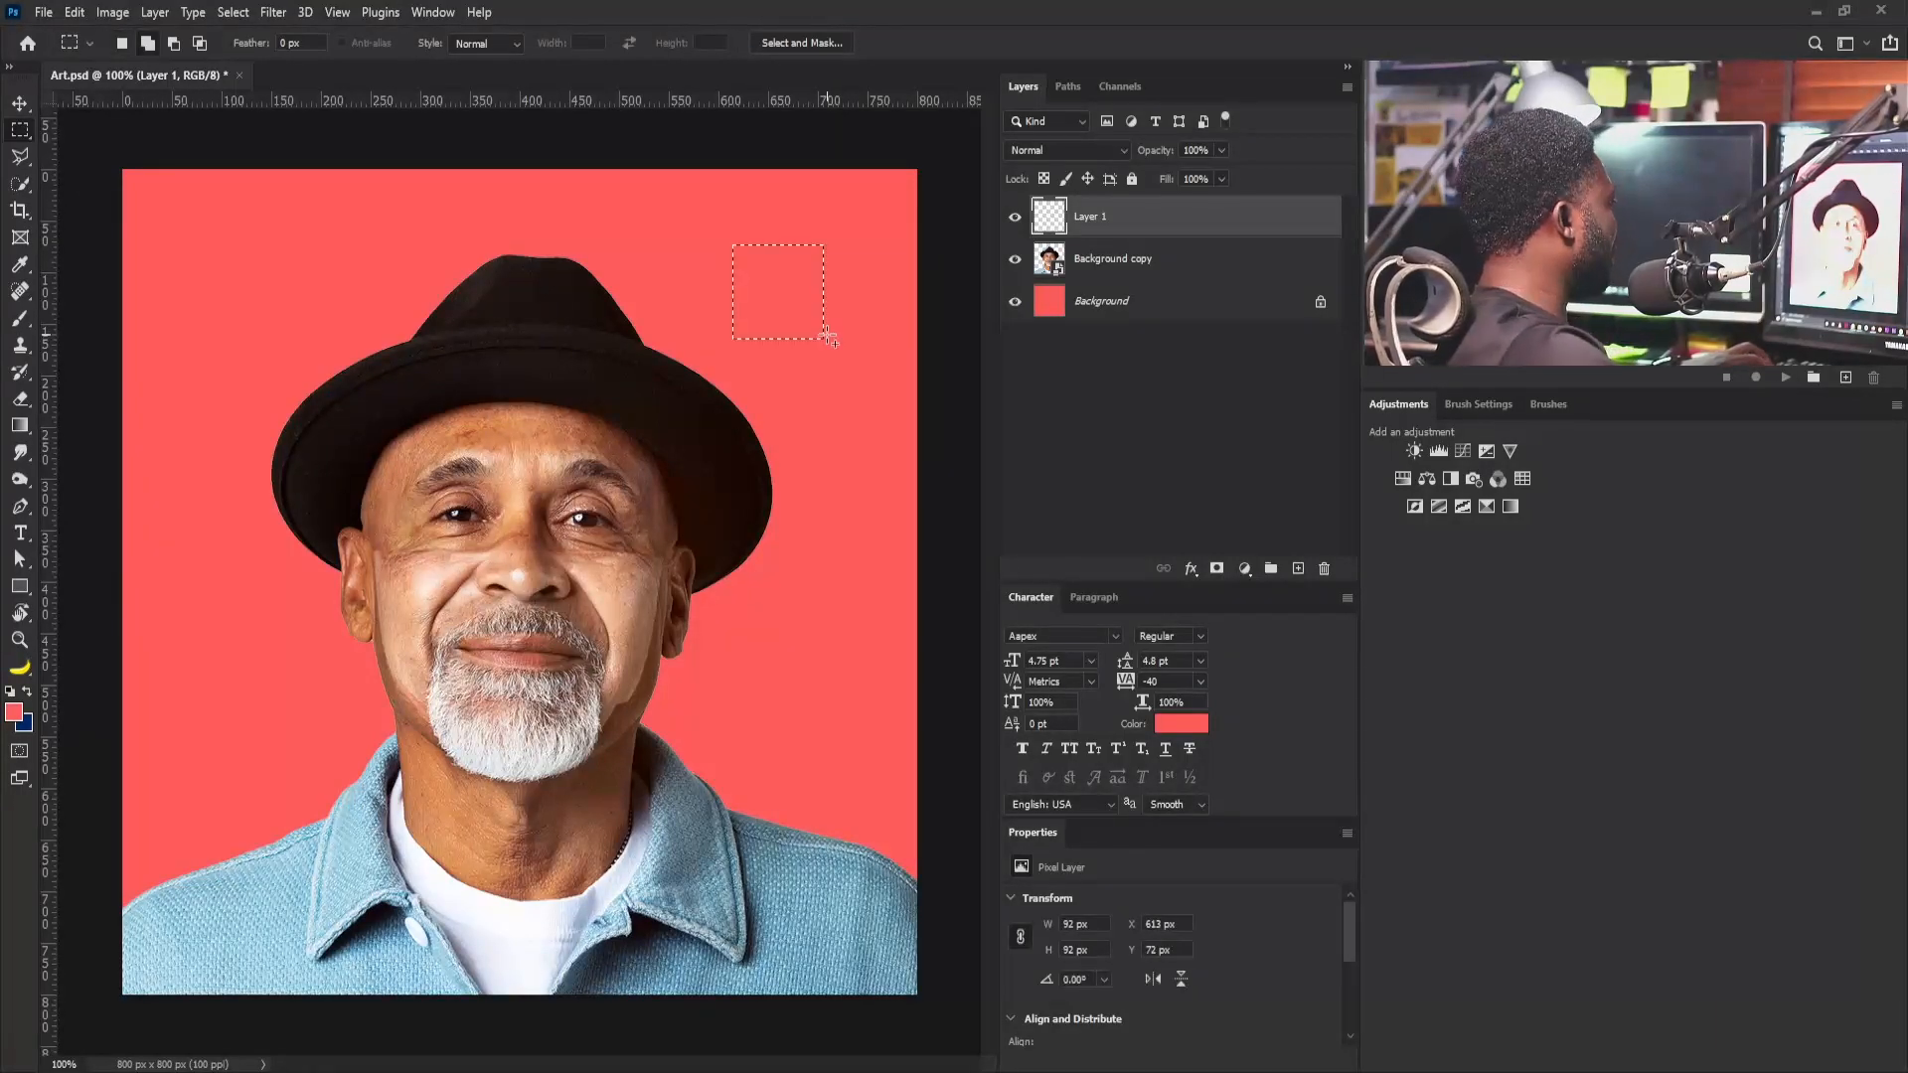
# Fill the square selection with the foreground color #419EE0 and deselect it
pyautogui.click(14, 716)
pyautogui.write('419EE0')
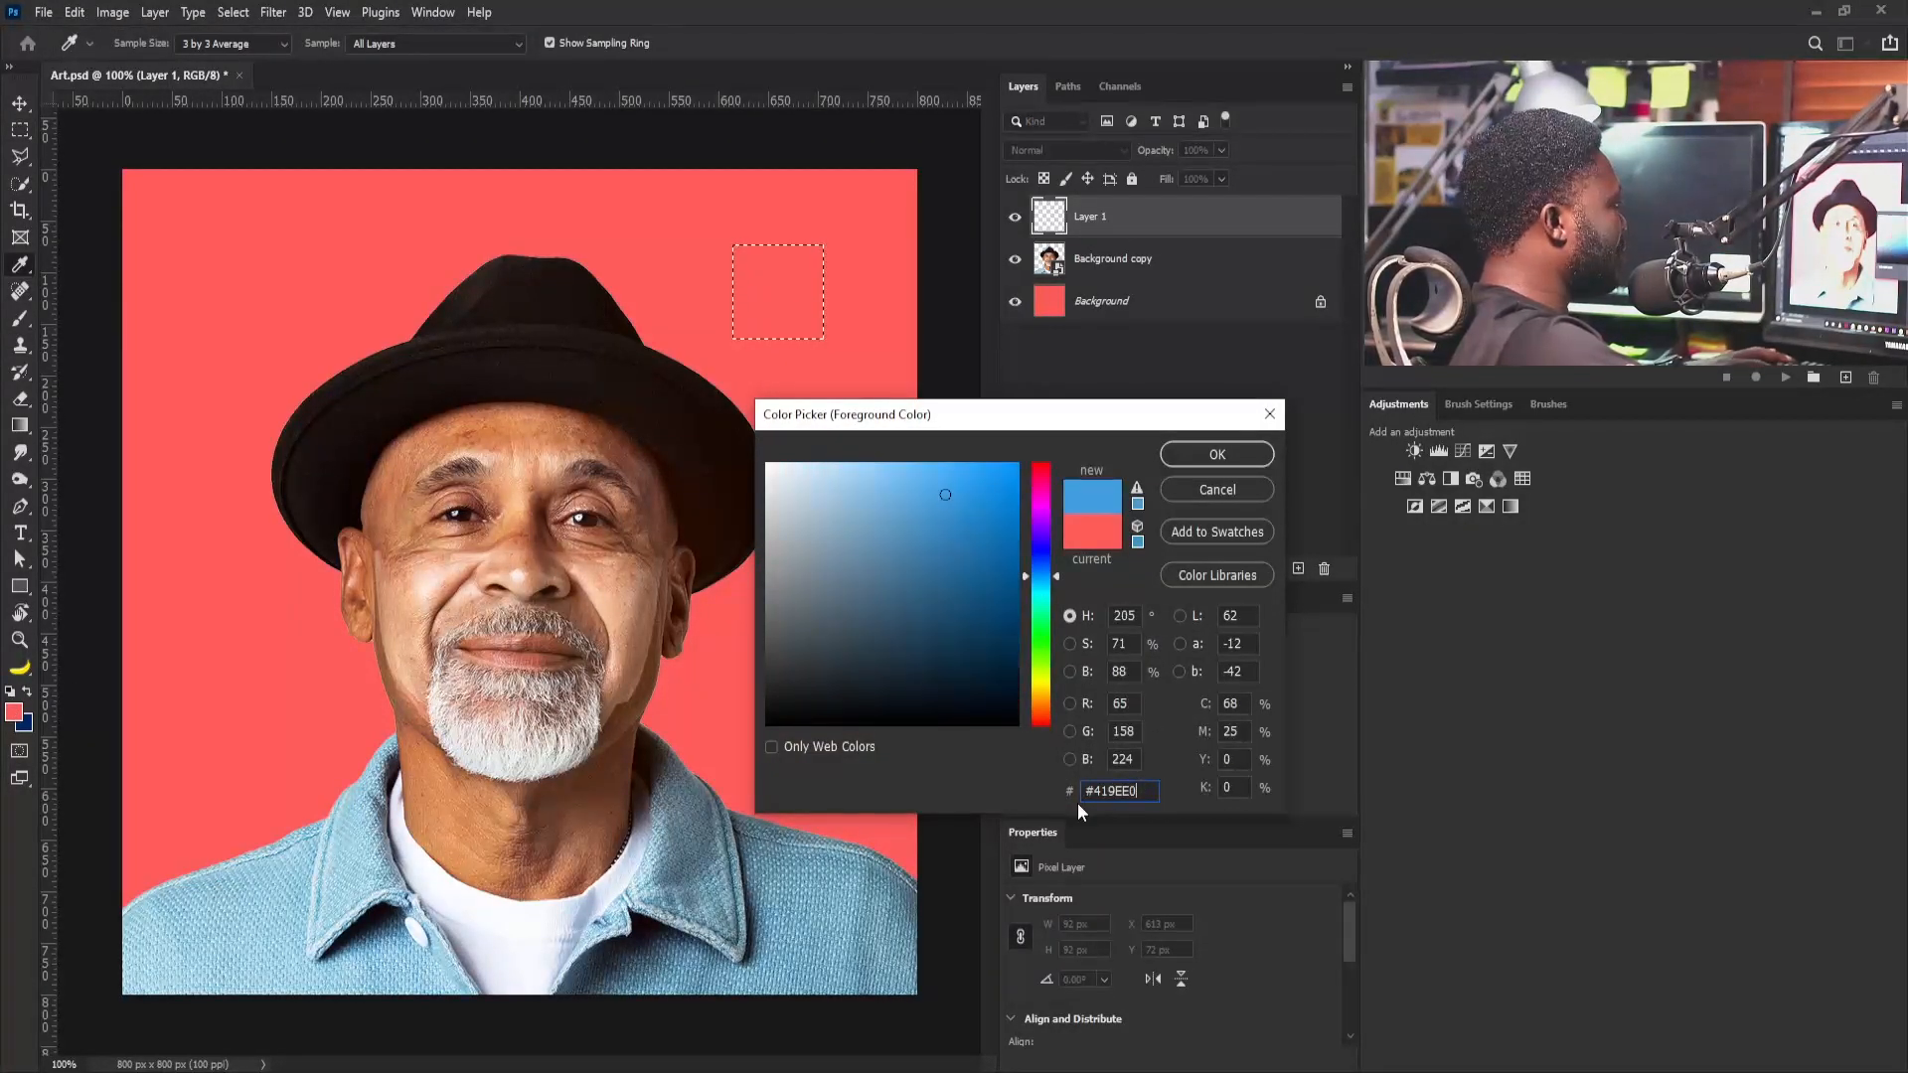
pyautogui.click(1030, 789)
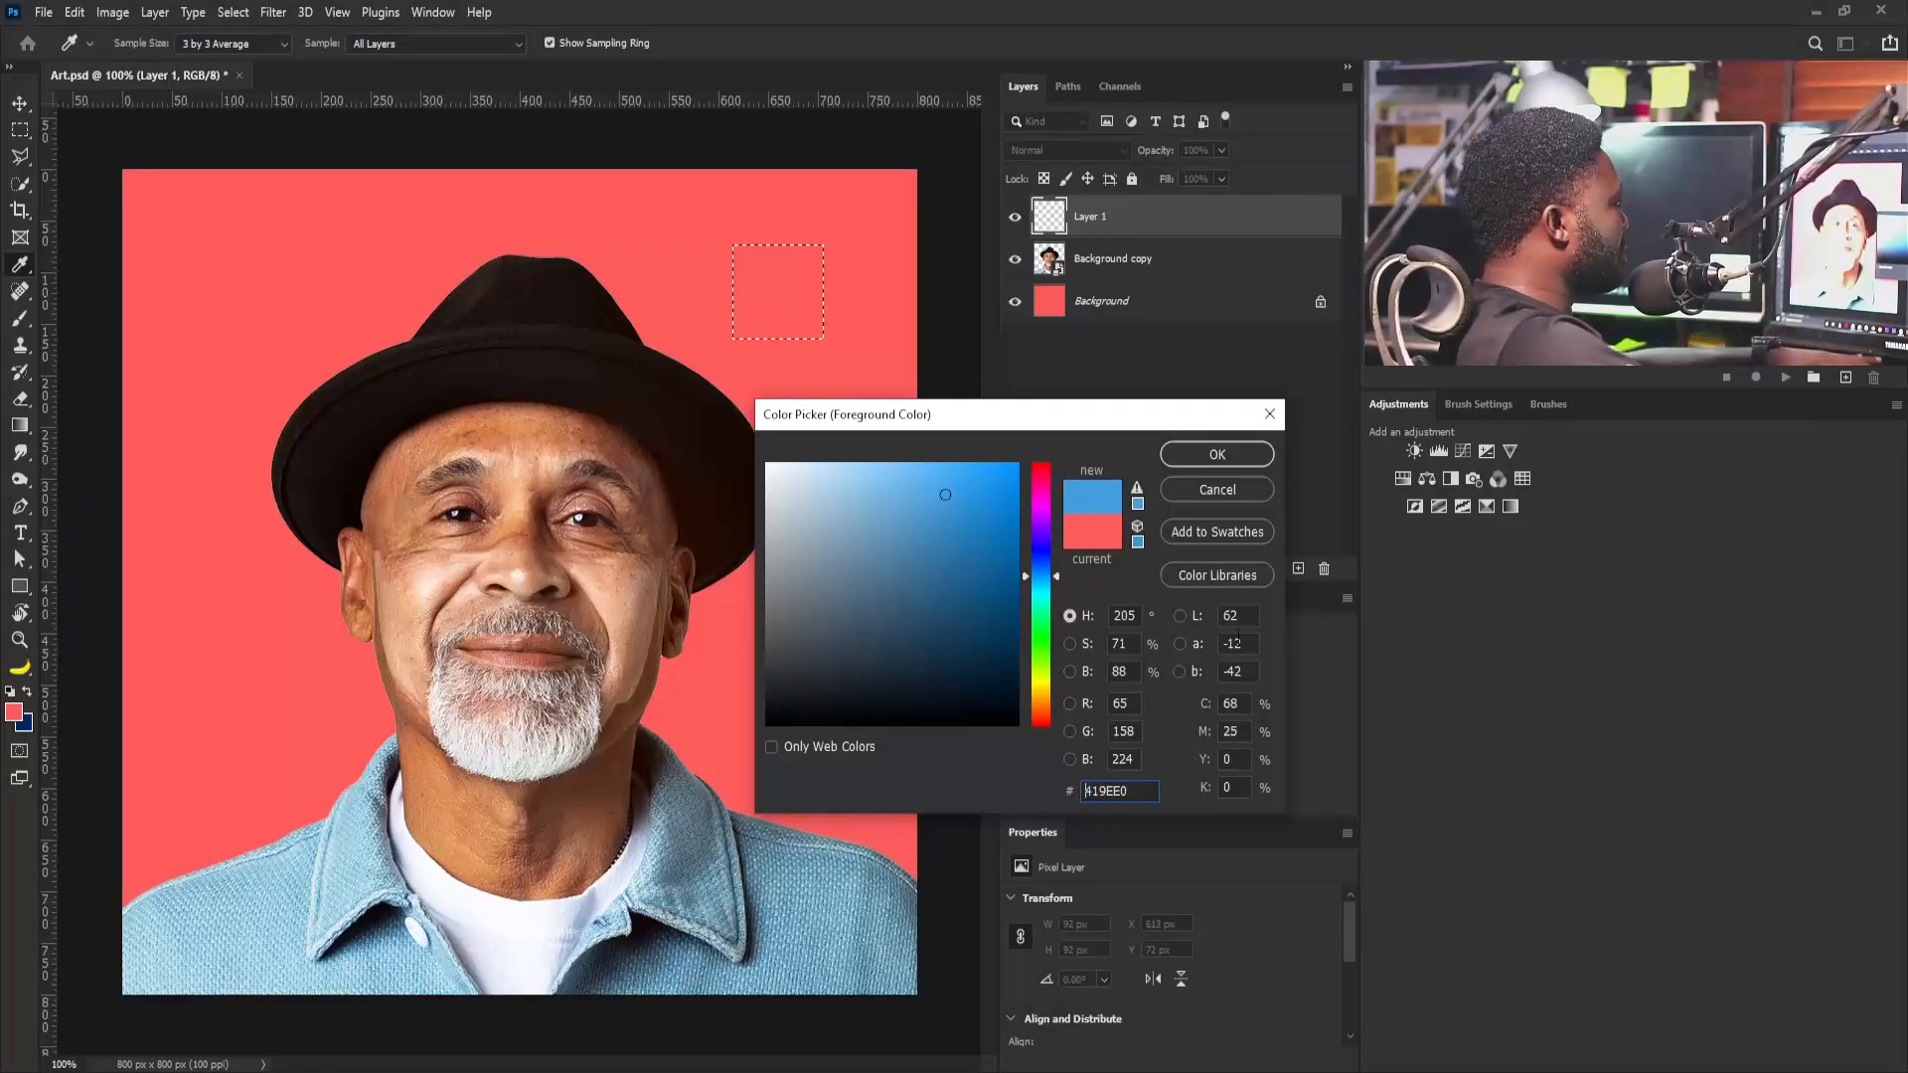
pyautogui.click(1220, 453)
pyautogui.press('m')
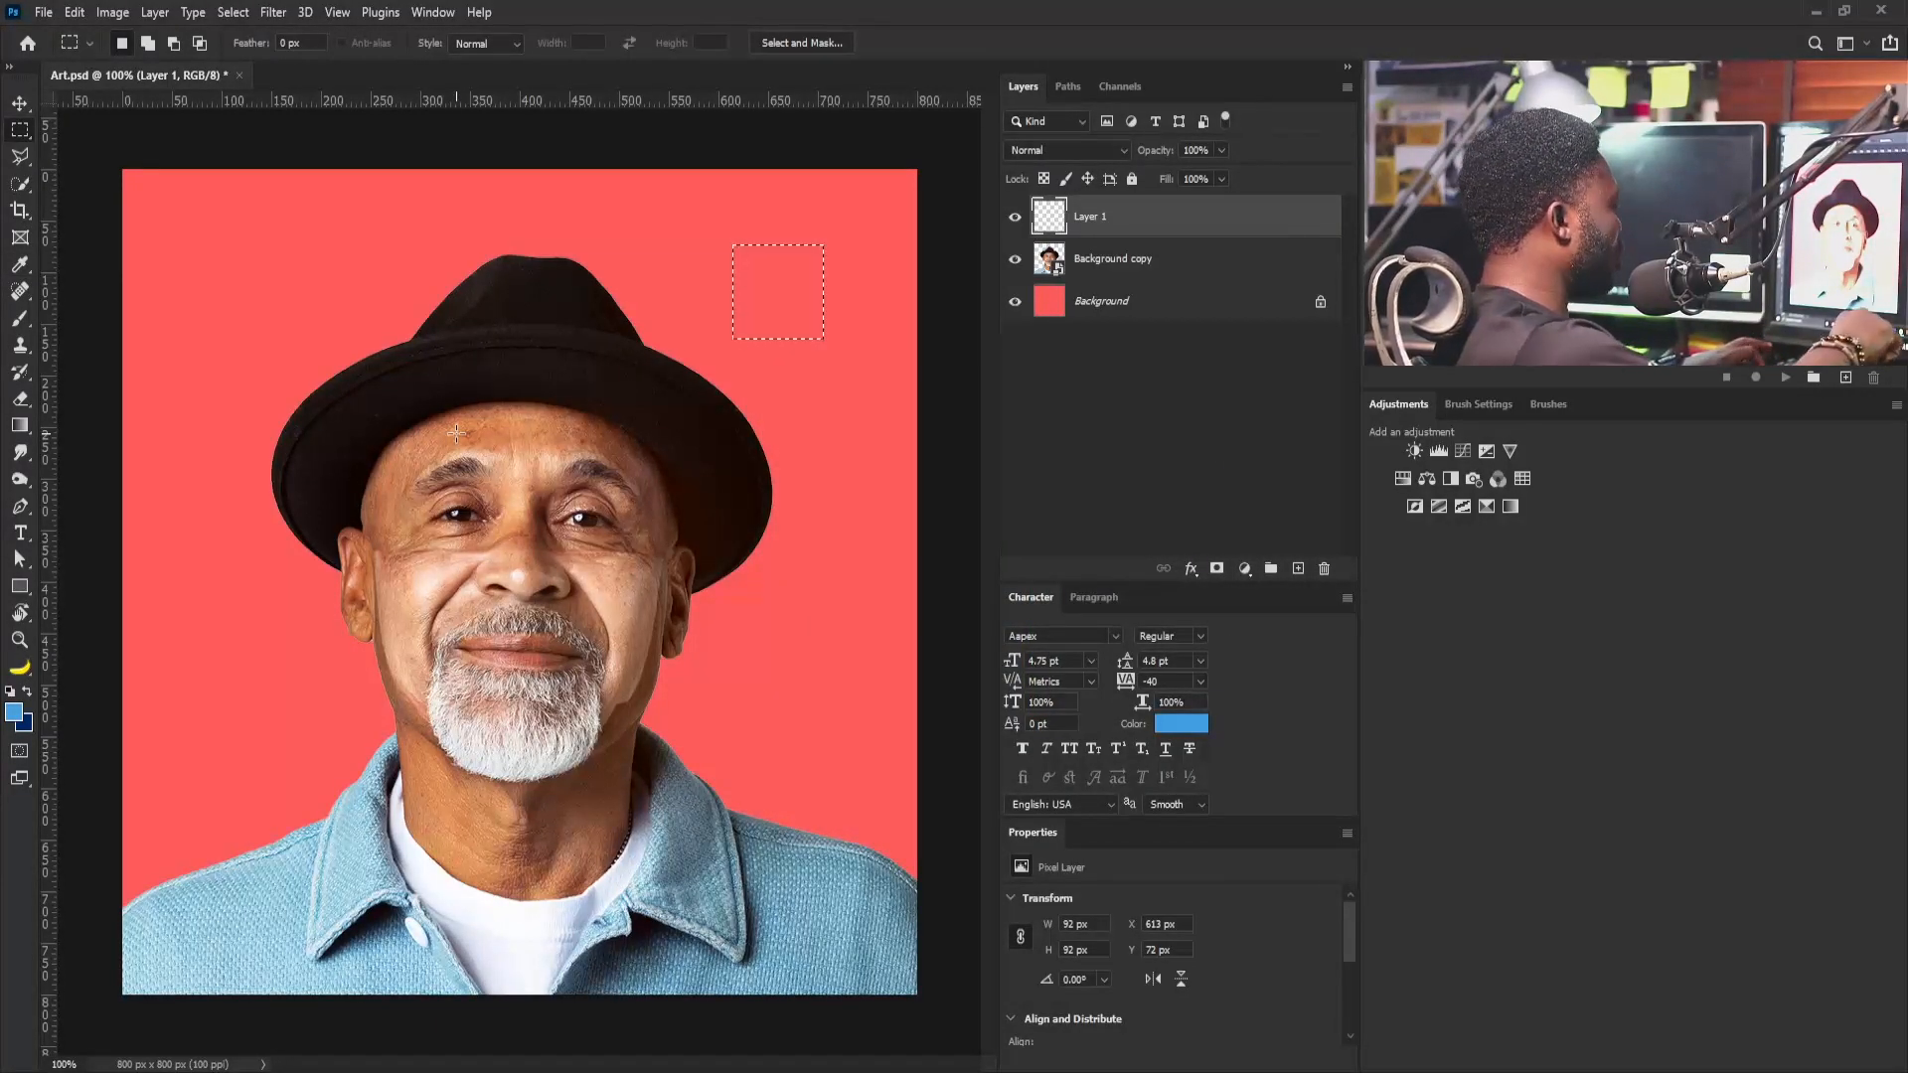
pyautogui.hotkey('alt', 'BackSpace')
pyautogui.hotkey('ctrl', 'd')
# Add a Curves adjustment layer above Background copy and dock its properties alongside the adjustments and brush settings
pyautogui.click(1148, 260)
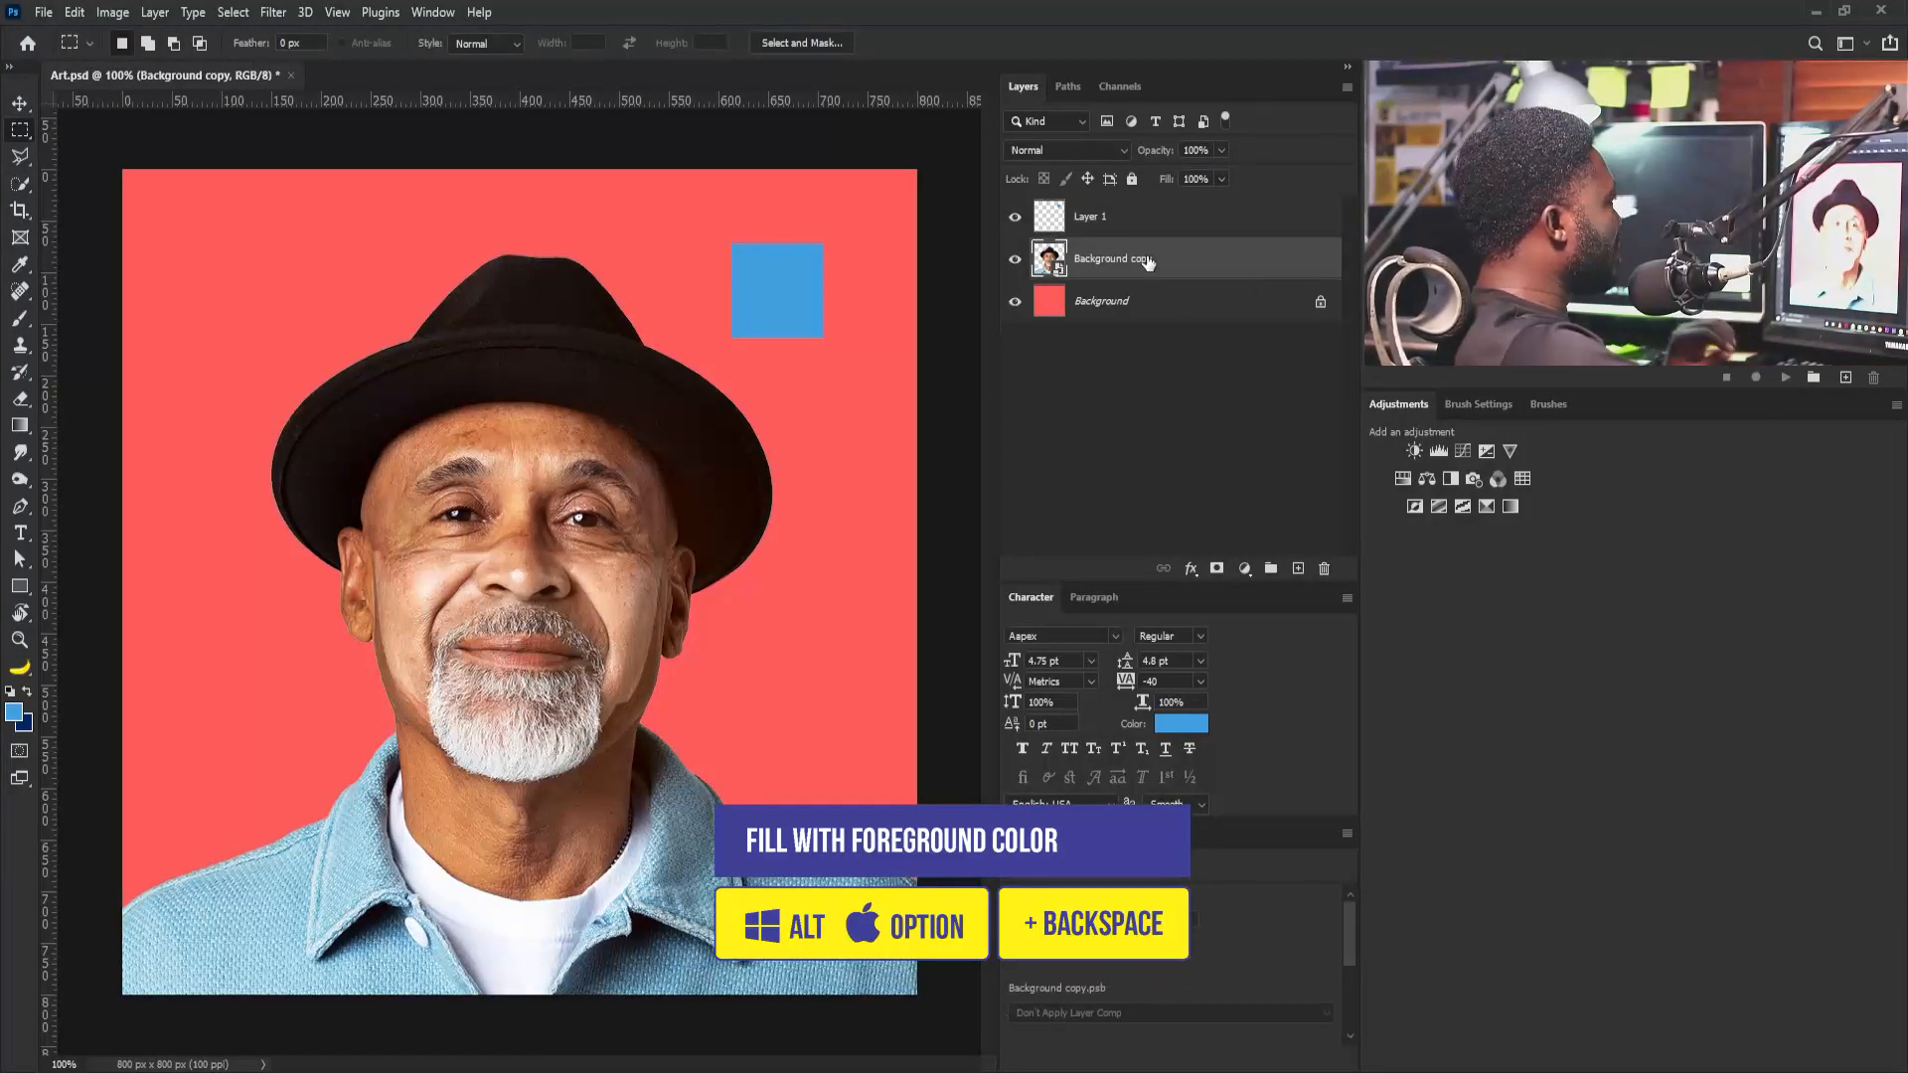
pyautogui.click(1461, 452)
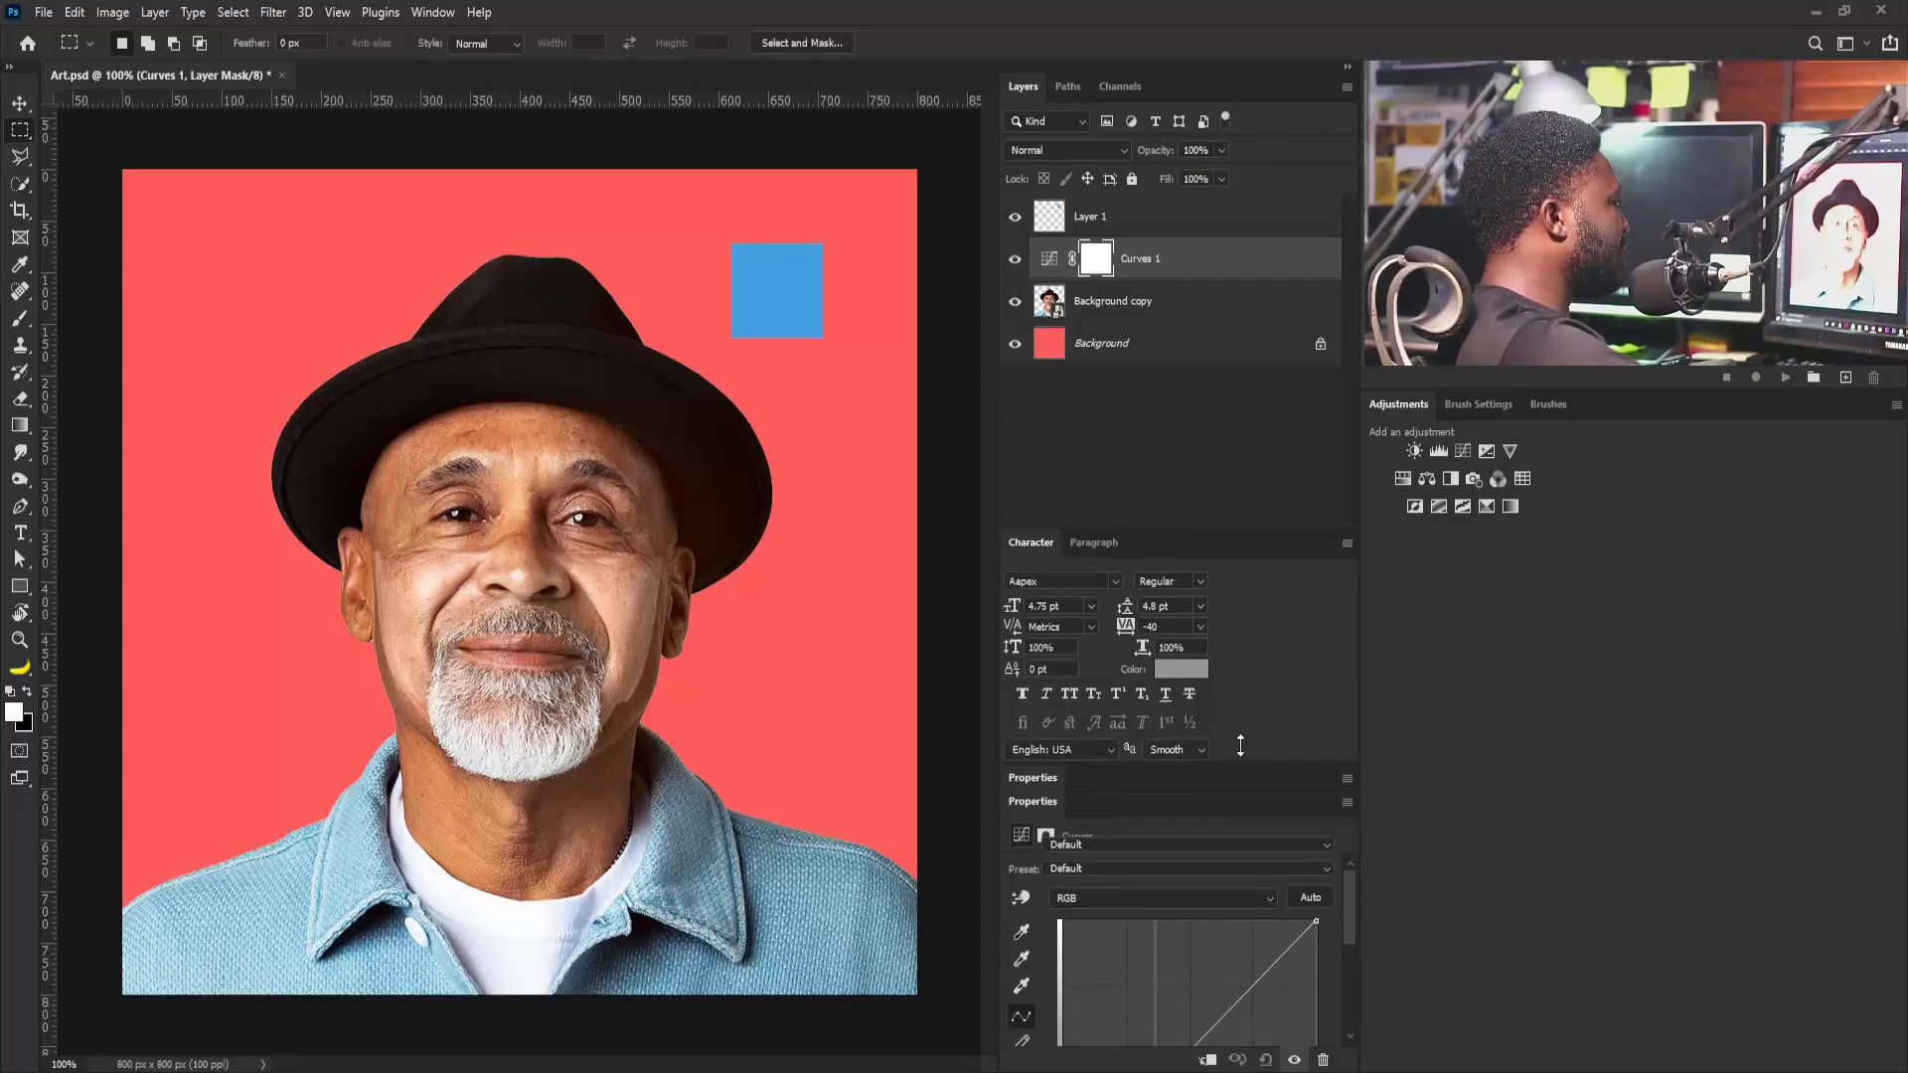
pyautogui.moveTo(1243, 817); pyautogui.dragTo(1246, 655)
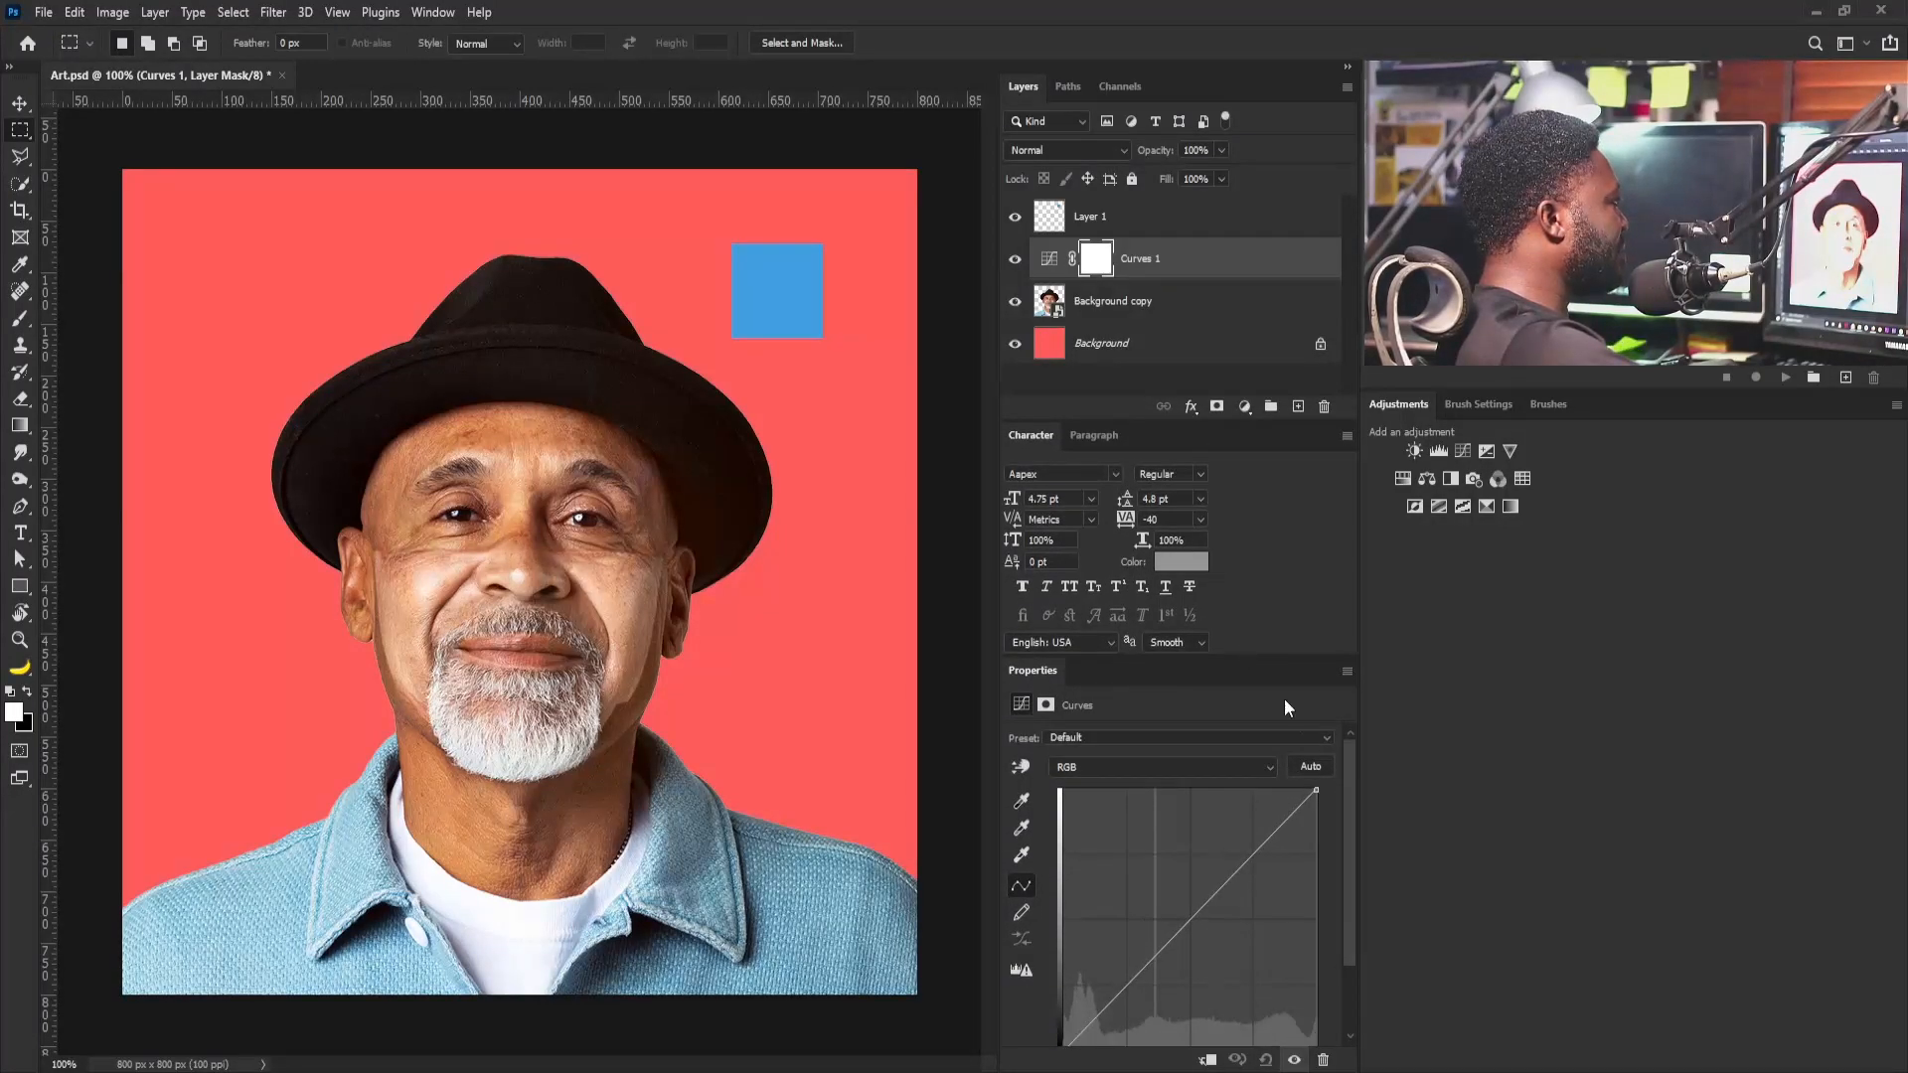
pyautogui.moveTo(1041, 672); pyautogui.dragTo(1464, 408)
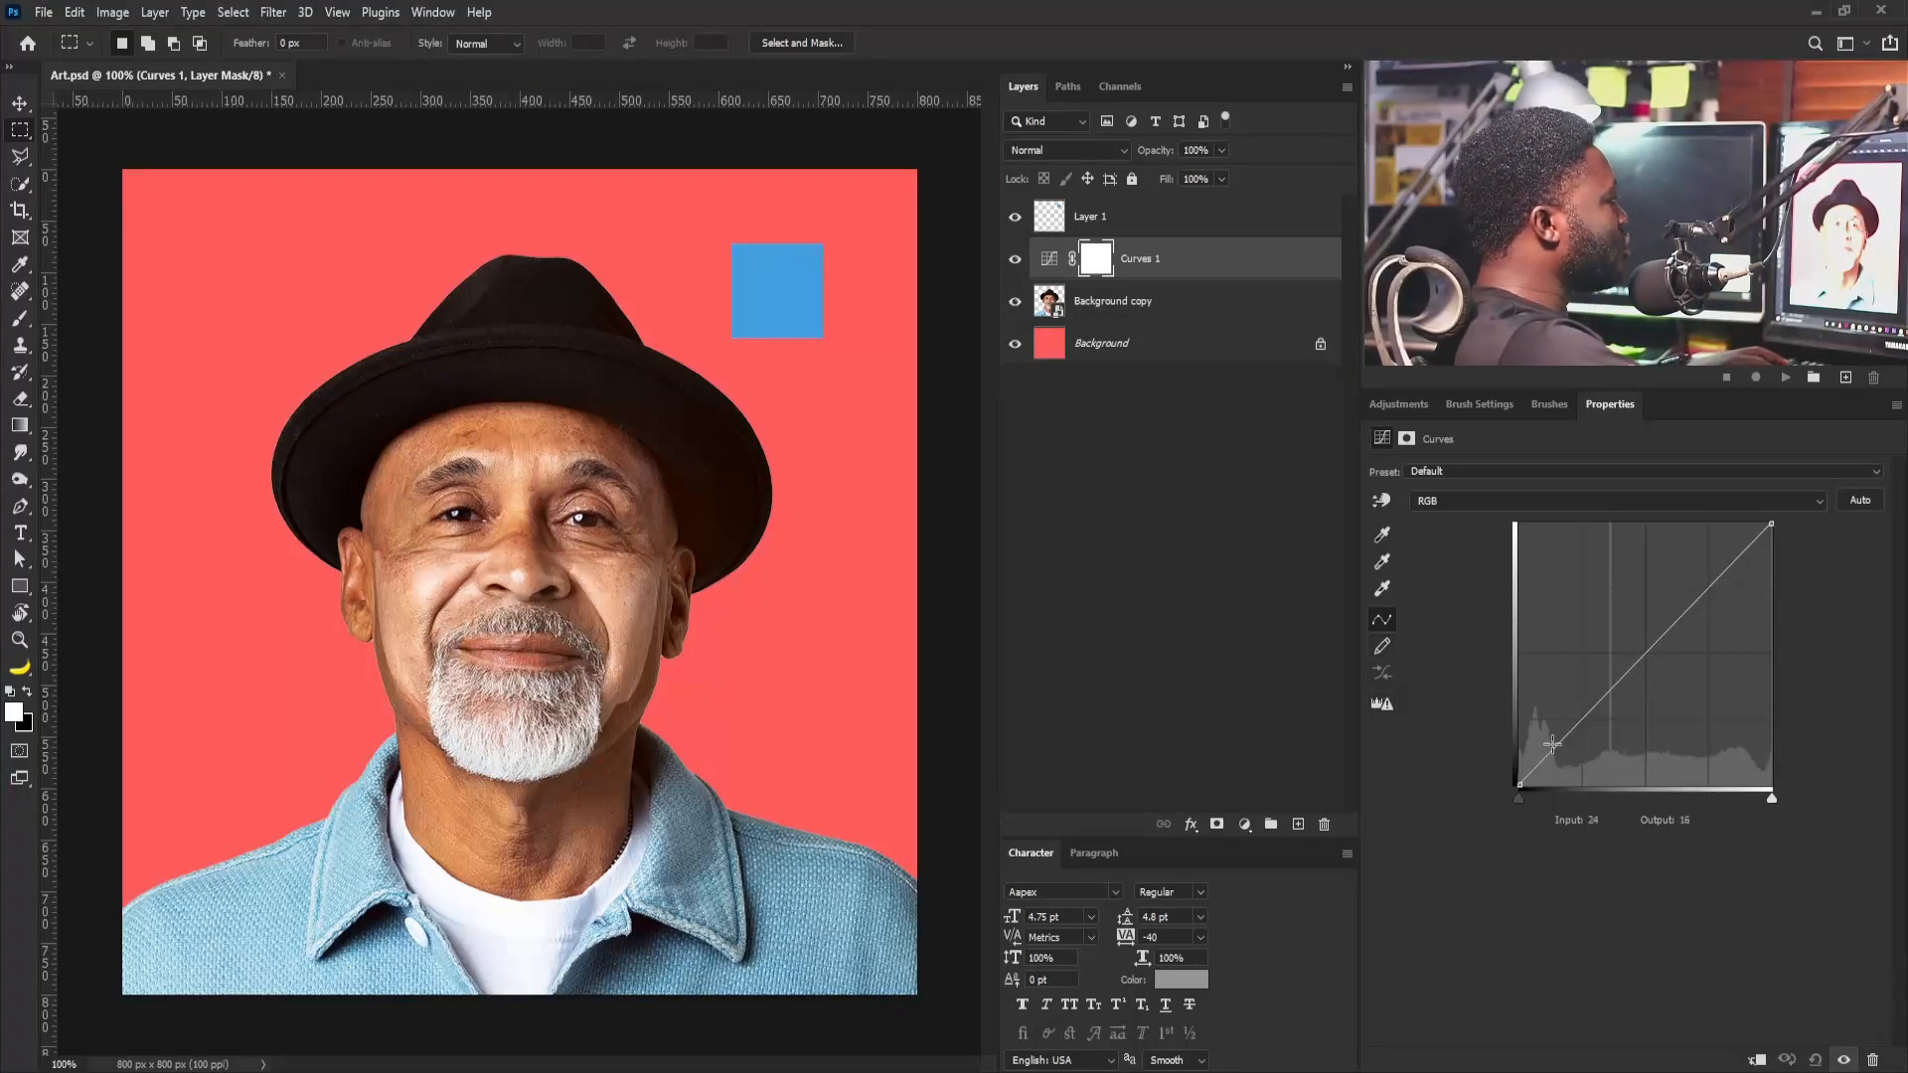
# Darken the portrait with a curve point at input 80, output 19, and clip the Curves layer to Background copy
pyautogui.moveTo(1560, 737); pyautogui.dragTo(1599, 763)
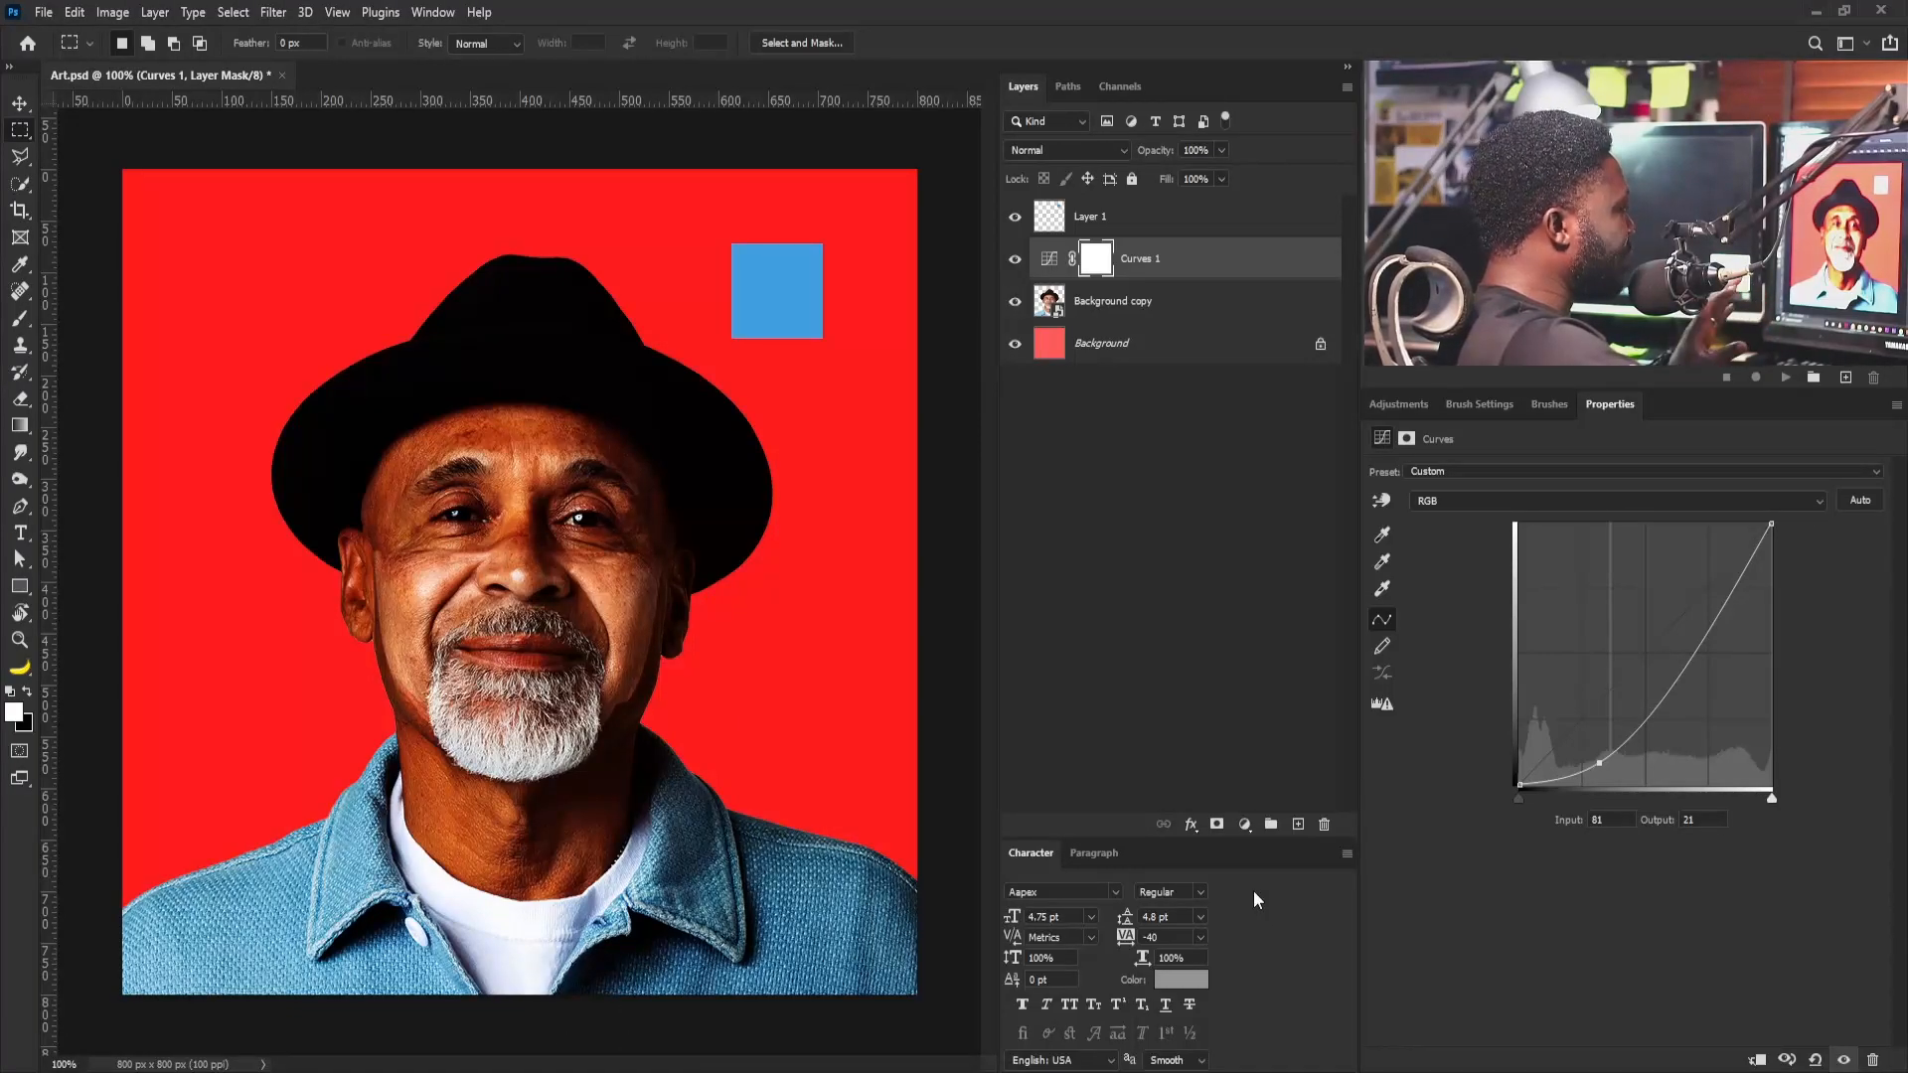
pyautogui.click(1756, 1062)
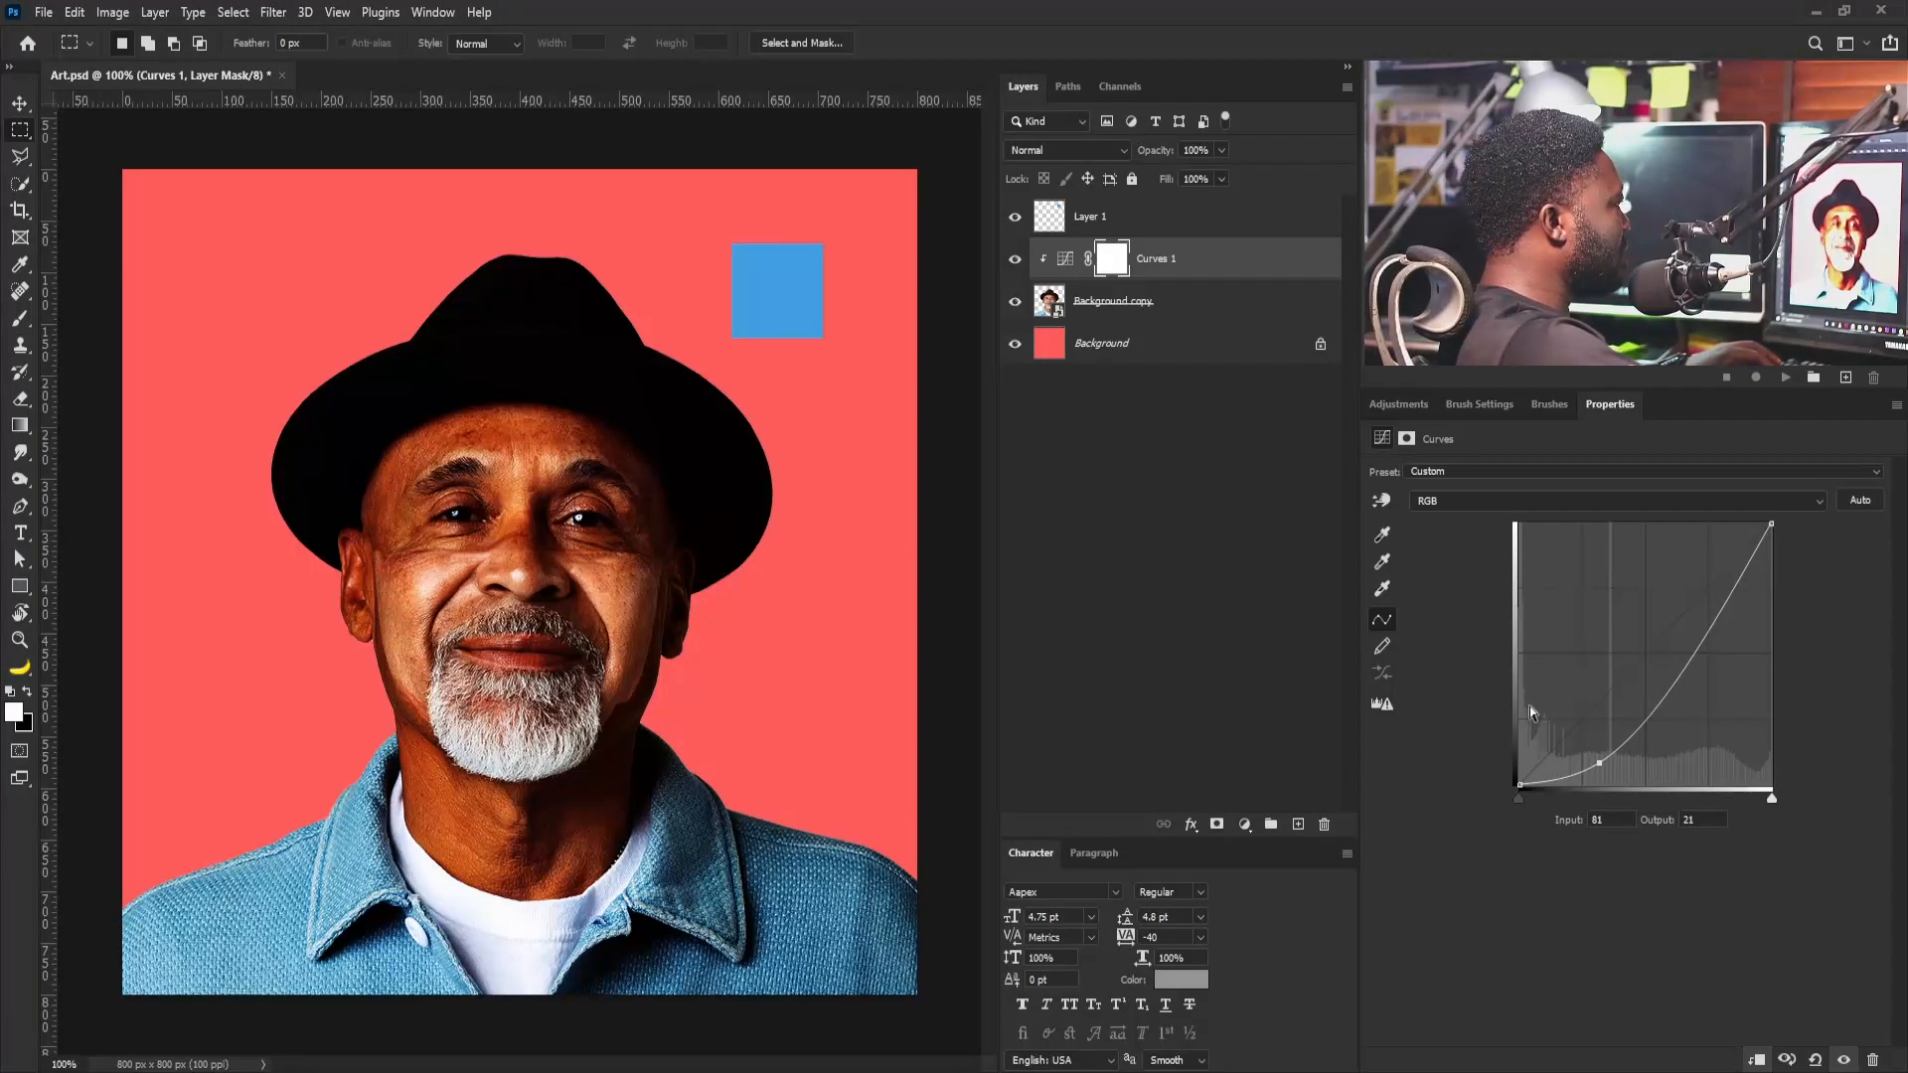
pyautogui.moveTo(1600, 764); pyautogui.dragTo(1597, 765)
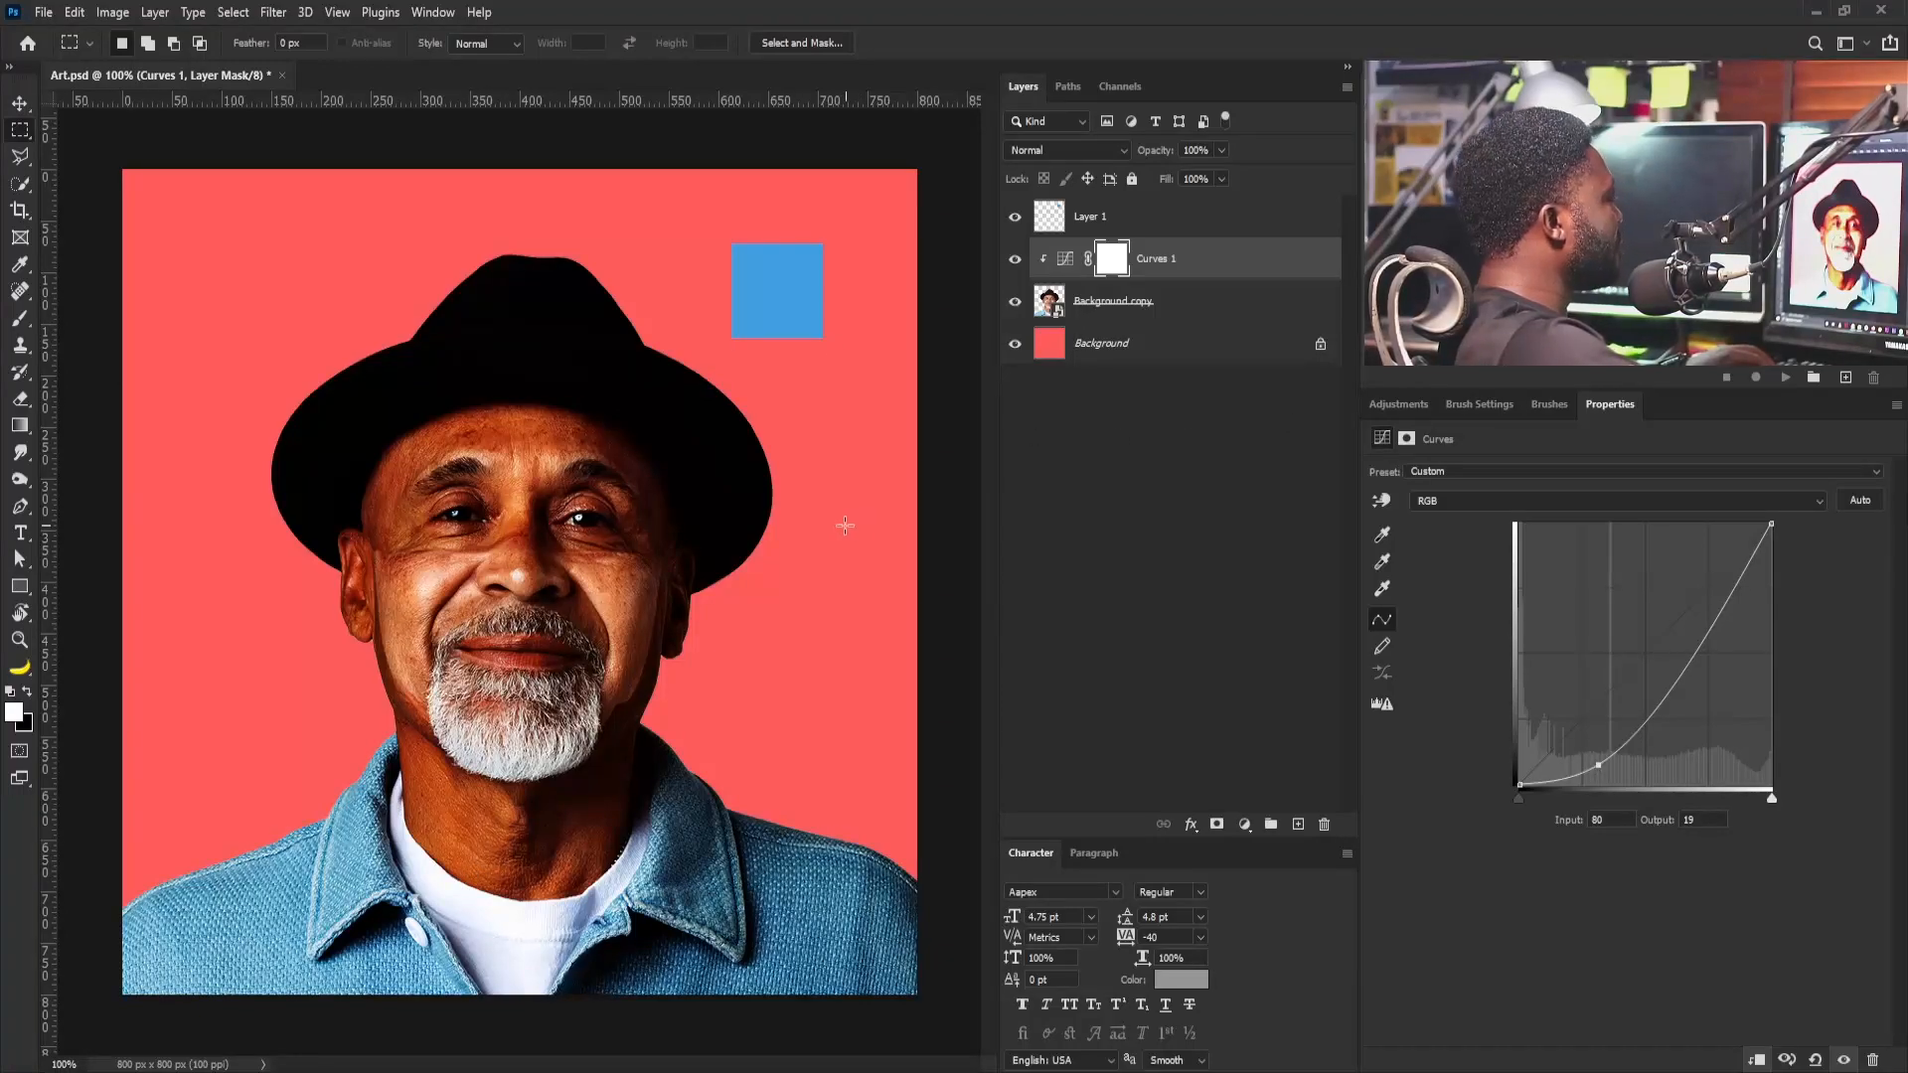
# Invert the Curves mask and paint white over the denim jacket with a soft 80 px brush to darken it
pyautogui.hotkey('ctrl', 'i')
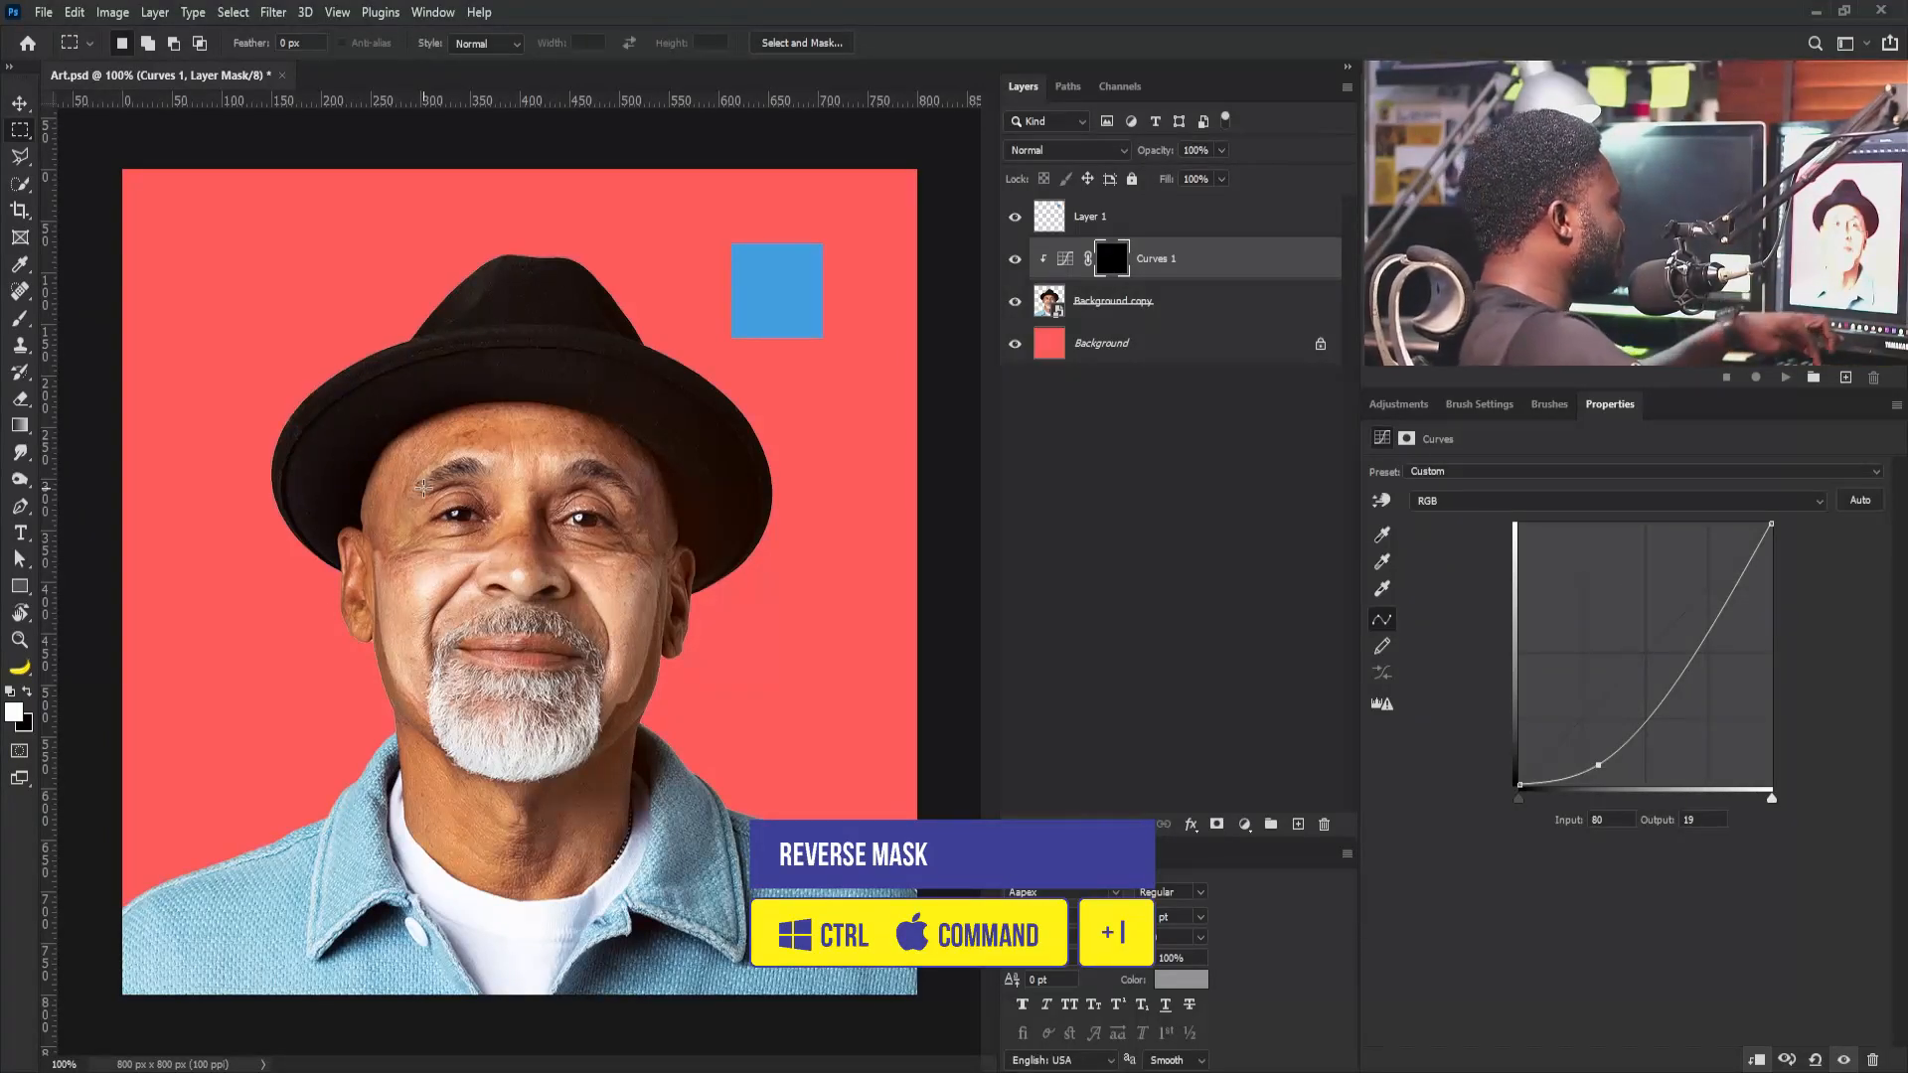
pyautogui.press('b')
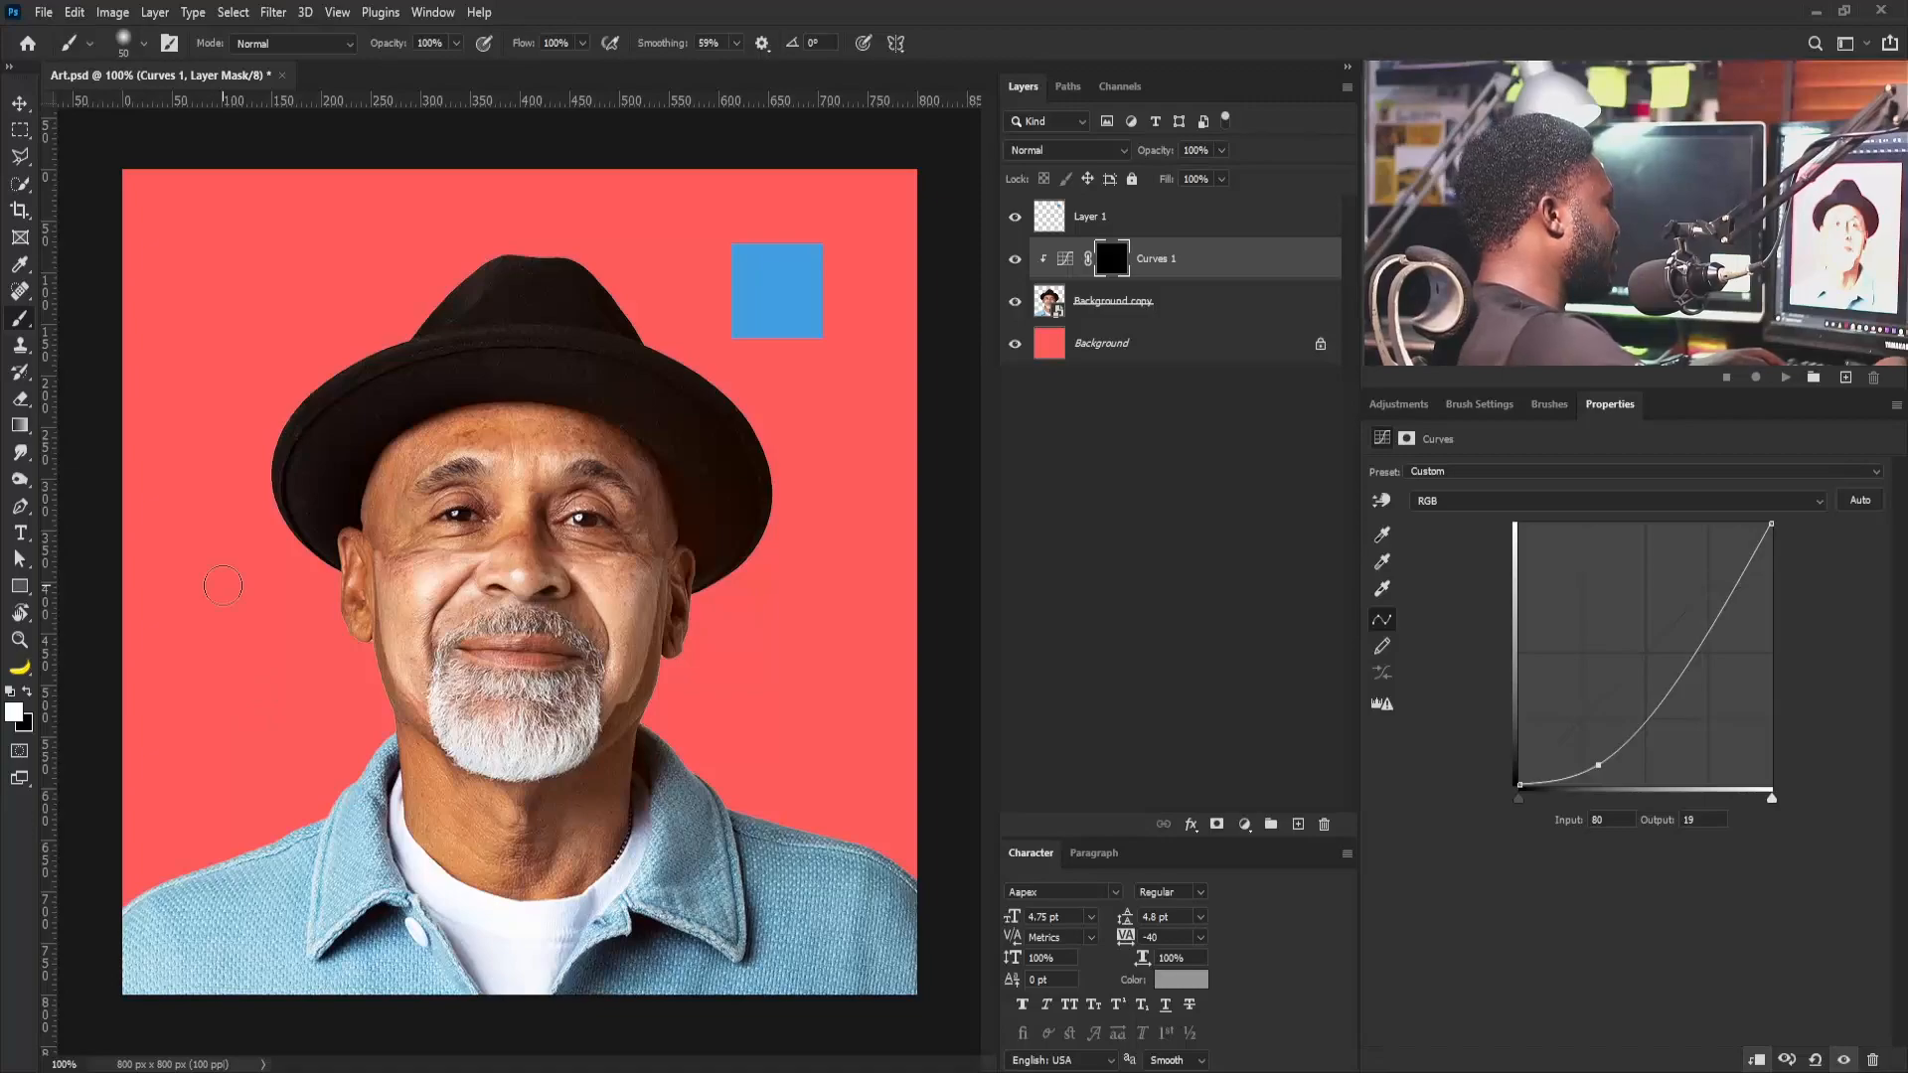
pyautogui.press(']')
pyautogui.press(']')
pyautogui.press(']')
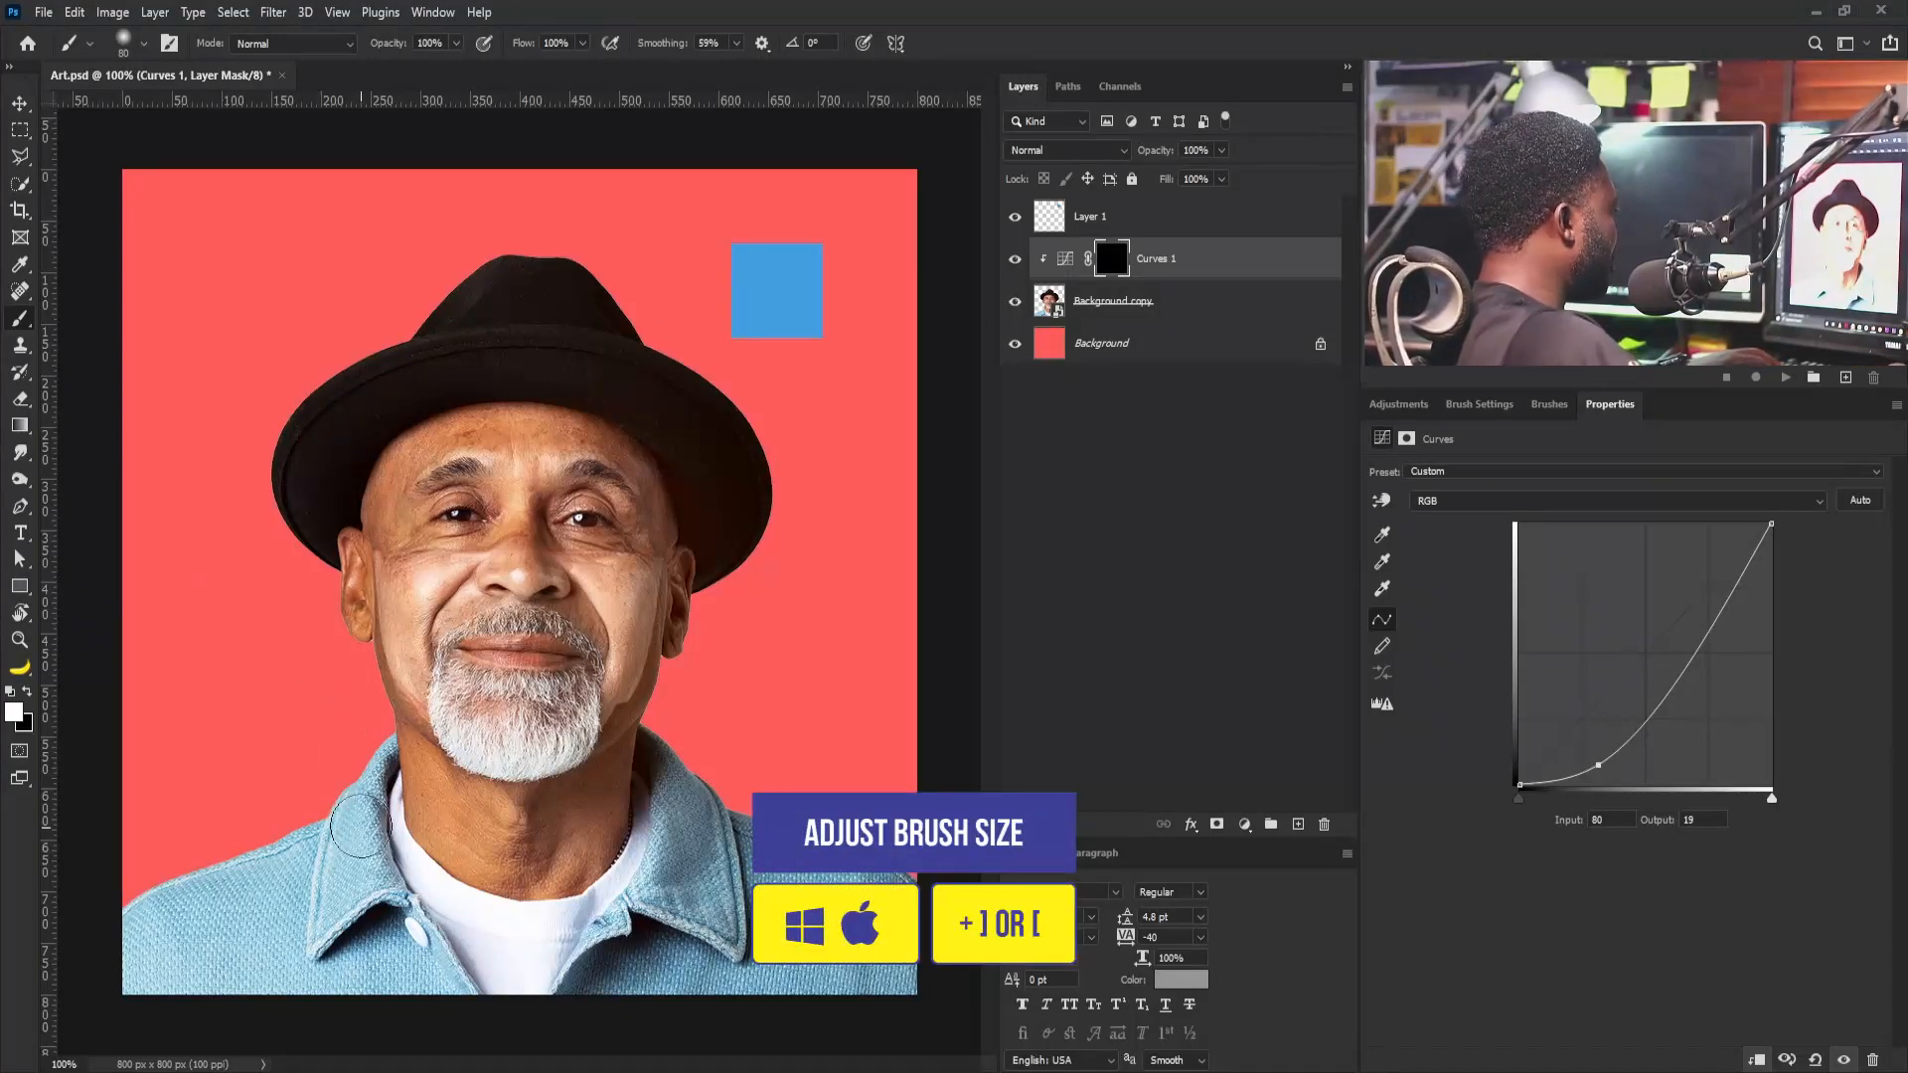
pyautogui.click(1475, 403)
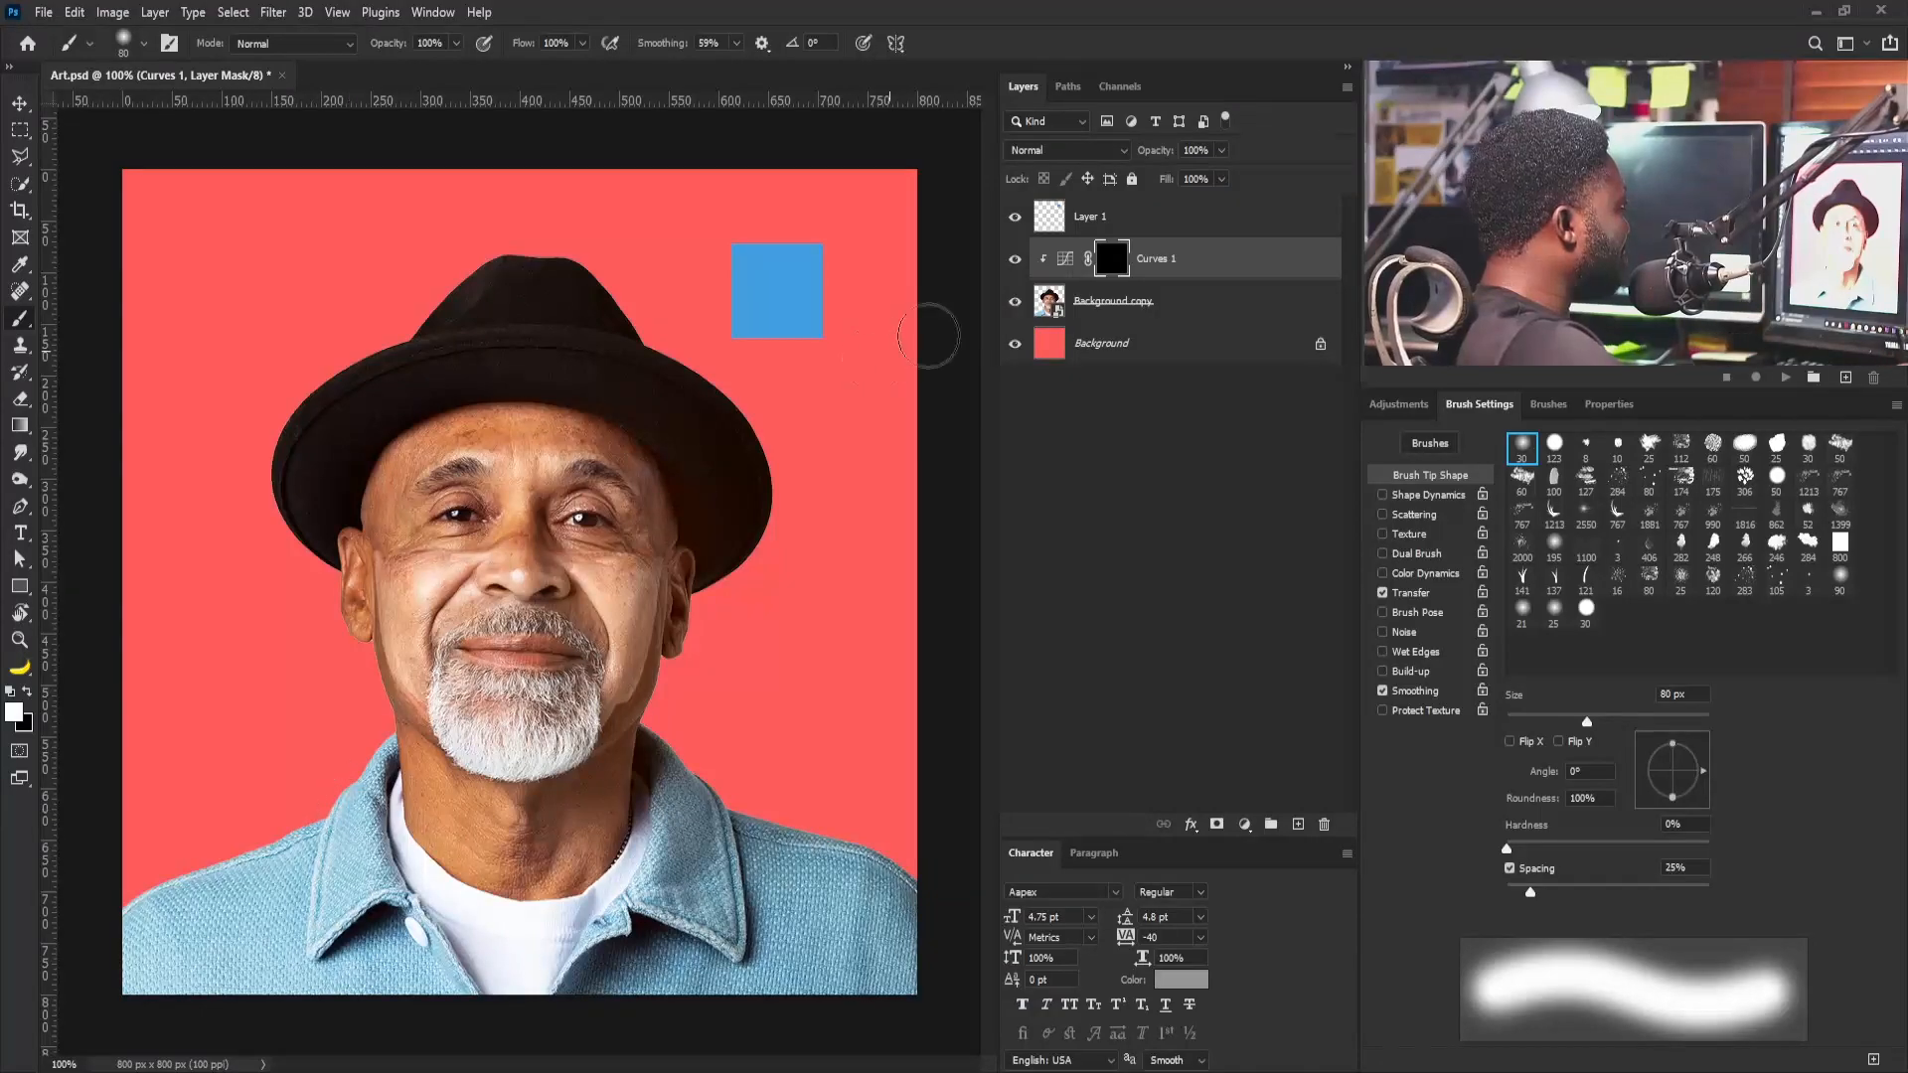
pyautogui.moveTo(358, 779)
pyautogui.mouseDown()
pyautogui.moveTo(363, 936)
pyautogui.moveTo(366, 891)
pyautogui.moveTo(197, 894)
pyautogui.moveTo(211, 972)
pyautogui.mouseUp()
pyautogui.moveTo(660, 916)
pyautogui.mouseDown()
pyautogui.moveTo(693, 848)
pyautogui.moveTo(817, 944)
pyautogui.moveTo(883, 956)
pyautogui.moveTo(703, 820)
pyautogui.moveTo(618, 912)
pyautogui.mouseUp()
pyautogui.moveTo(692, 847); pyautogui.dragTo(663, 924)
pyautogui.moveTo(375, 810)
pyautogui.mouseDown()
pyautogui.moveTo(355, 801)
pyautogui.moveTo(465, 967)
pyautogui.mouseUp()
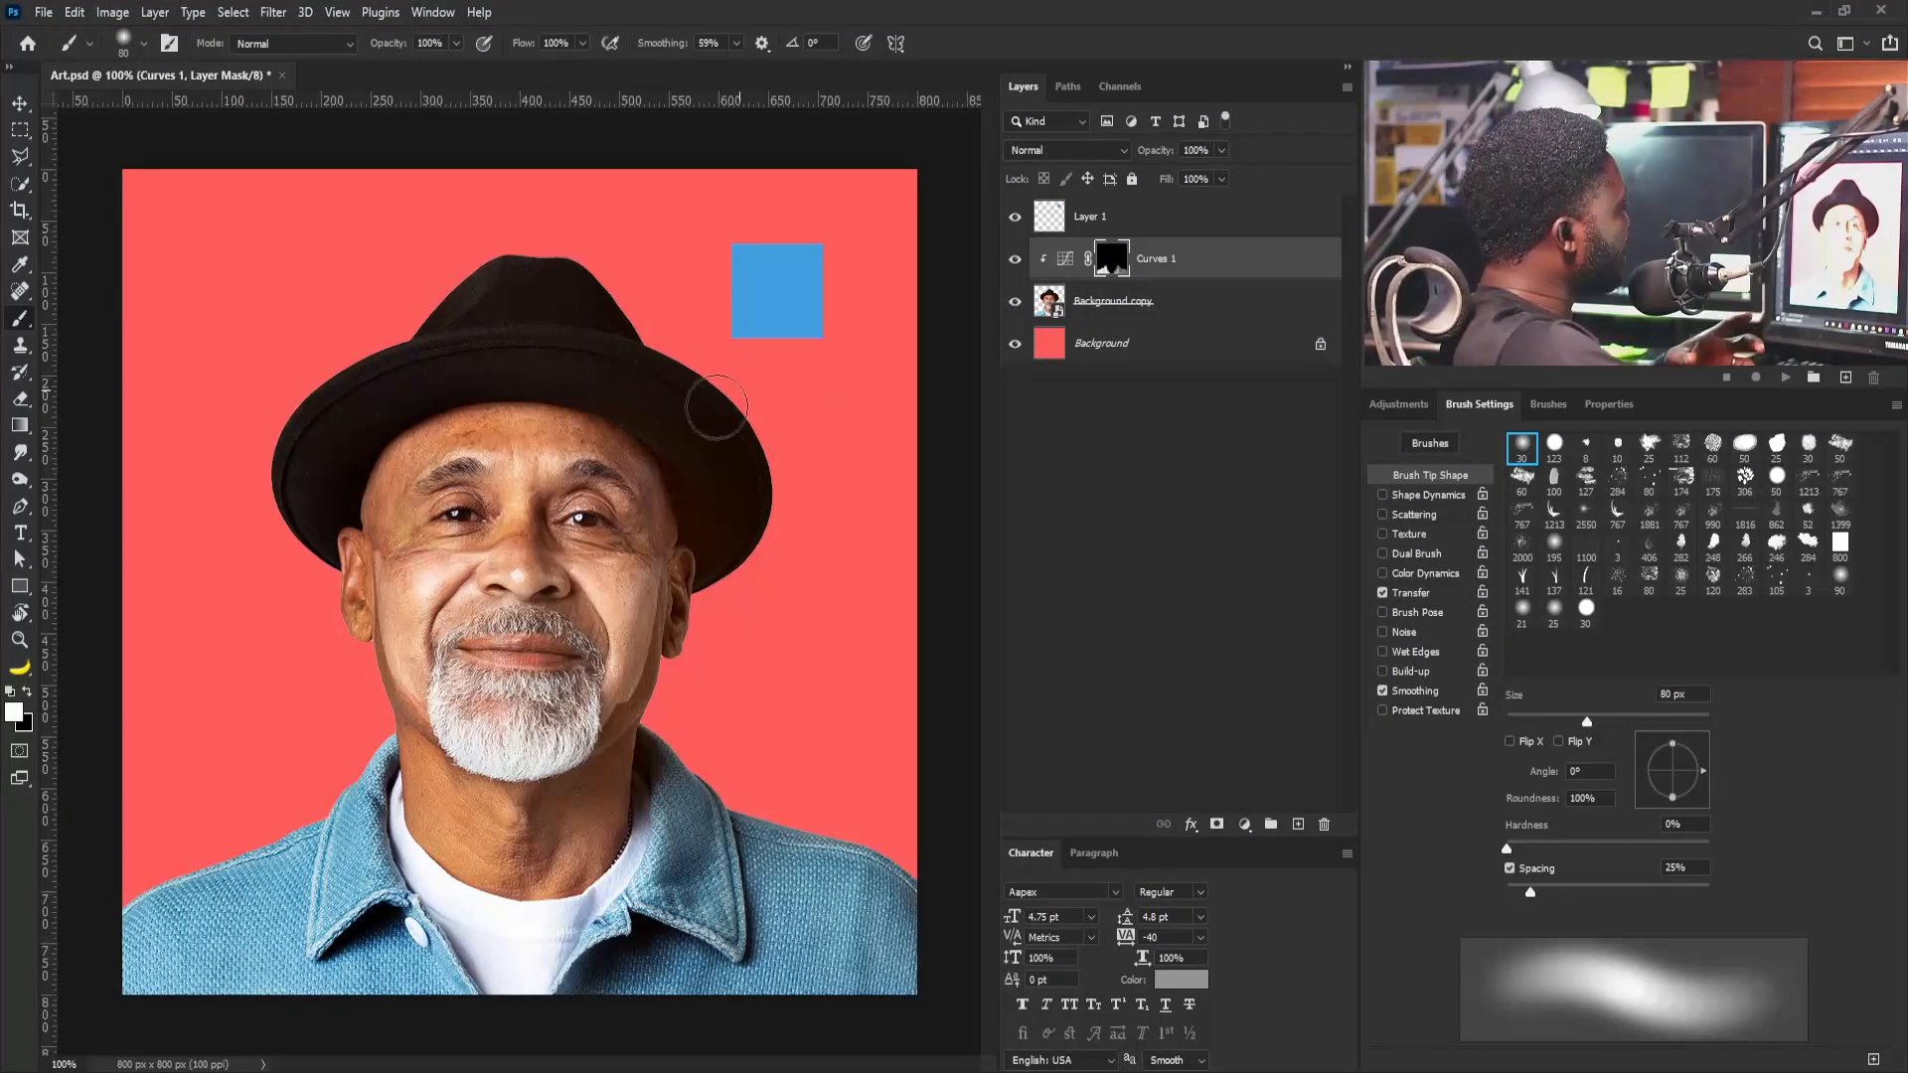
# Add a Hue/Saturation adjustment layer above Curves 1 and clip it to the portrait layer
pyautogui.click(1066, 259)
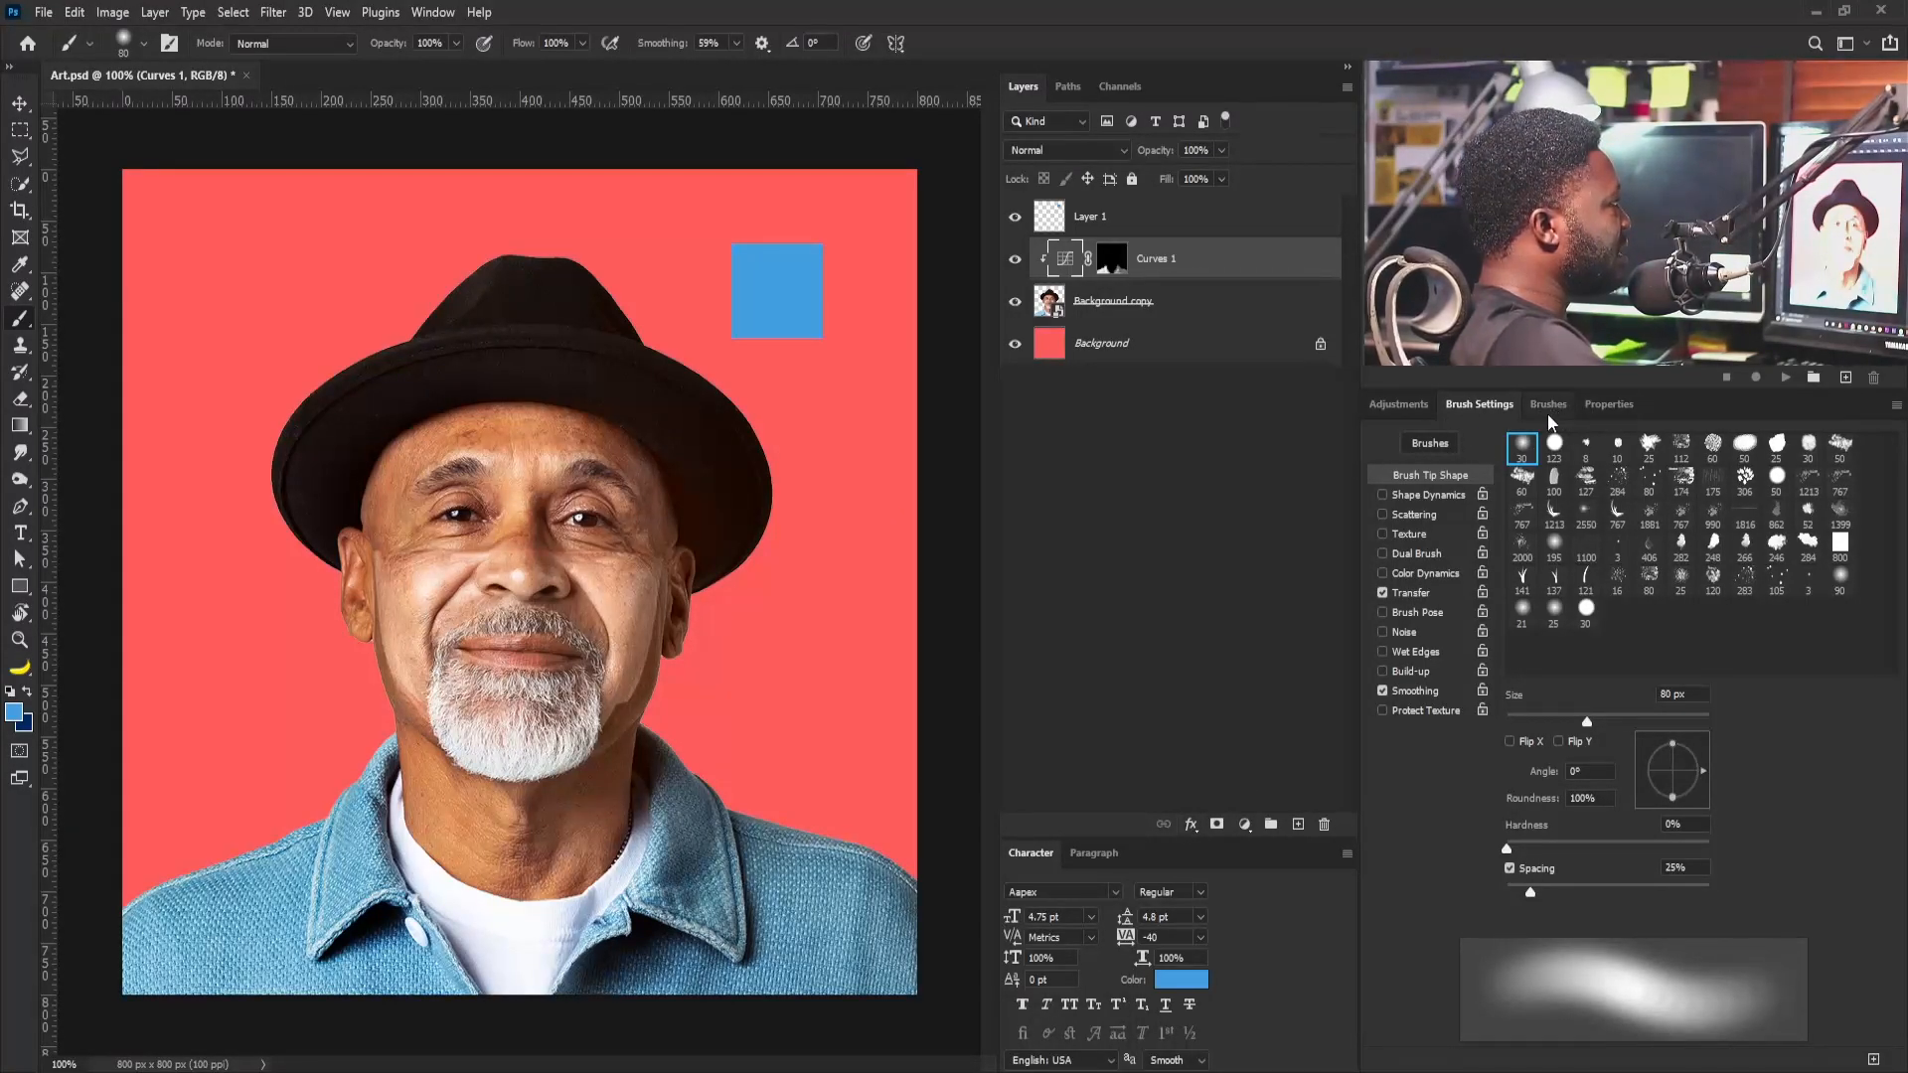
pyautogui.click(1415, 406)
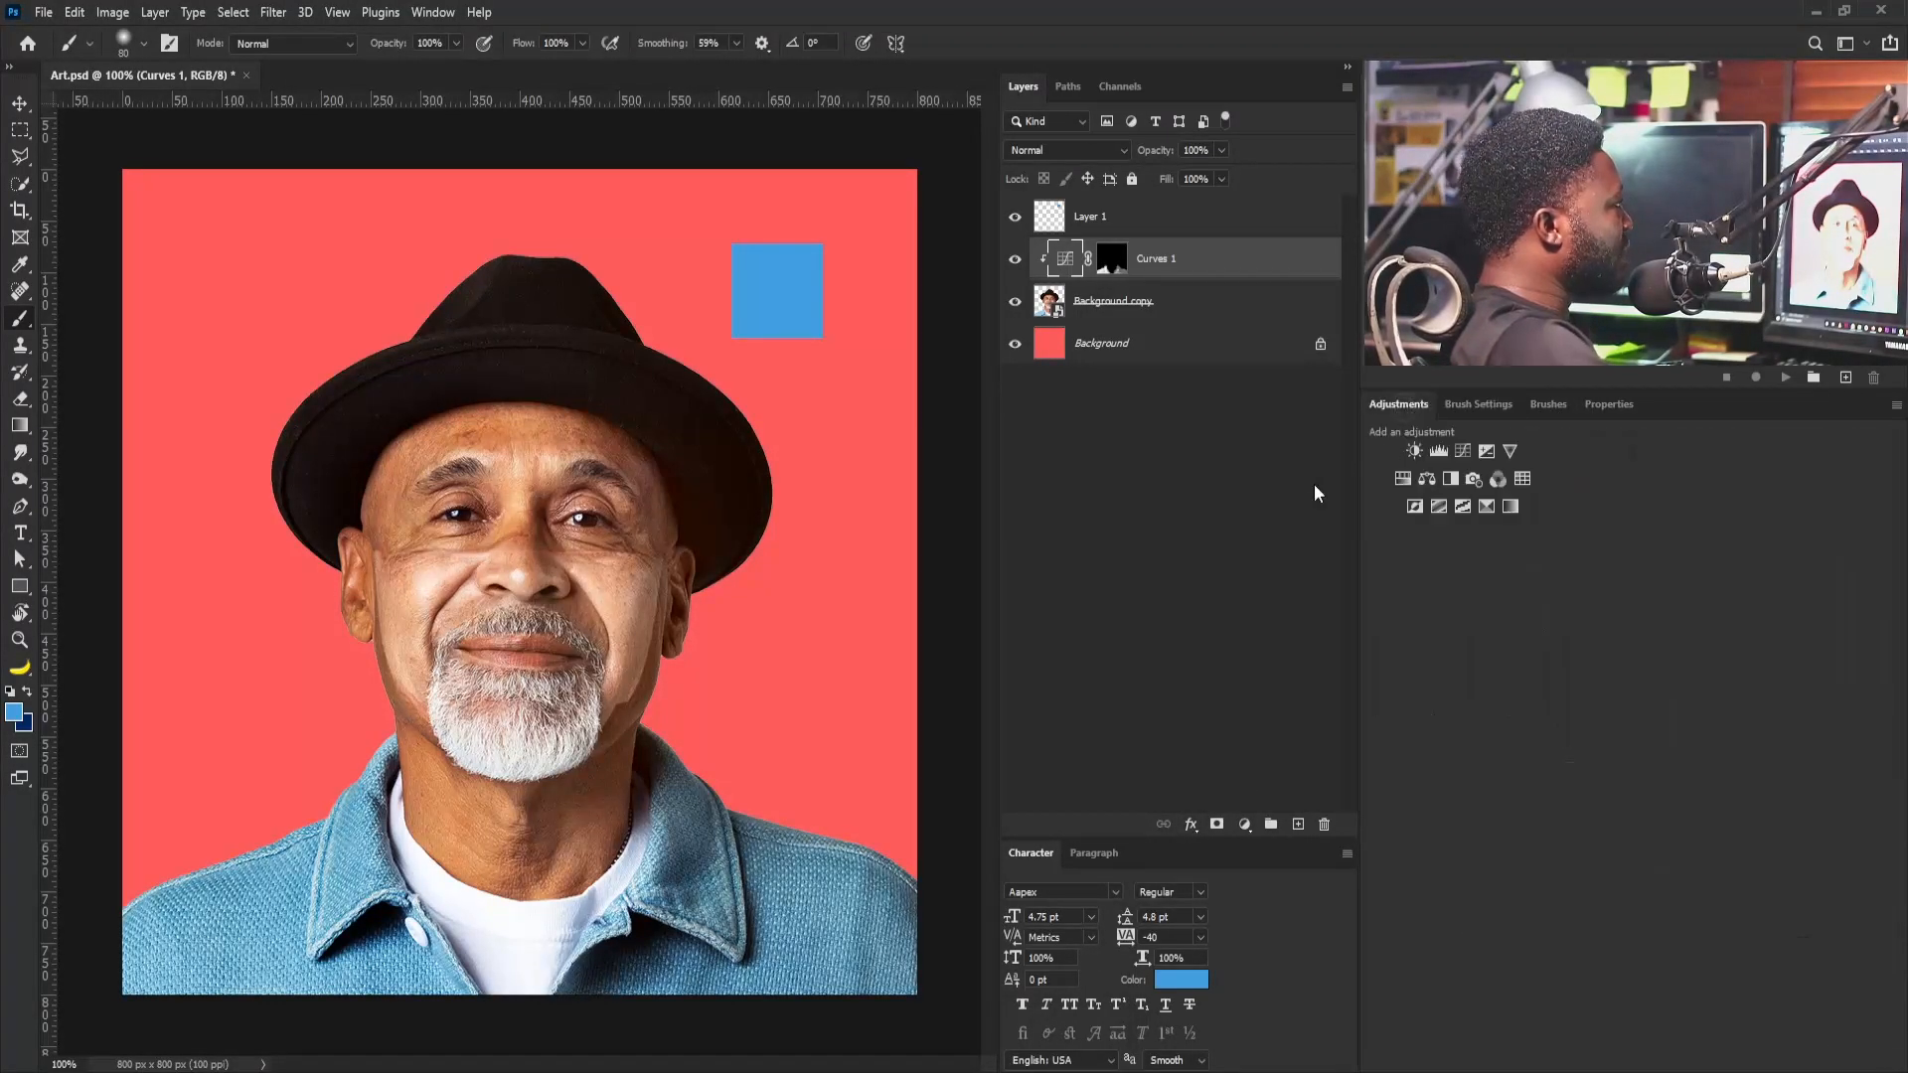
pyautogui.click(1402, 478)
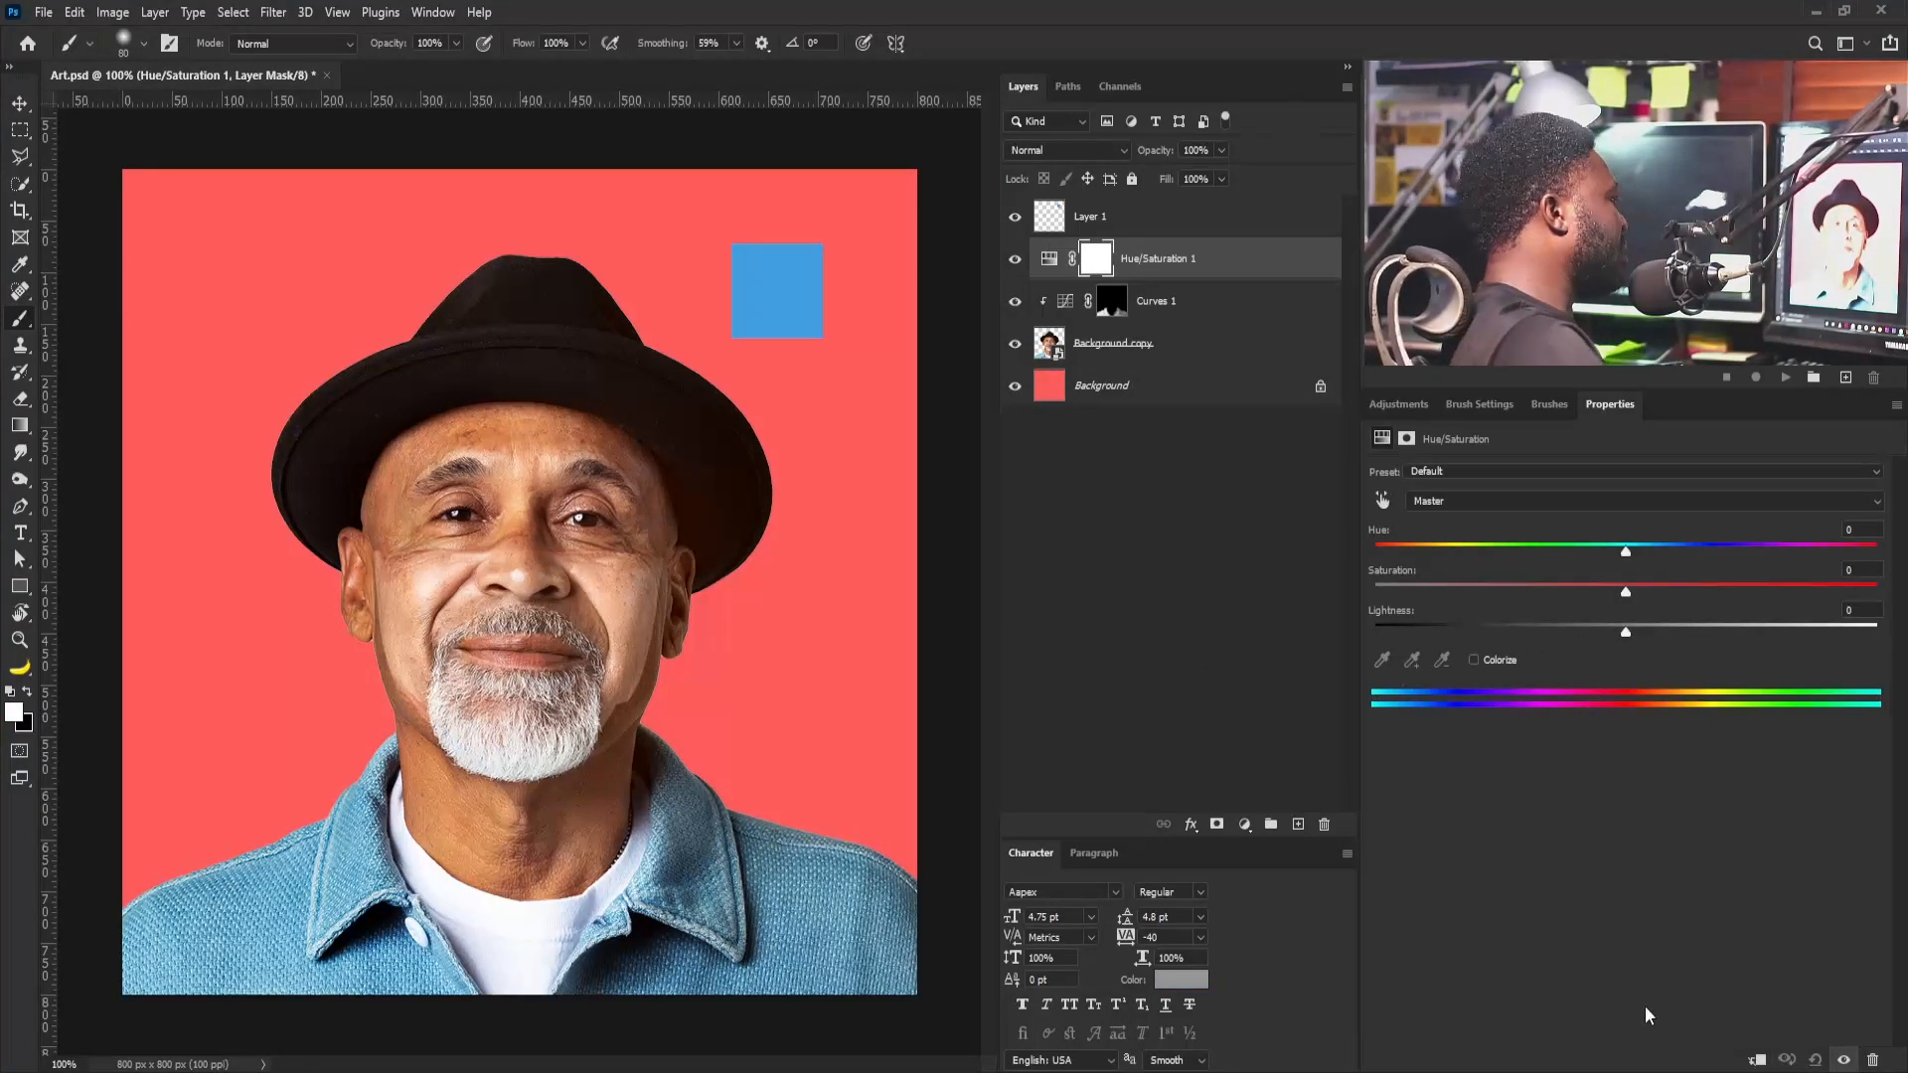
pyautogui.click(1757, 1060)
pyautogui.click(1756, 1060)
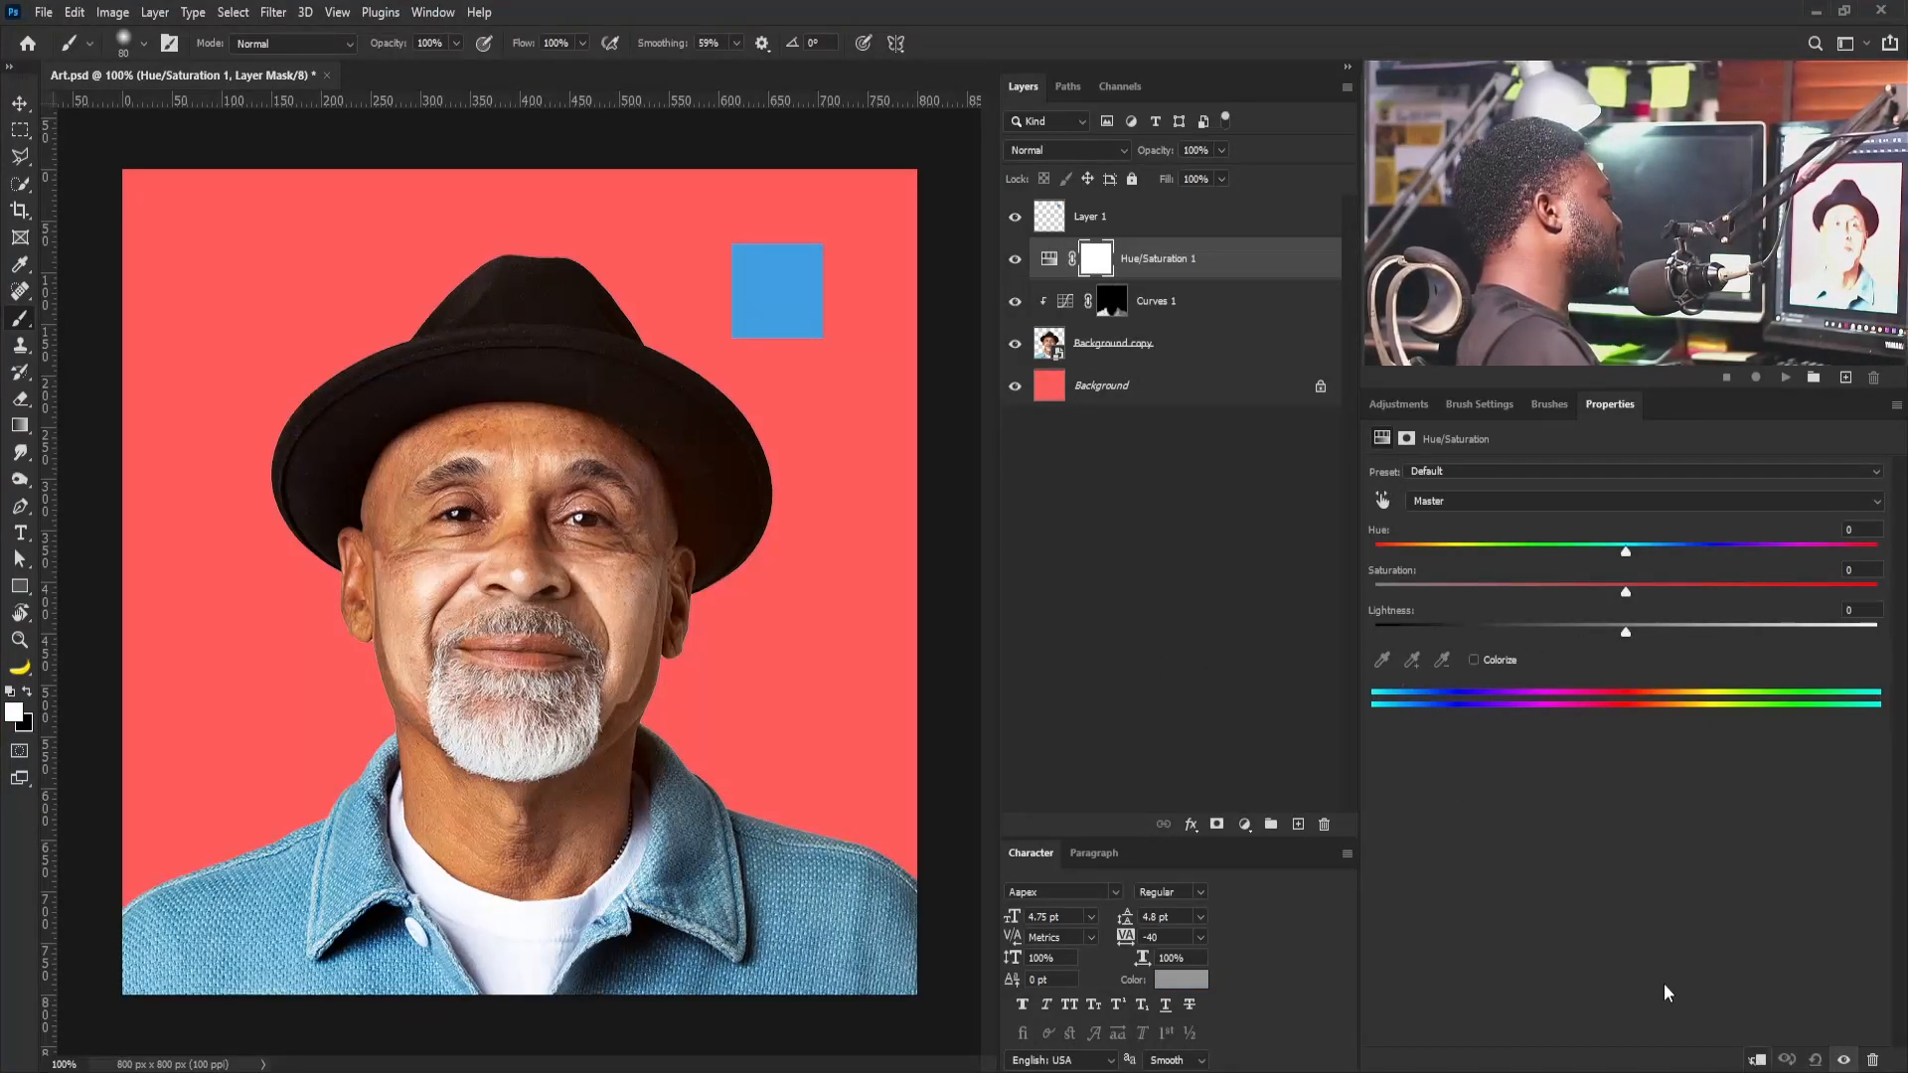
pyautogui.click(1757, 1060)
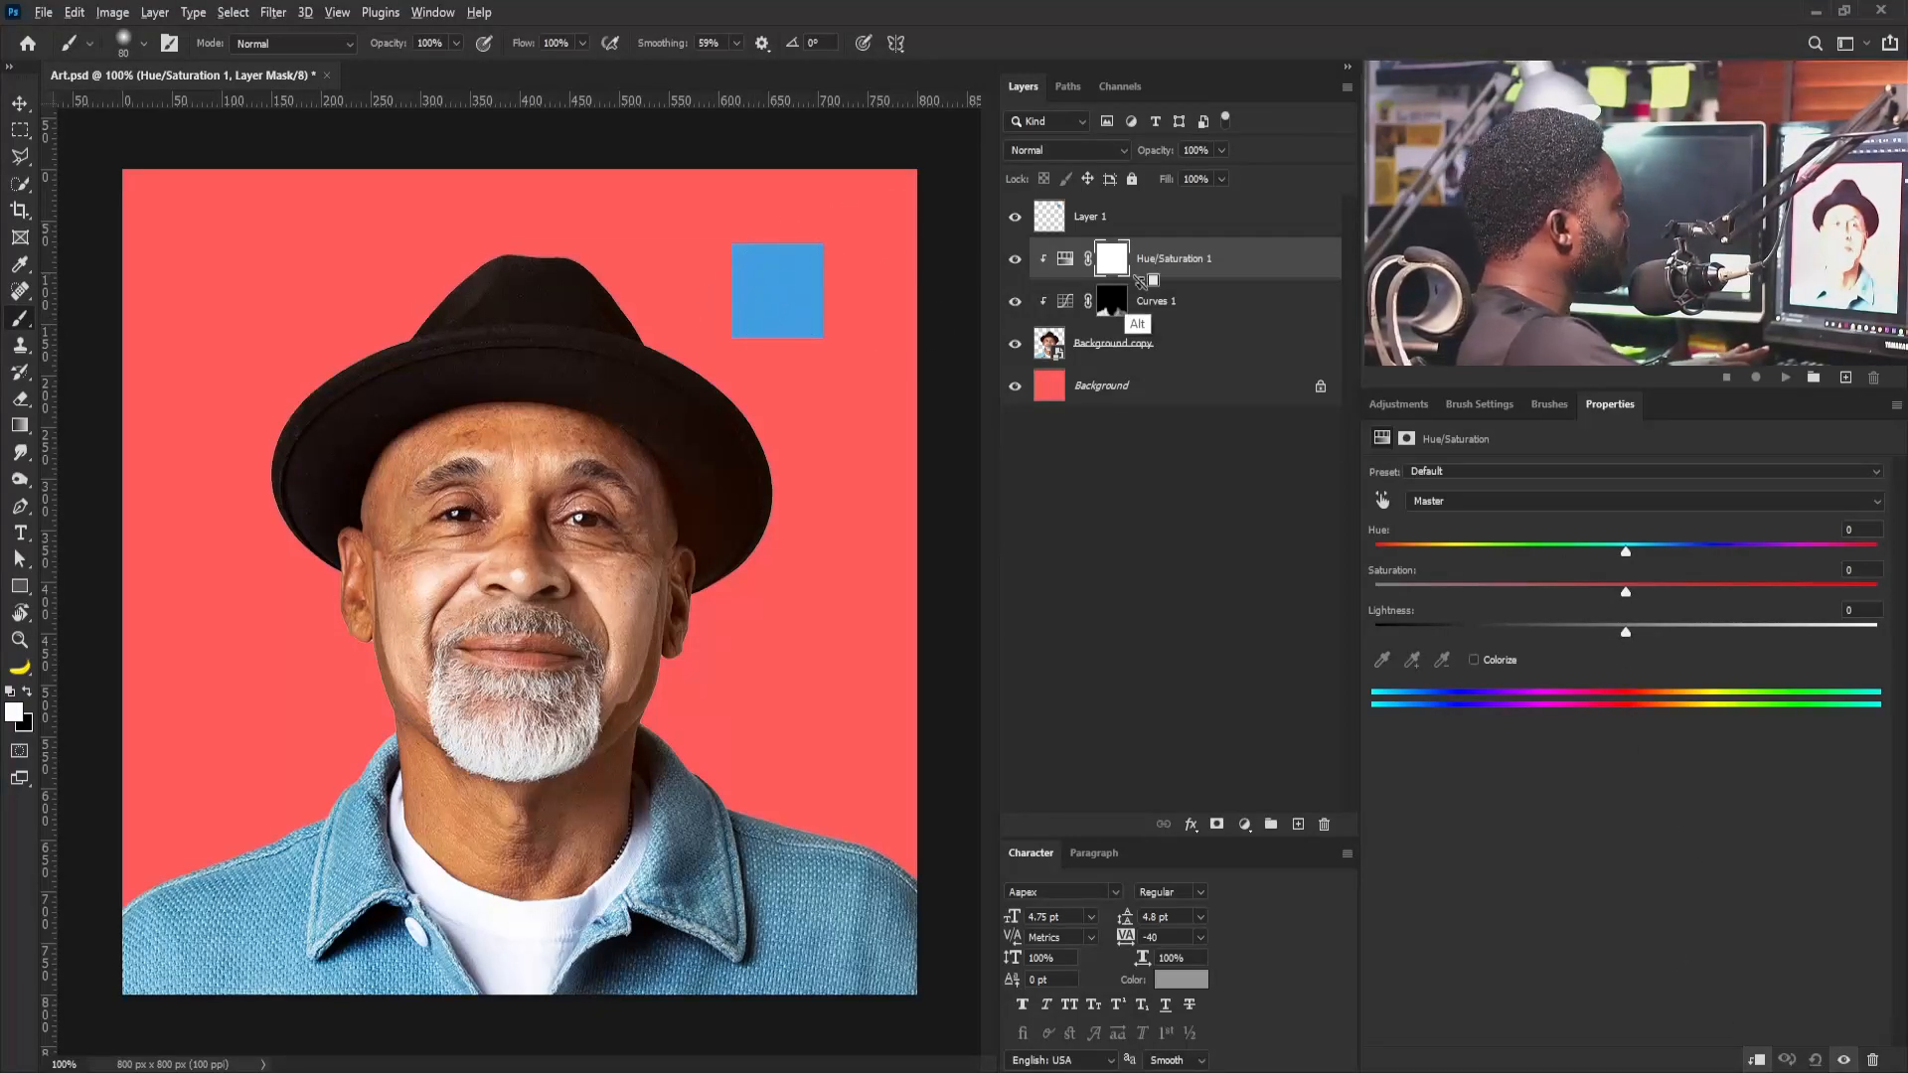
# Copy the Curves 1 mask onto the Hue/Saturation layer and set its master saturation to +20
pyautogui.moveTo(1117, 308); pyautogui.dragTo(1117, 266)
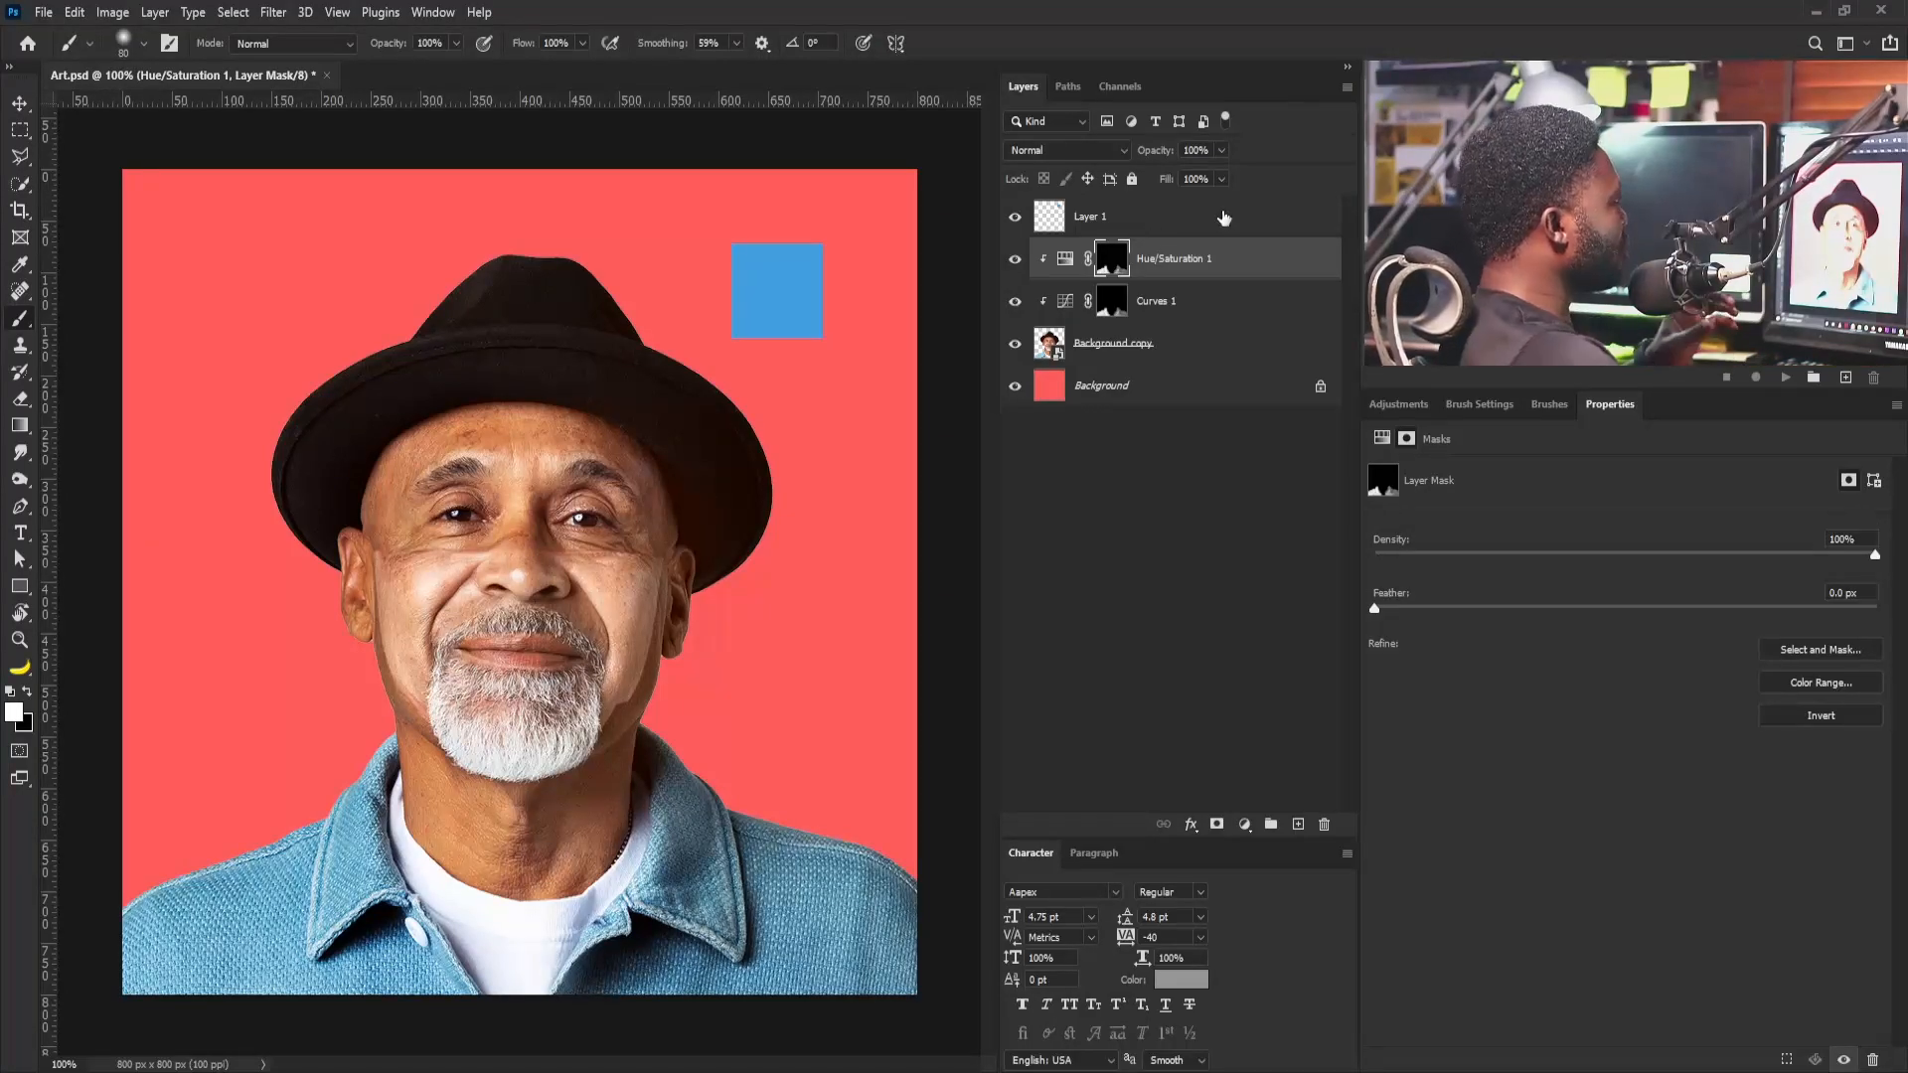
pyautogui.click(1054, 259)
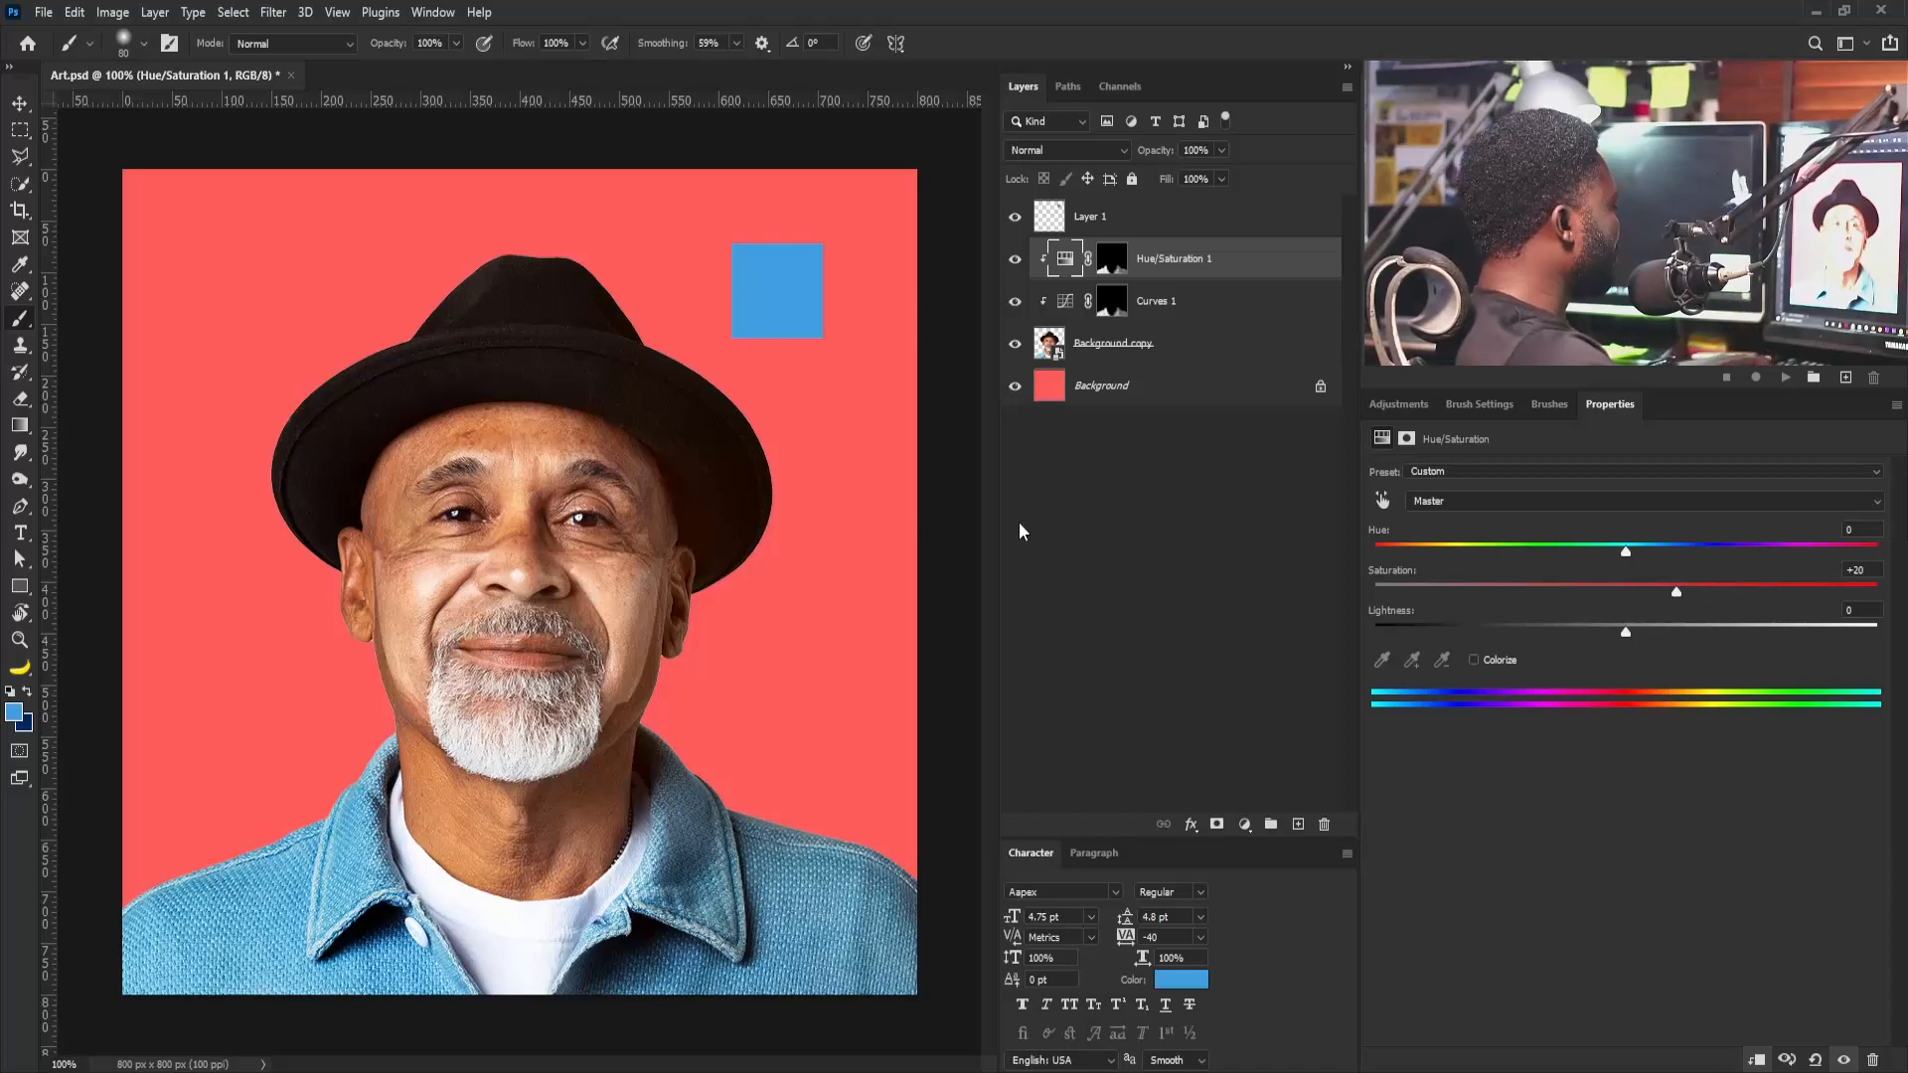
# Move the portrait together with its Curves and Hue/Saturation layers right until the hat brim meets the canvas edge
pyautogui.press('v')
pyautogui.keyDown('shift'); pyautogui.click(1146, 345); pyautogui.keyUp('shift')
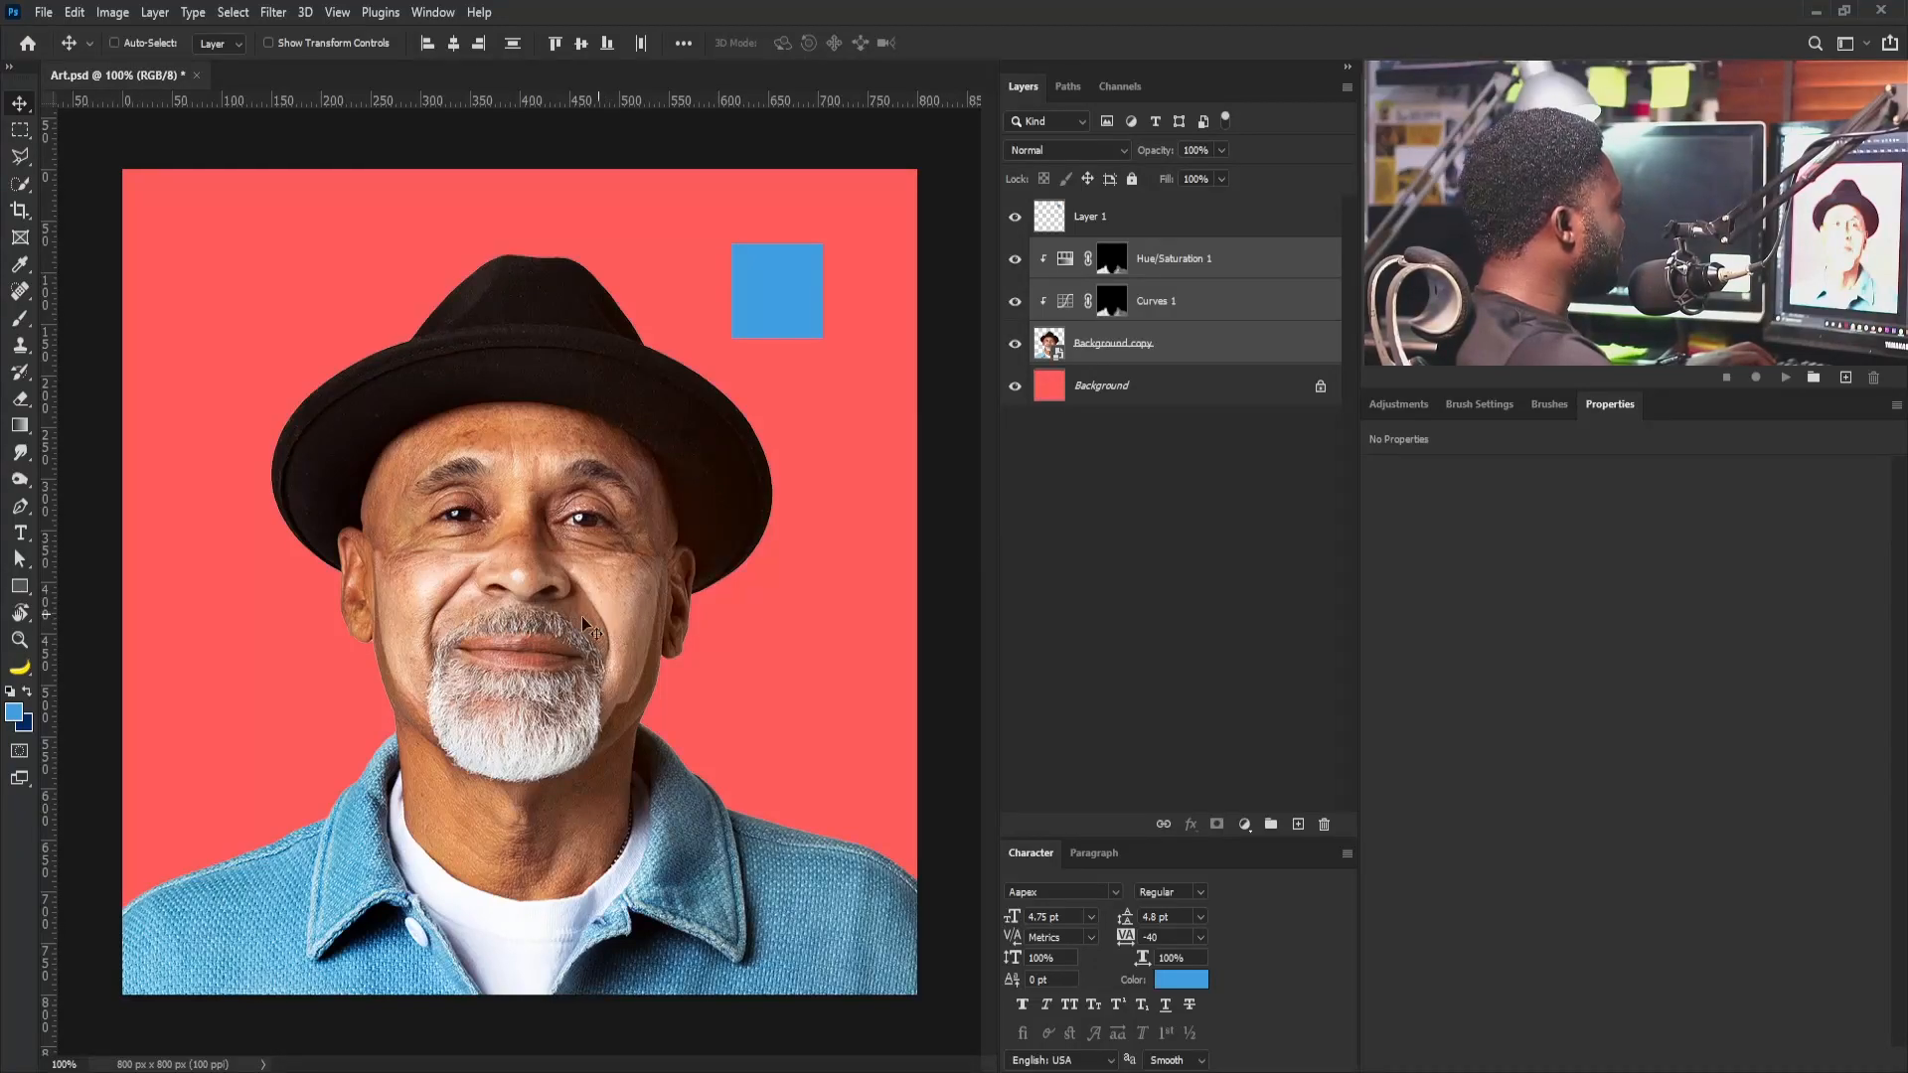
pyautogui.moveTo(491, 682); pyautogui.dragTo(642, 686)
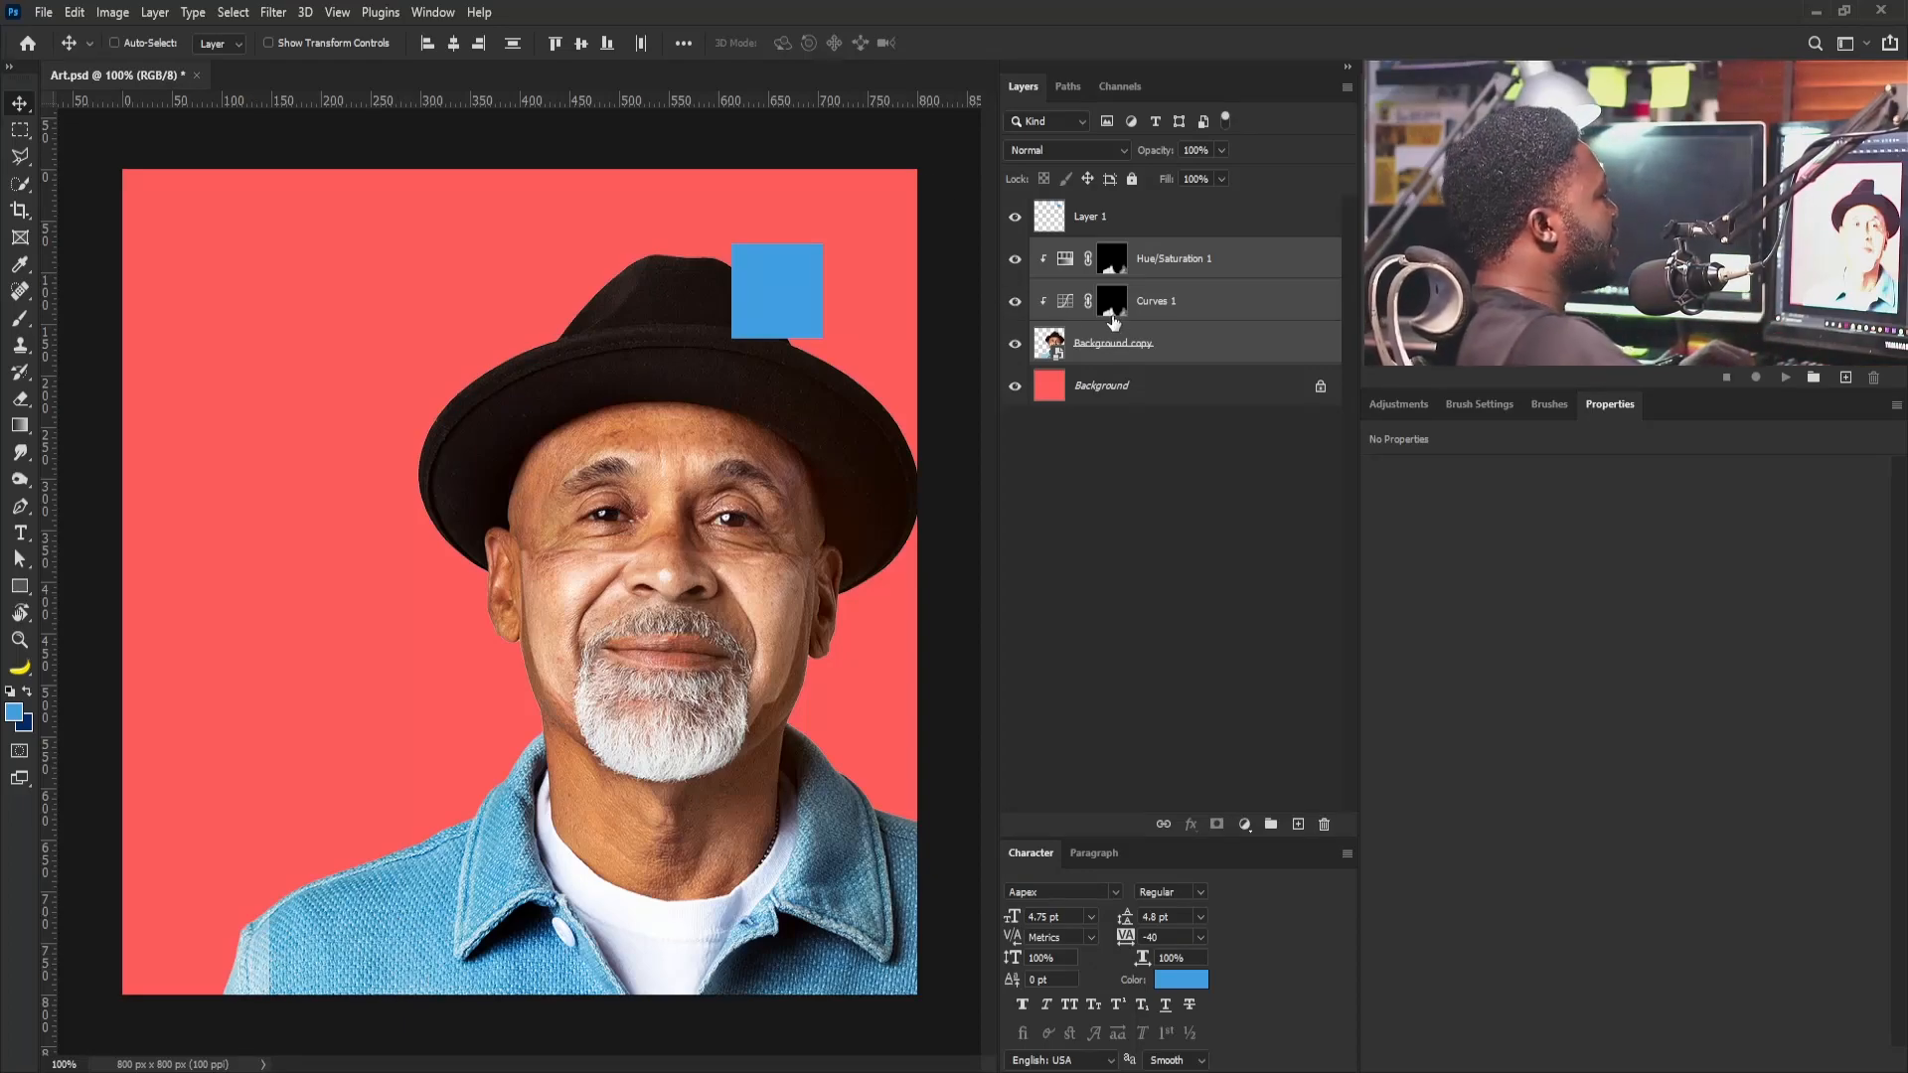
# Paint the Curves 1 mask white over the uncovered jacket sleeve with a 125 px brush and copy it to Hue/Saturation 1
pyautogui.click(1112, 300)
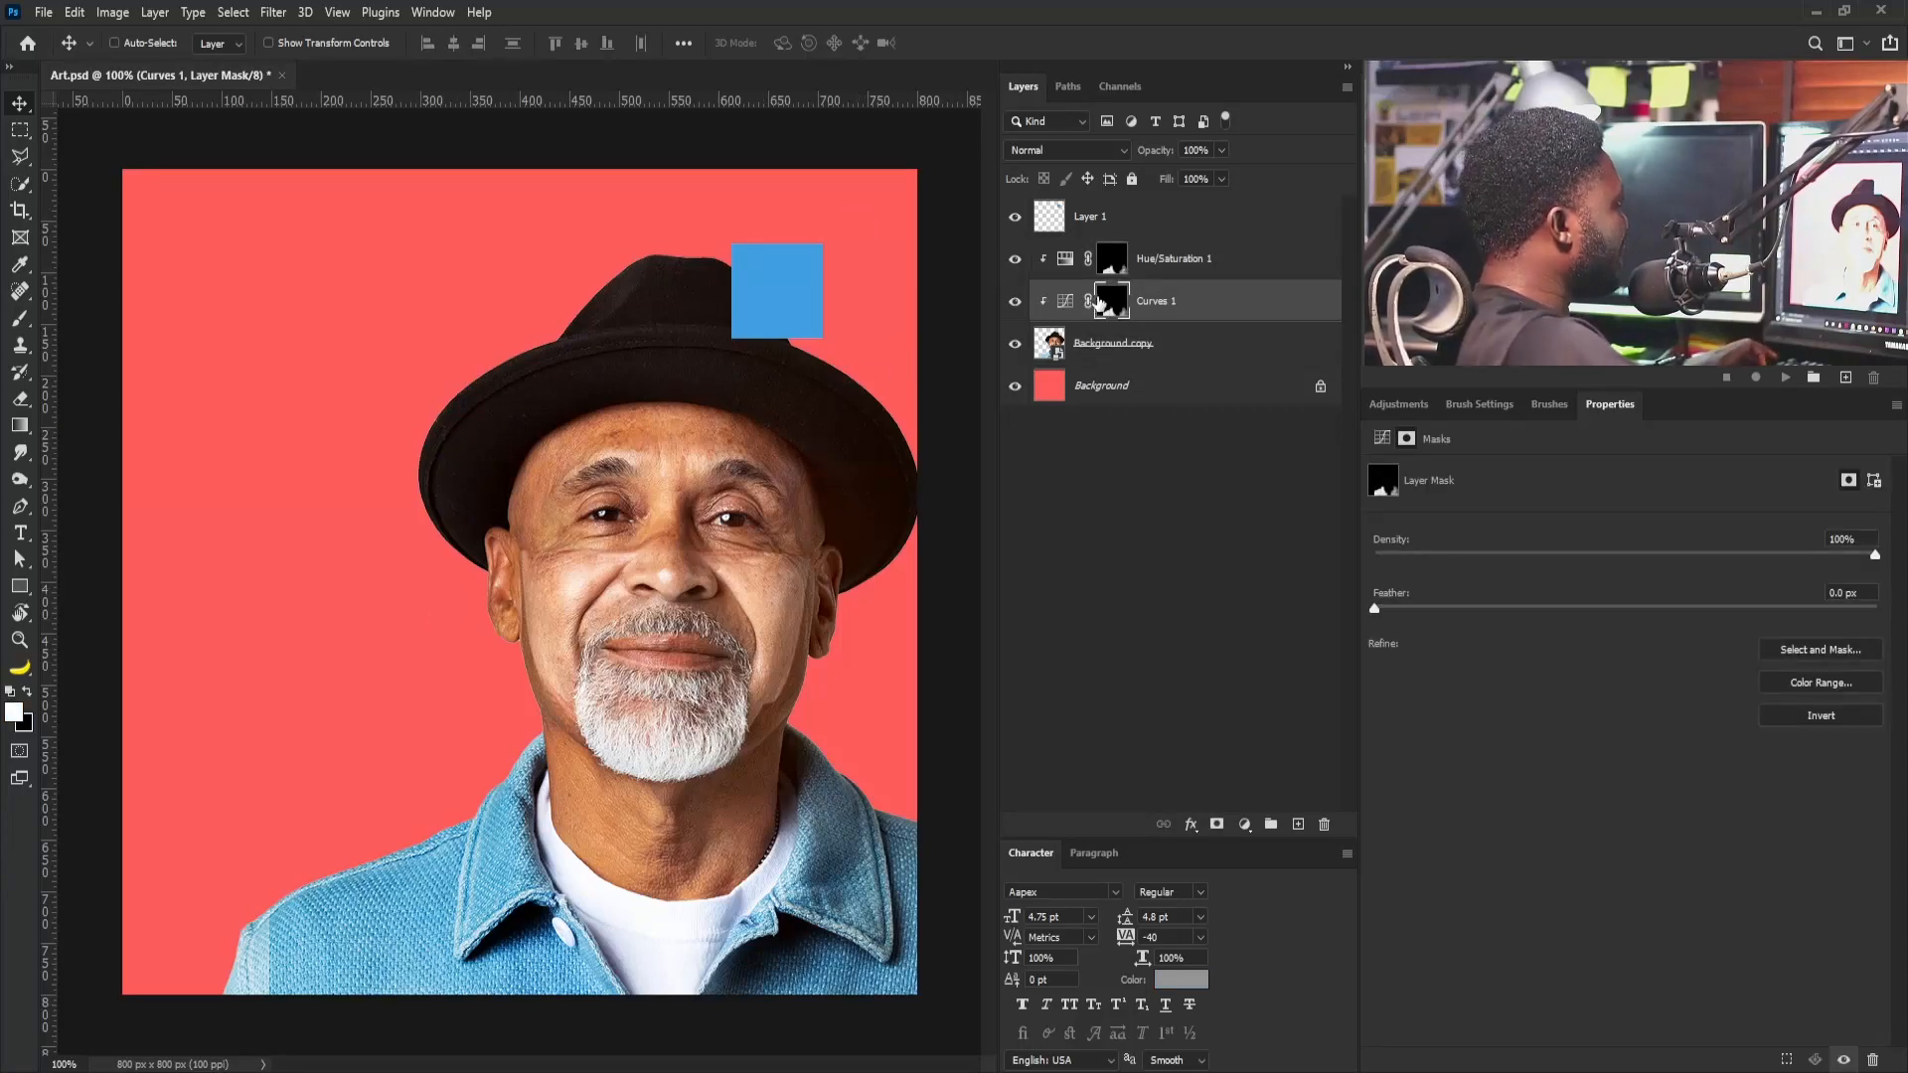
pyautogui.press('b')
pyautogui.press(']')
pyautogui.press(']')
pyautogui.press(']')
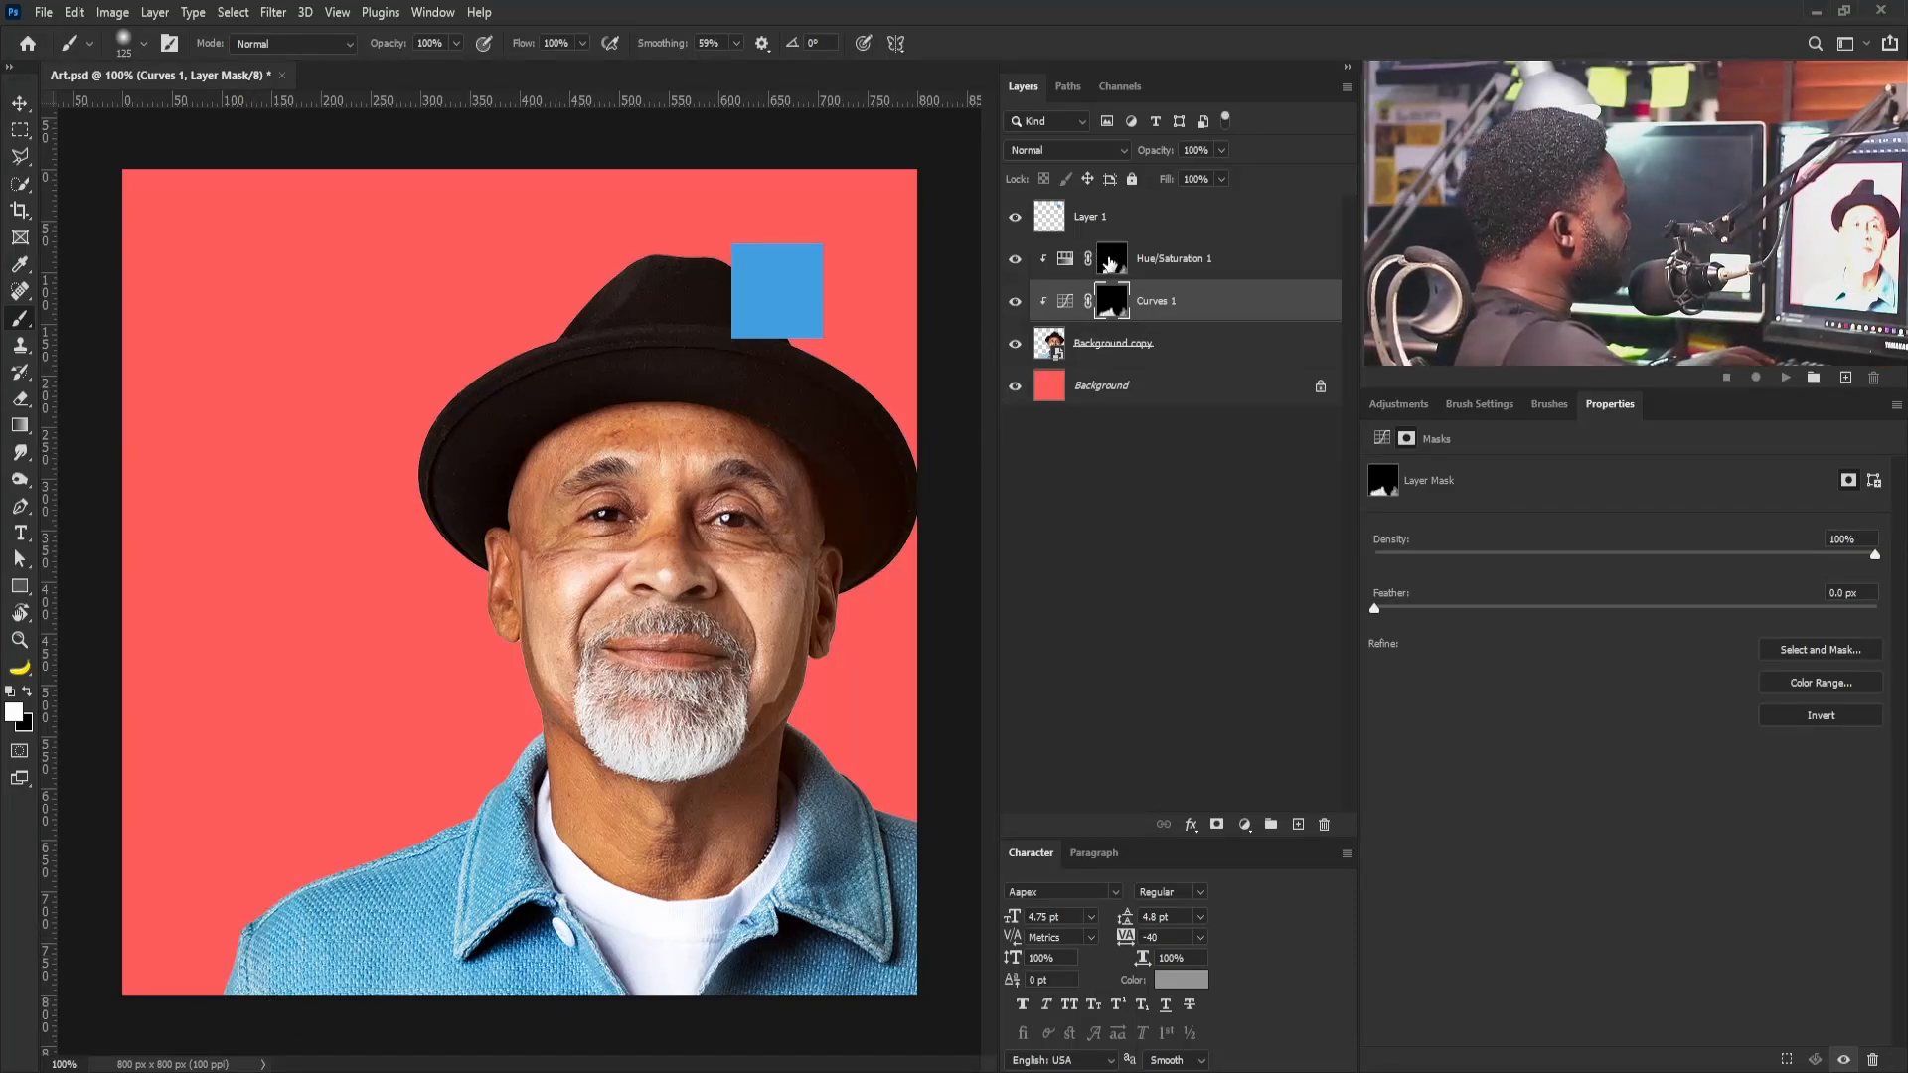
pyautogui.moveTo(1113, 308); pyautogui.dragTo(1113, 266)
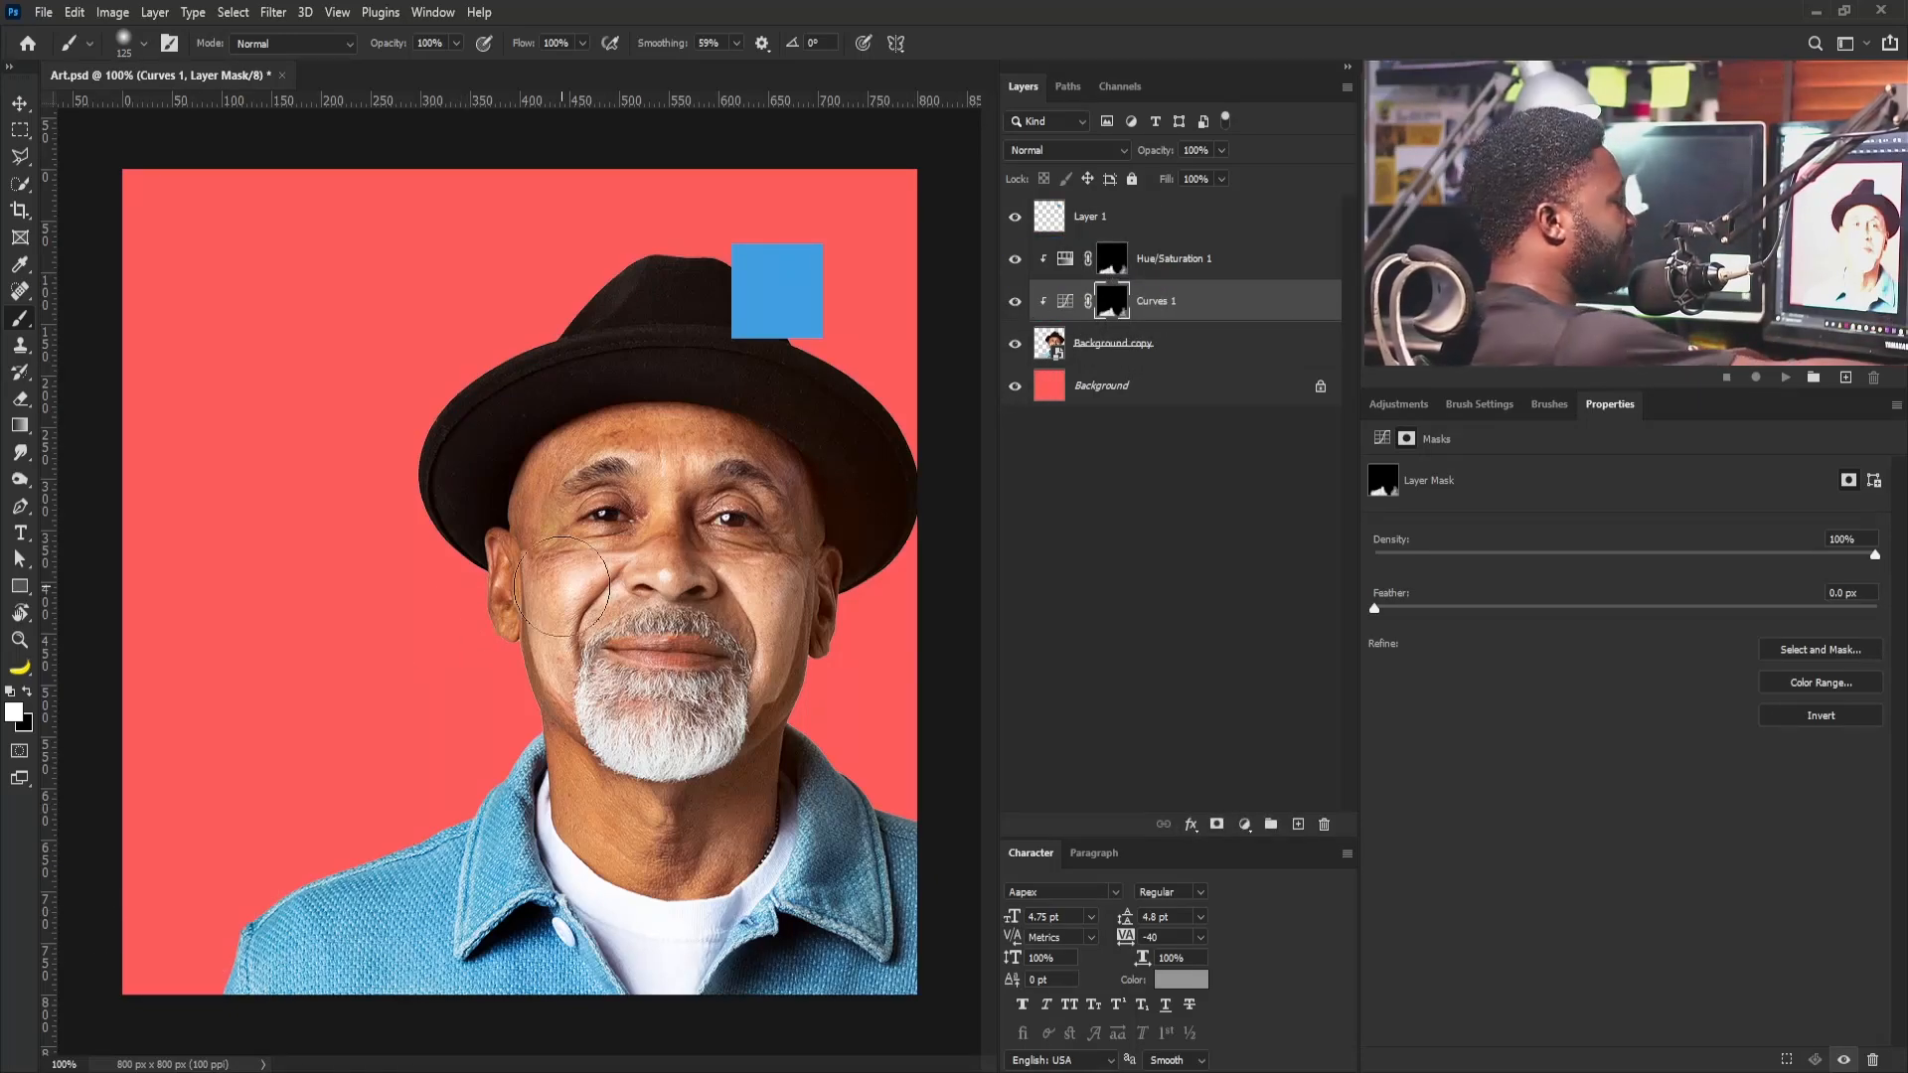
# Delete Layer 1, which holds the blue color swatch
pyautogui.moveTo(1172, 216); pyautogui.dragTo(1324, 826)
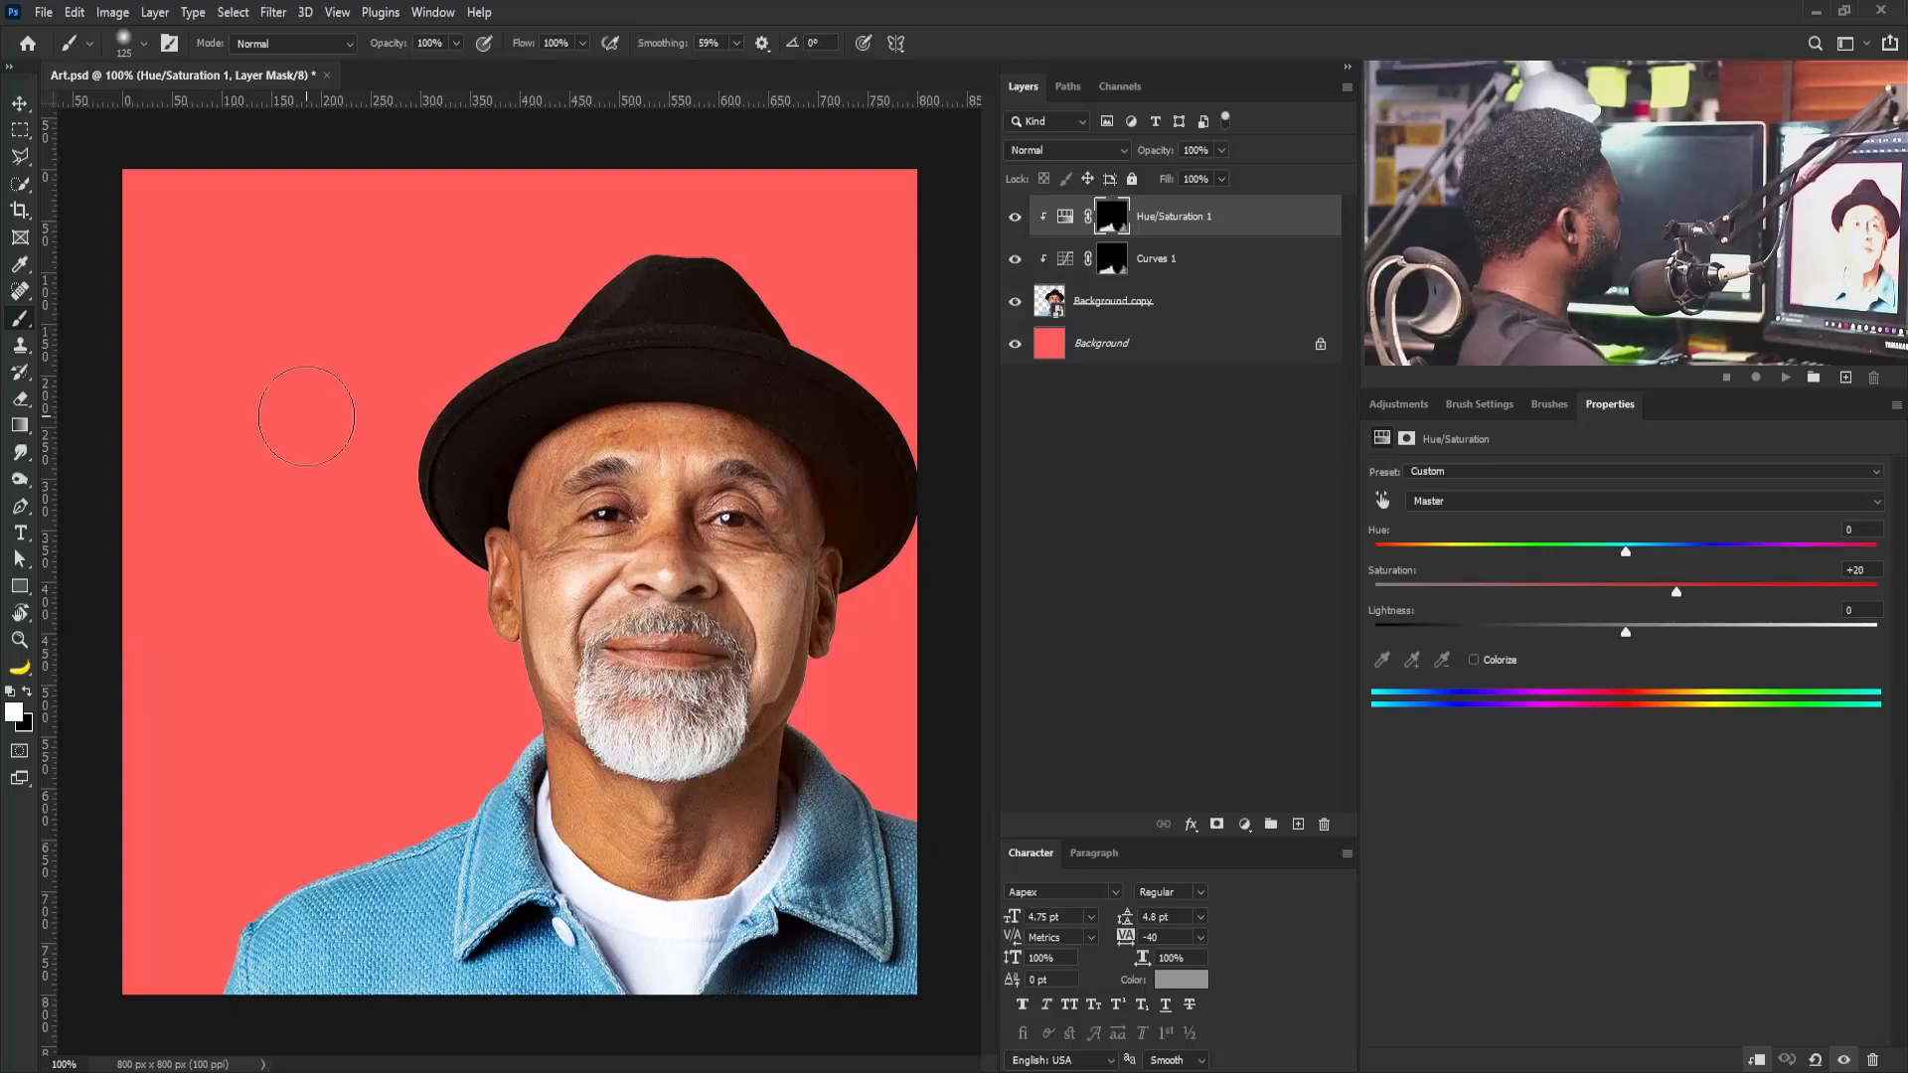
pyautogui.press('v')
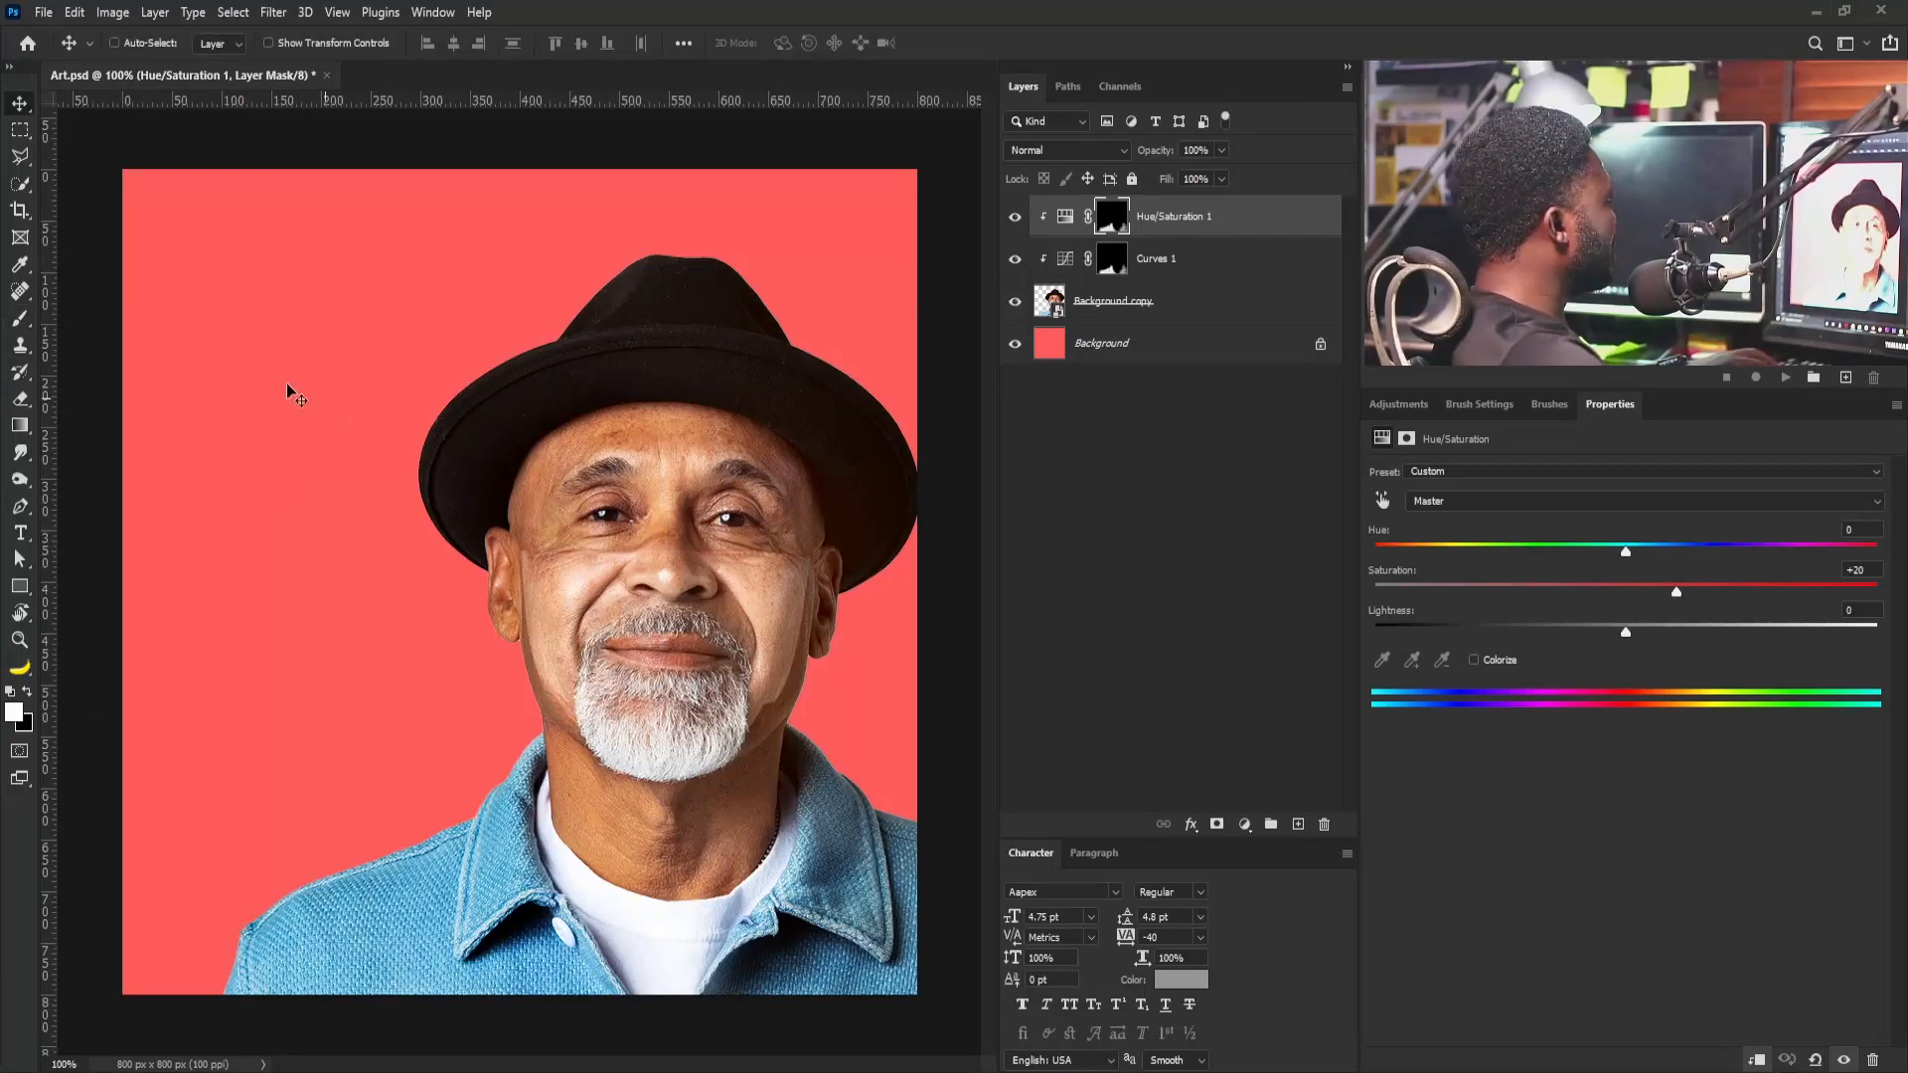
# Add the title text "Mario", scale it to about 130 pt and place it in the artwork's upper-left corner
pyautogui.click(20, 533)
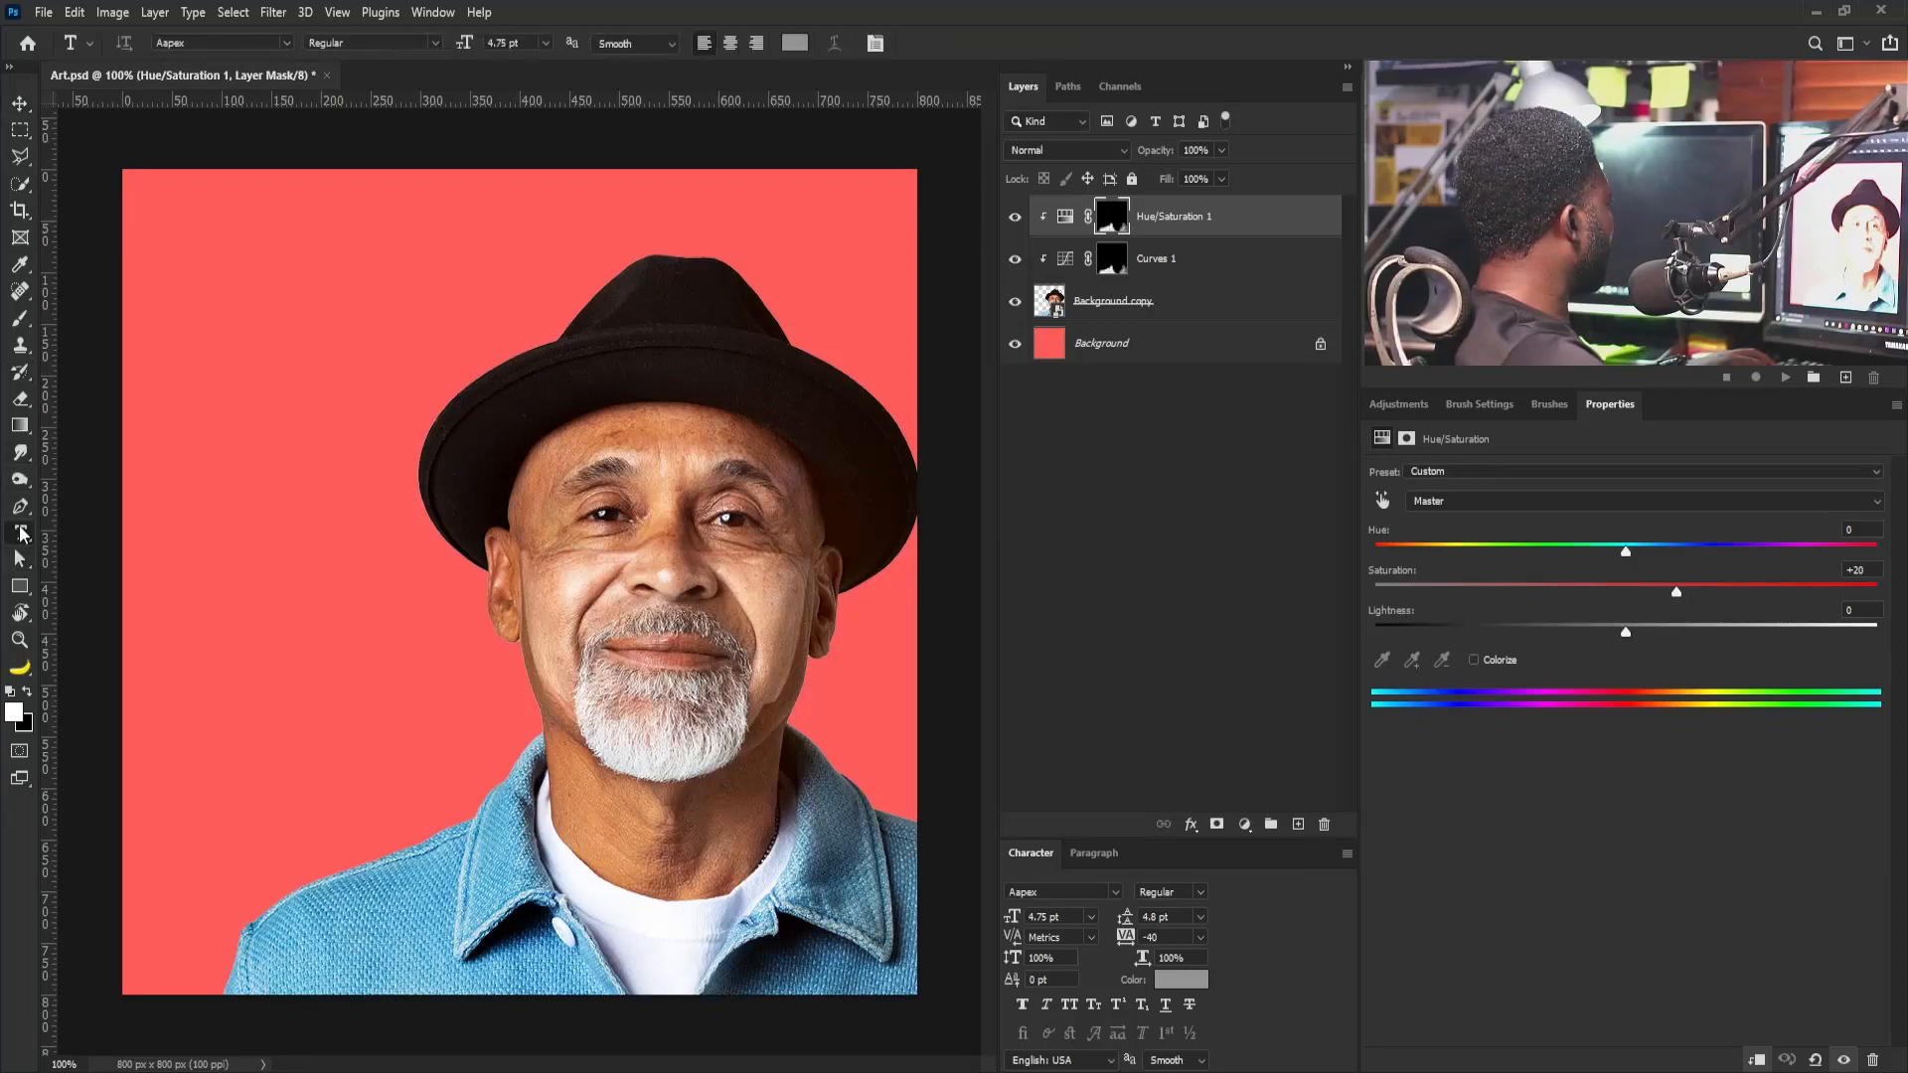
pyautogui.click(341, 350)
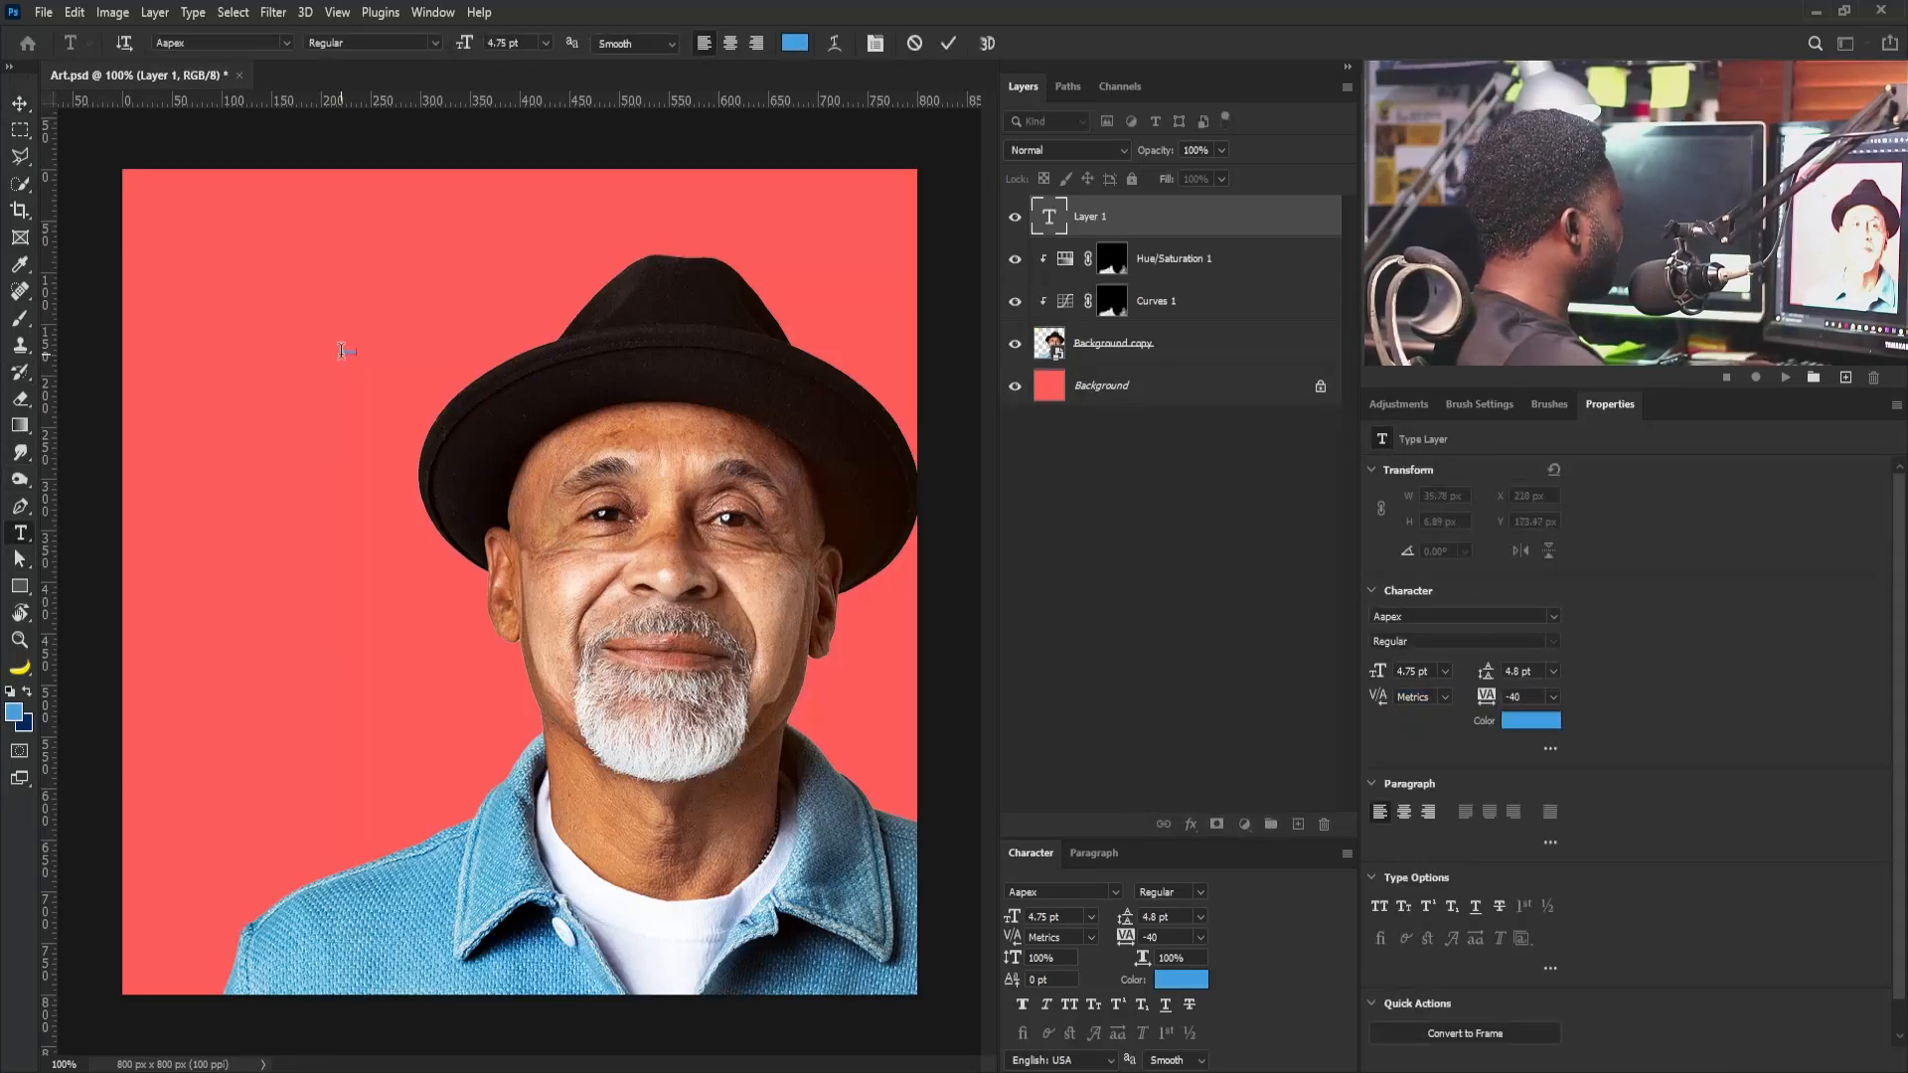
pyautogui.hotkey('ctrl', 't')
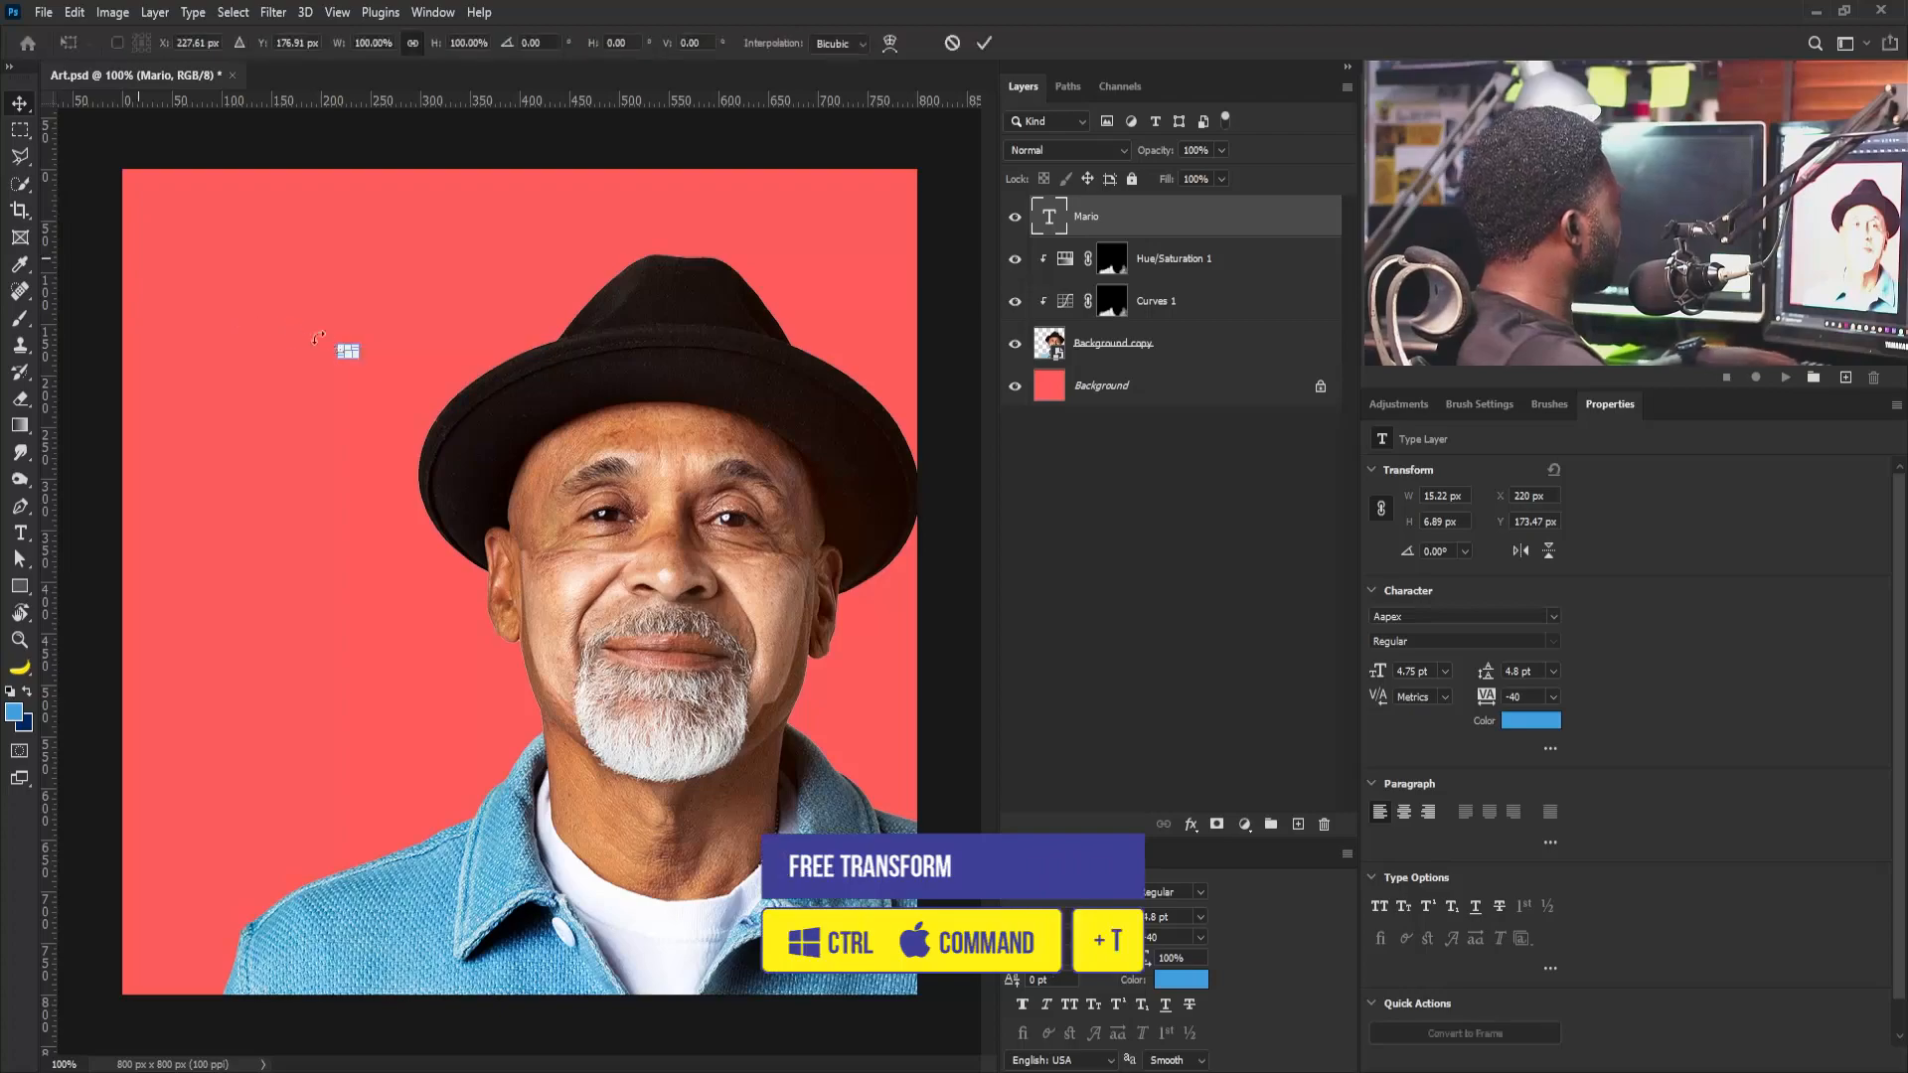
pyautogui.moveTo(357, 357); pyautogui.dragTo(517, 547)
pyautogui.press('Return')
pyautogui.moveTo(255, 374); pyautogui.dragTo(264, 318)
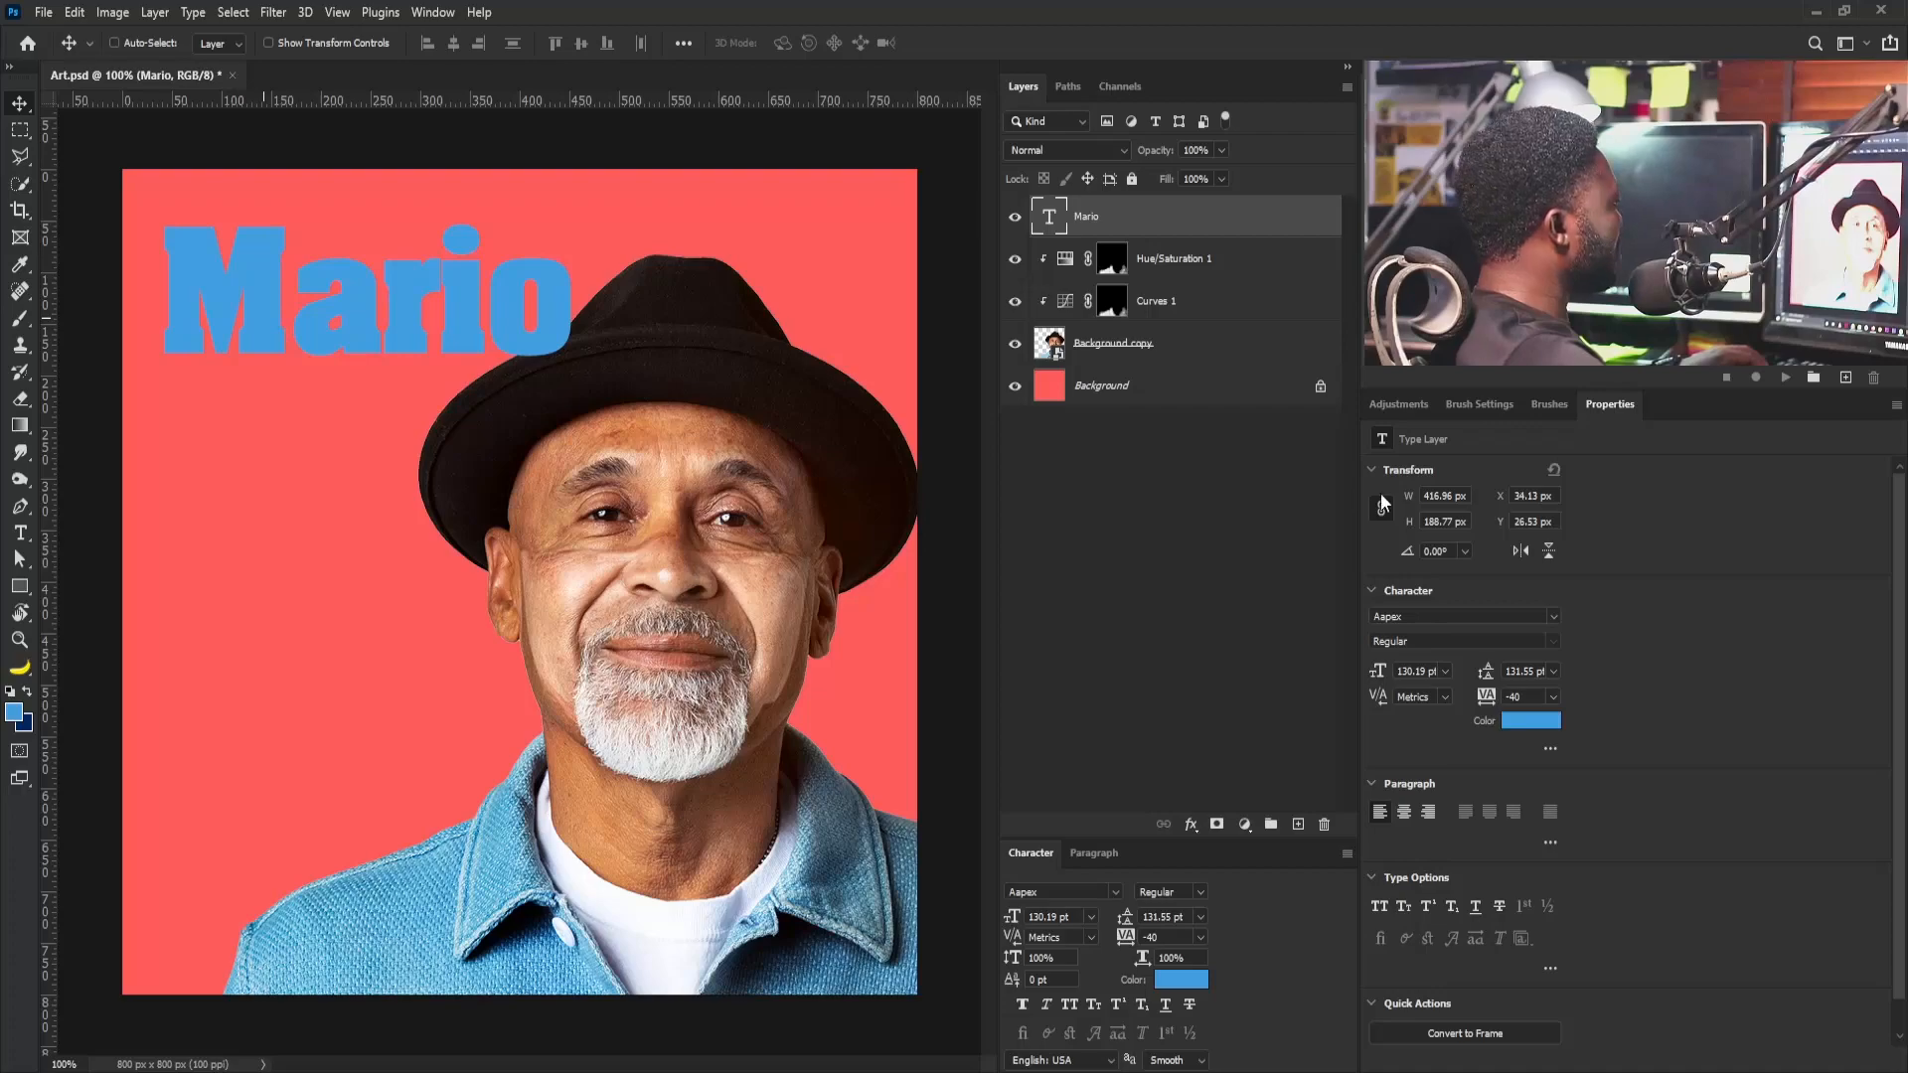
# Set the Mario title's text color to #DCF2E3
pyautogui.click(1537, 724)
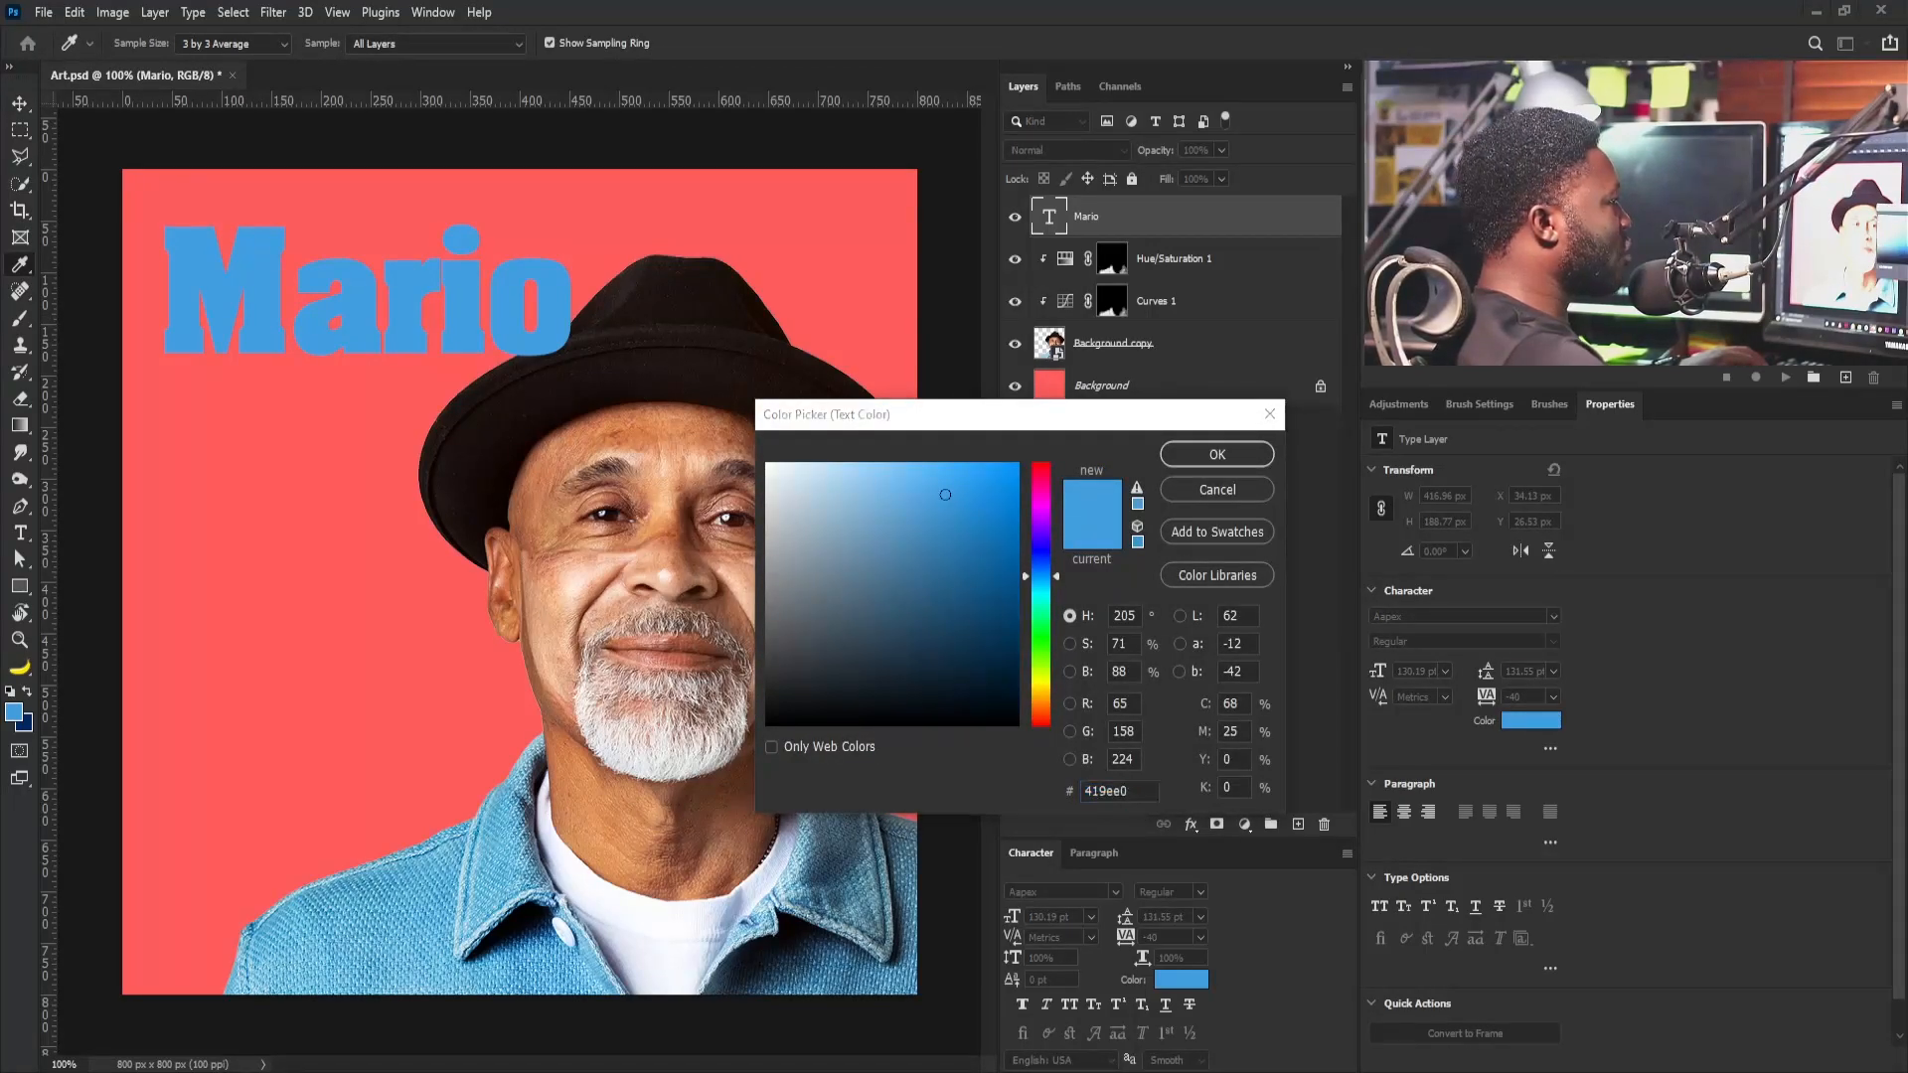
pyautogui.click(1069, 793)
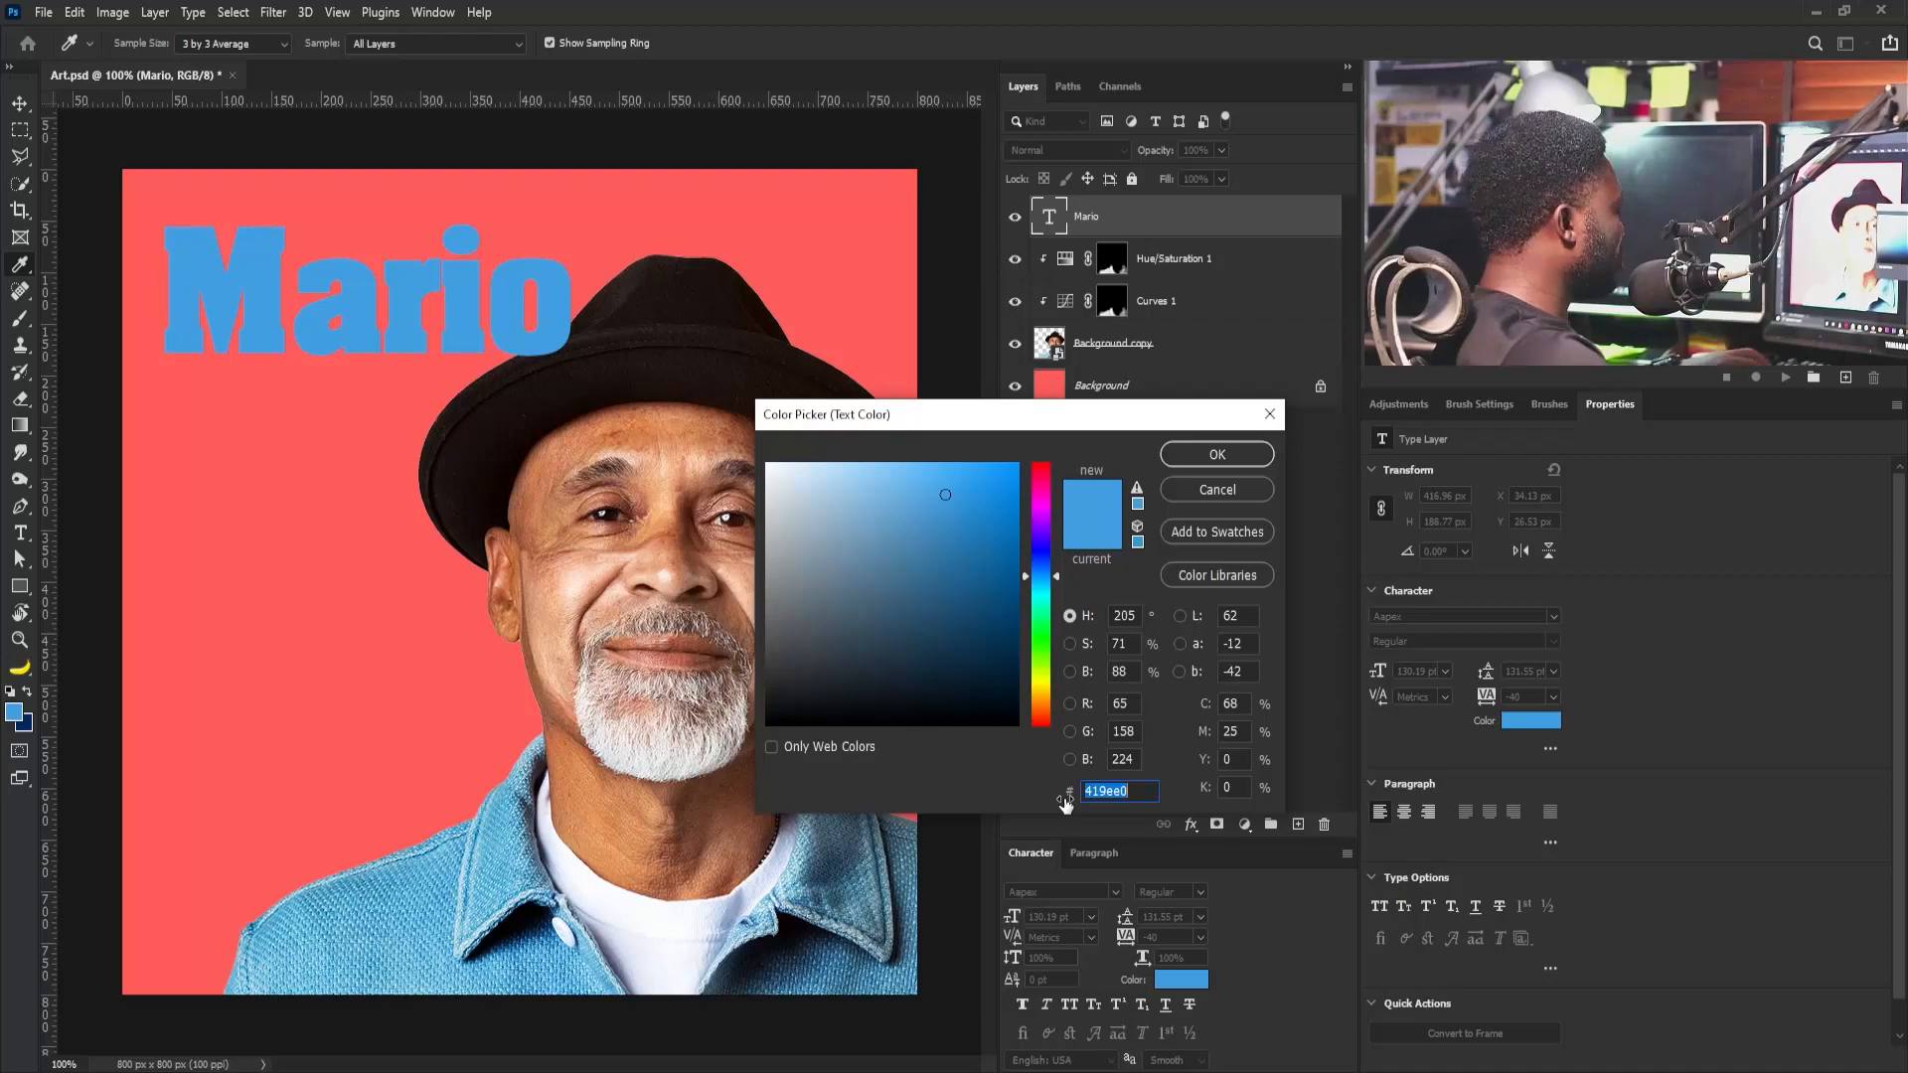
pyautogui.write('#DCF2E3')
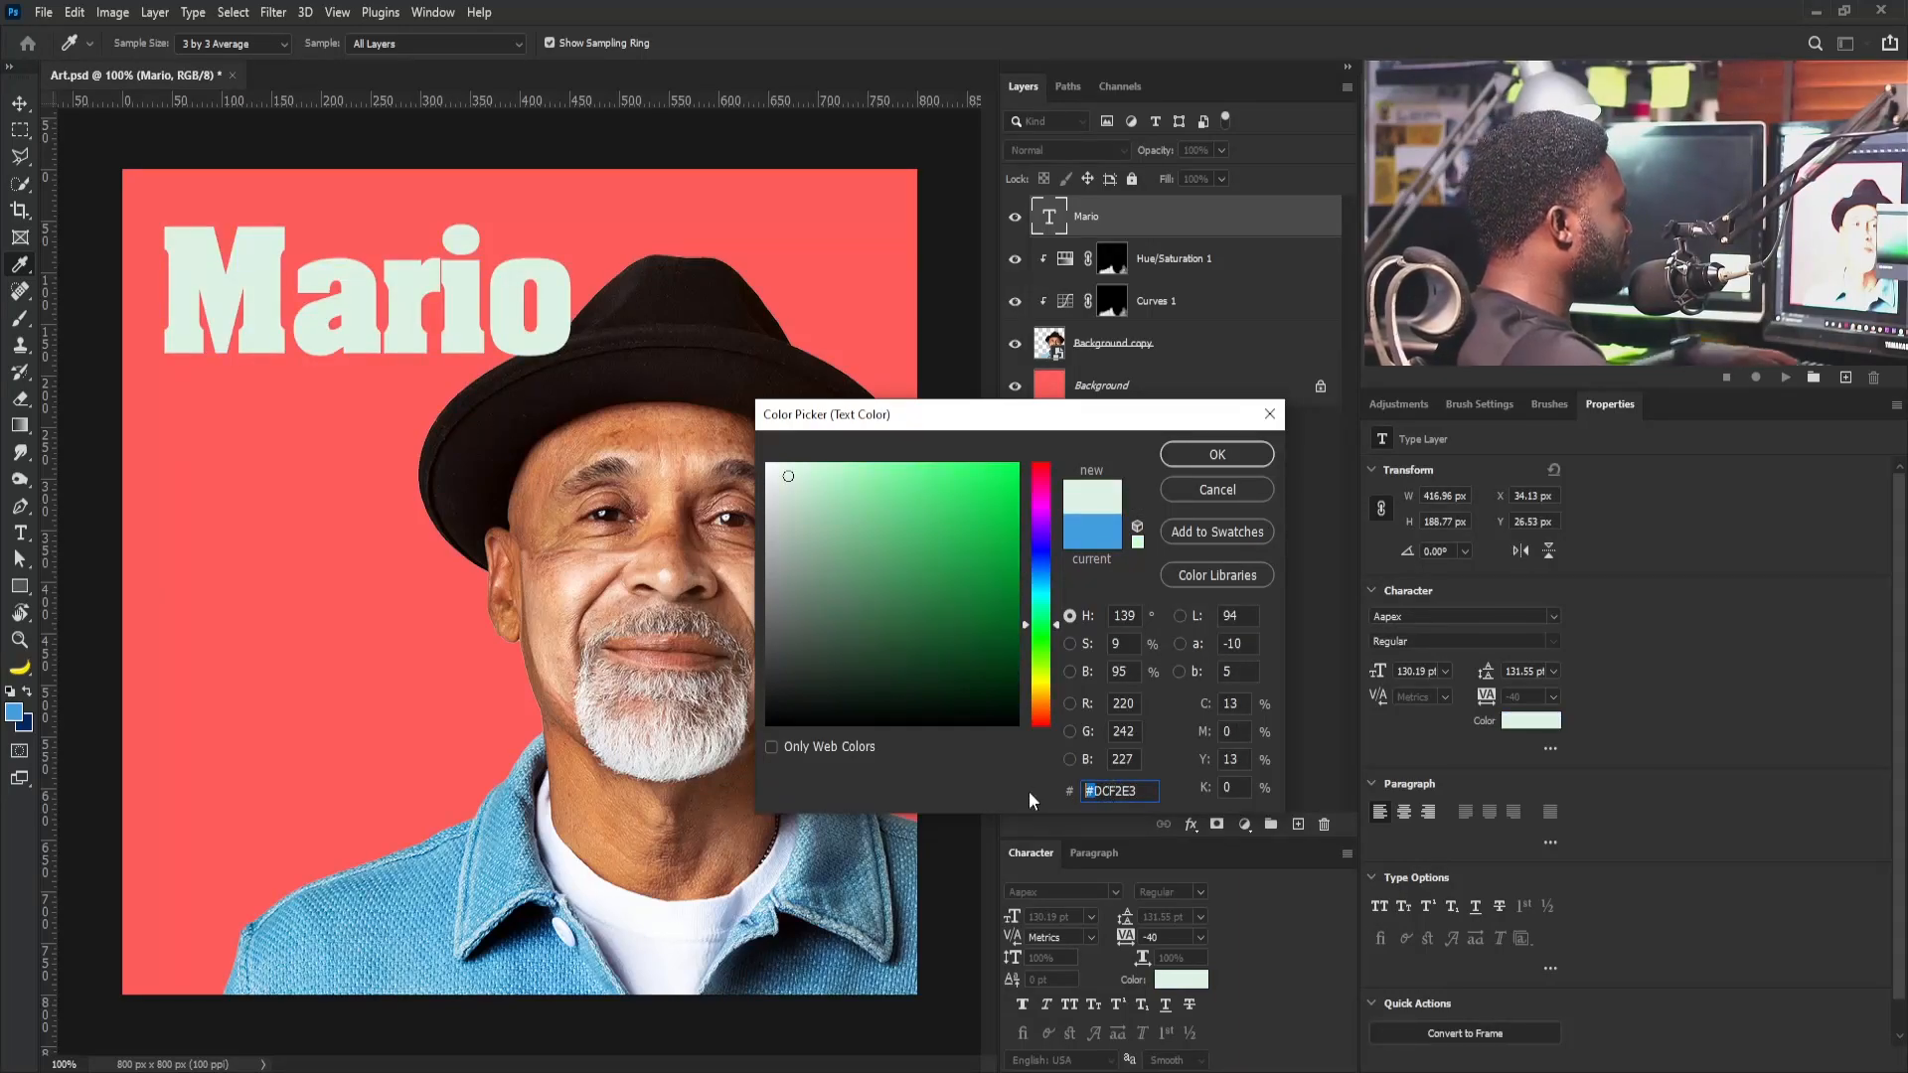
pyautogui.press('Return')
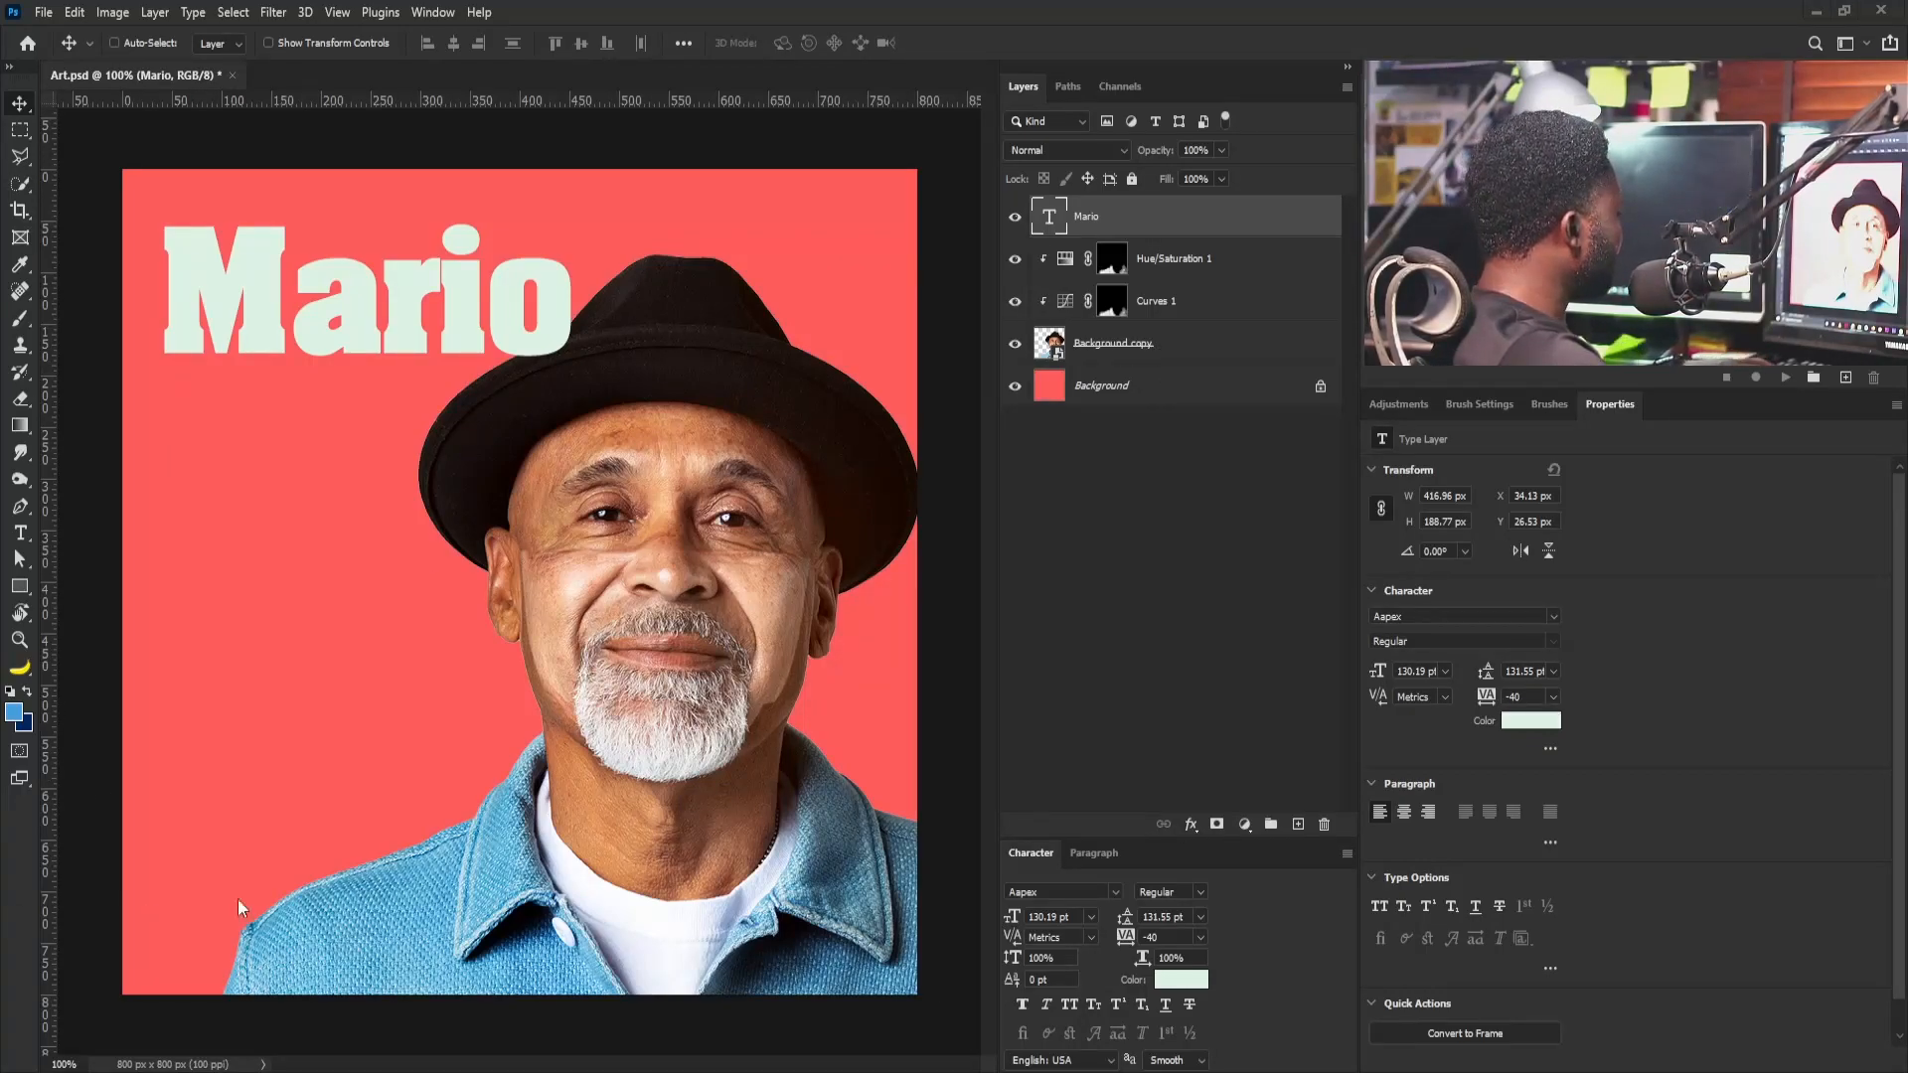
# Enlarge the Mario title to about 141 pt so it overlaps the hat
pyautogui.hotkey('ctrl', 't')
pyautogui.moveTo(570, 397); pyautogui.dragTo(636, 429)
pyautogui.moveTo(539, 343); pyautogui.dragTo(534, 343)
pyautogui.moveTo(638, 411); pyautogui.dragTo(600, 412)
pyautogui.press('Return')
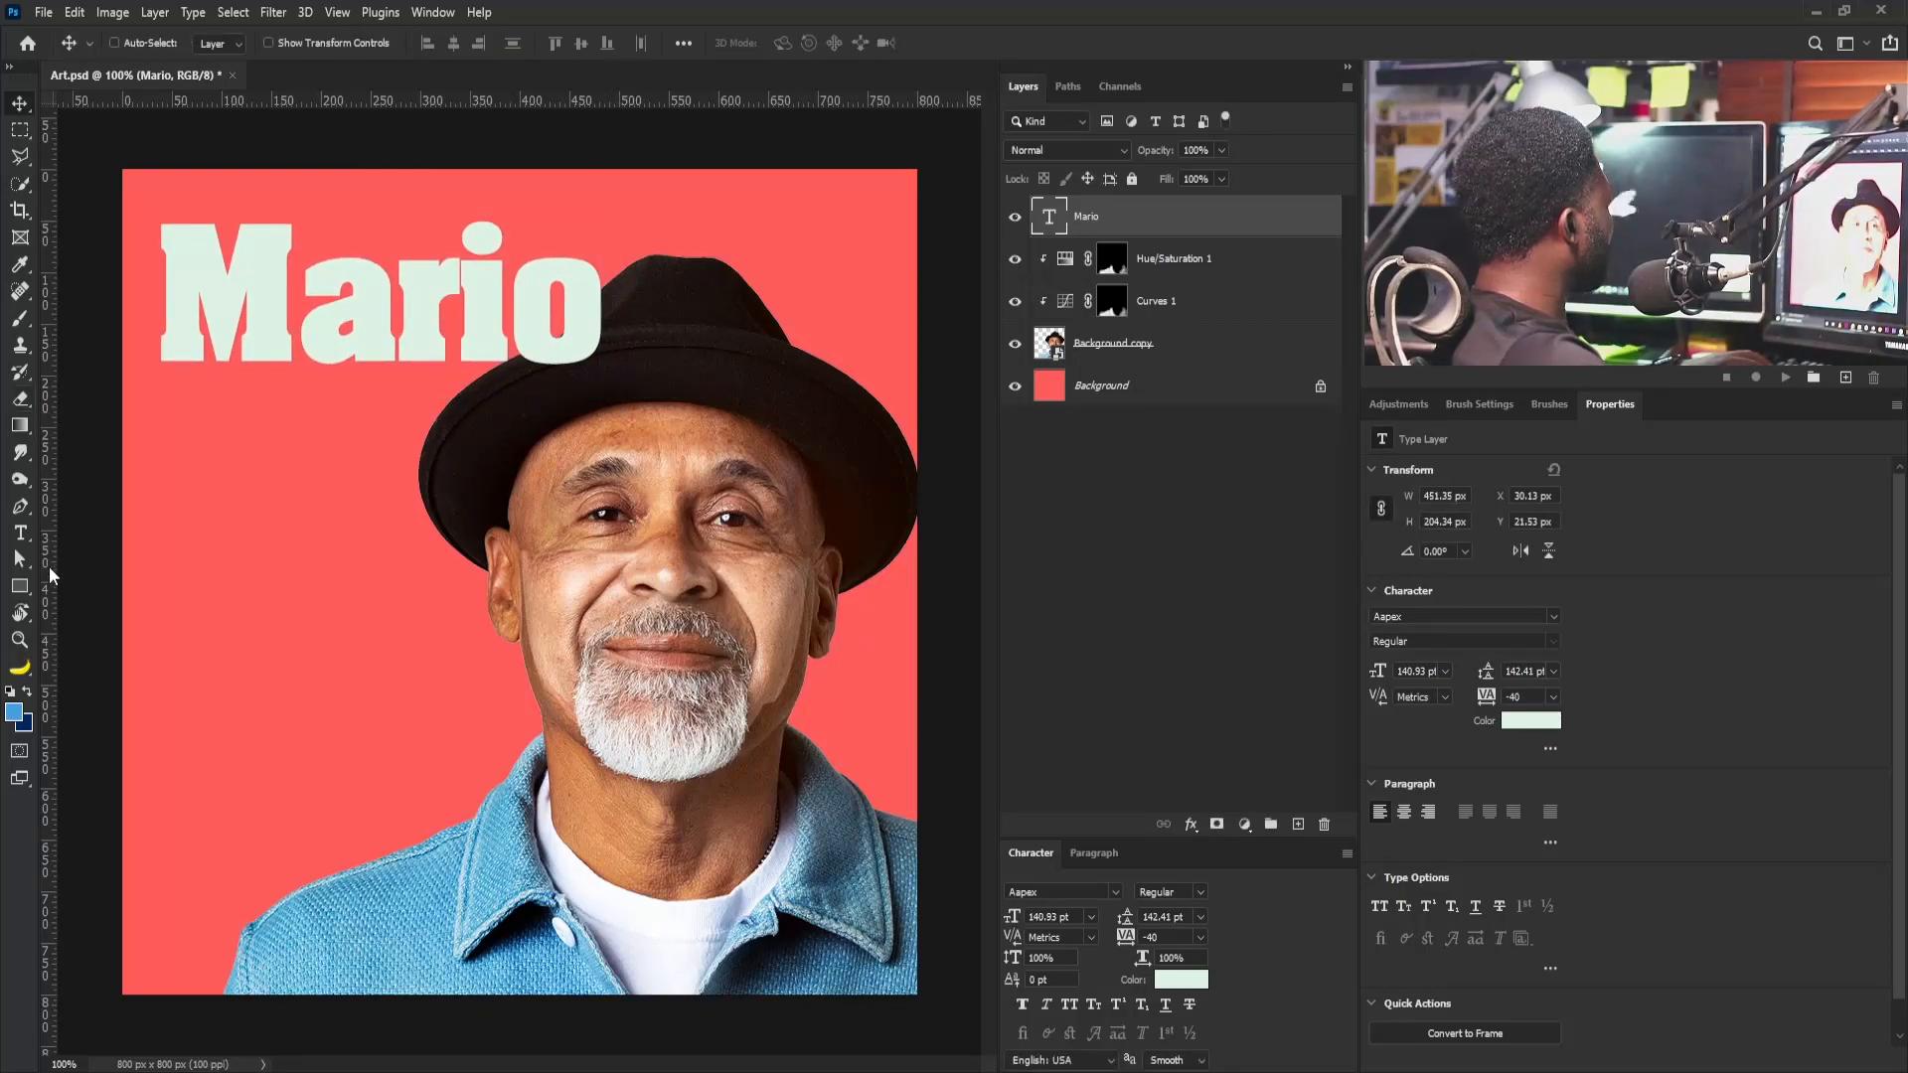
# Add the text "Senior" at about 32.5 pt and fit it above the "ar" of the Mario title
pyautogui.click(24, 535)
pyautogui.click(171, 670)
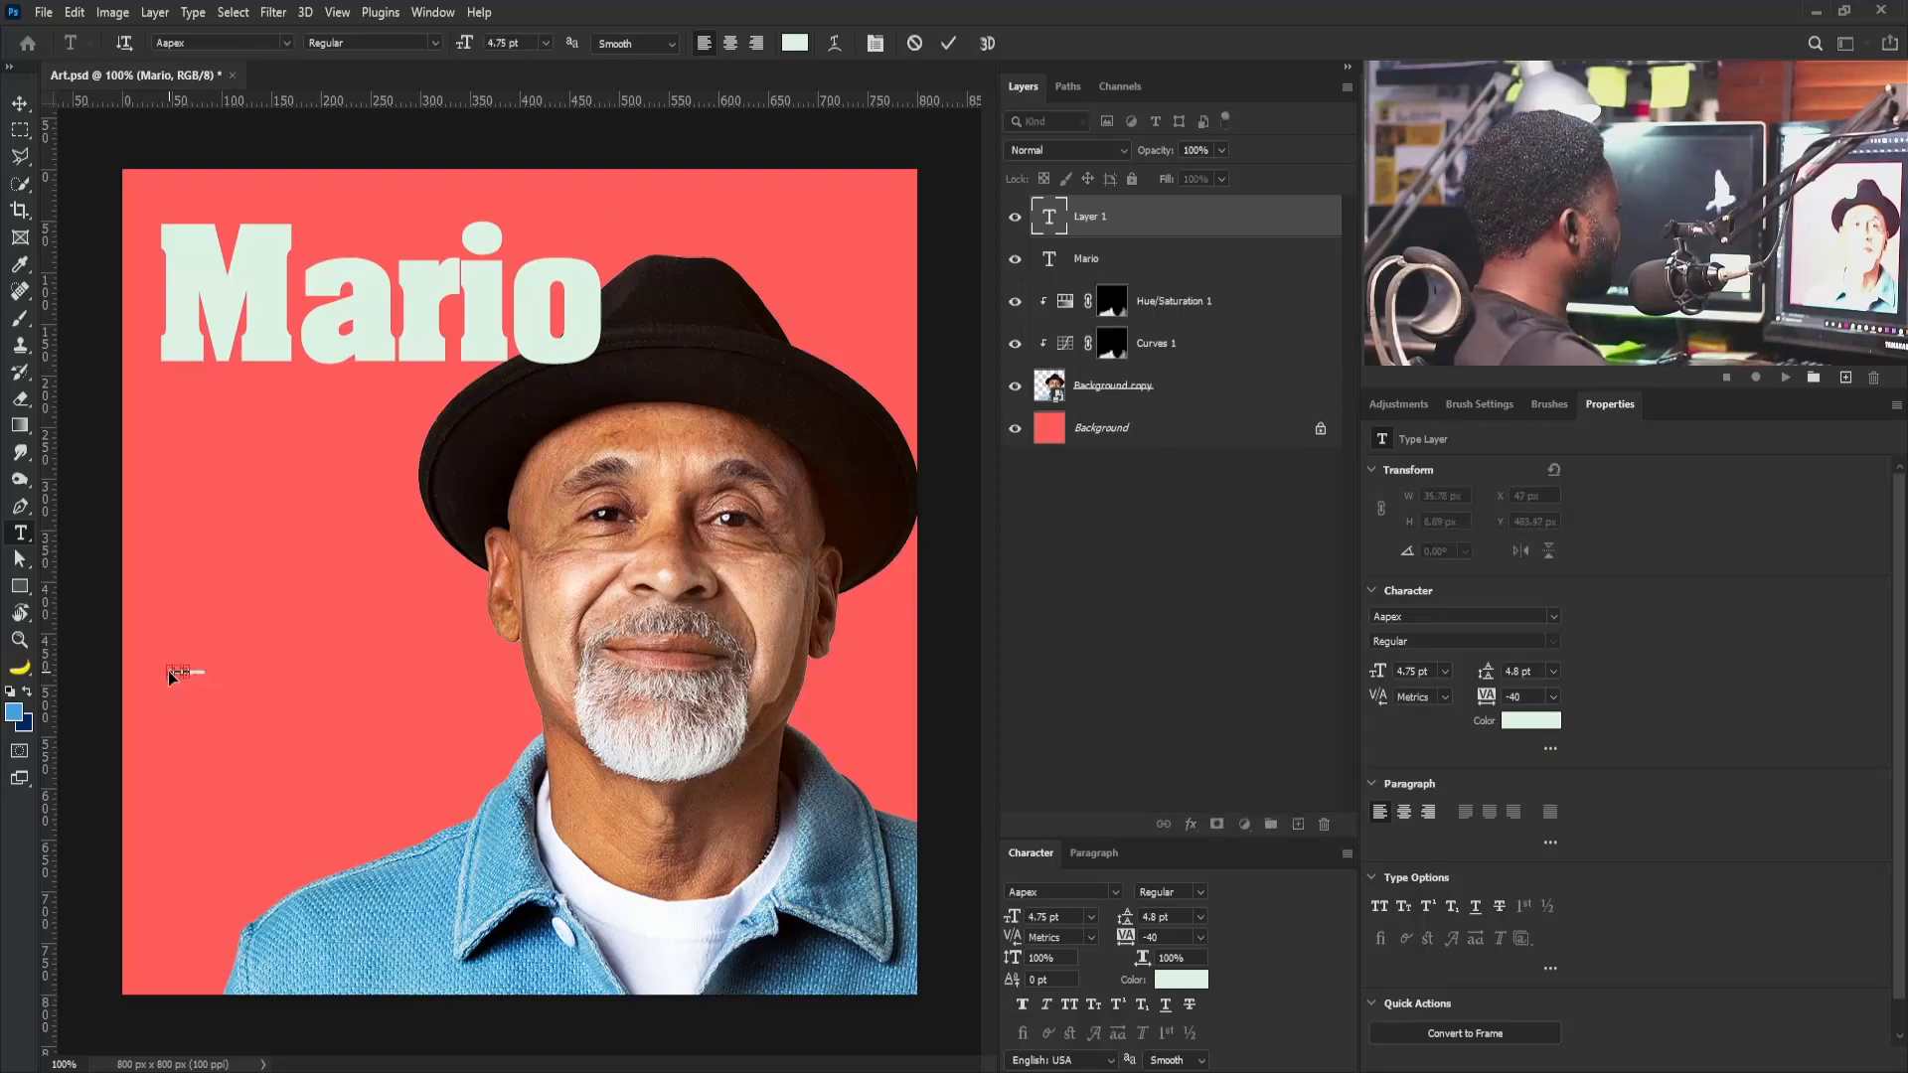
pyautogui.write('Senior')
pyautogui.hotkey('ctrl', 't')
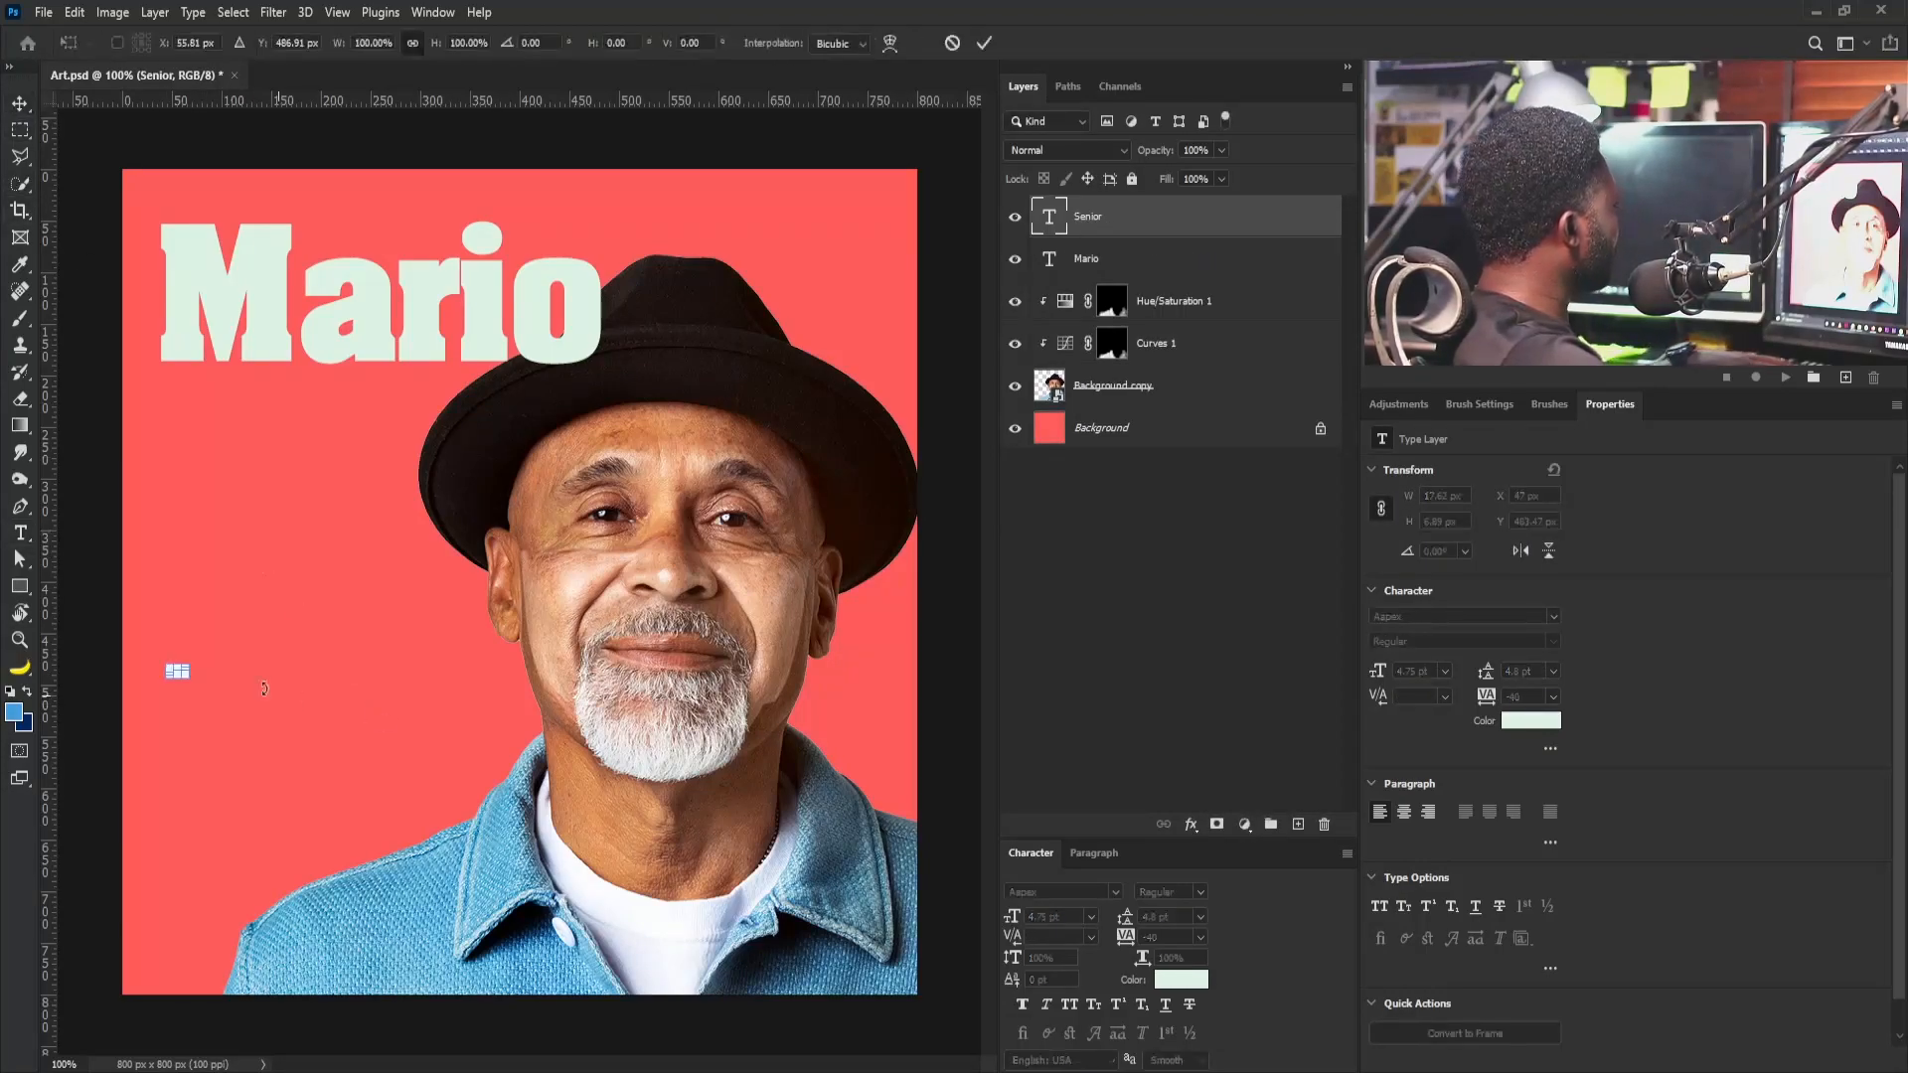
pyautogui.moveTo(191, 660); pyautogui.dragTo(492, 557)
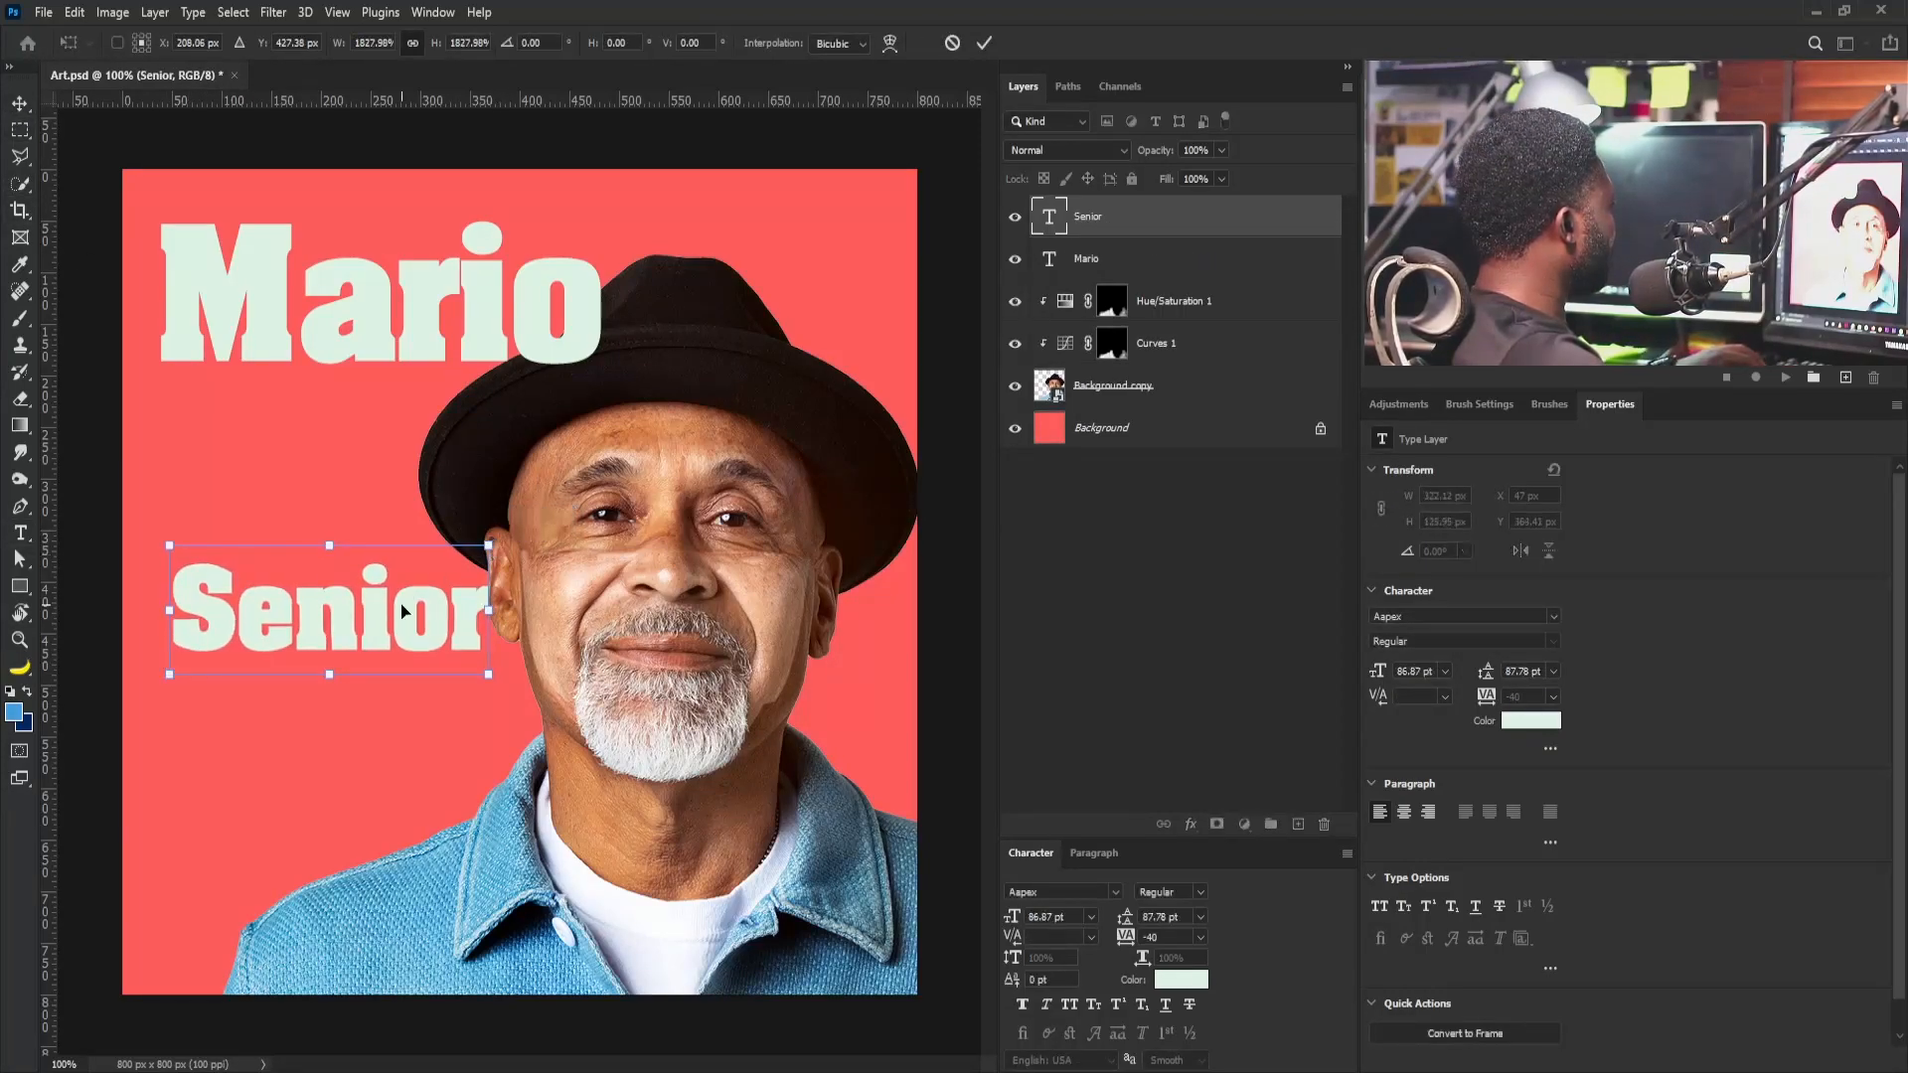
pyautogui.moveTo(295, 648); pyautogui.dragTo(388, 251)
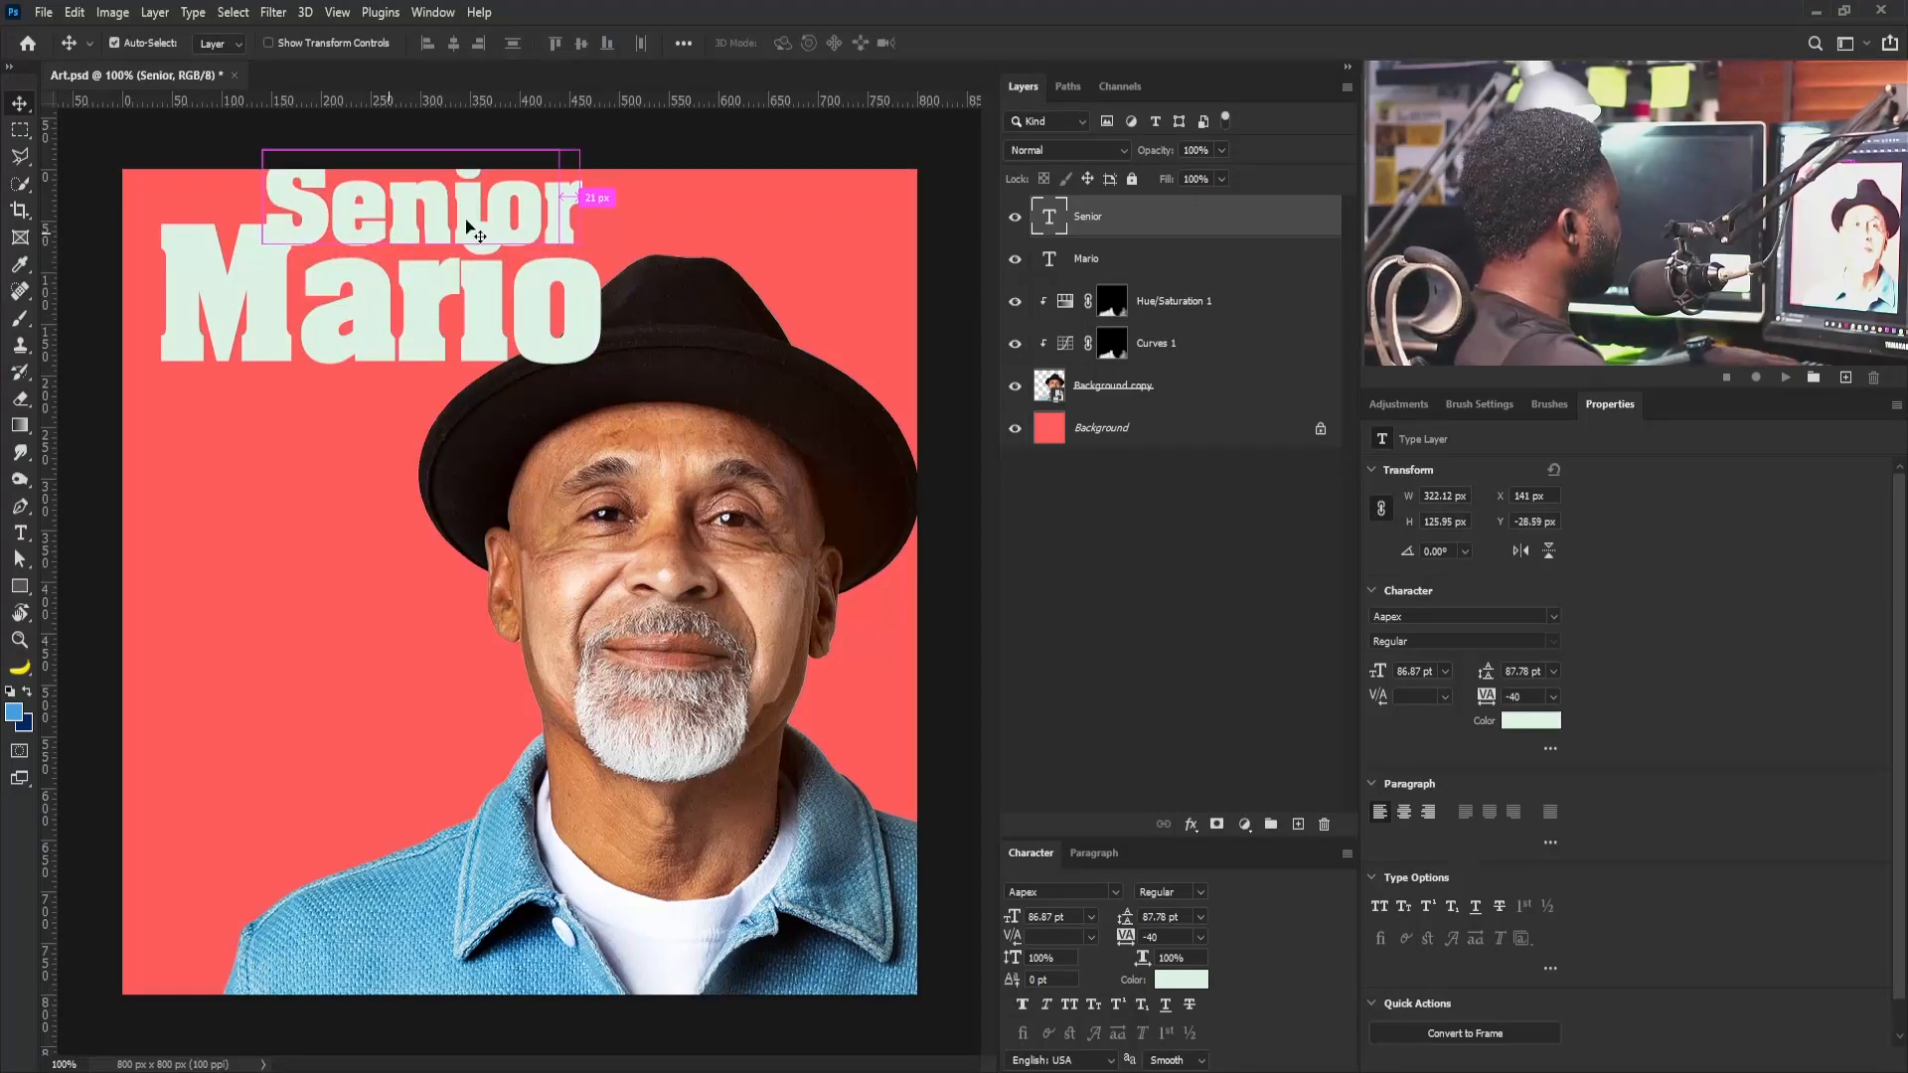
pyautogui.moveTo(581, 140); pyautogui.dragTo(347, 249)
pyautogui.press('Return')
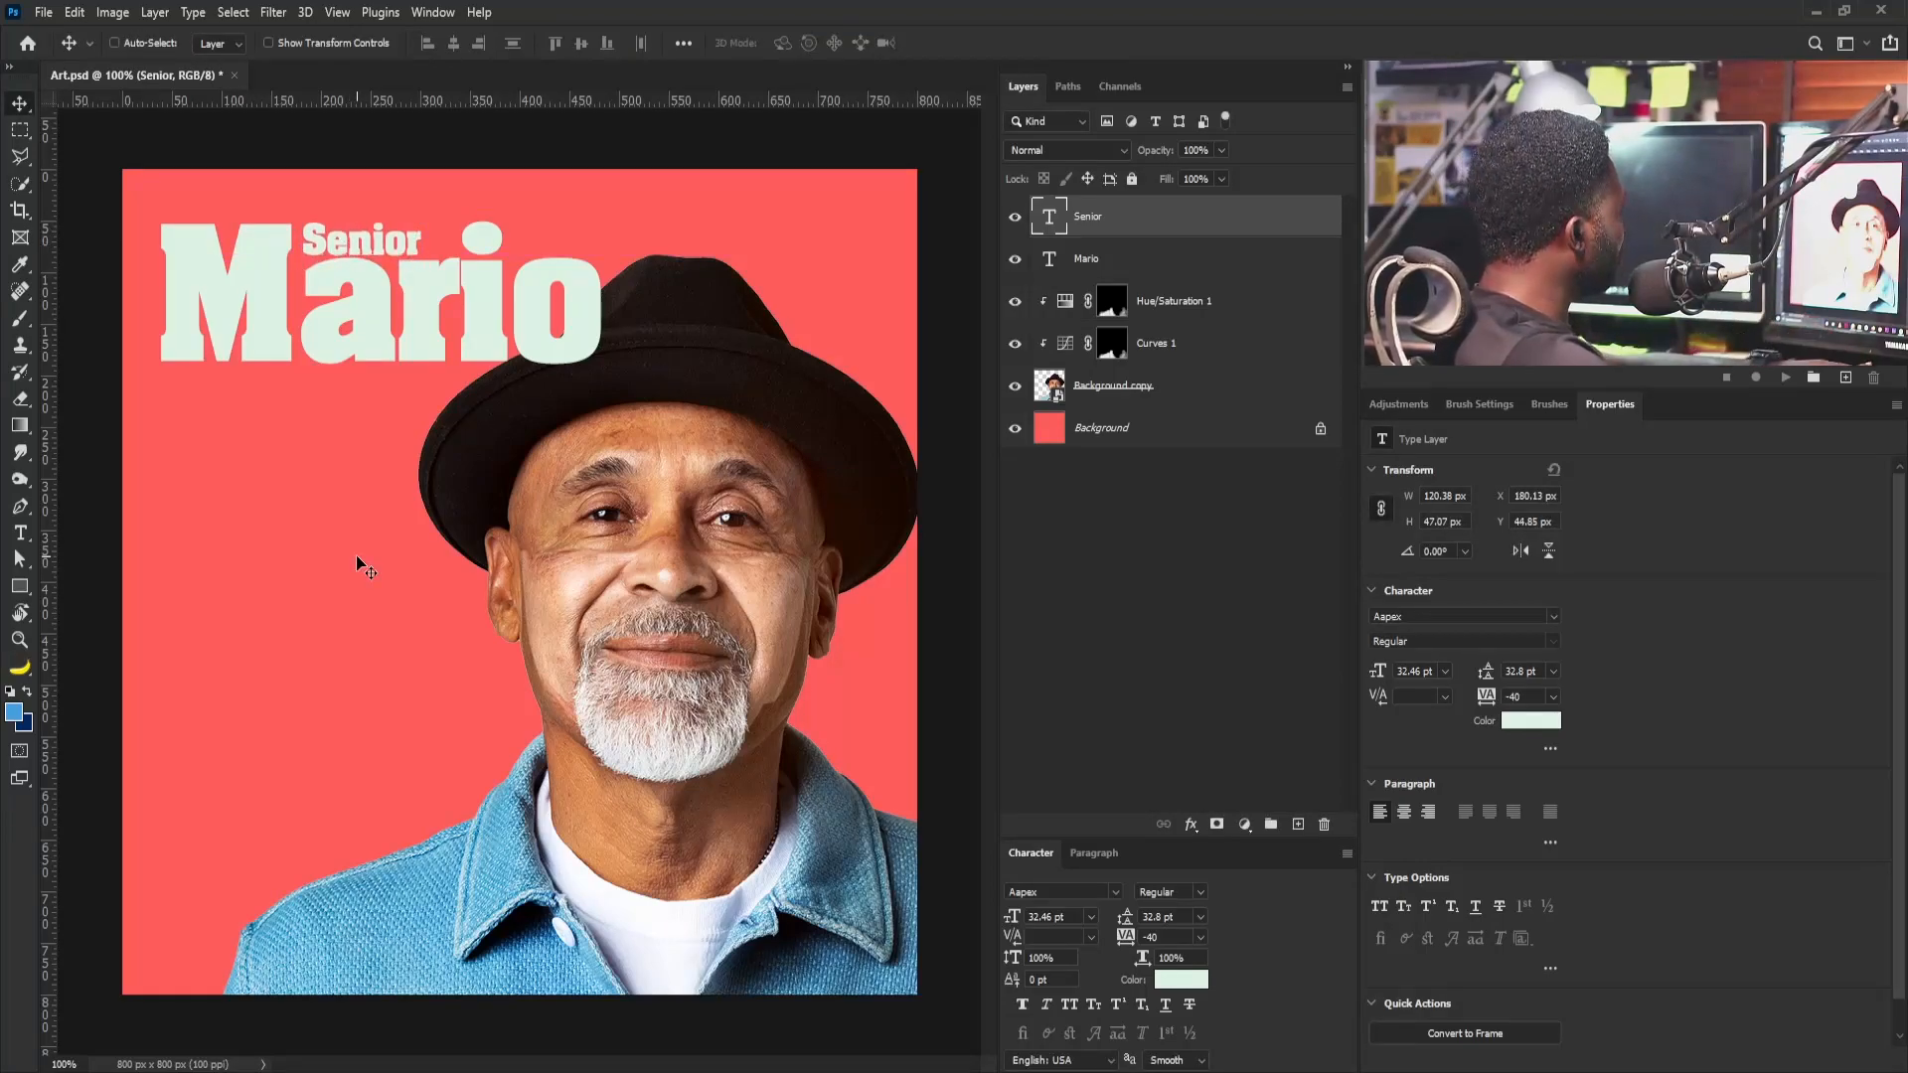
pyautogui.press('Up')
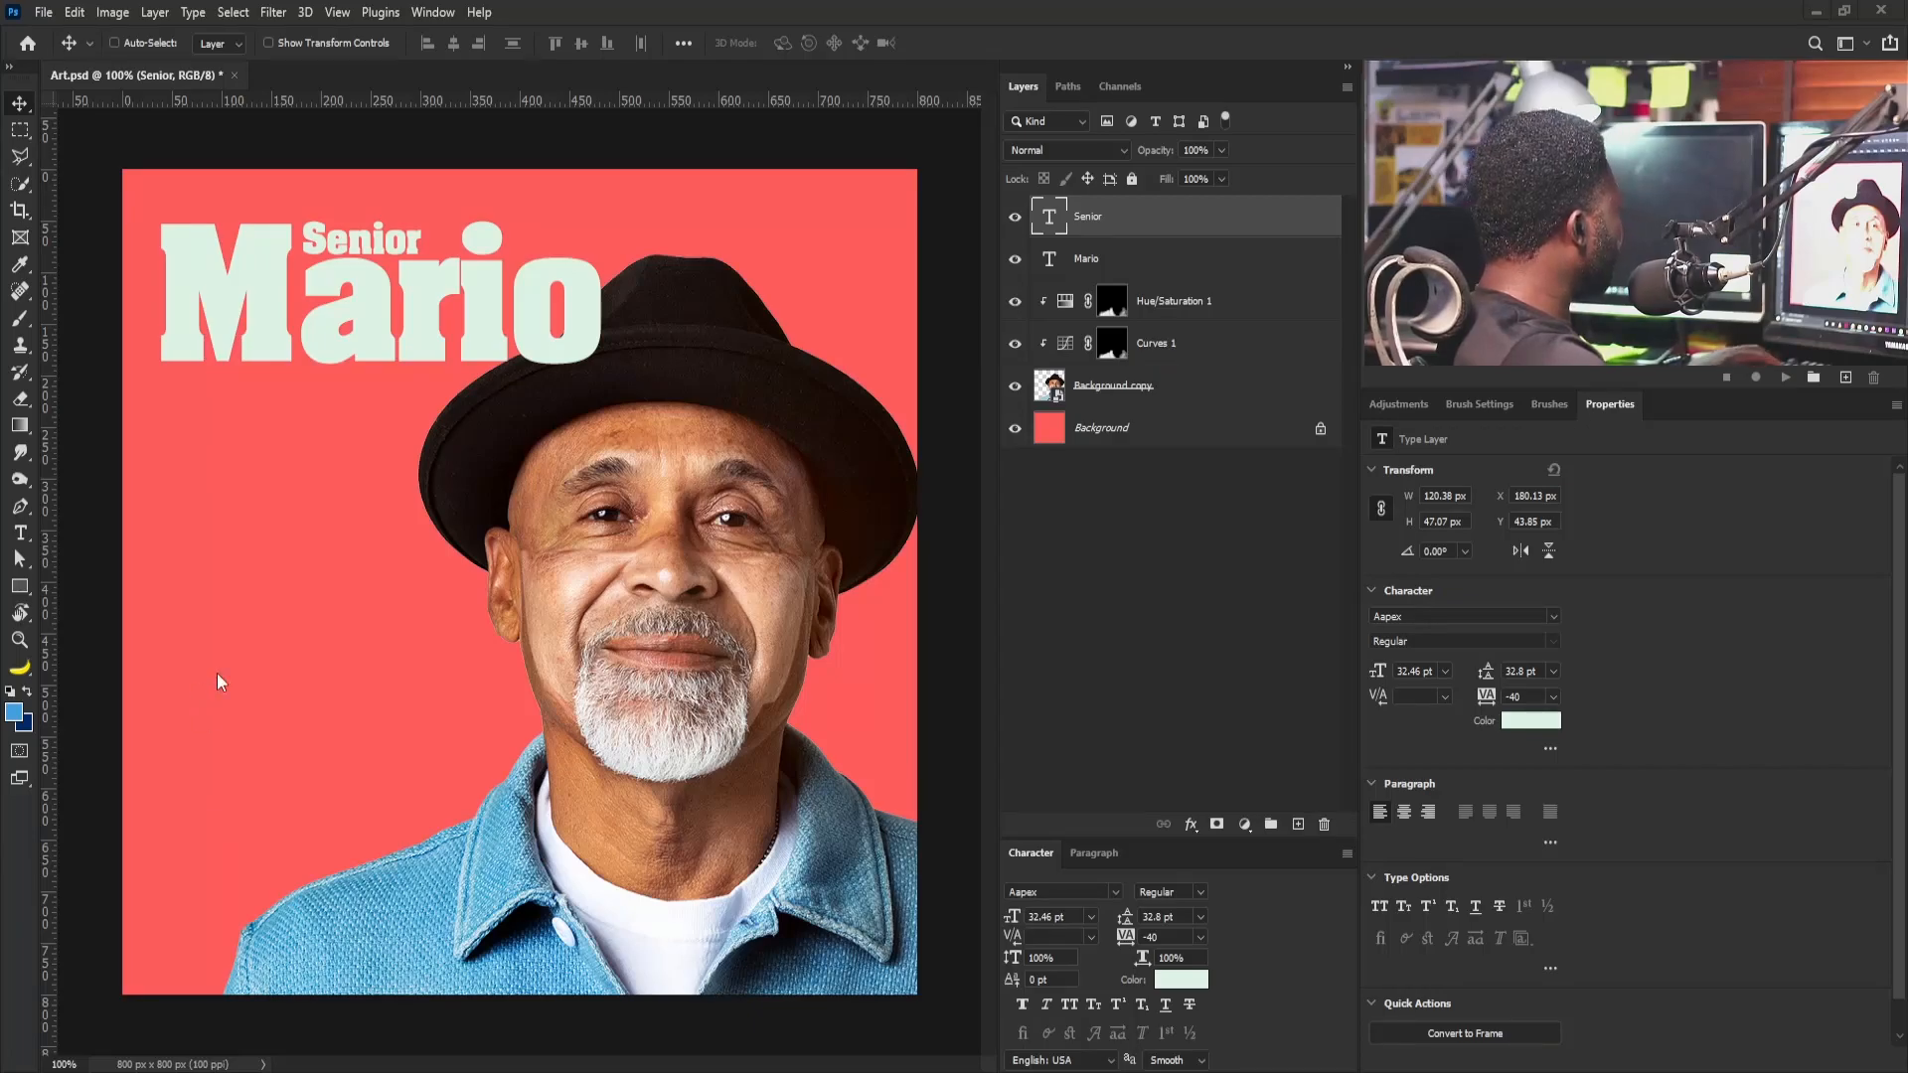
# Add the text "THE LAP OF HONOUR", scale it to about 22 pt and place it below the Mario title
pyautogui.click(22, 535)
pyautogui.click(238, 546)
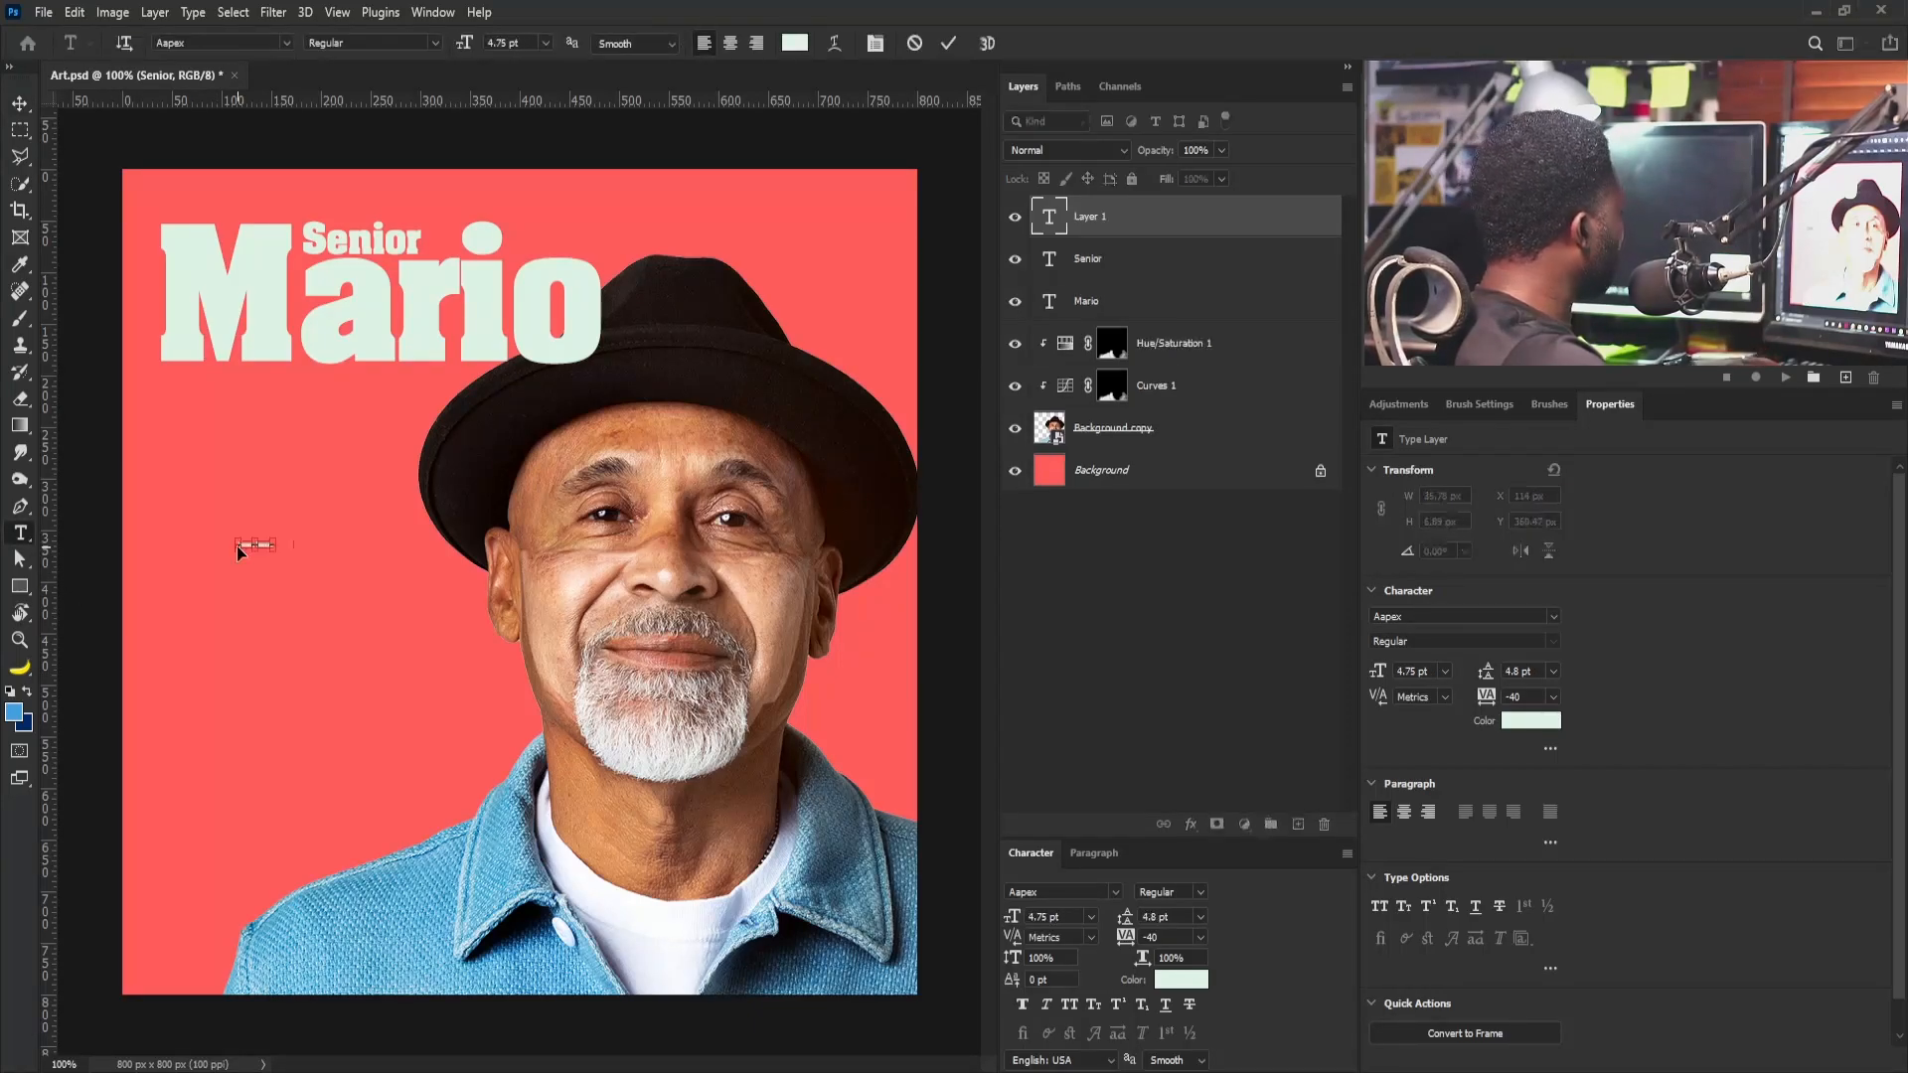
pyautogui.click(20, 104)
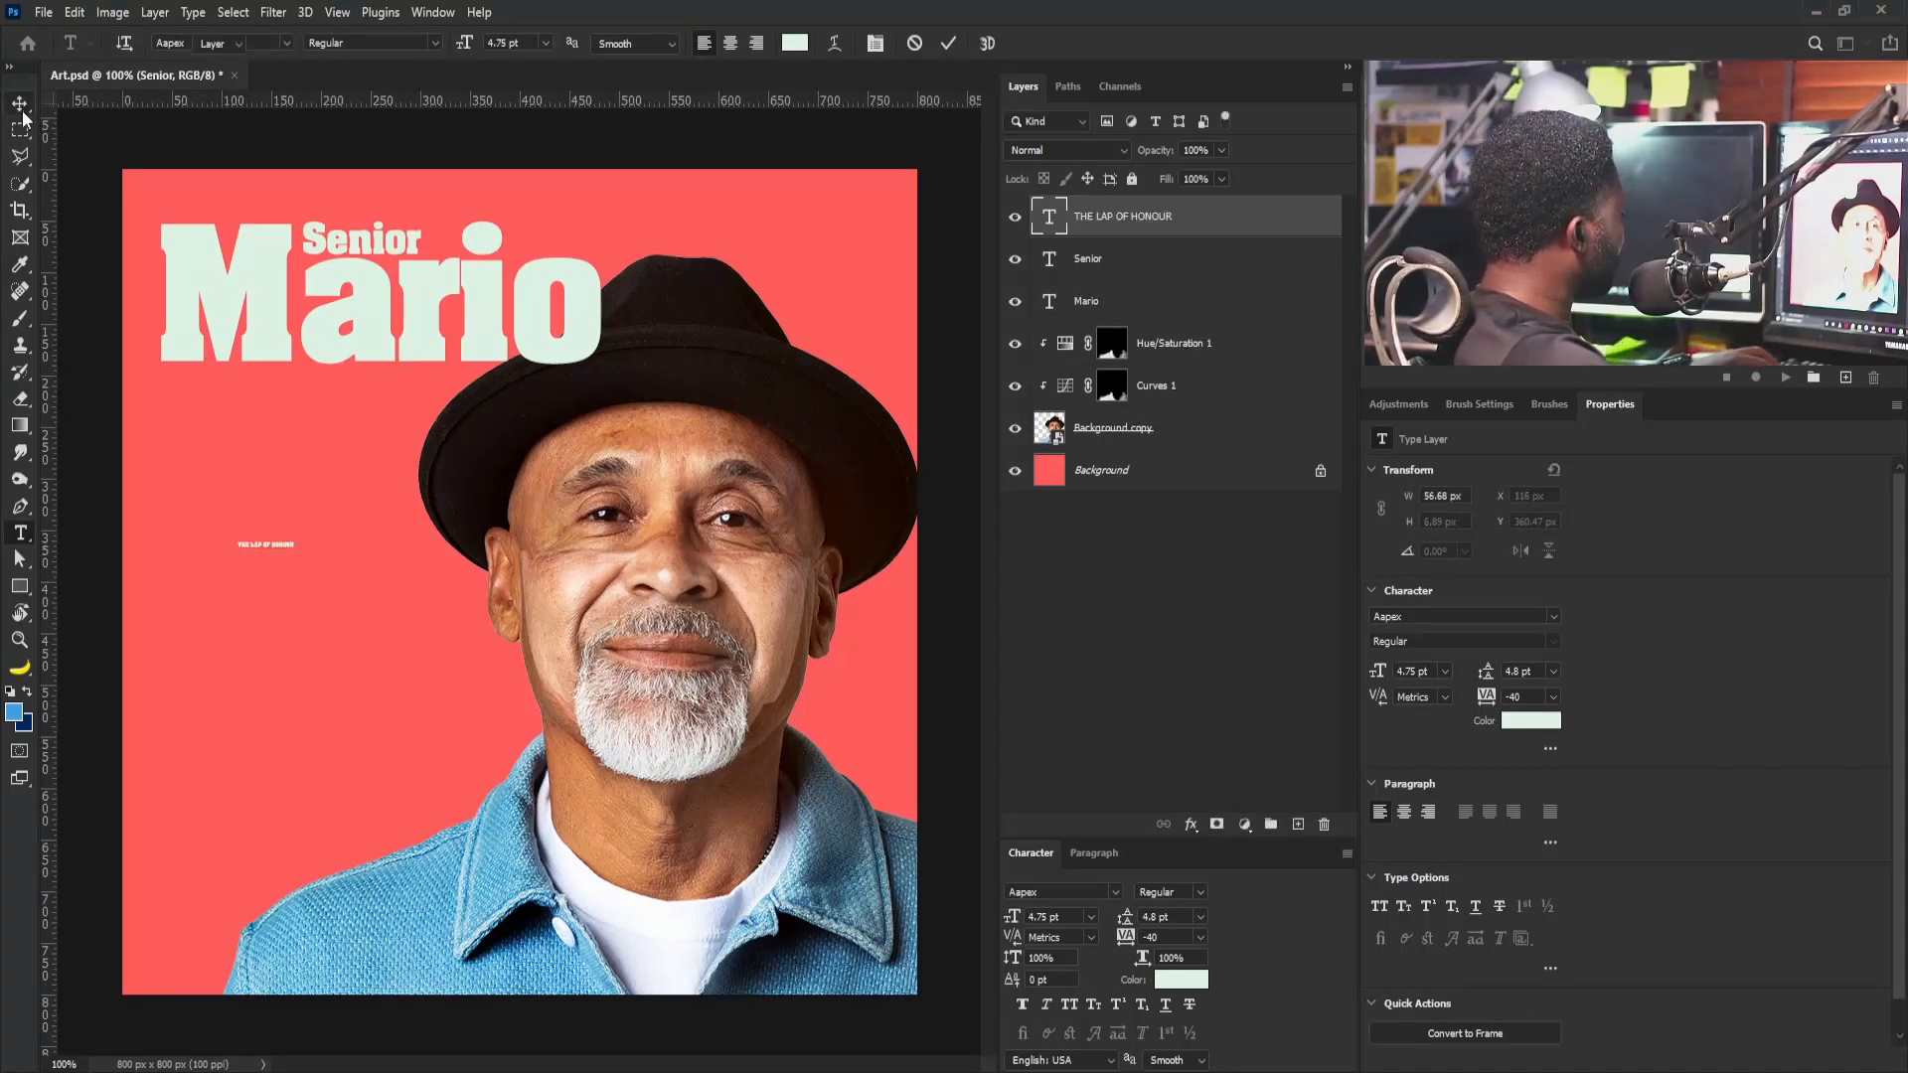
pyautogui.hotkey('ctrl', 't')
pyautogui.moveTo(301, 548); pyautogui.dragTo(501, 658)
pyautogui.press('Return')
pyautogui.moveTo(362, 565); pyautogui.dragTo(286, 396)
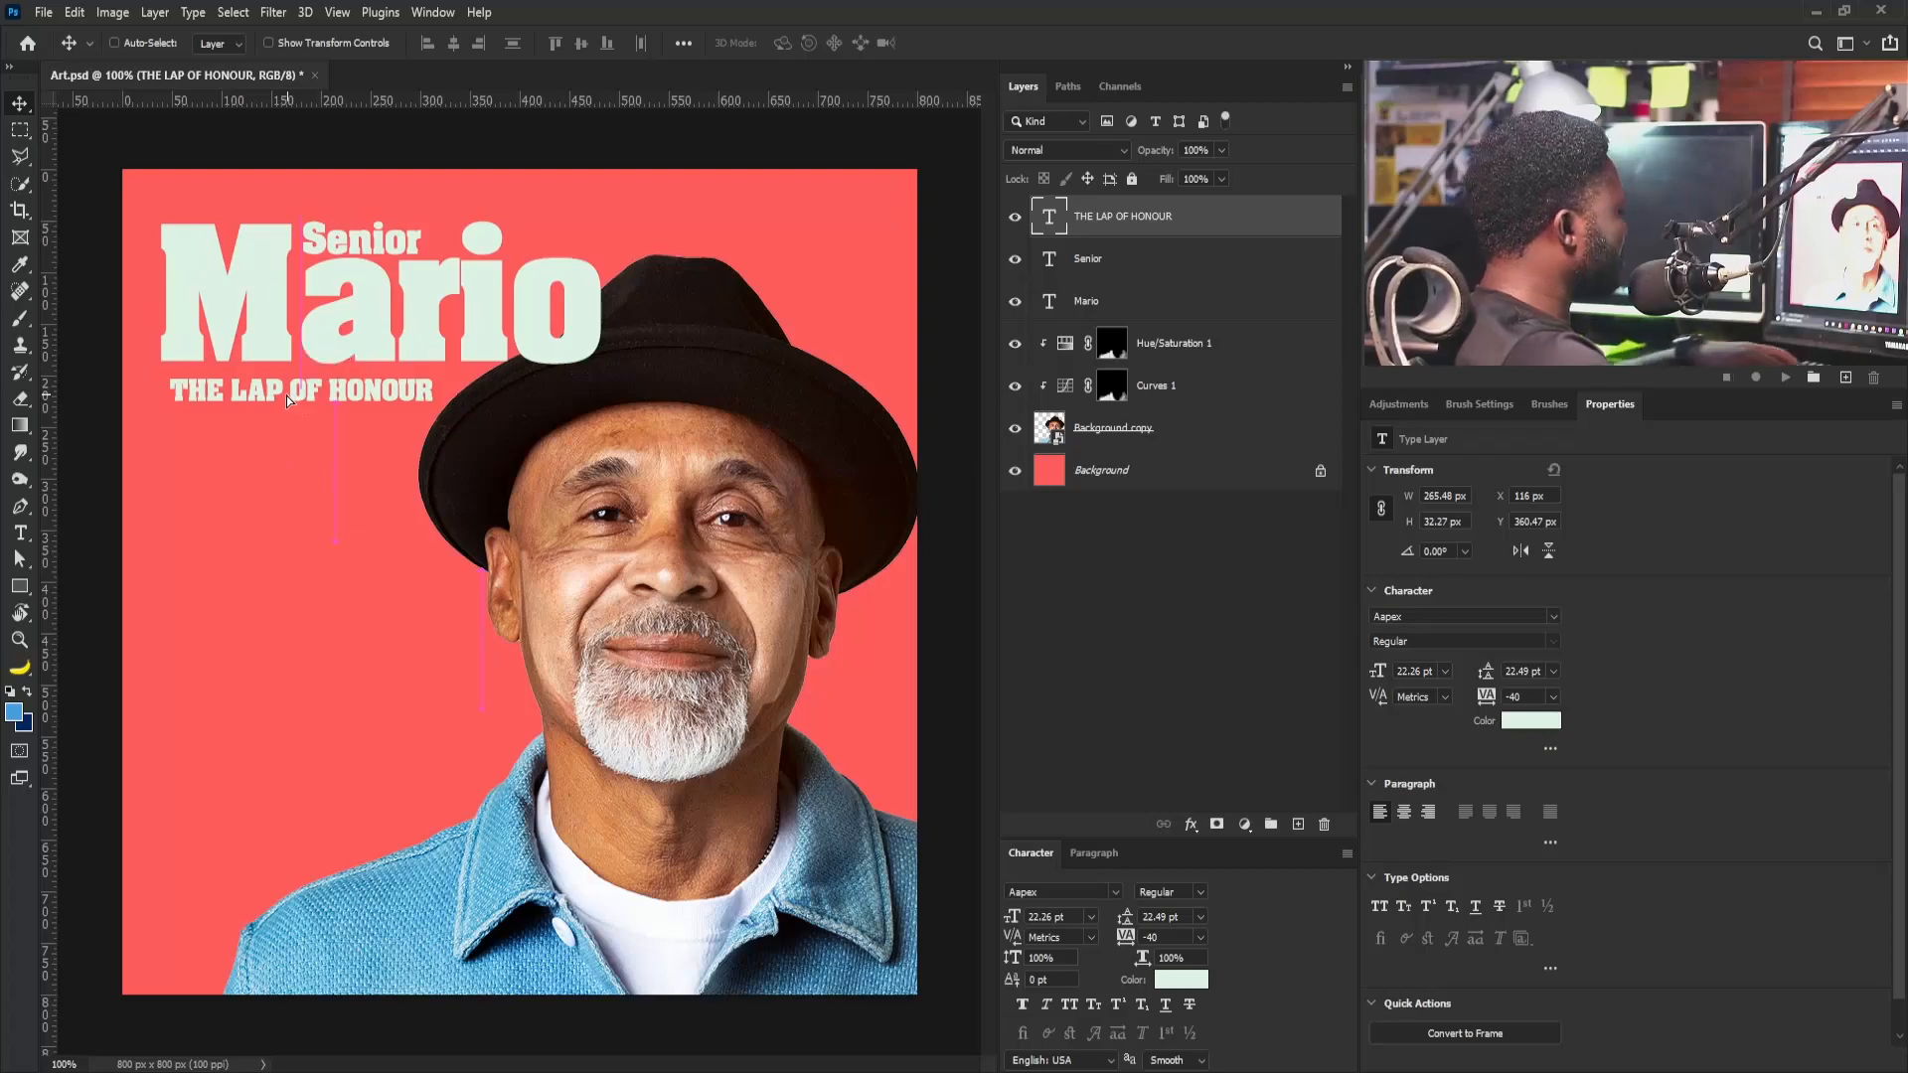
# Nudge the THE LAP OF HONOUR line to X 39 px, Y about 189 px, aligning it under the title's left edge
pyautogui.press('Up')
pyautogui.press('Up')
pyautogui.press('Up')
pyautogui.press('Up')
pyautogui.press('Up')
pyautogui.press('Up')
pyautogui.press('Up')
pyautogui.press('Up')
pyautogui.press('Left')
pyautogui.press('Left')
pyautogui.press('Left')
pyautogui.press('Left')
pyautogui.press('Left')
pyautogui.press('Left')
pyautogui.press('Left')
pyautogui.press('Left')
pyautogui.press('Left')
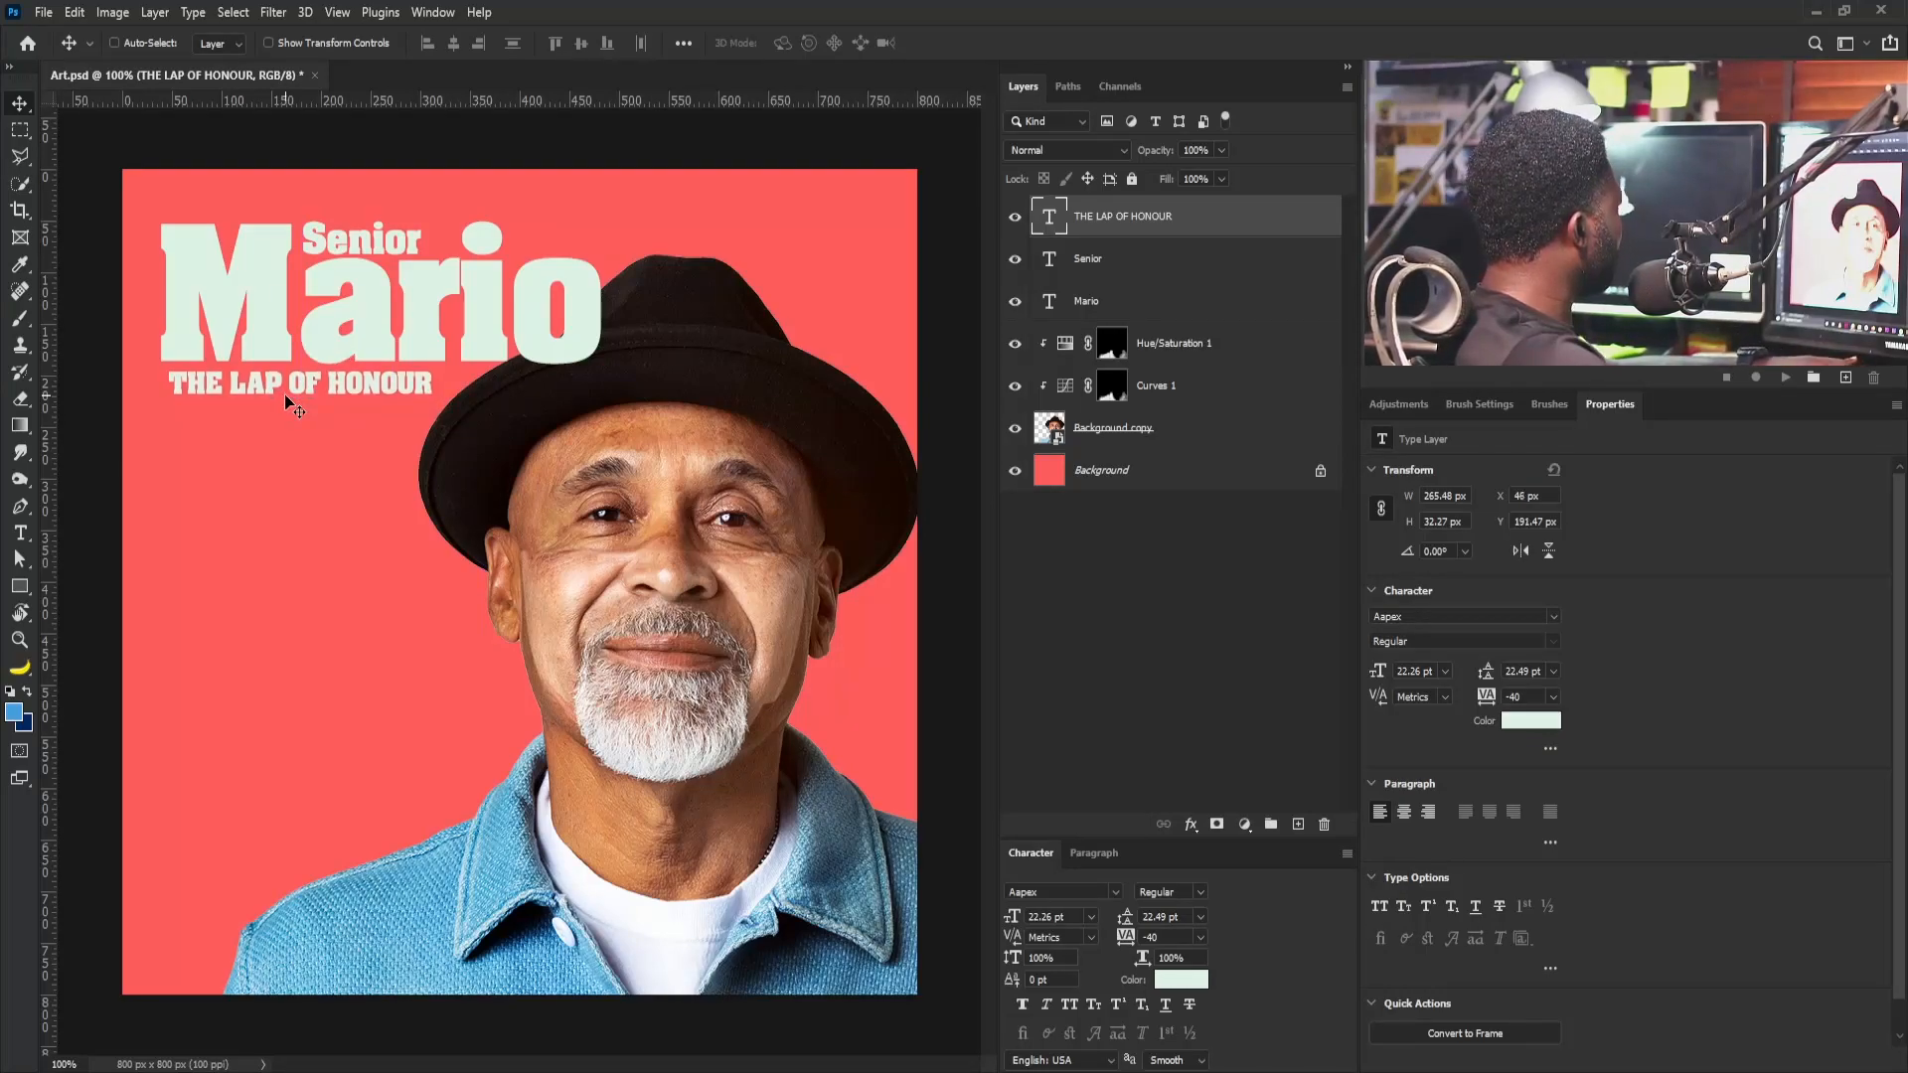
pyautogui.press('Up')
pyautogui.press('Right')
pyautogui.press('Up')
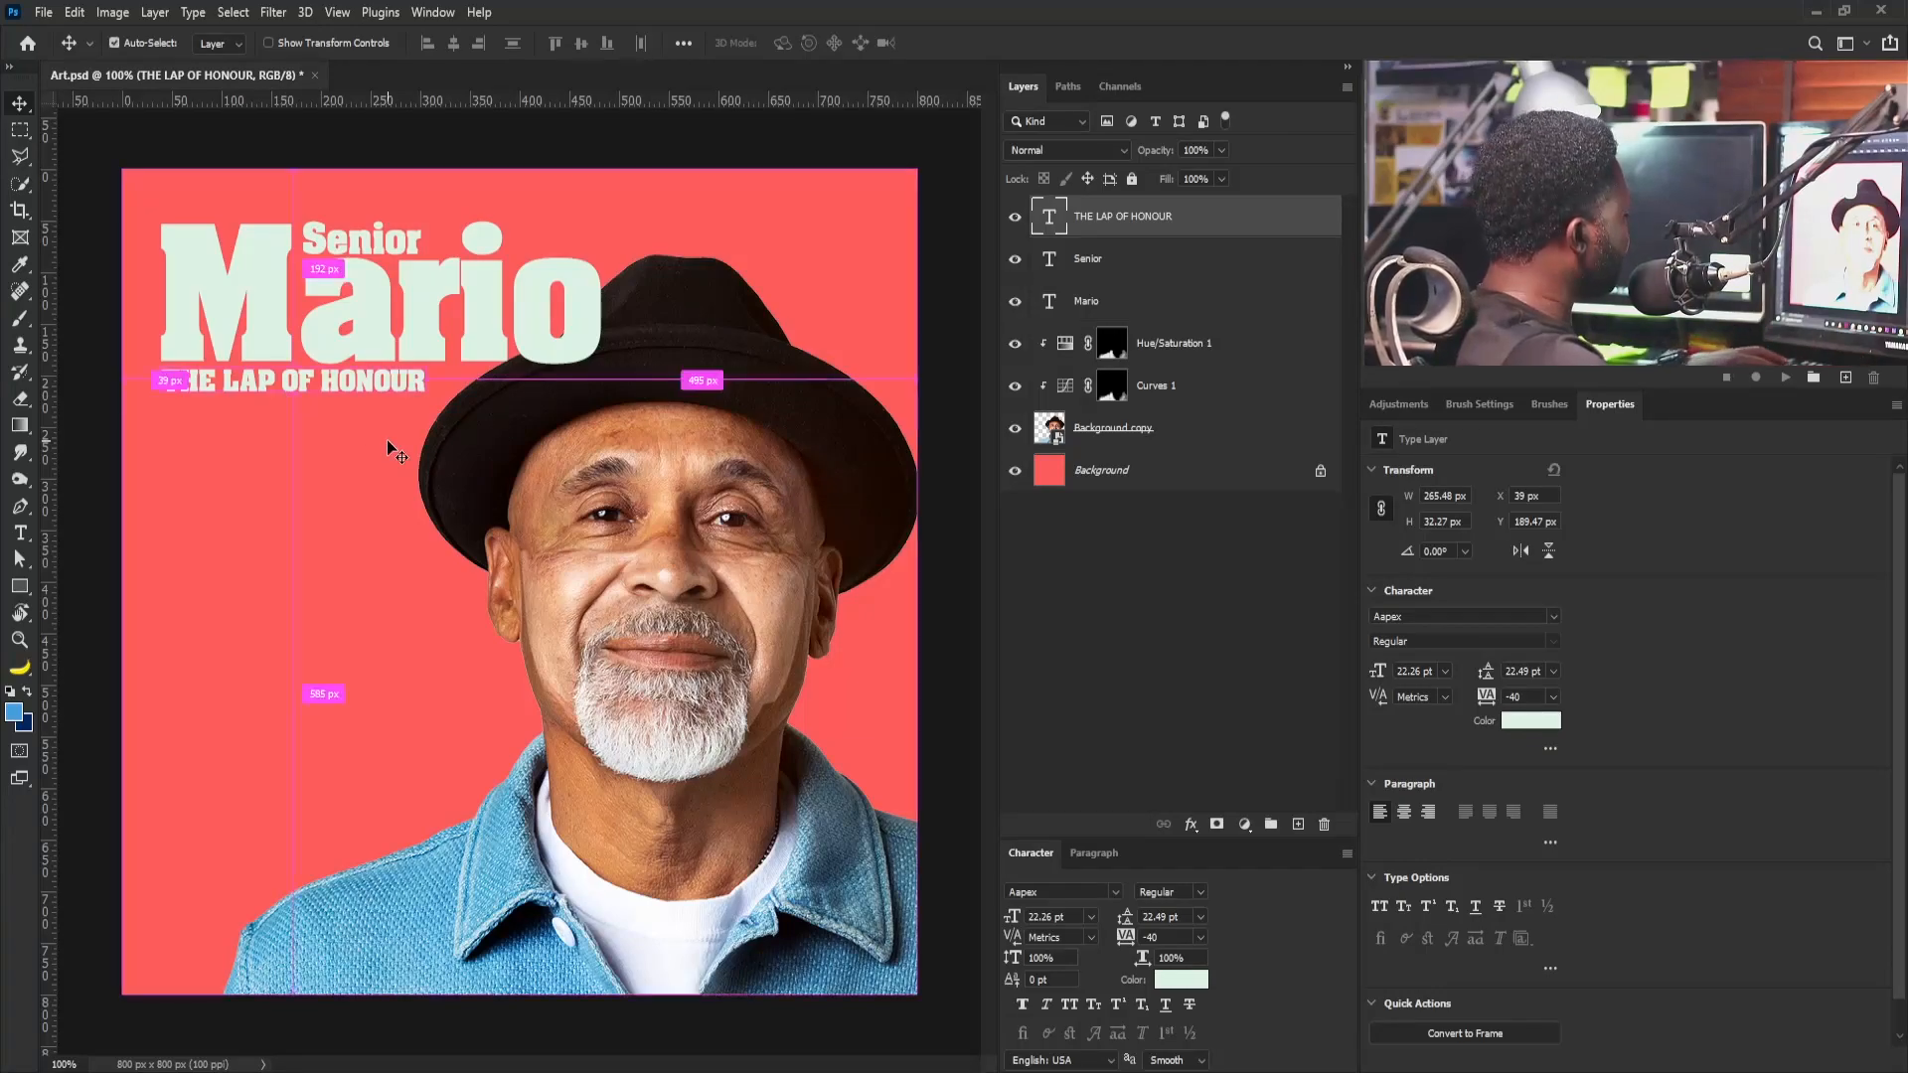
# Enlarge the THE LAP OF HONOUR line to about 23 pt, keeping its position below the title
pyautogui.hotkey('ctrl', 't')
pyautogui.moveTo(426, 395); pyautogui.dragTo(435, 399)
pyautogui.press('Return')
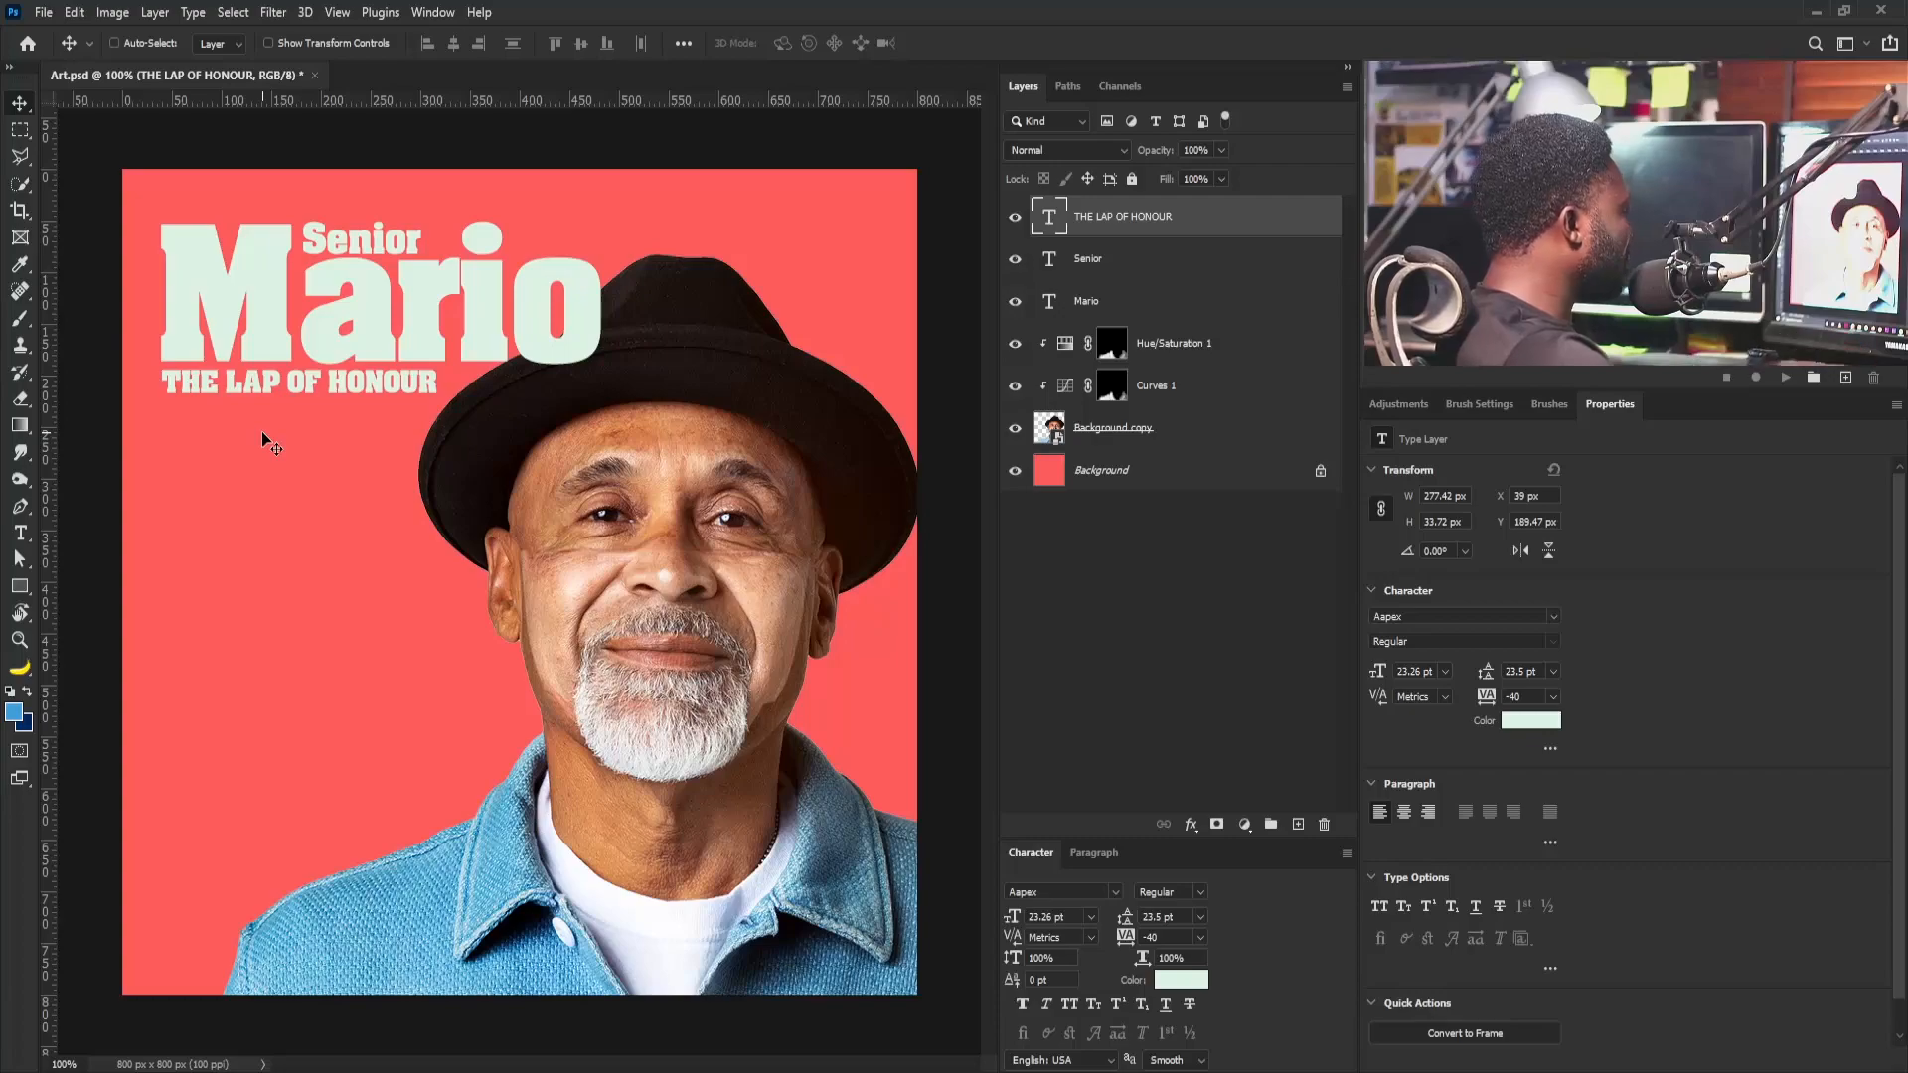
pyautogui.press('Up')
pyautogui.press('Down')
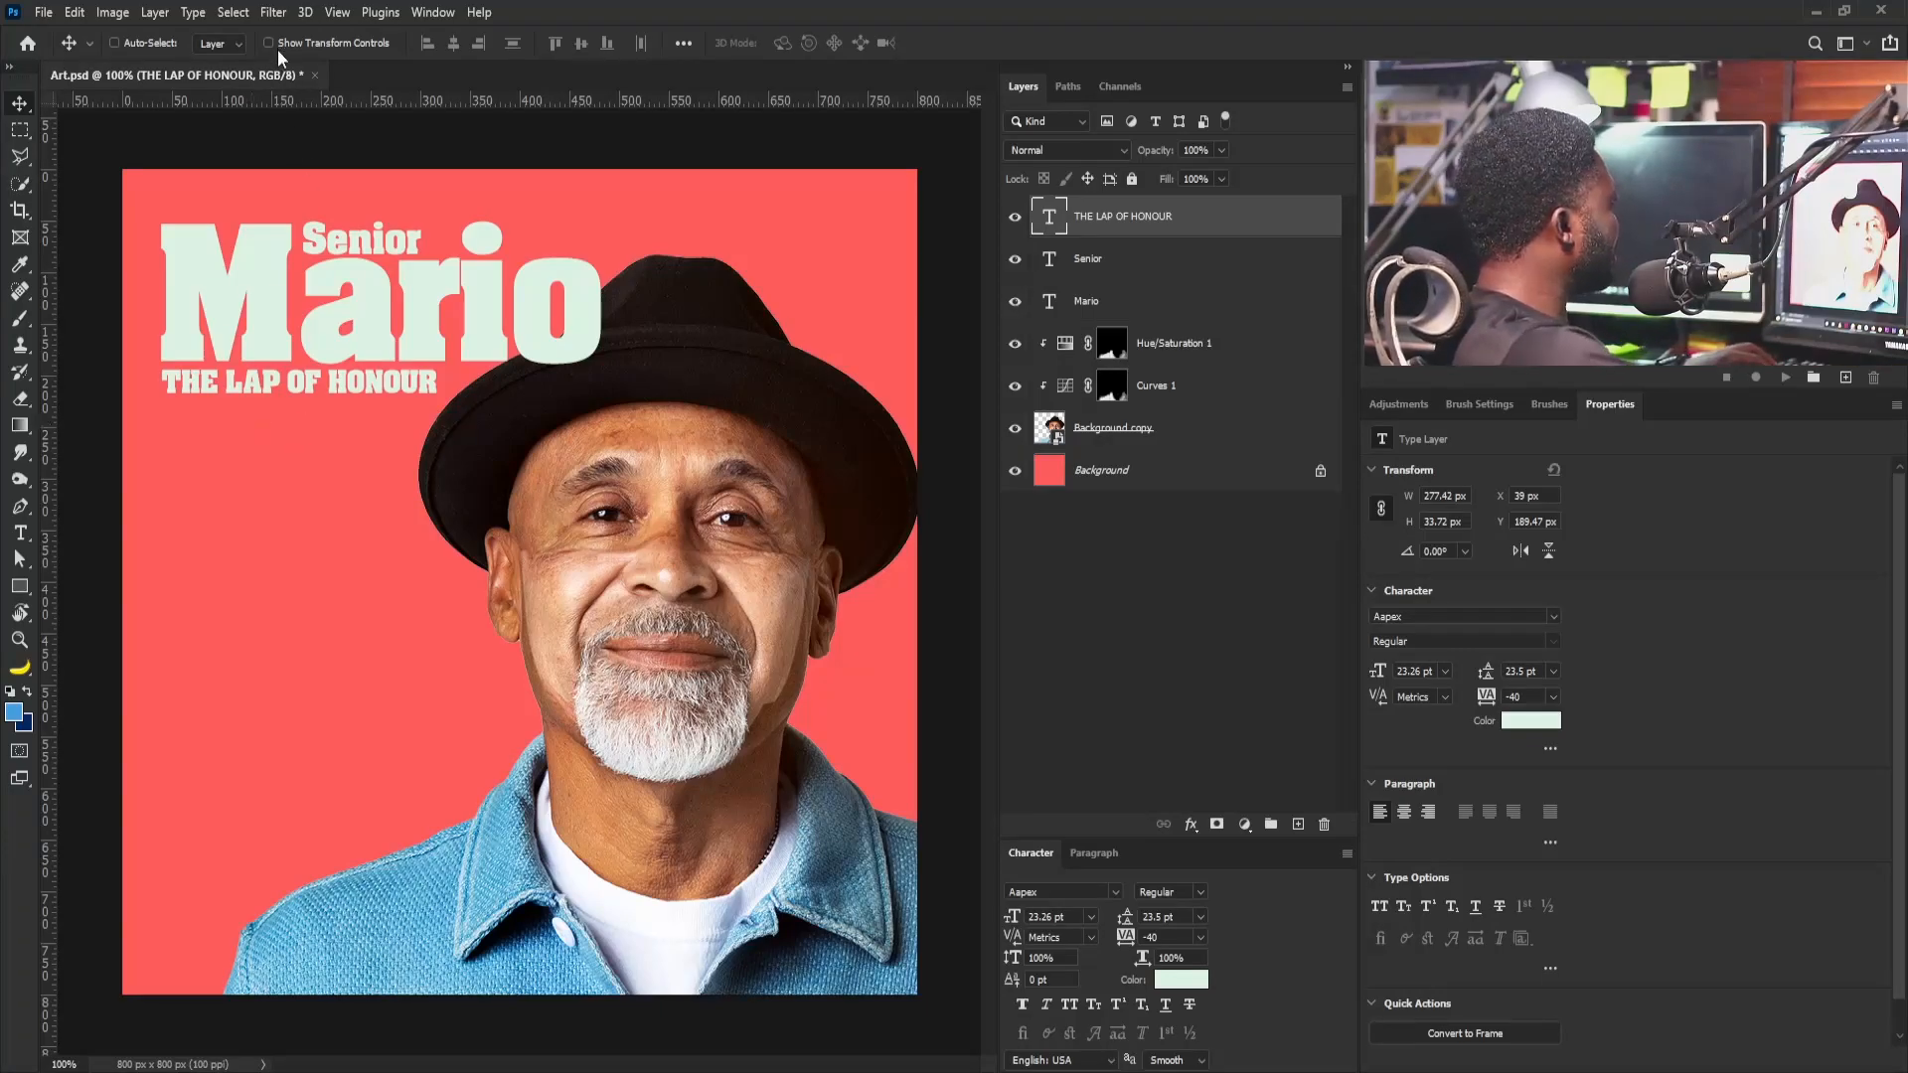
# Select the Mario title layer and hide it to expose the hat brim for tracing with the Pen tool
pyautogui.hotkey('ctrl', '+')
pyautogui.hotkey('ctrl', '+')
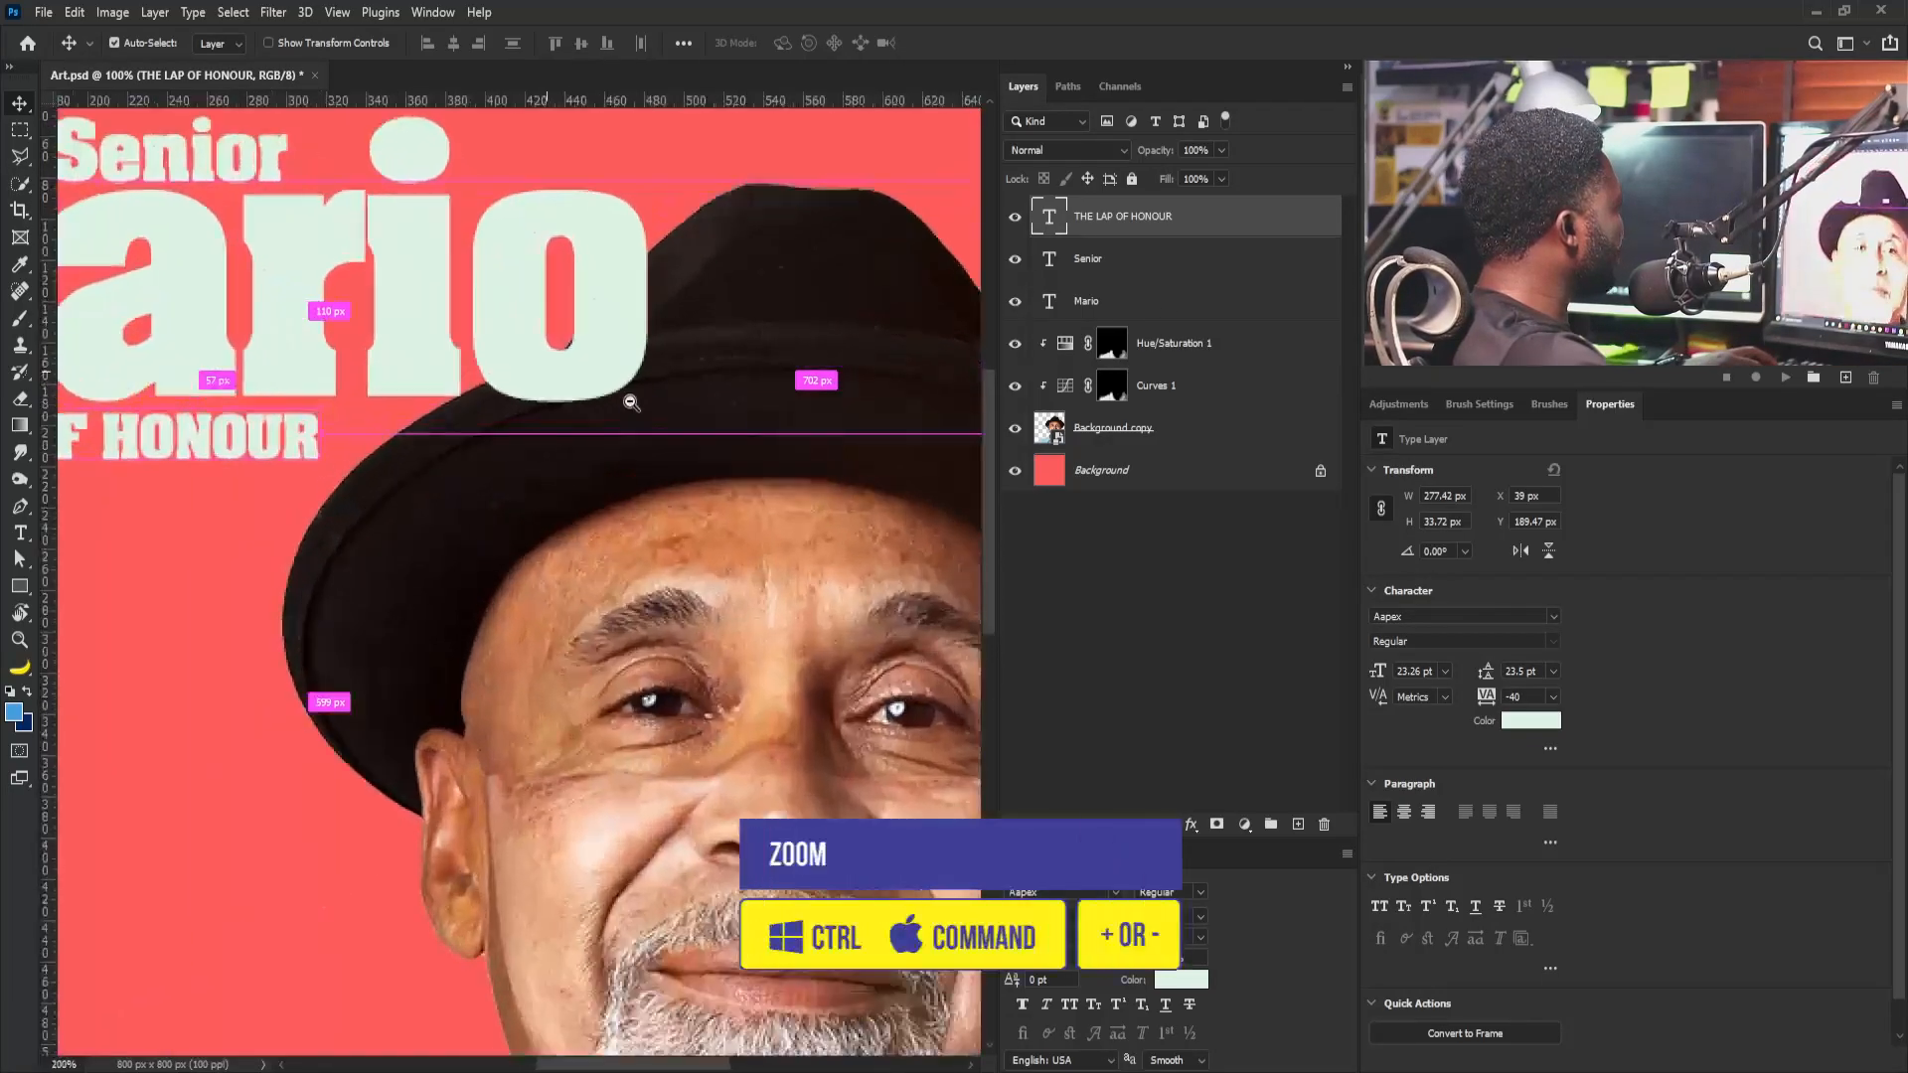
pyautogui.click(1137, 306)
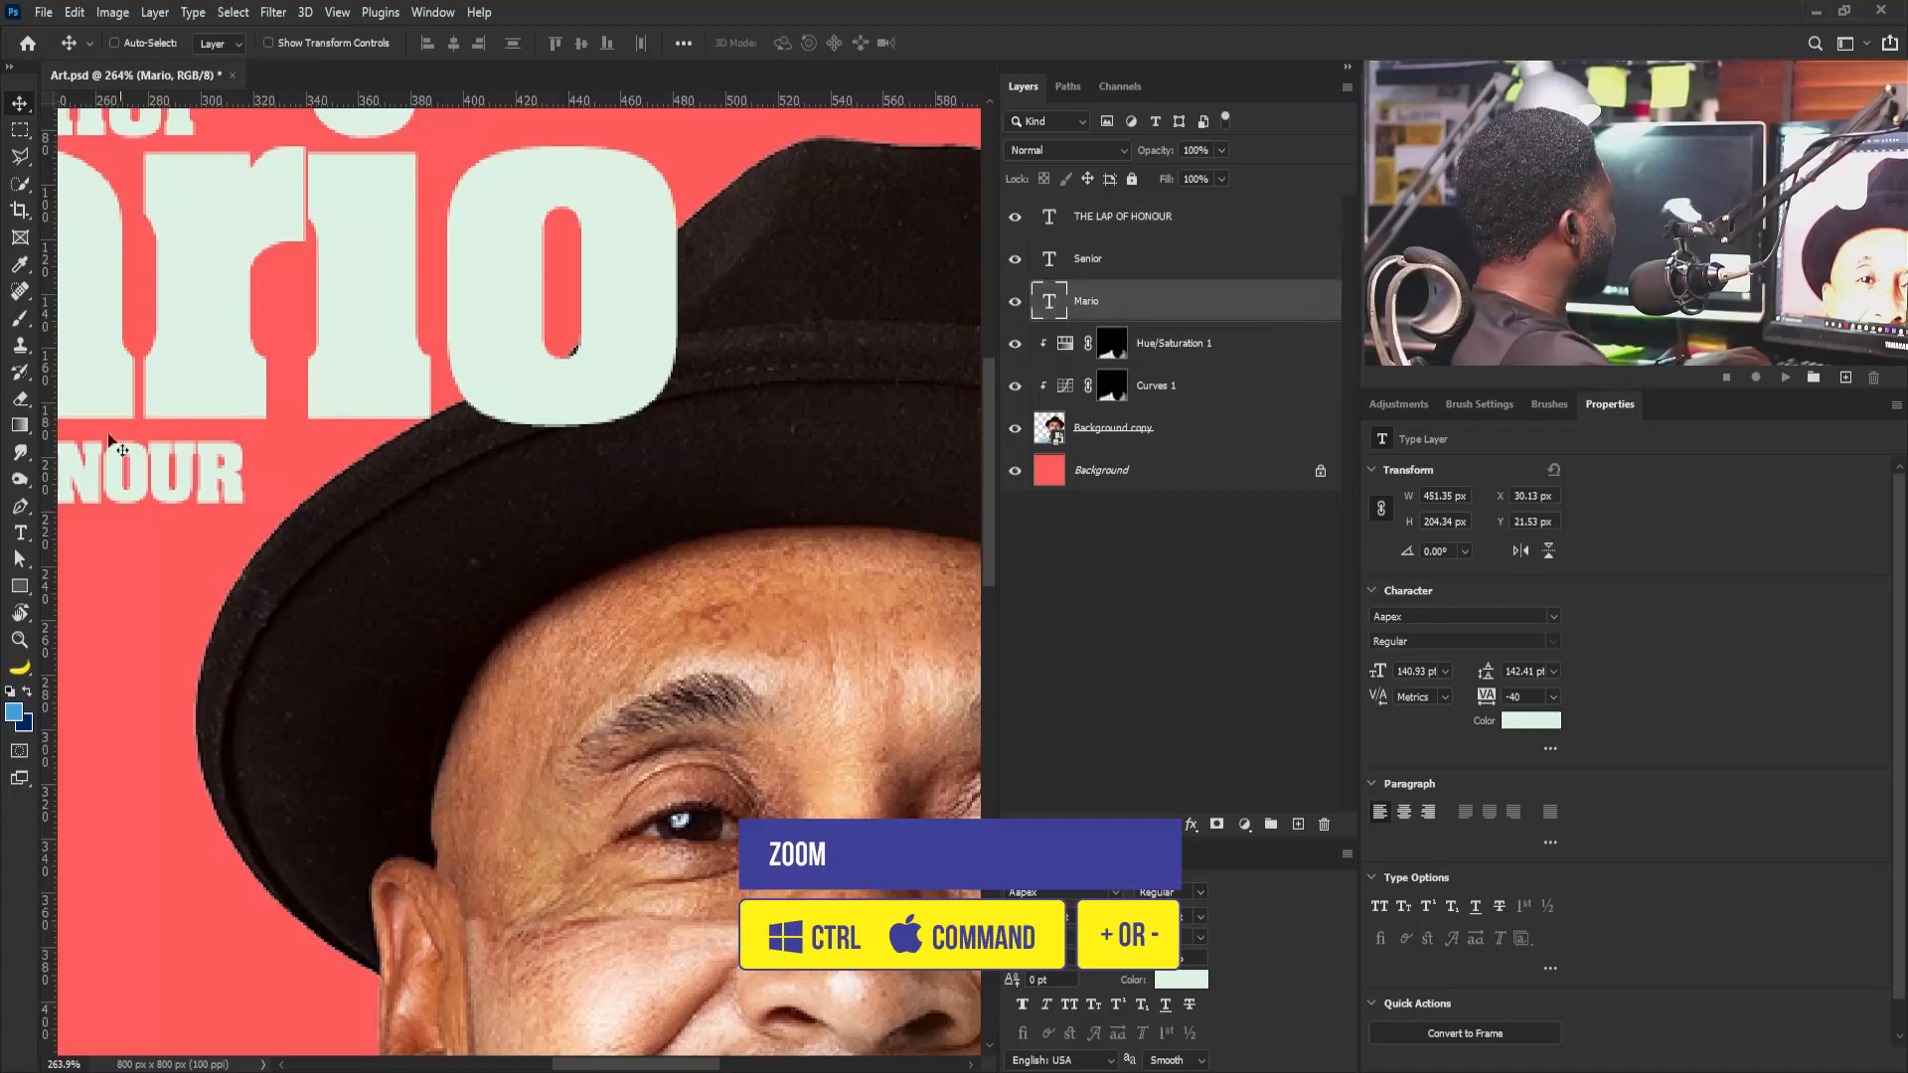
pyautogui.click(20, 505)
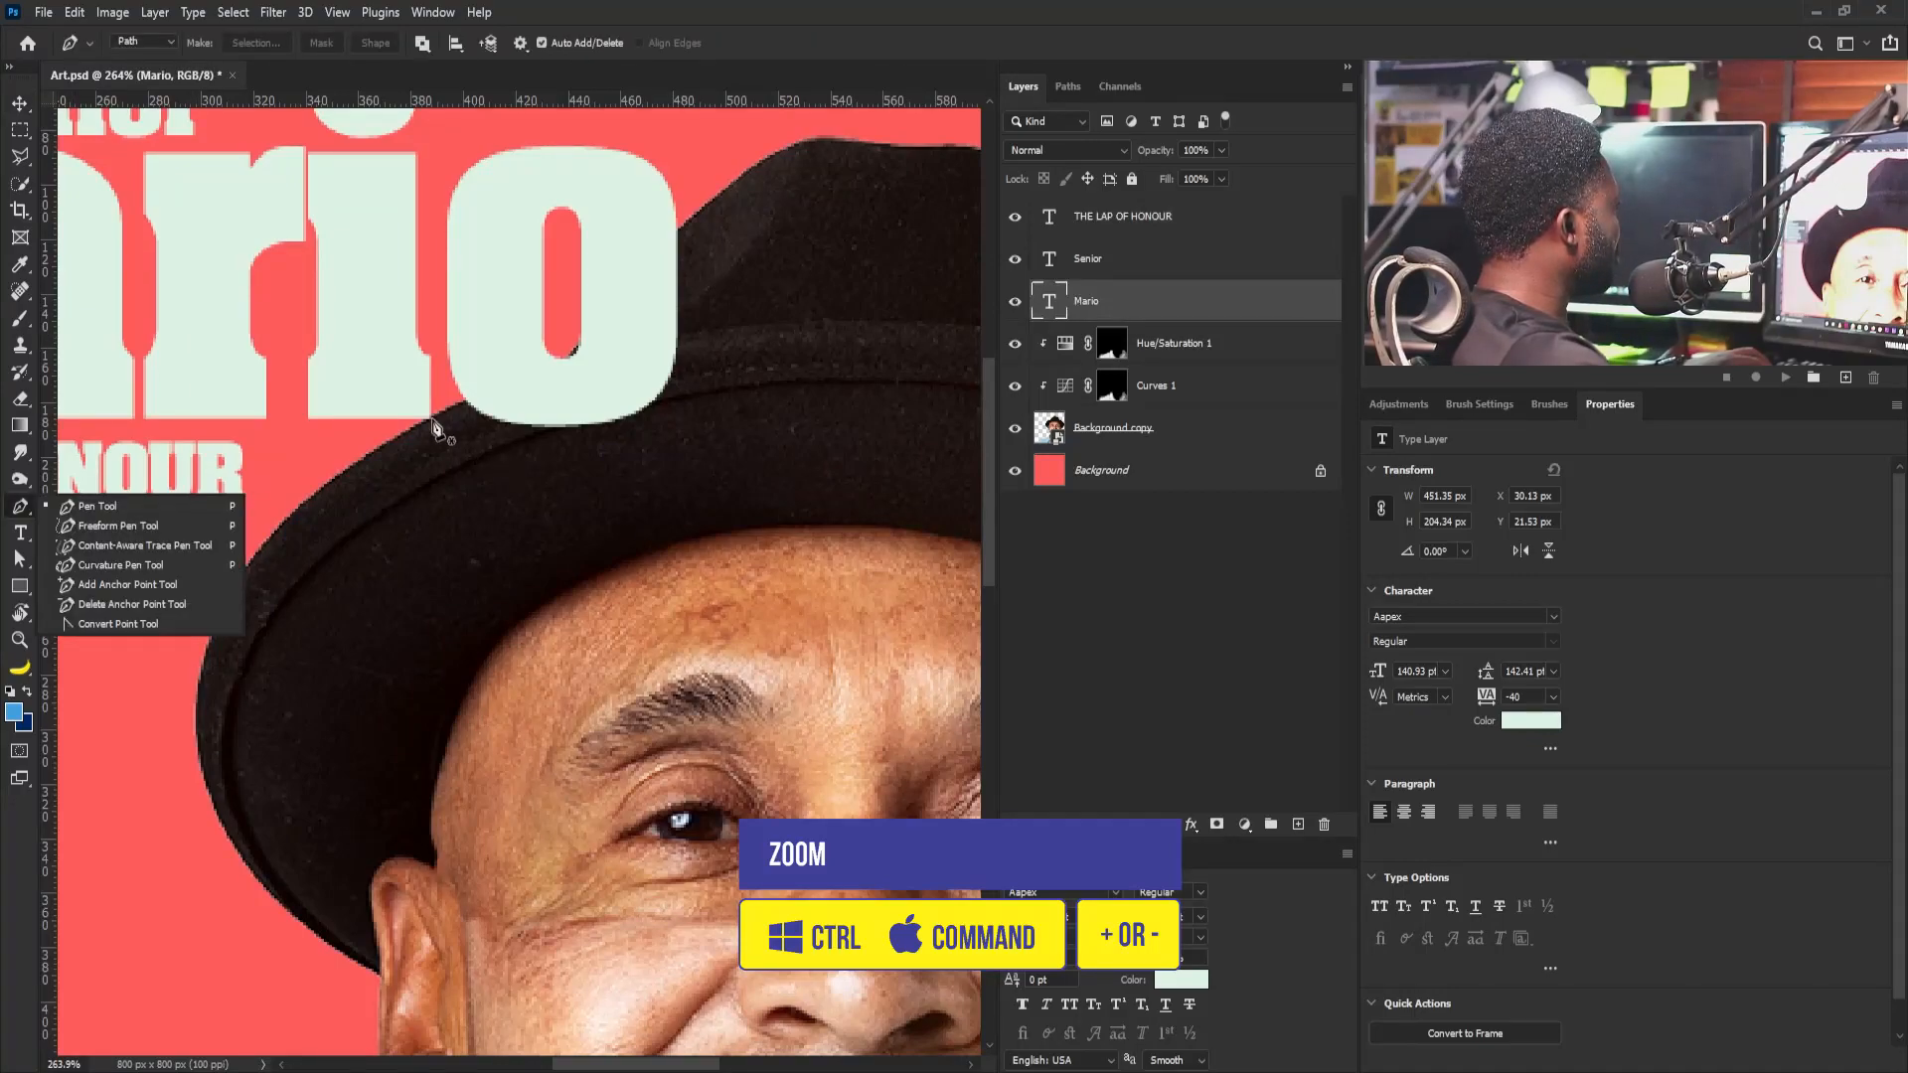
pyautogui.click(1015, 302)
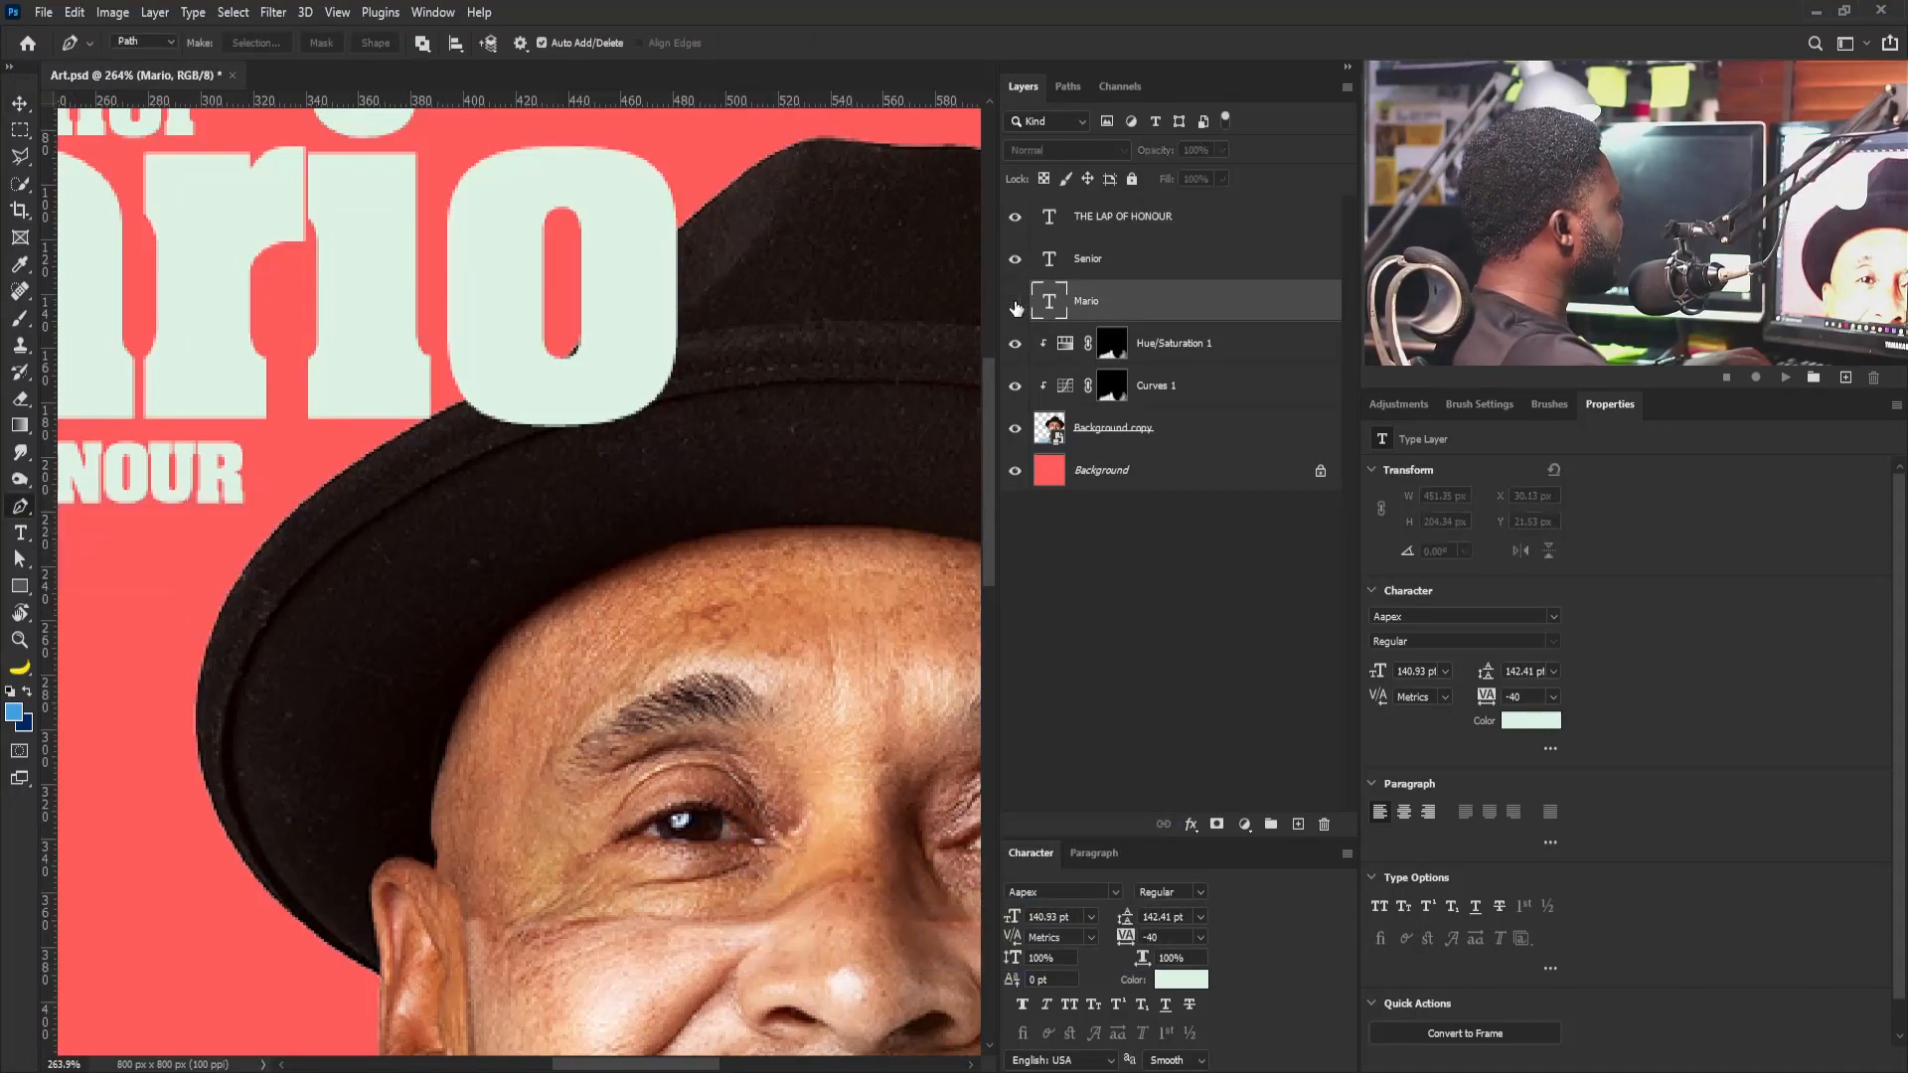
# Trace a Pen path along the upper edge of the hat brim, looping back through the face and the hat's left side
pyautogui.click(384, 446)
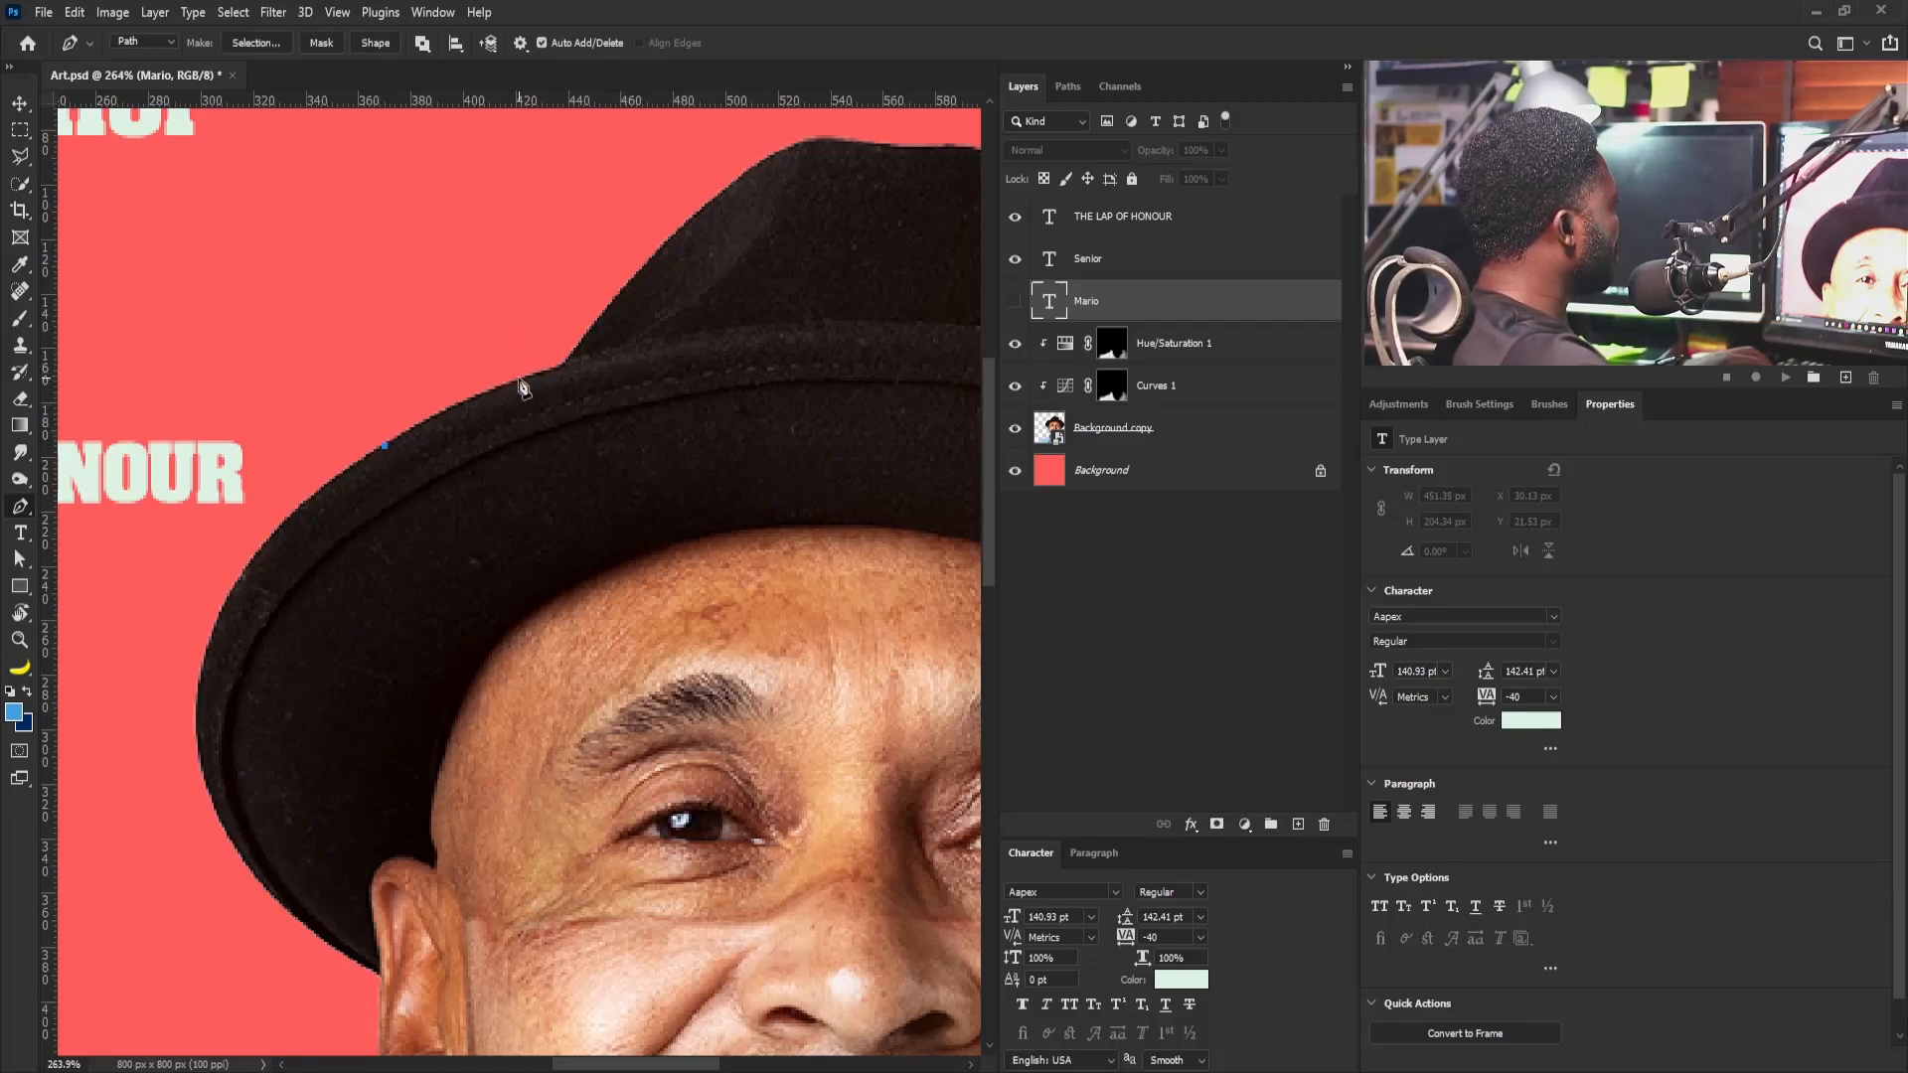
pyautogui.moveTo(665, 341); pyautogui.dragTo(724, 345)
pyautogui.moveTo(852, 314); pyautogui.dragTo(901, 319)
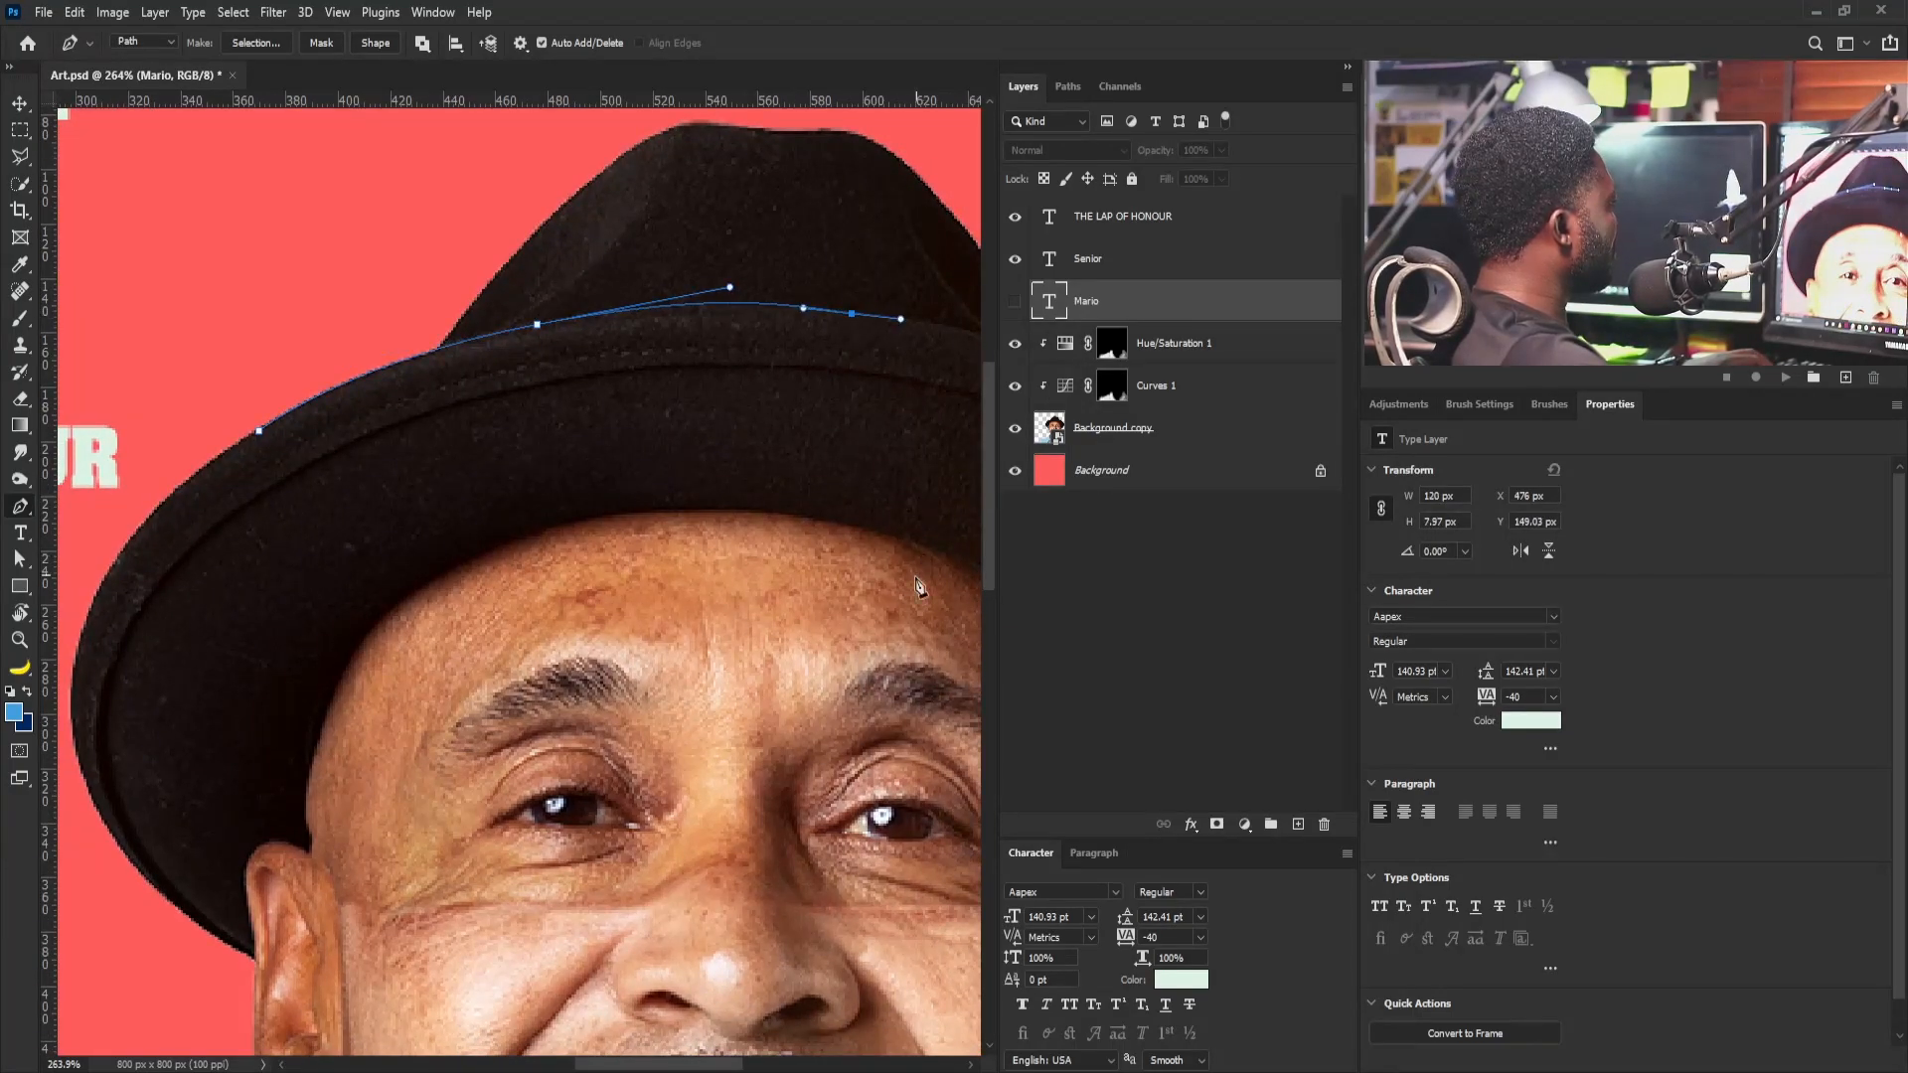
pyautogui.moveTo(881, 463); pyautogui.dragTo(818, 438)
pyautogui.moveTo(857, 583); pyautogui.dragTo(735, 703)
pyautogui.moveTo(584, 809); pyautogui.dragTo(487, 844)
pyautogui.moveTo(371, 840); pyautogui.dragTo(226, 778)
pyautogui.moveTo(179, 711); pyautogui.dragTo(171, 503)
pyautogui.moveTo(198, 412); pyautogui.dragTo(313, 333)
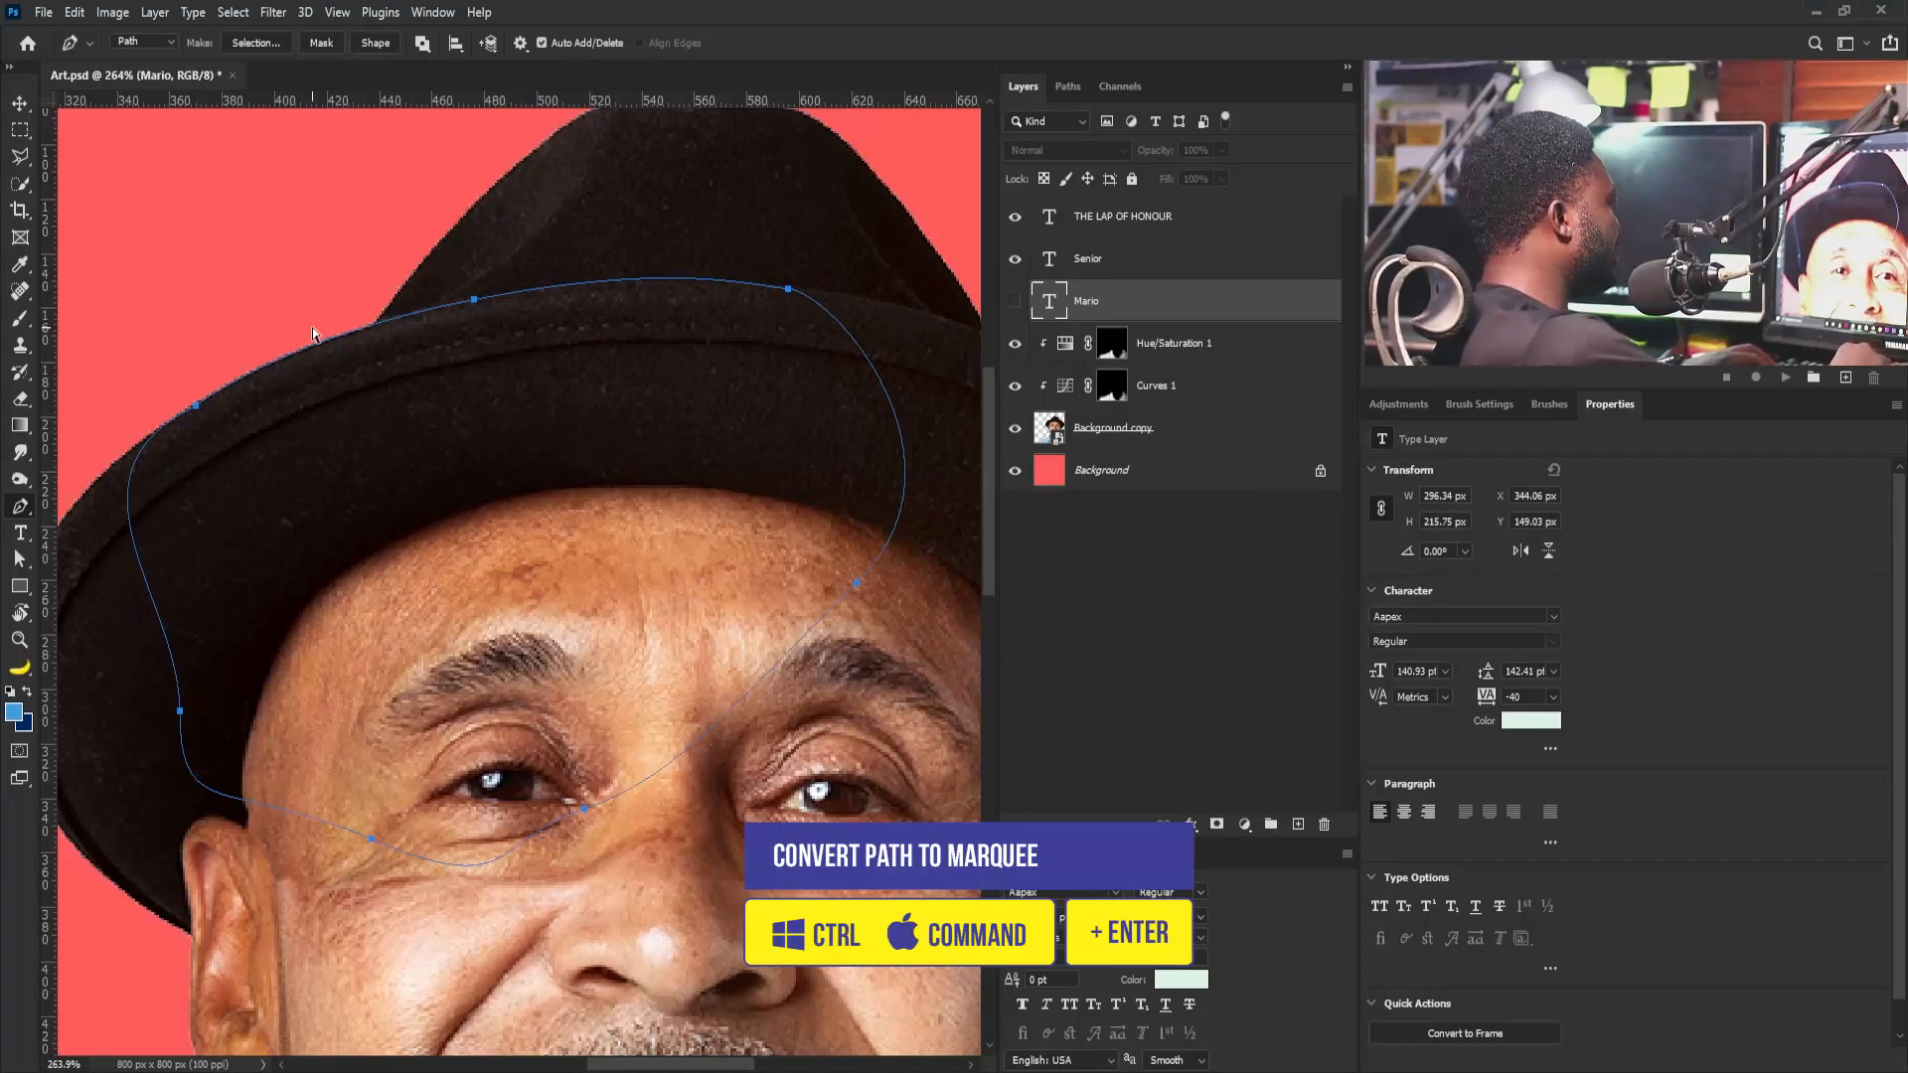
# Convert the path to a selection, show the Mario layer and mask that area out so the "o" tucks behind the hat brim
pyautogui.hotkey('ctrl', 'Return')
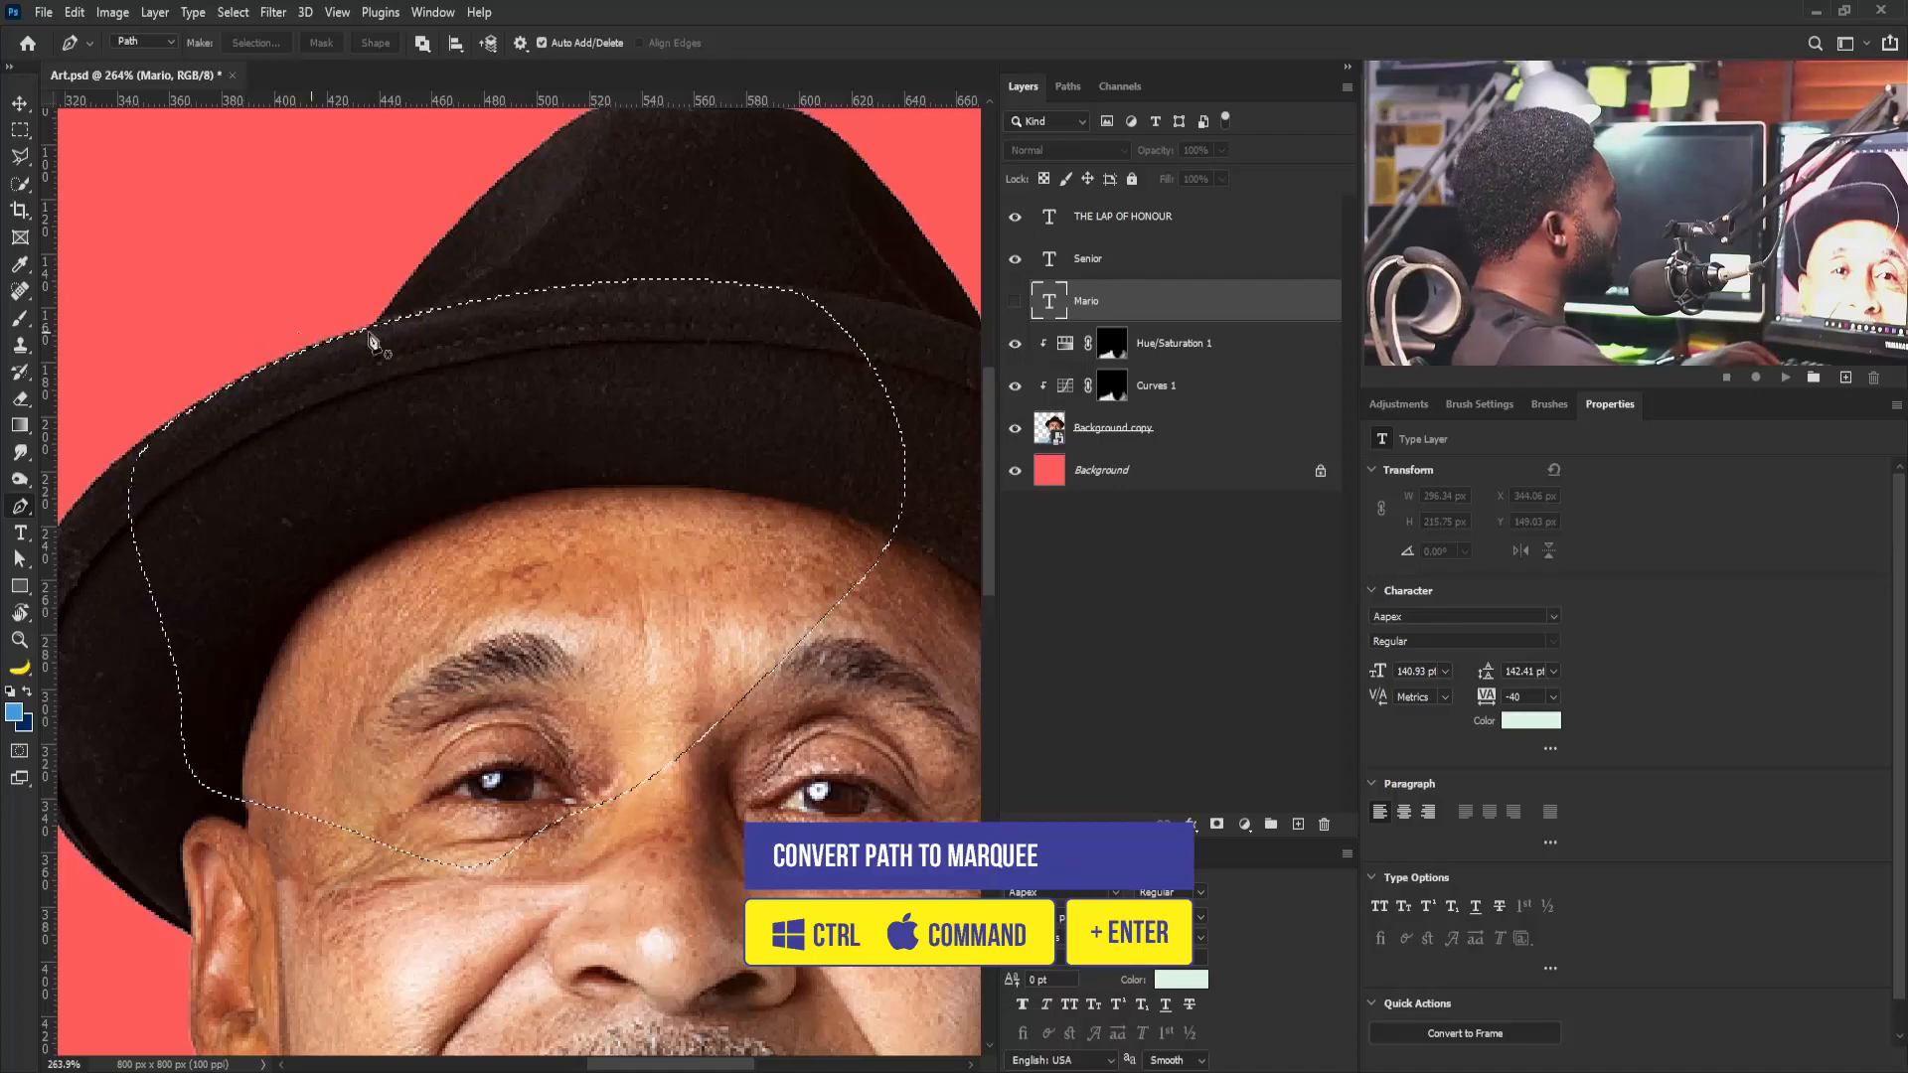
pyautogui.click(1014, 302)
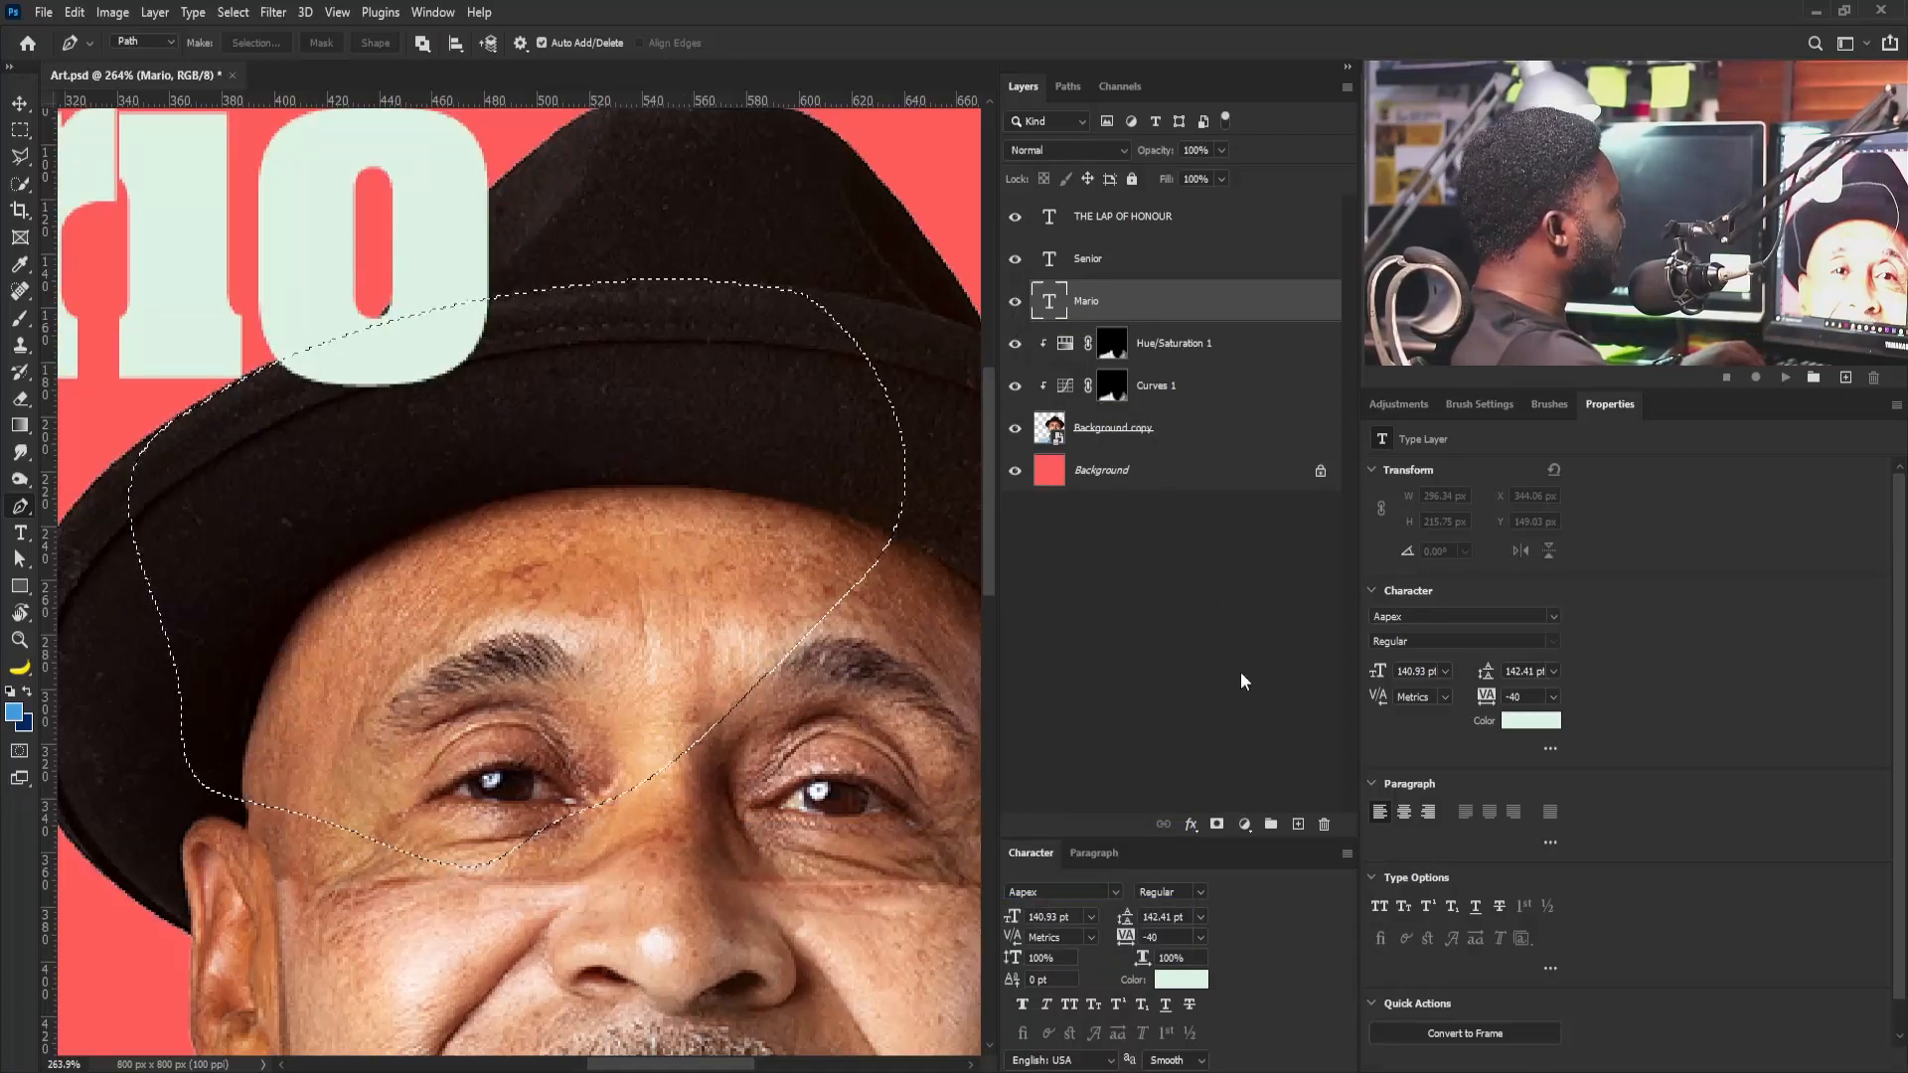
pyautogui.click(1219, 823)
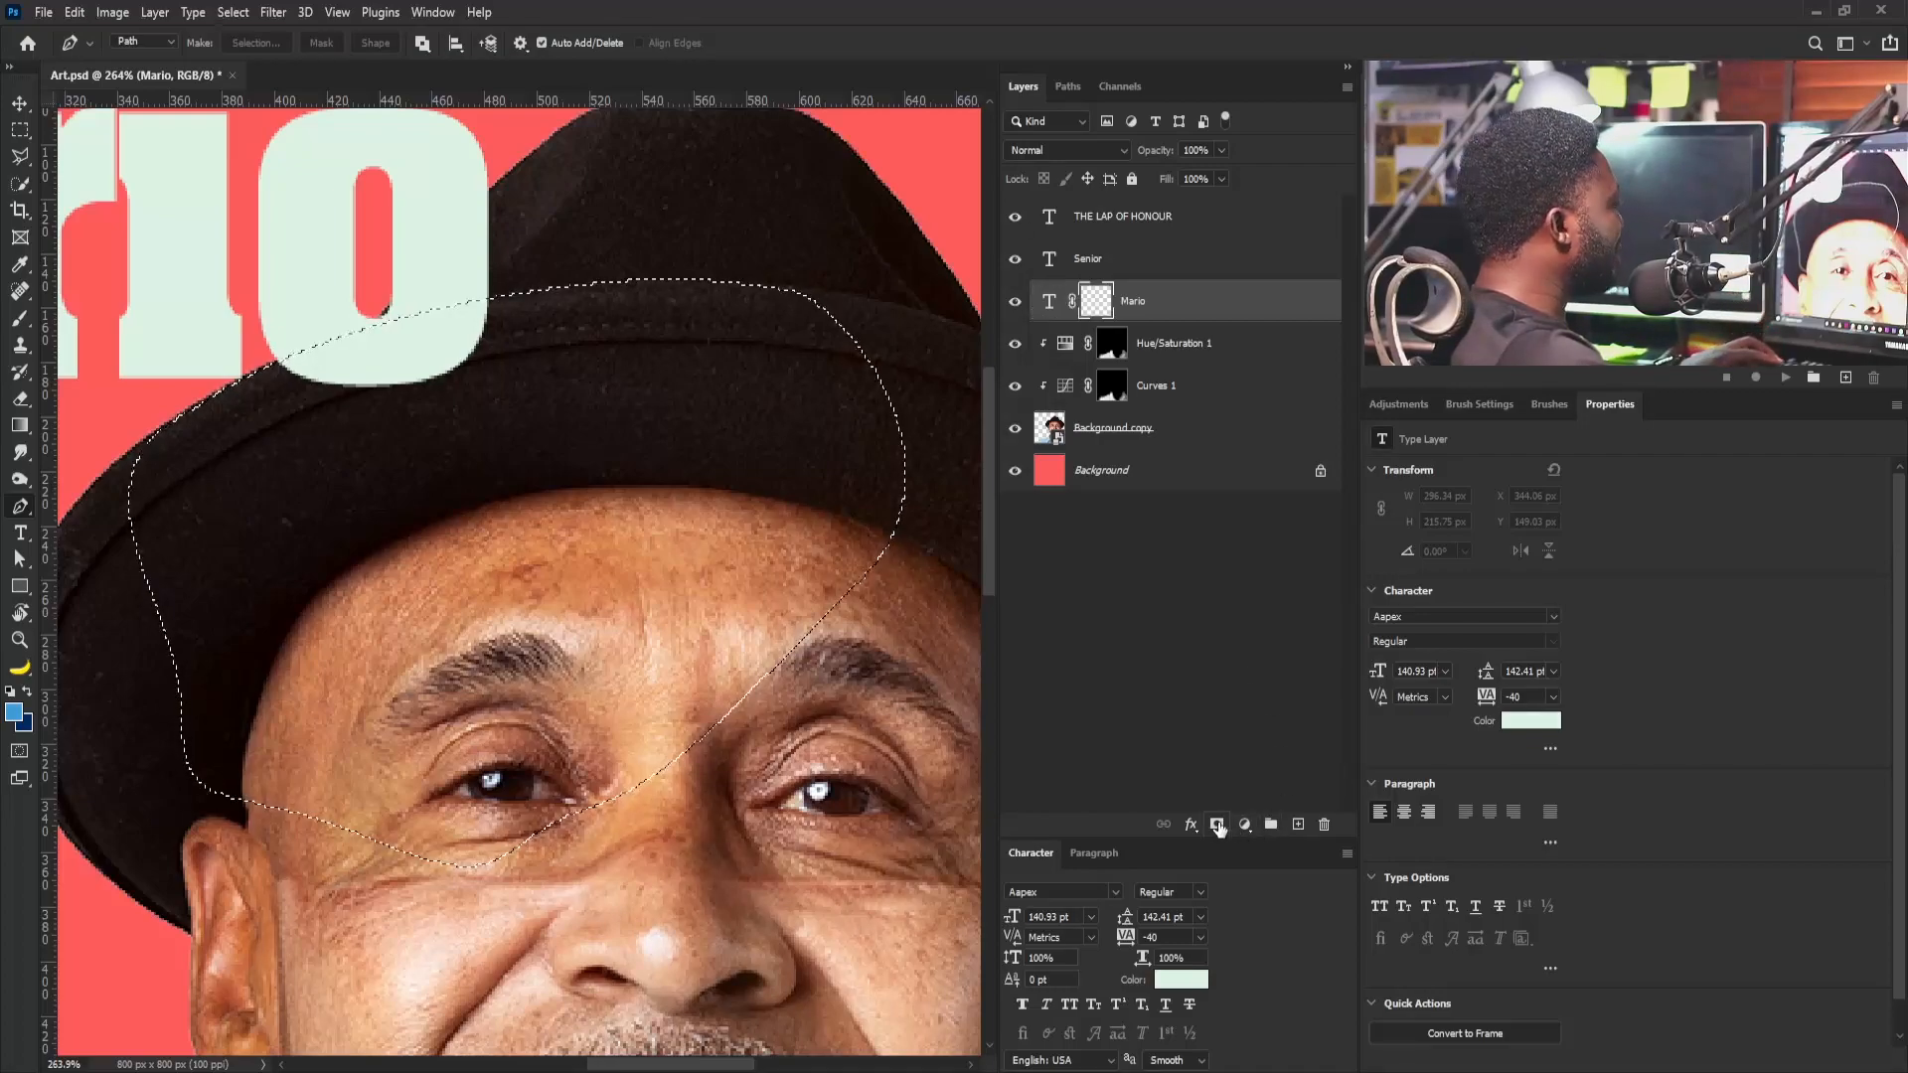
pyautogui.scroll(-4, 586, 351)
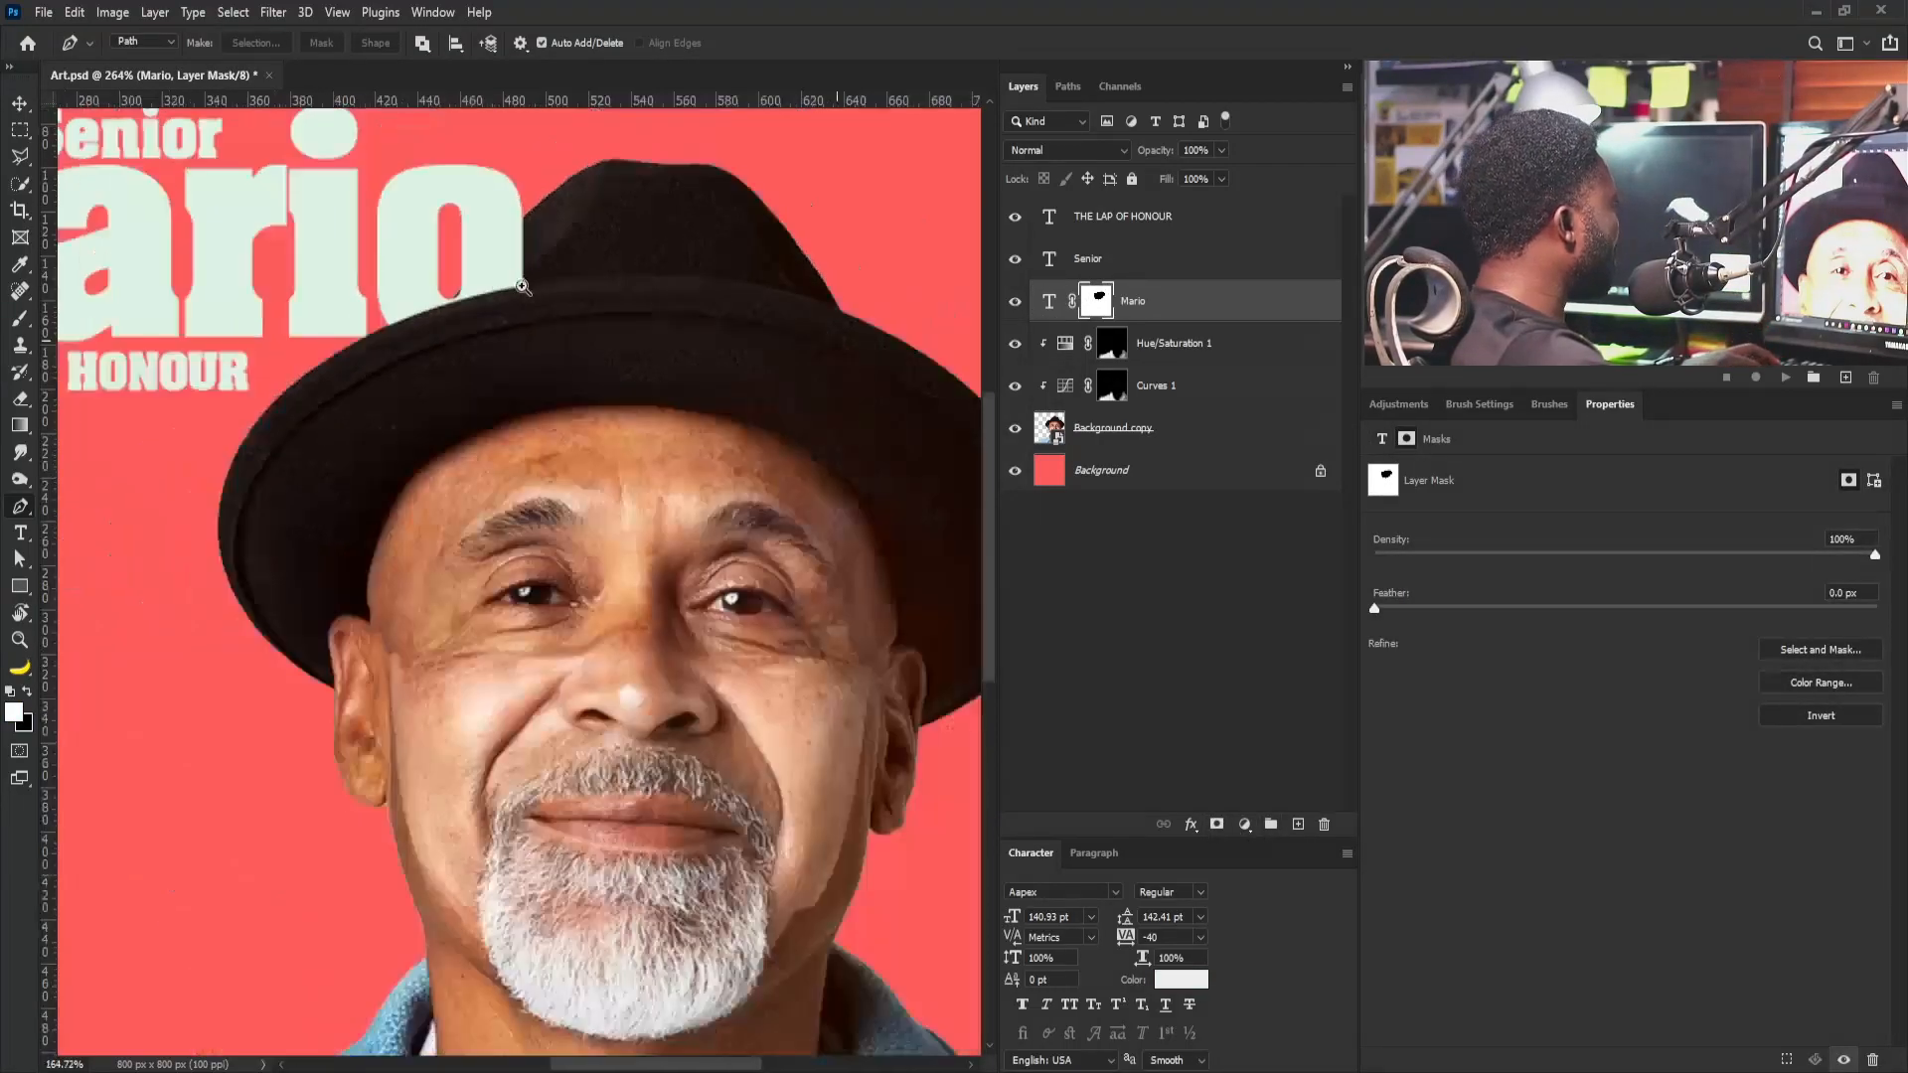
pyautogui.scroll(2, 541, 308)
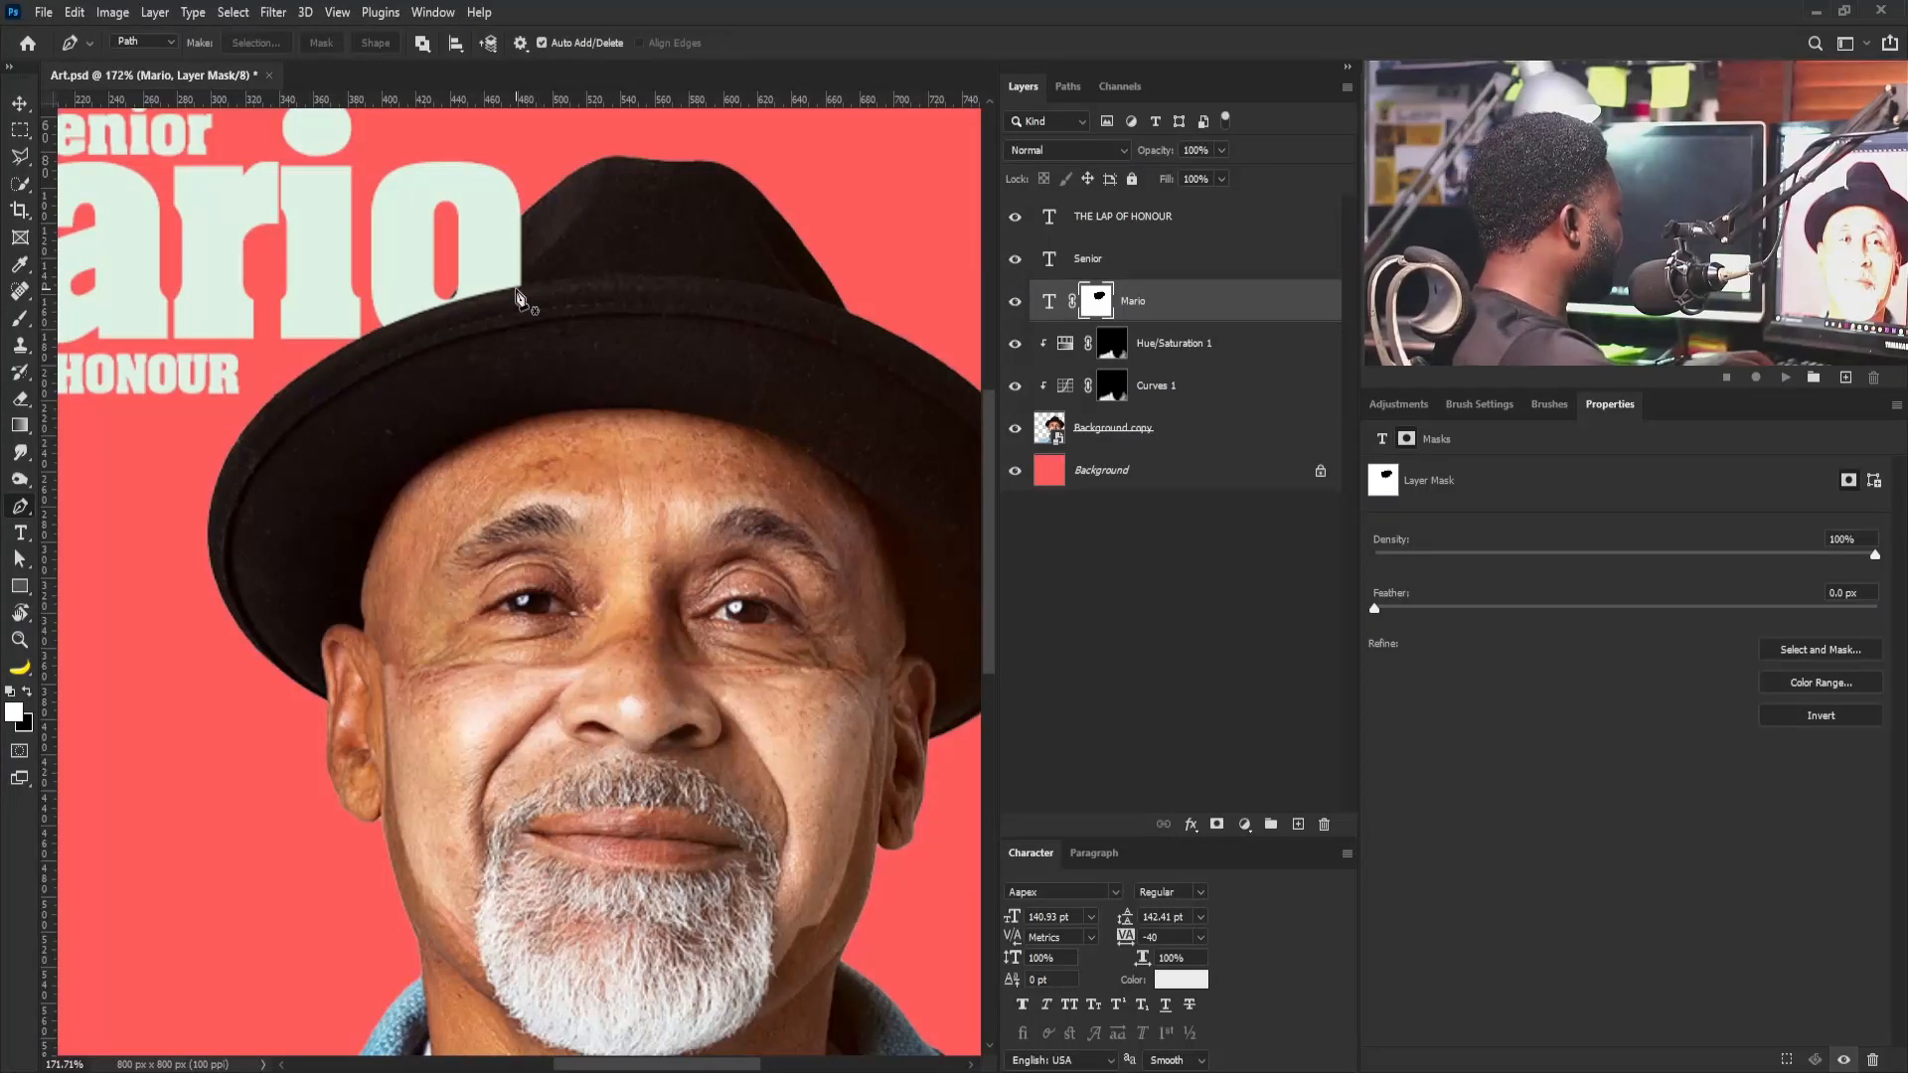
pyautogui.press('v')
pyautogui.scroll(-3, 542, 203)
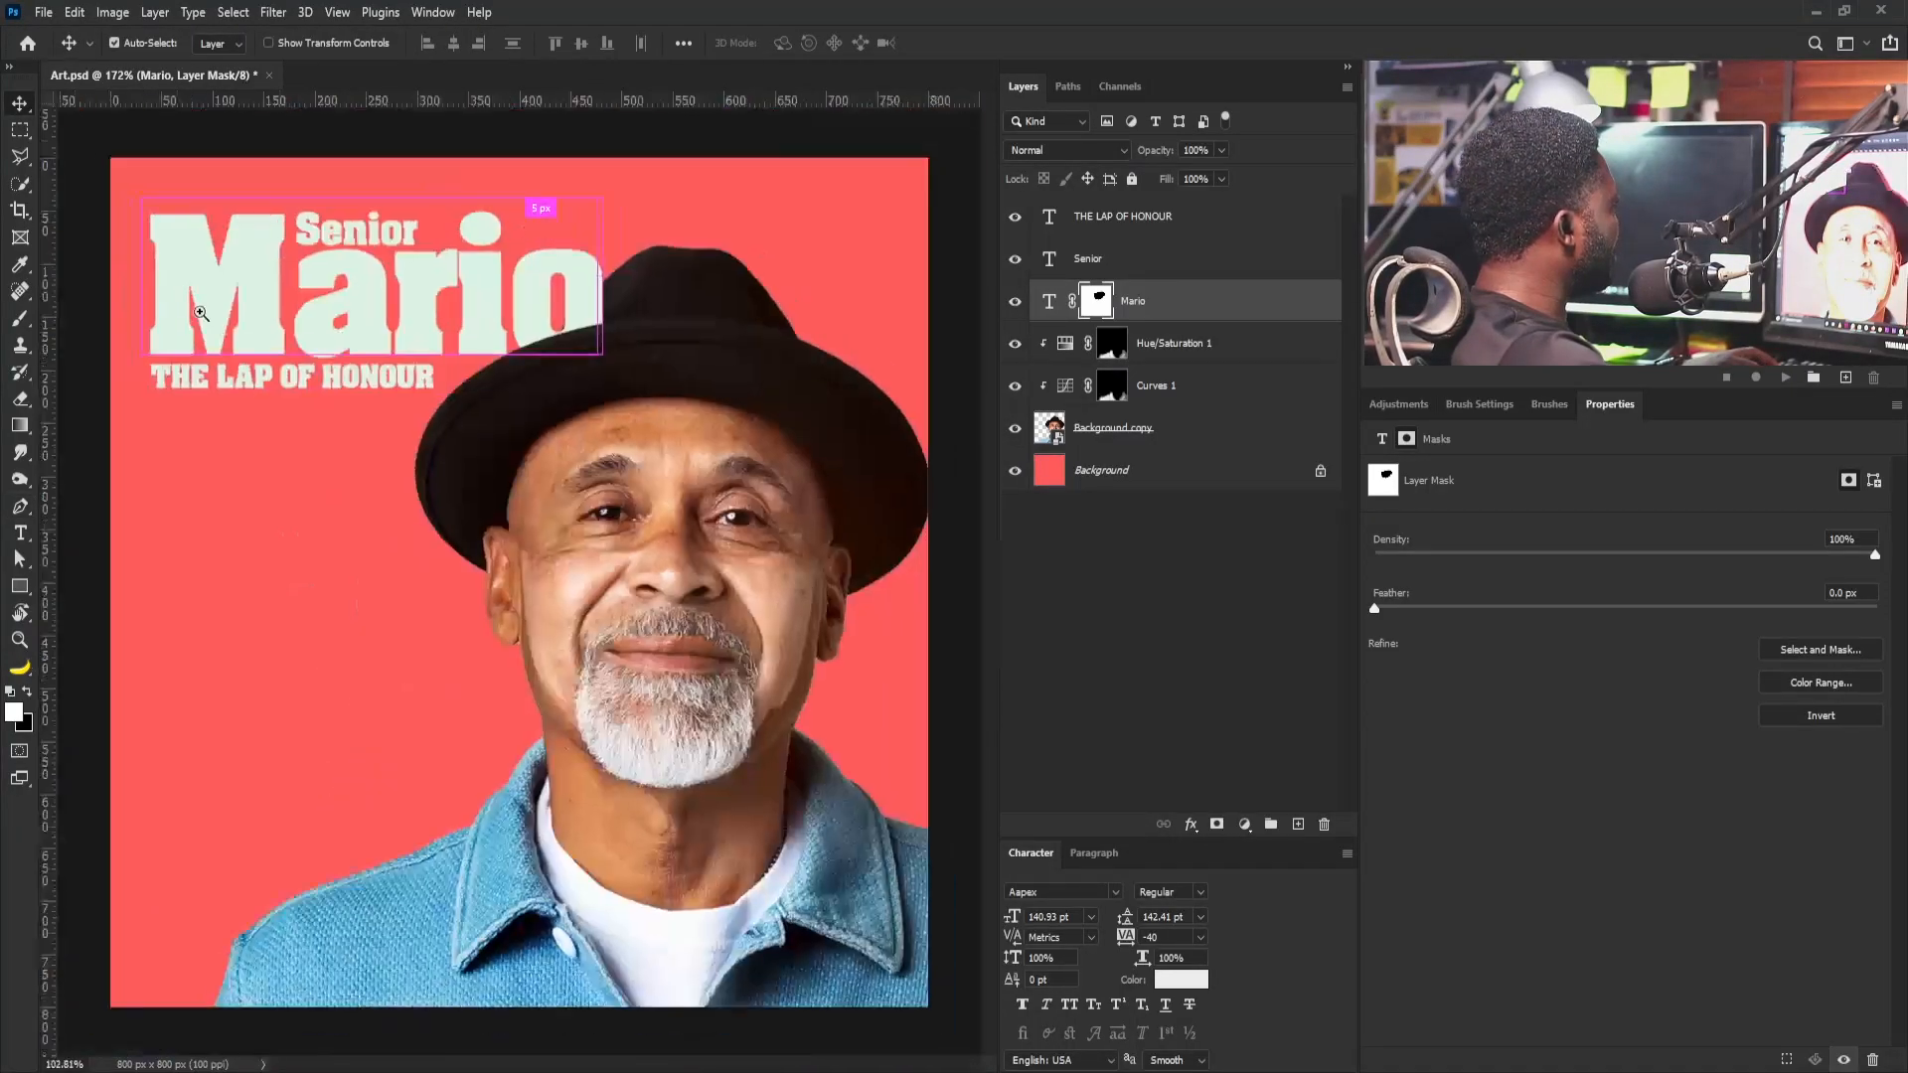
pyautogui.scroll(2, 427, 299)
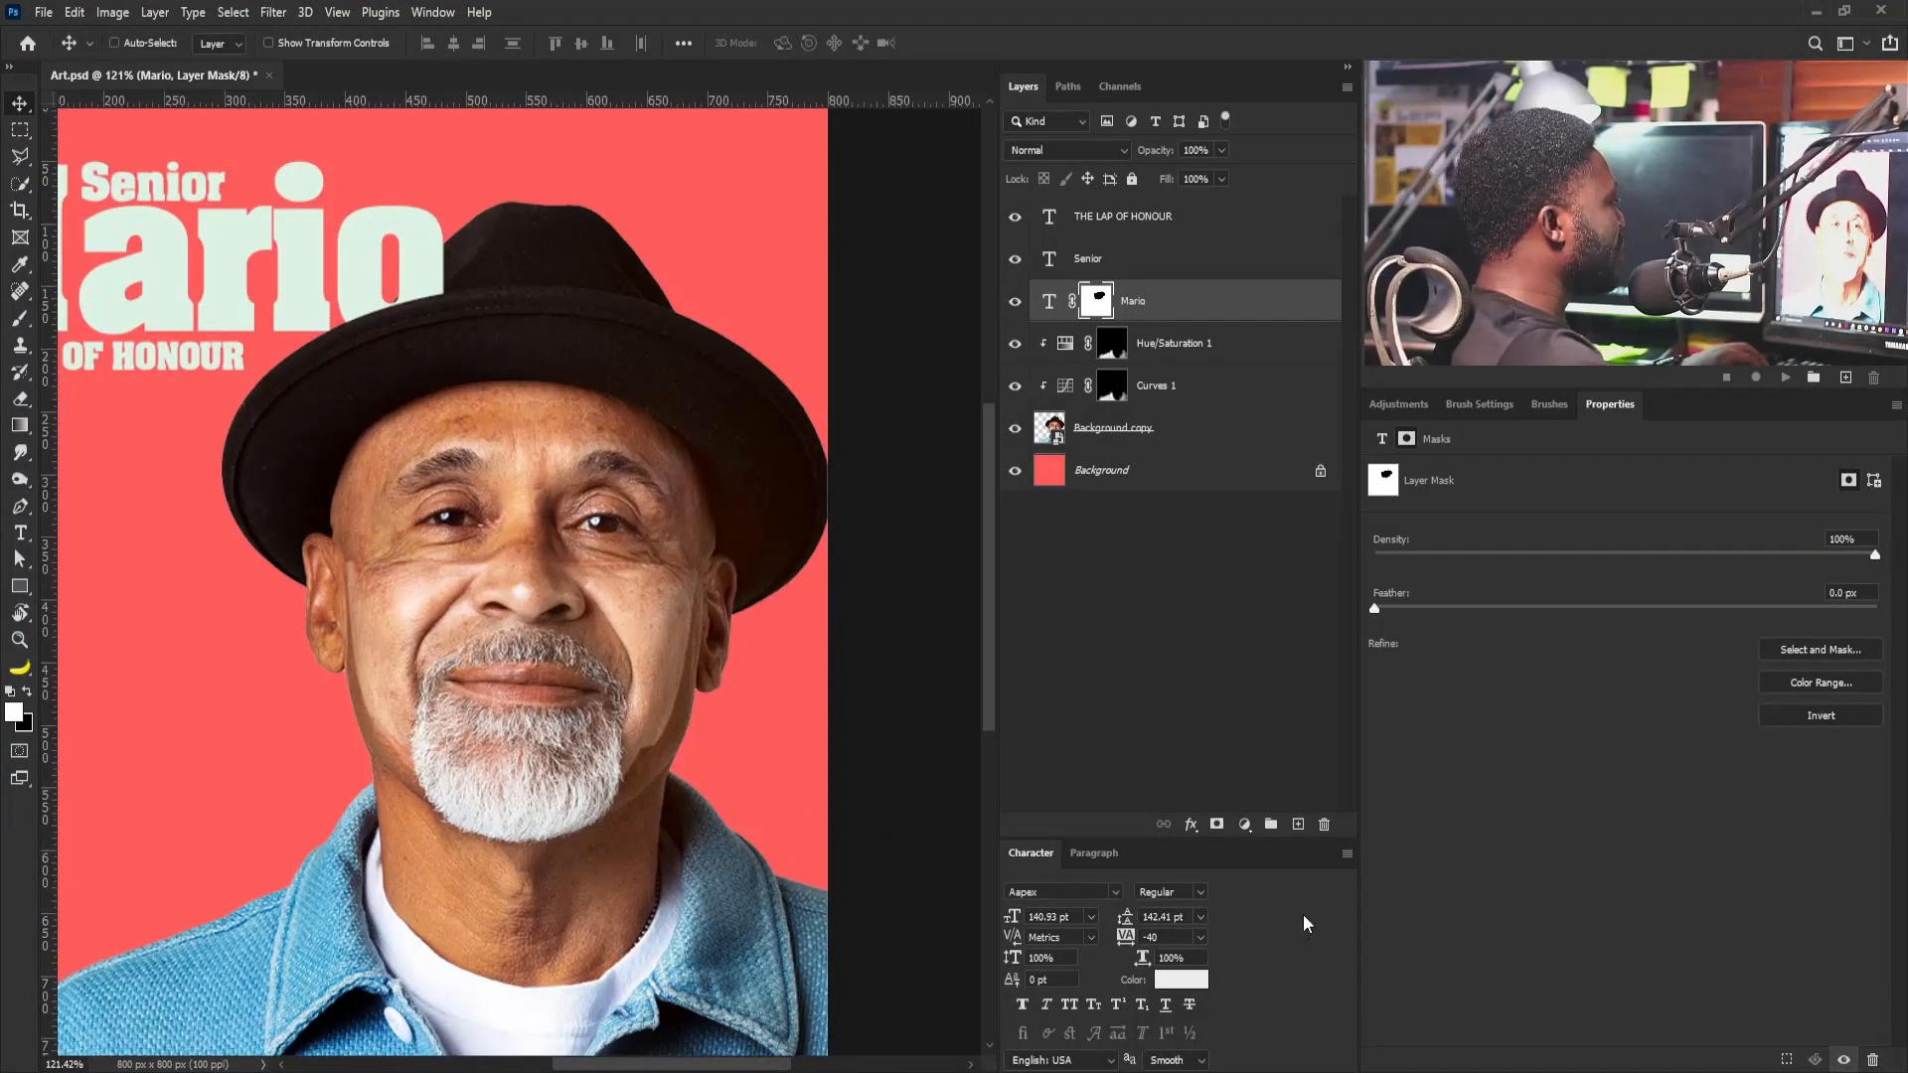
# Create a new layer named Shadow above the Mario layer and clip it to the title
pyautogui.keyDown('alt'); pyautogui.click(1291, 827); pyautogui.keyUp('alt')
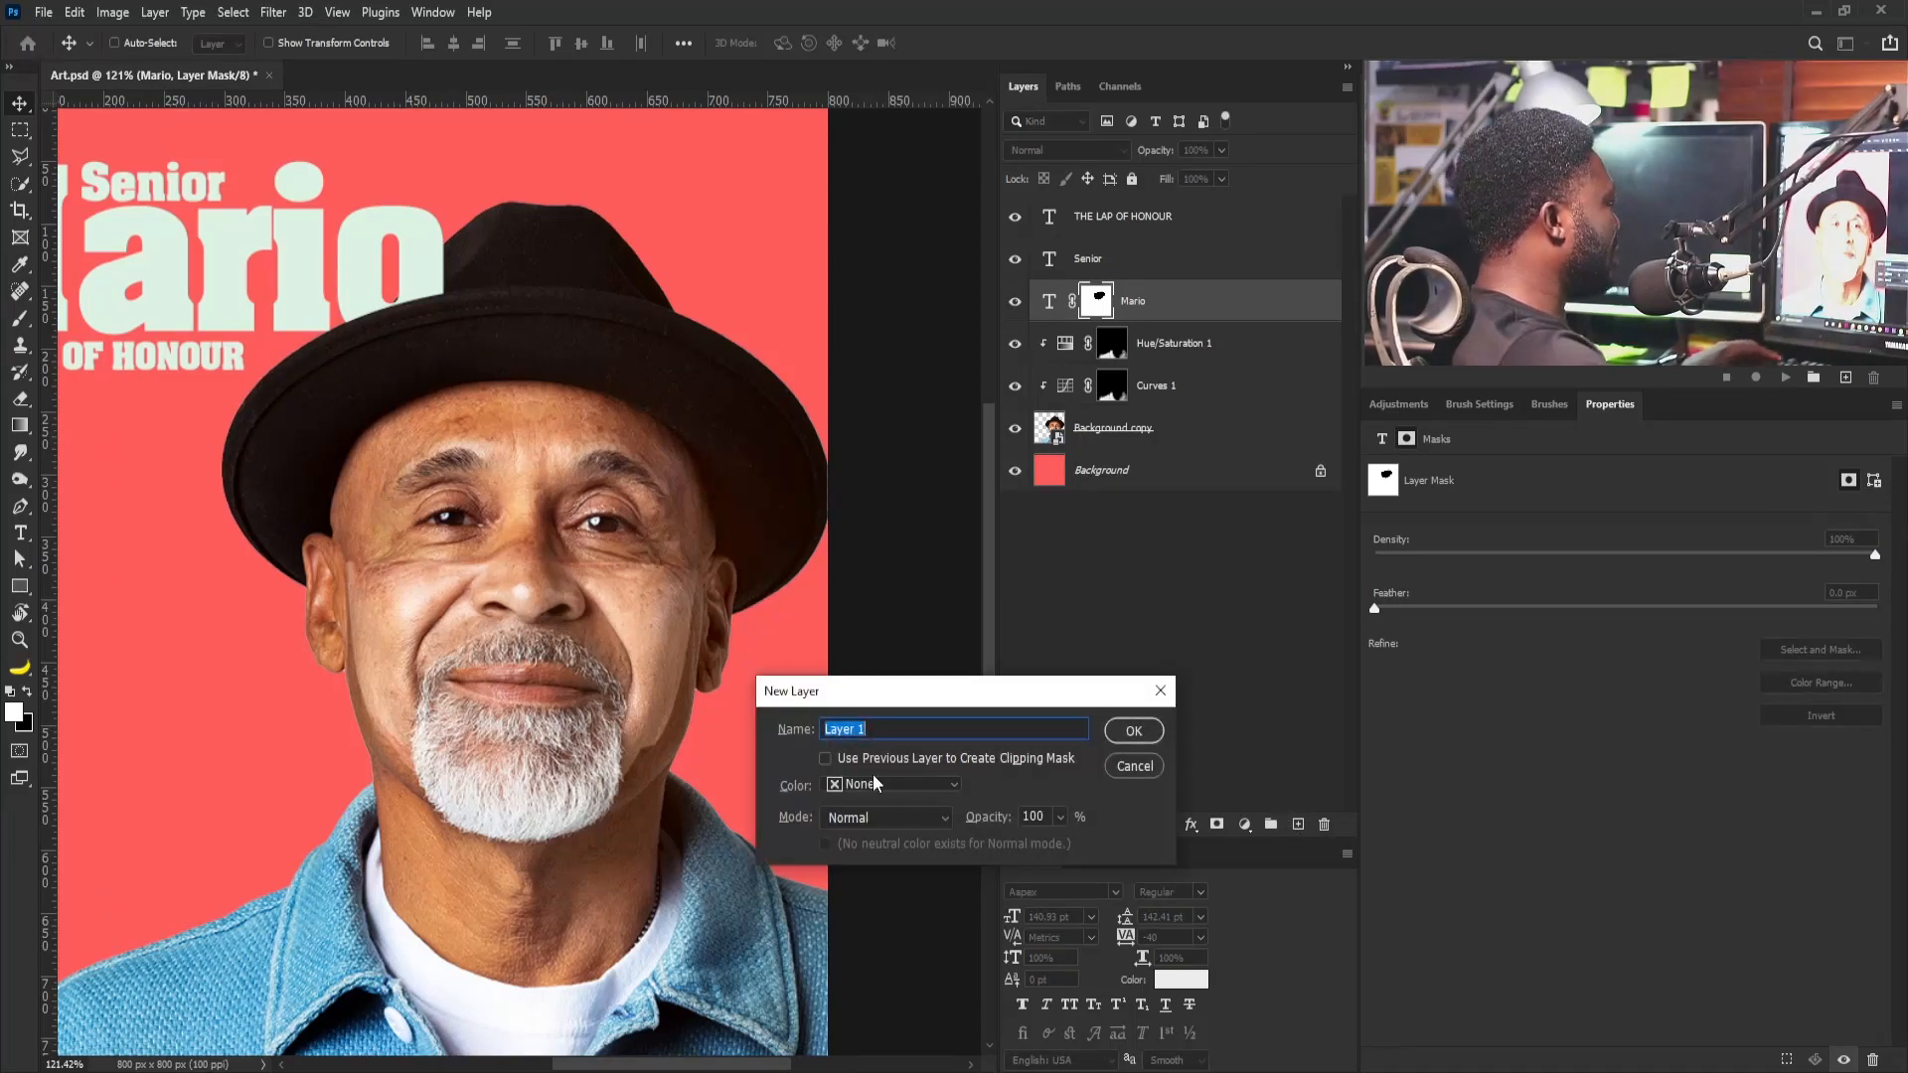
pyautogui.write('Sh')
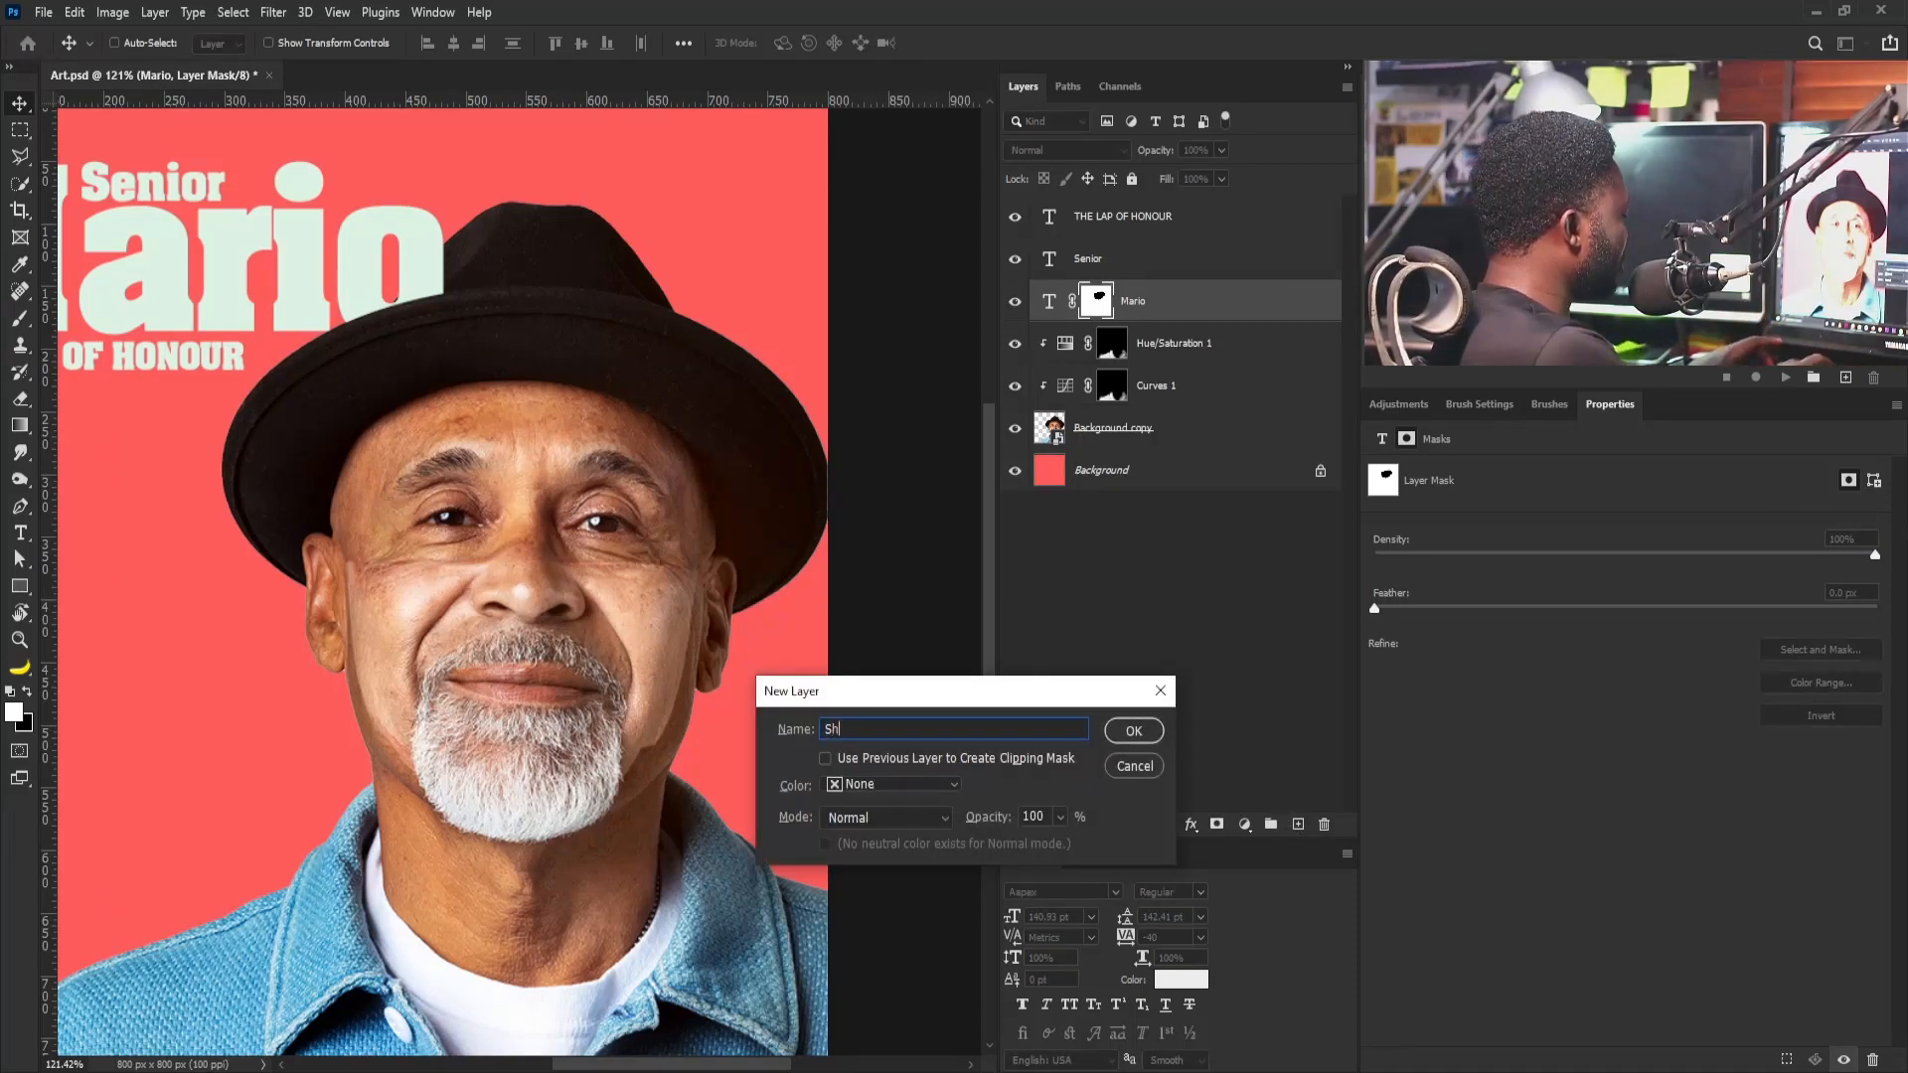
pyautogui.write('adow')
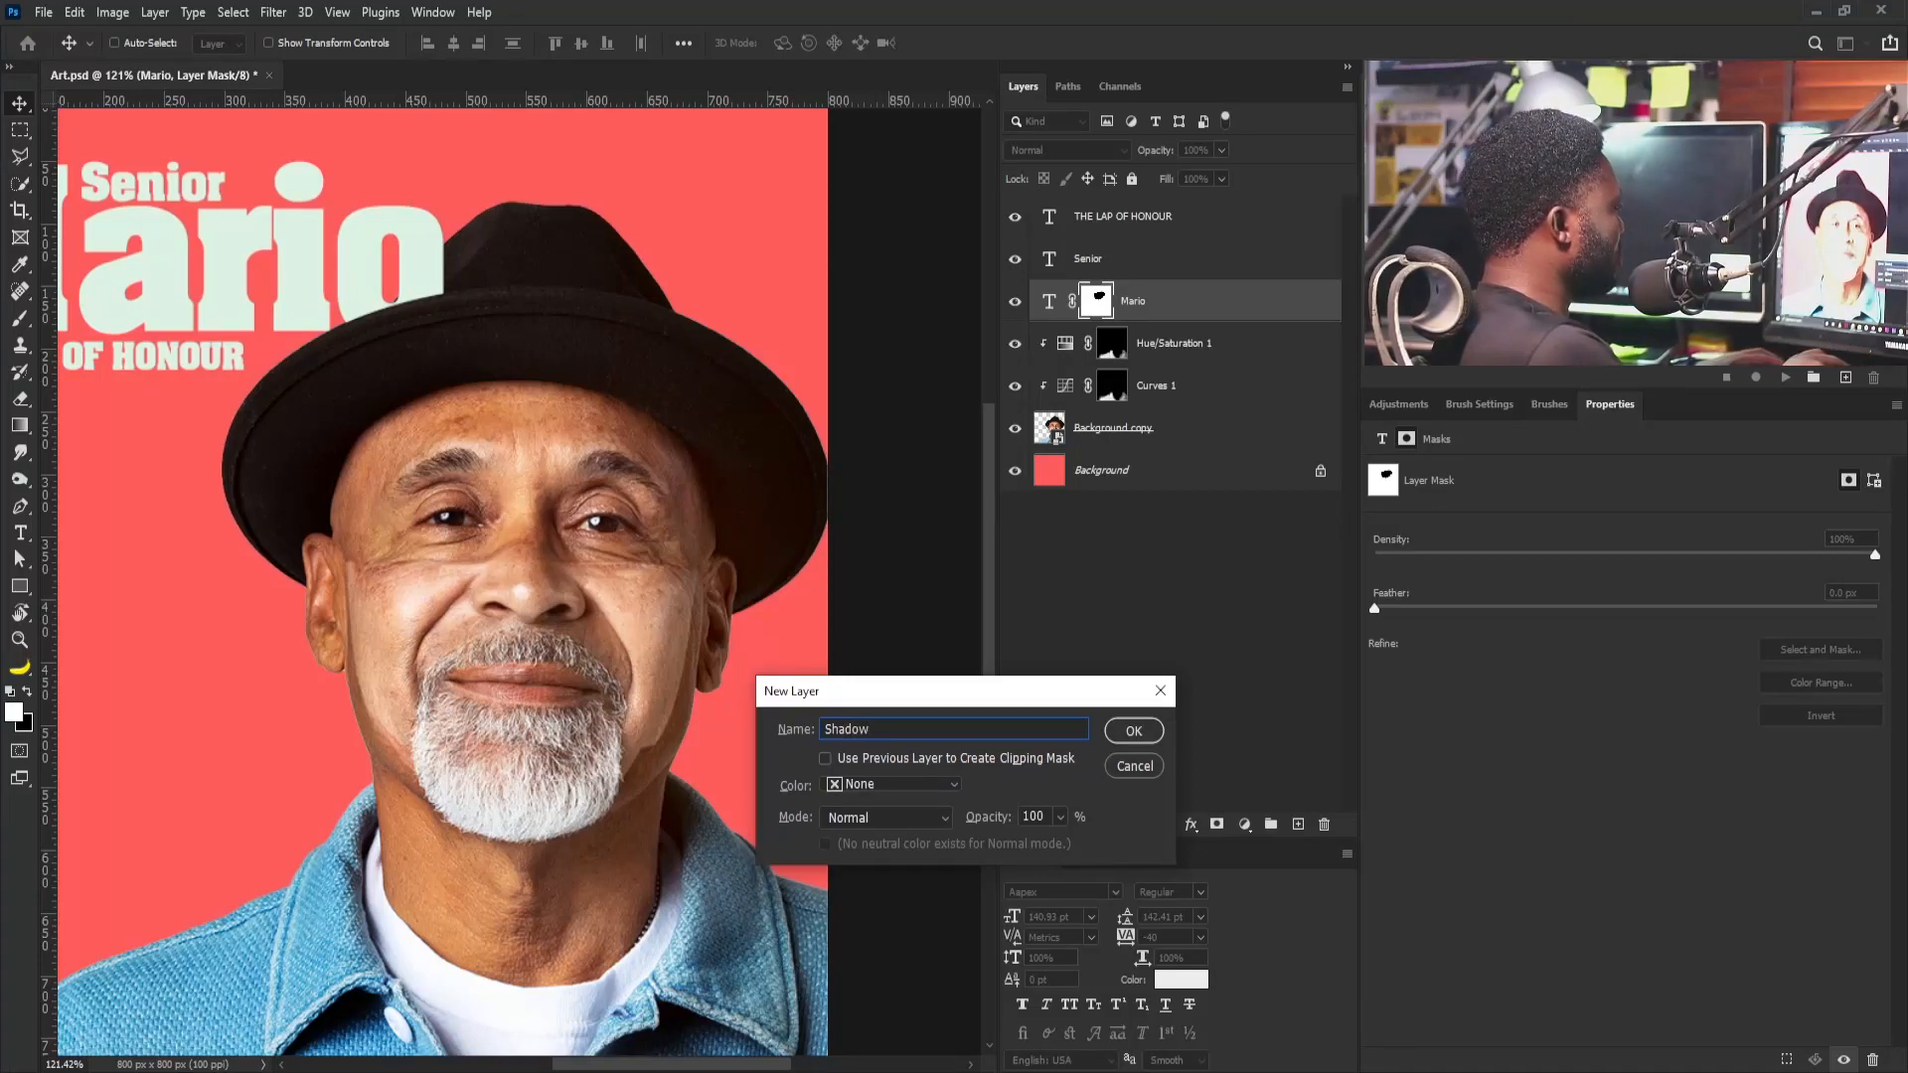
pyautogui.press('Return')
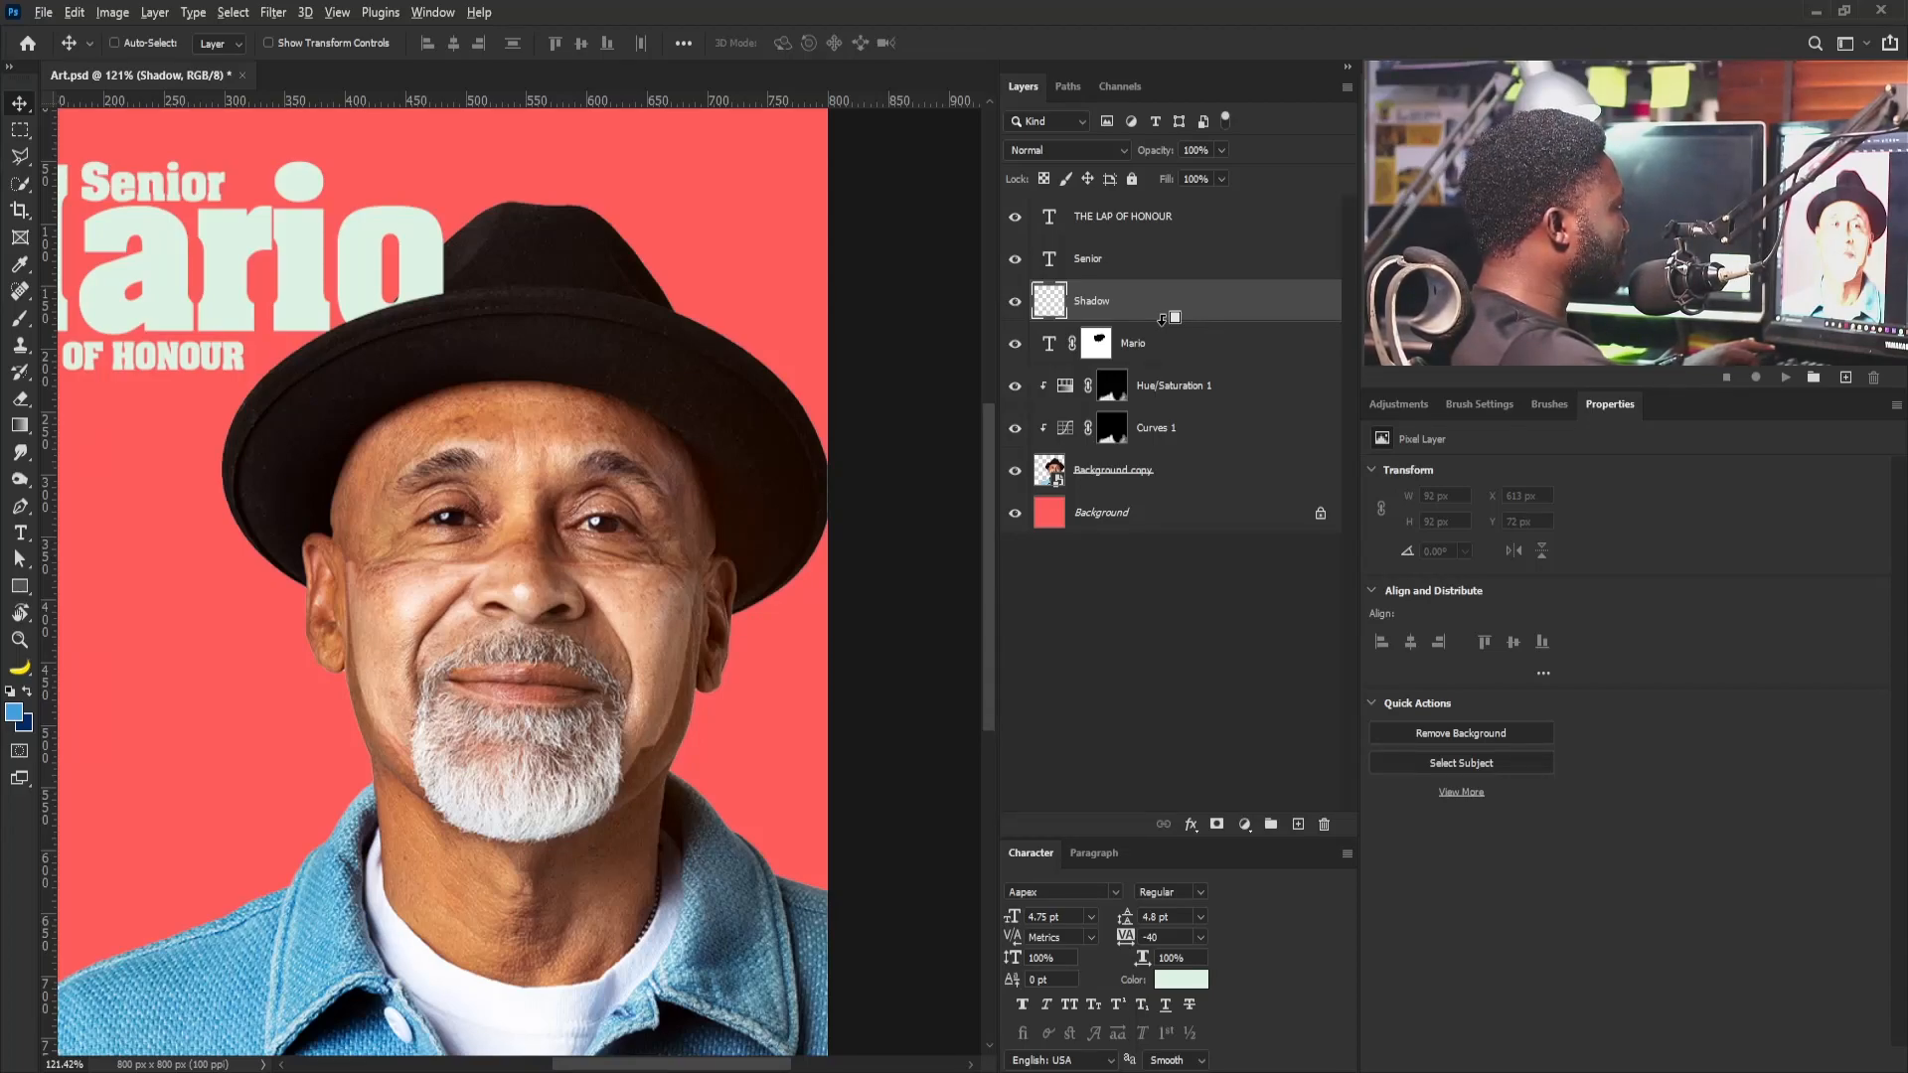
pyautogui.keyDown('alt'); pyautogui.click(1163, 318); pyautogui.keyUp('alt')
# Set the brush's foreground colour to the hat's dark brown, 190f0e, and show the brush tip settings
pyautogui.scroll(2, 338, 273)
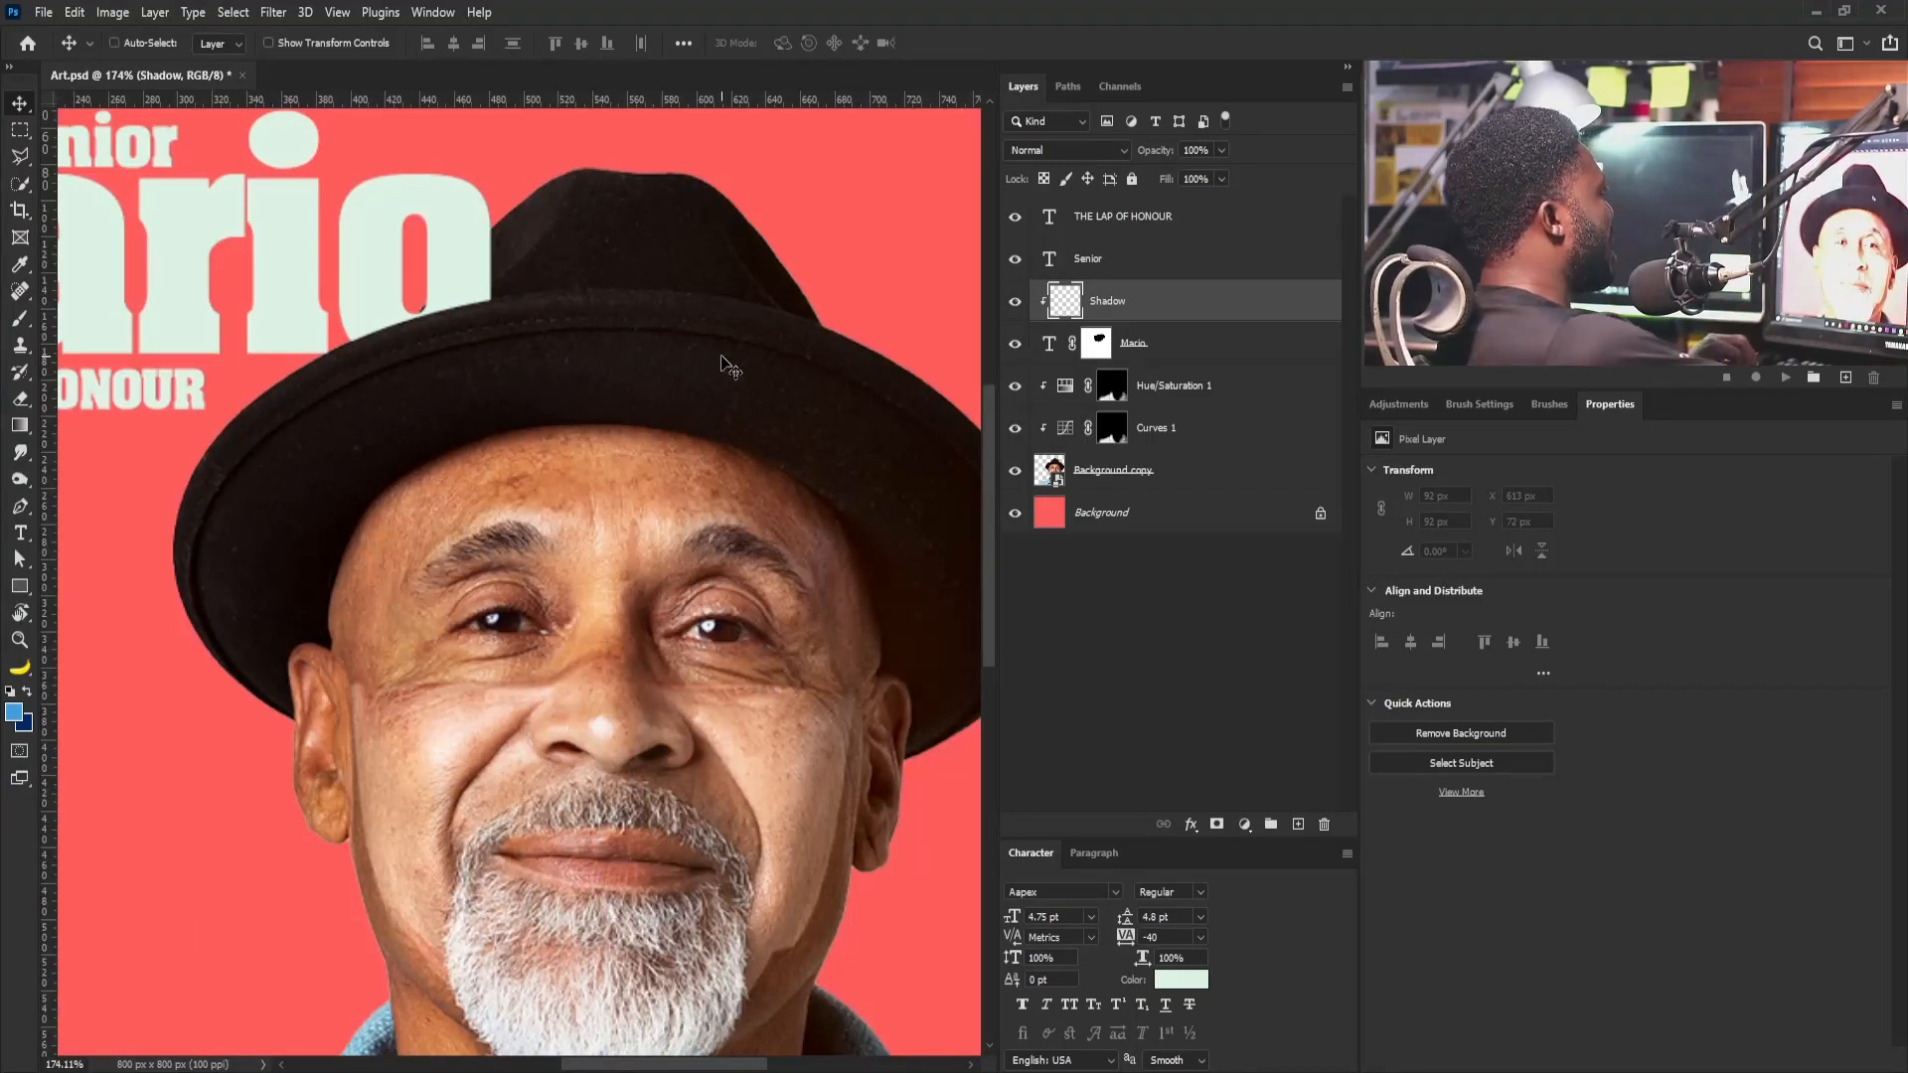
pyautogui.press('b')
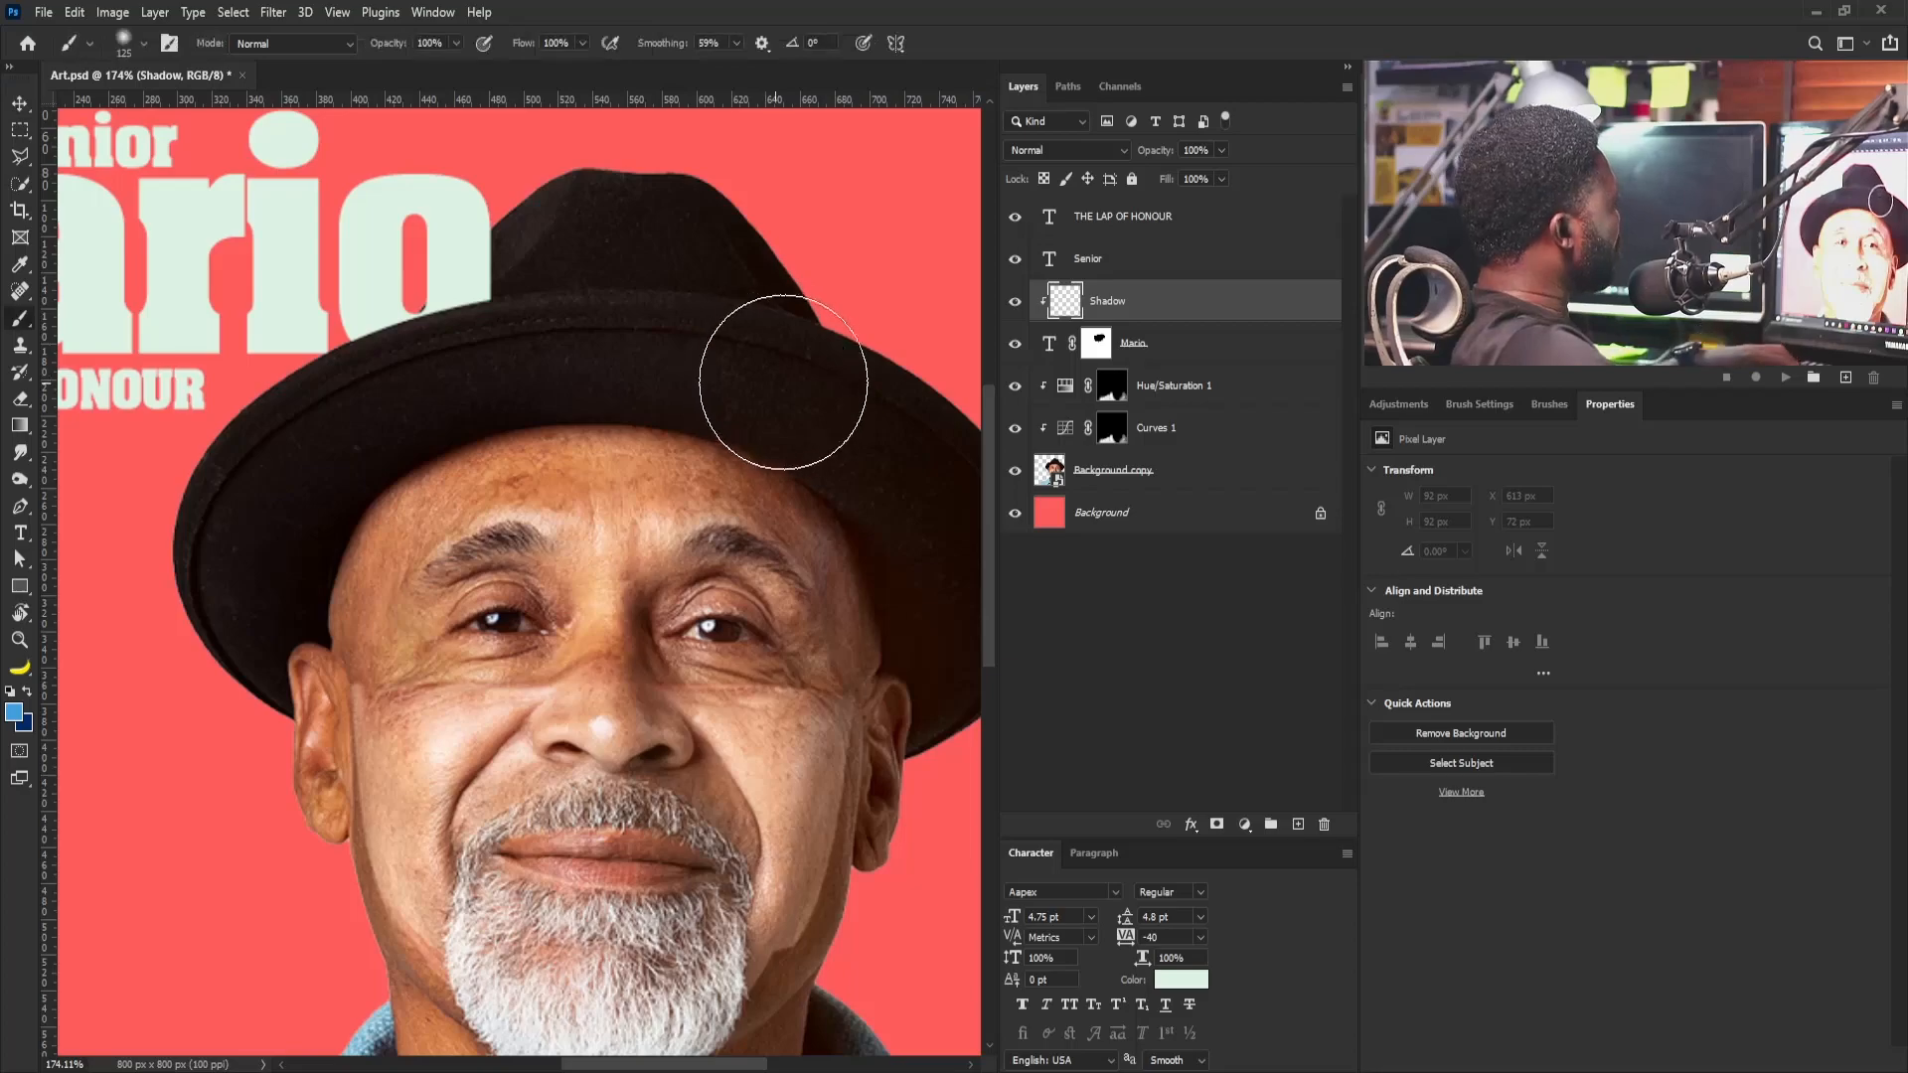
pyautogui.click(16, 717)
pyautogui.click(334, 426)
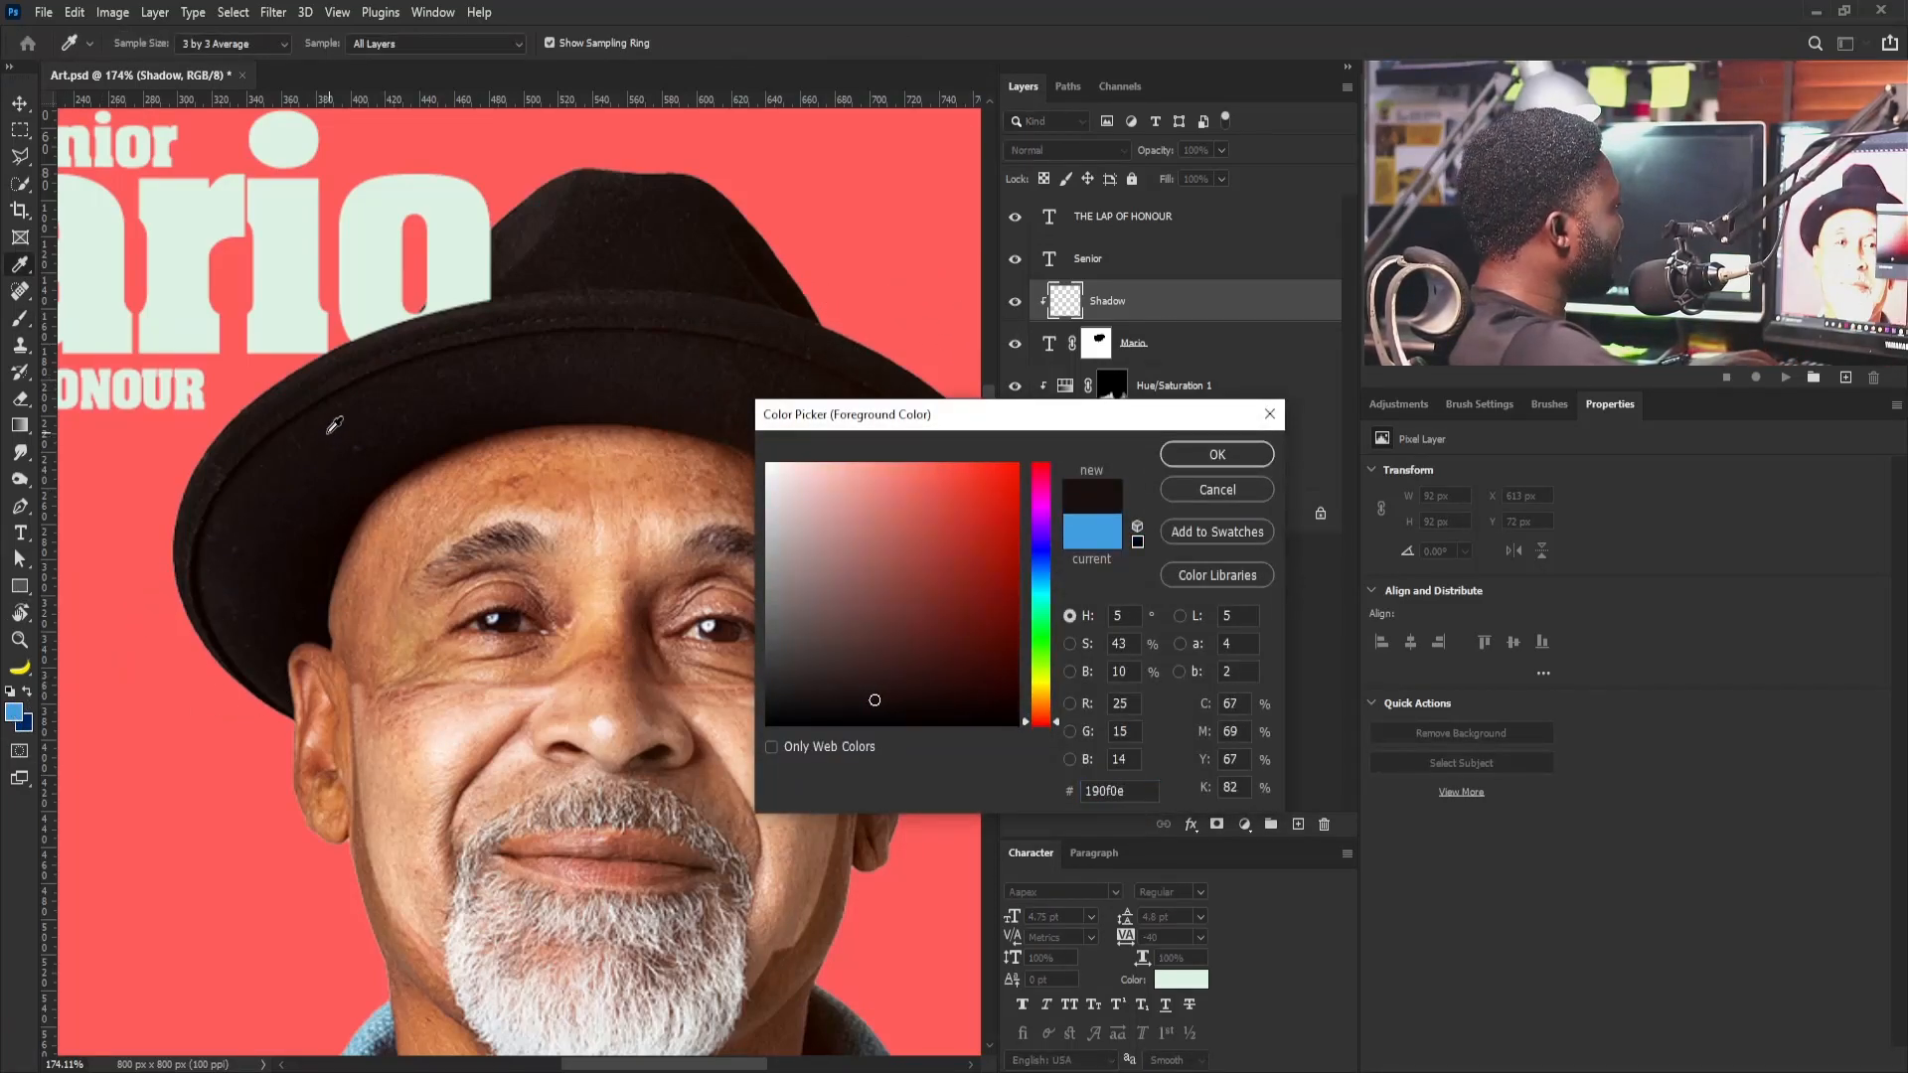
pyautogui.click(1230, 456)
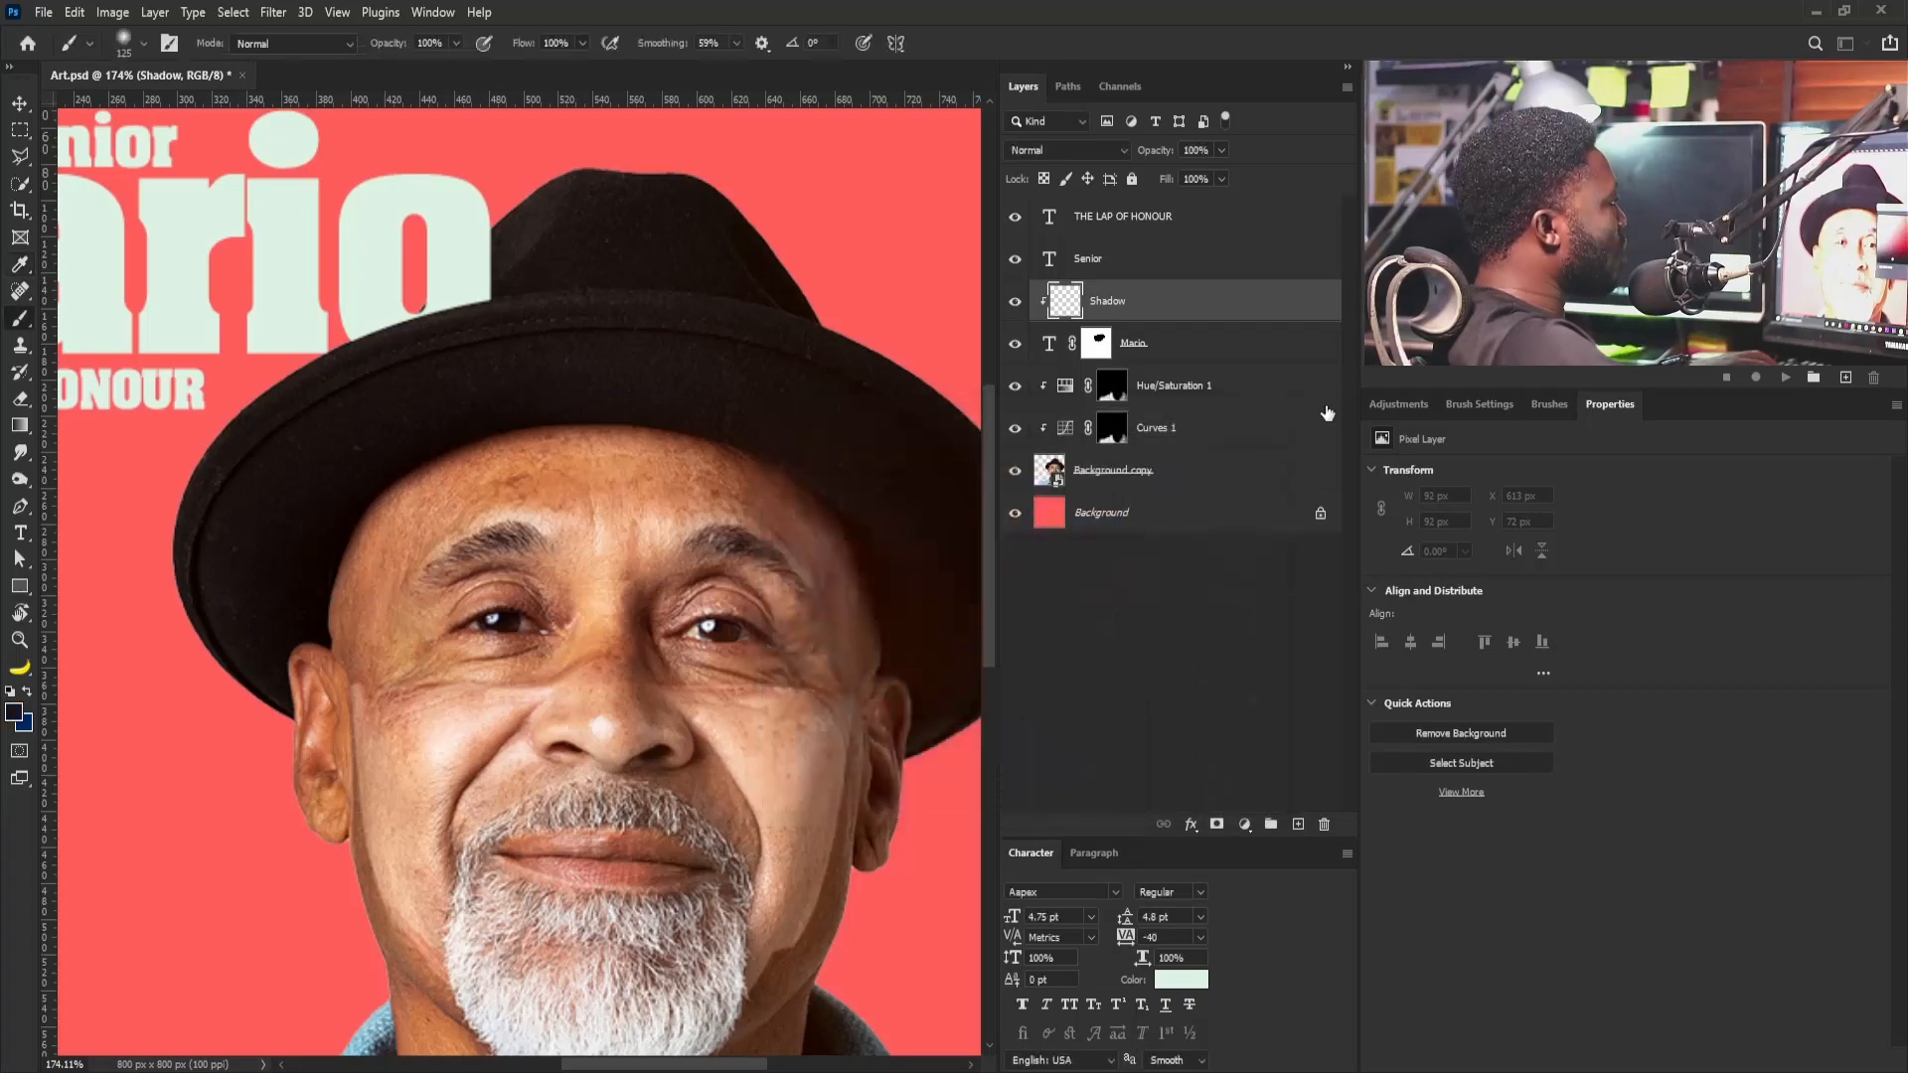
pyautogui.click(1480, 405)
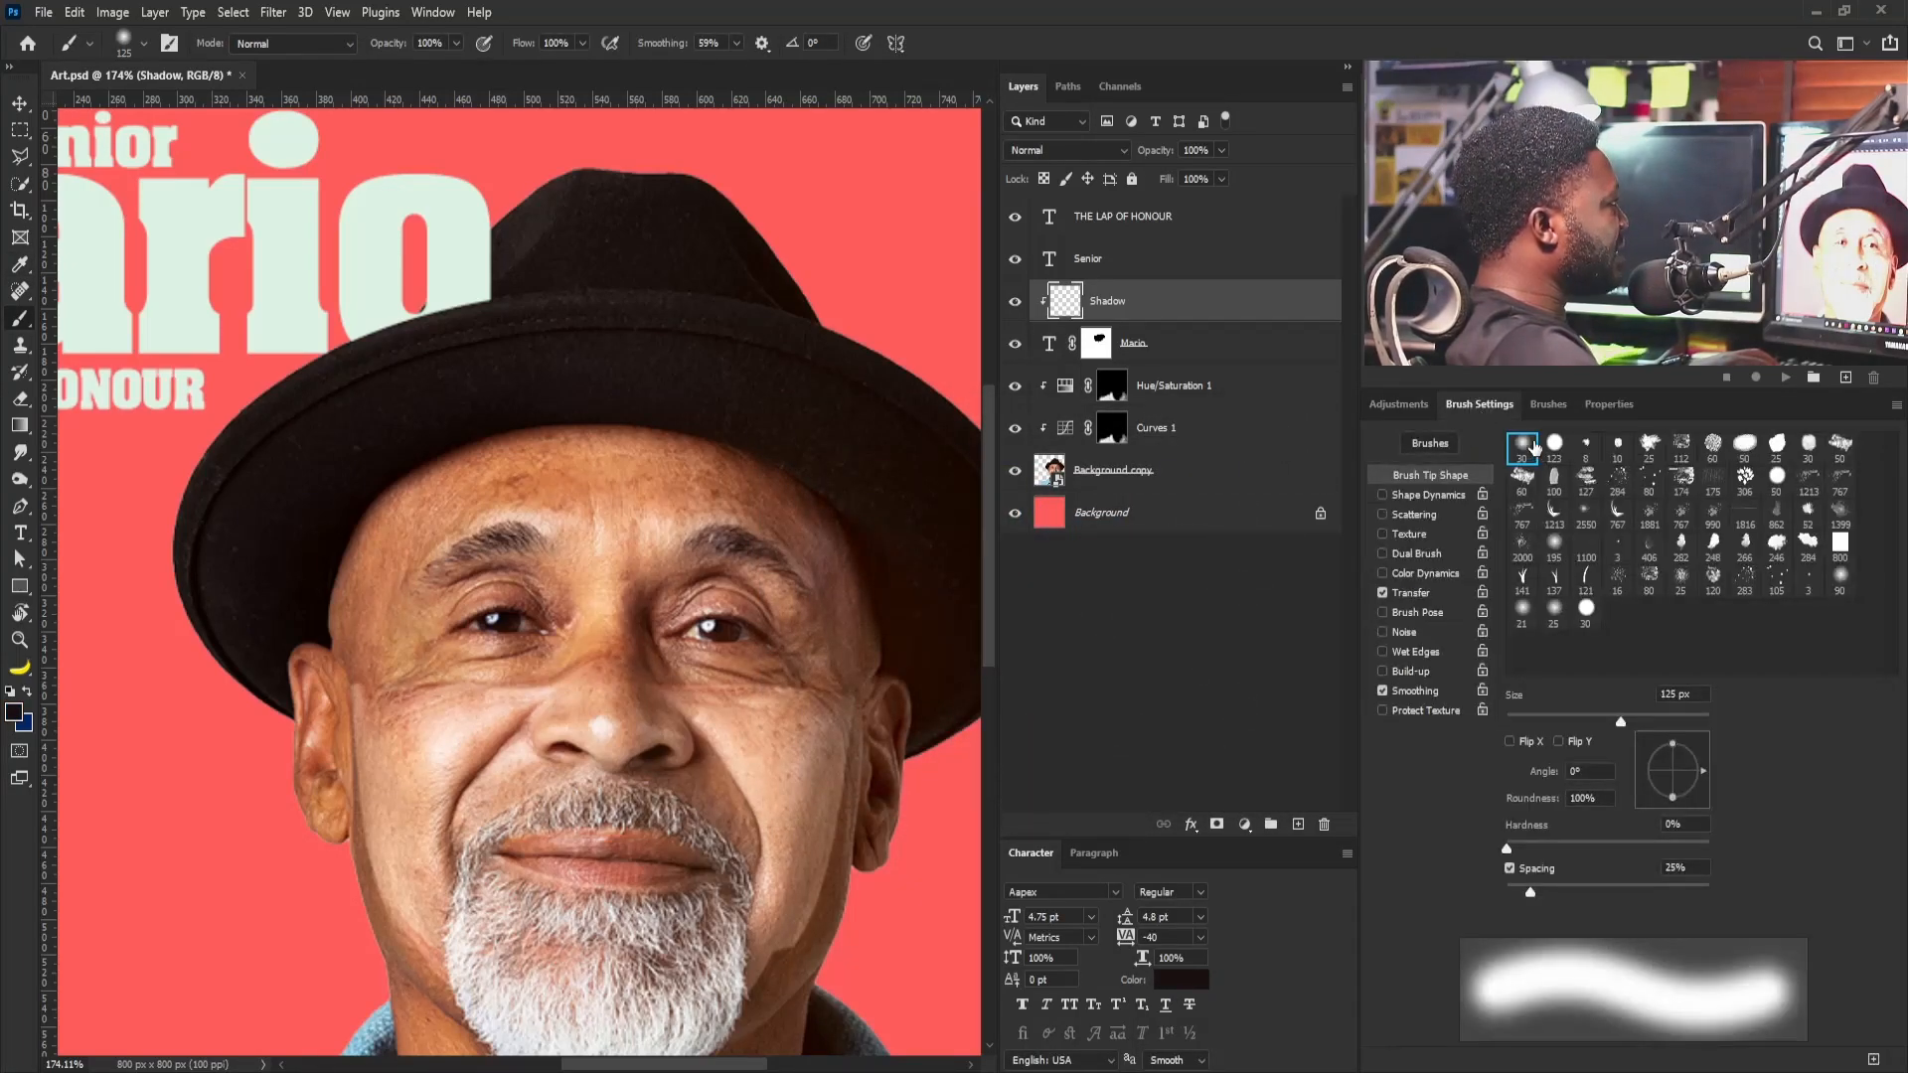
# Paint a soft shadow on the title's lower edge along the hat brim, reducing the brush from 125 px to 35 px
pyautogui.moveTo(443, 430); pyautogui.dragTo(468, 404)
pyautogui.moveTo(595, 377)
pyautogui.mouseDown()
pyautogui.moveTo(424, 386)
pyautogui.moveTo(404, 442)
pyautogui.mouseUp()
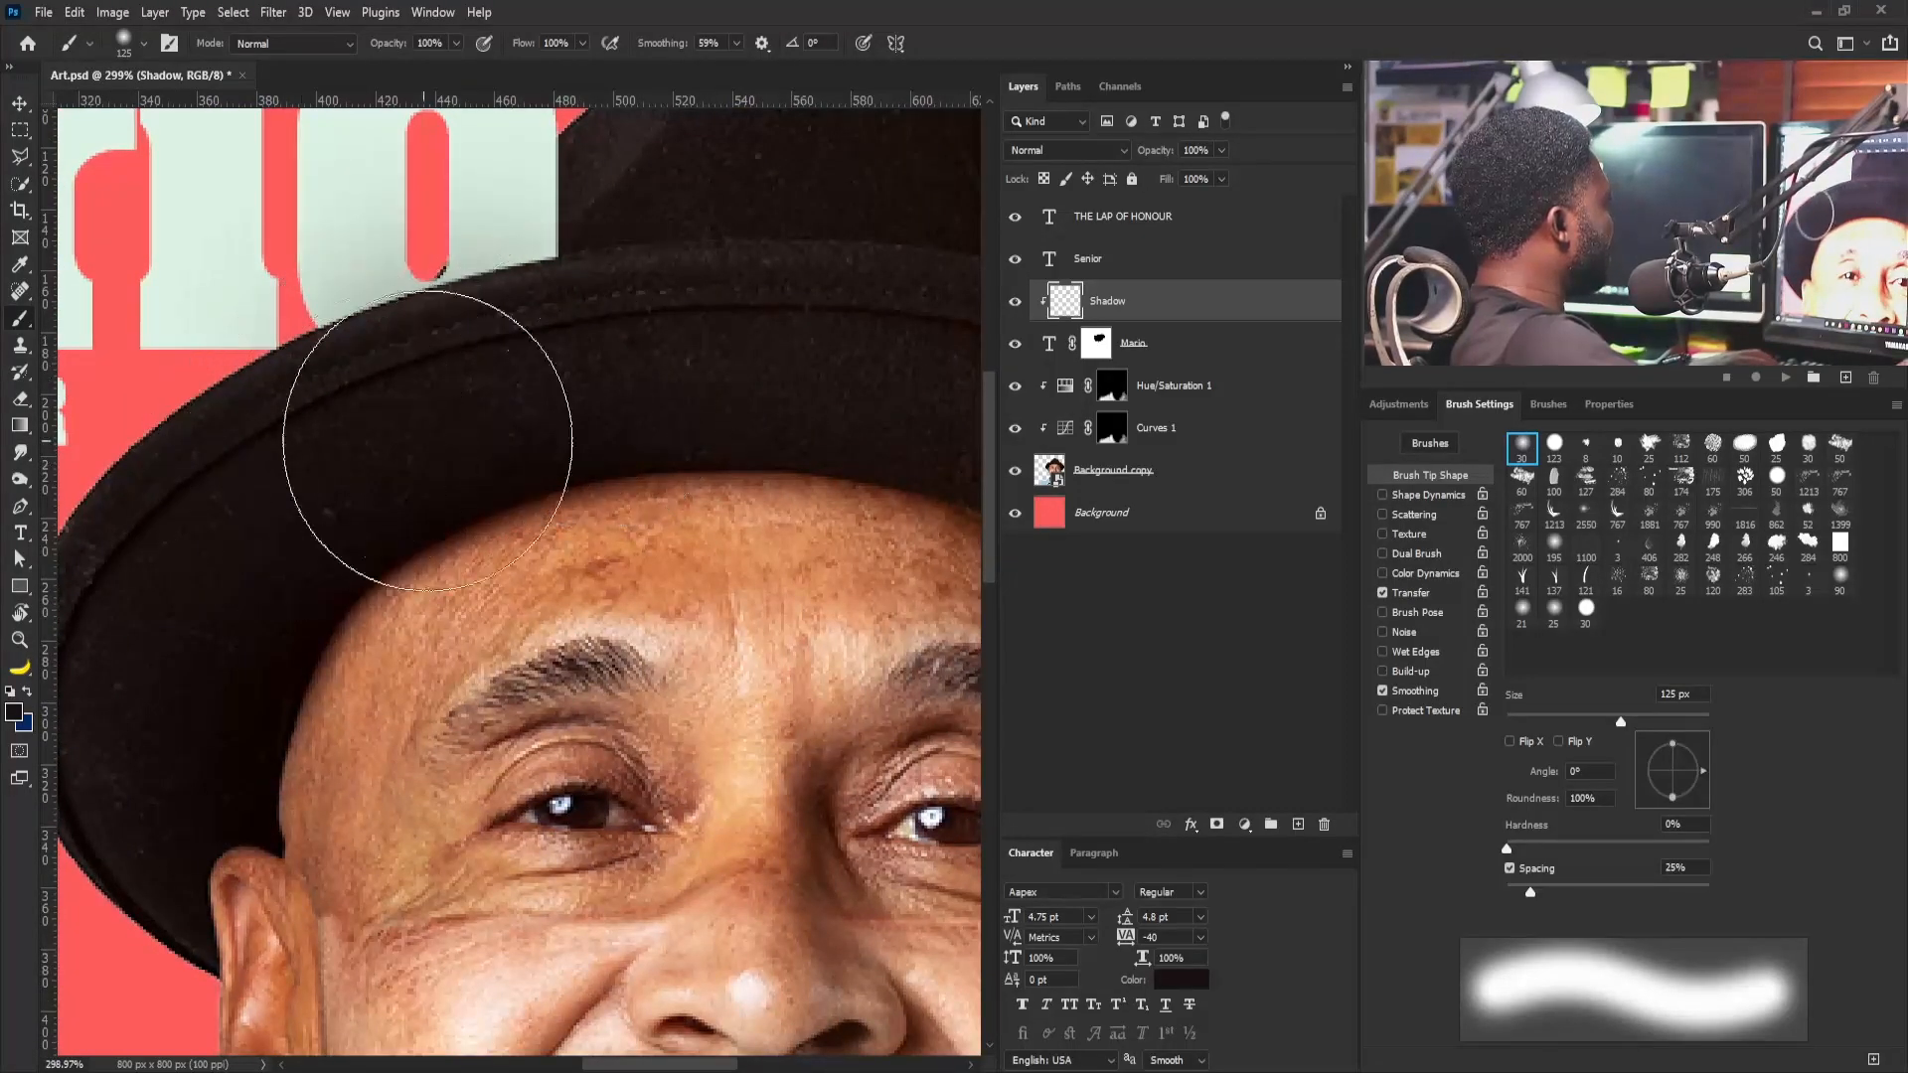
pyautogui.press('[')
pyautogui.press('[')
pyautogui.press('[')
pyautogui.press('[')
pyautogui.press('[')
pyautogui.press('[')
pyautogui.press('[')
pyautogui.press('[')
pyautogui.press('[')
pyautogui.moveTo(327, 369)
pyautogui.mouseDown()
pyautogui.moveTo(427, 310)
pyautogui.moveTo(571, 279)
pyautogui.mouseUp()
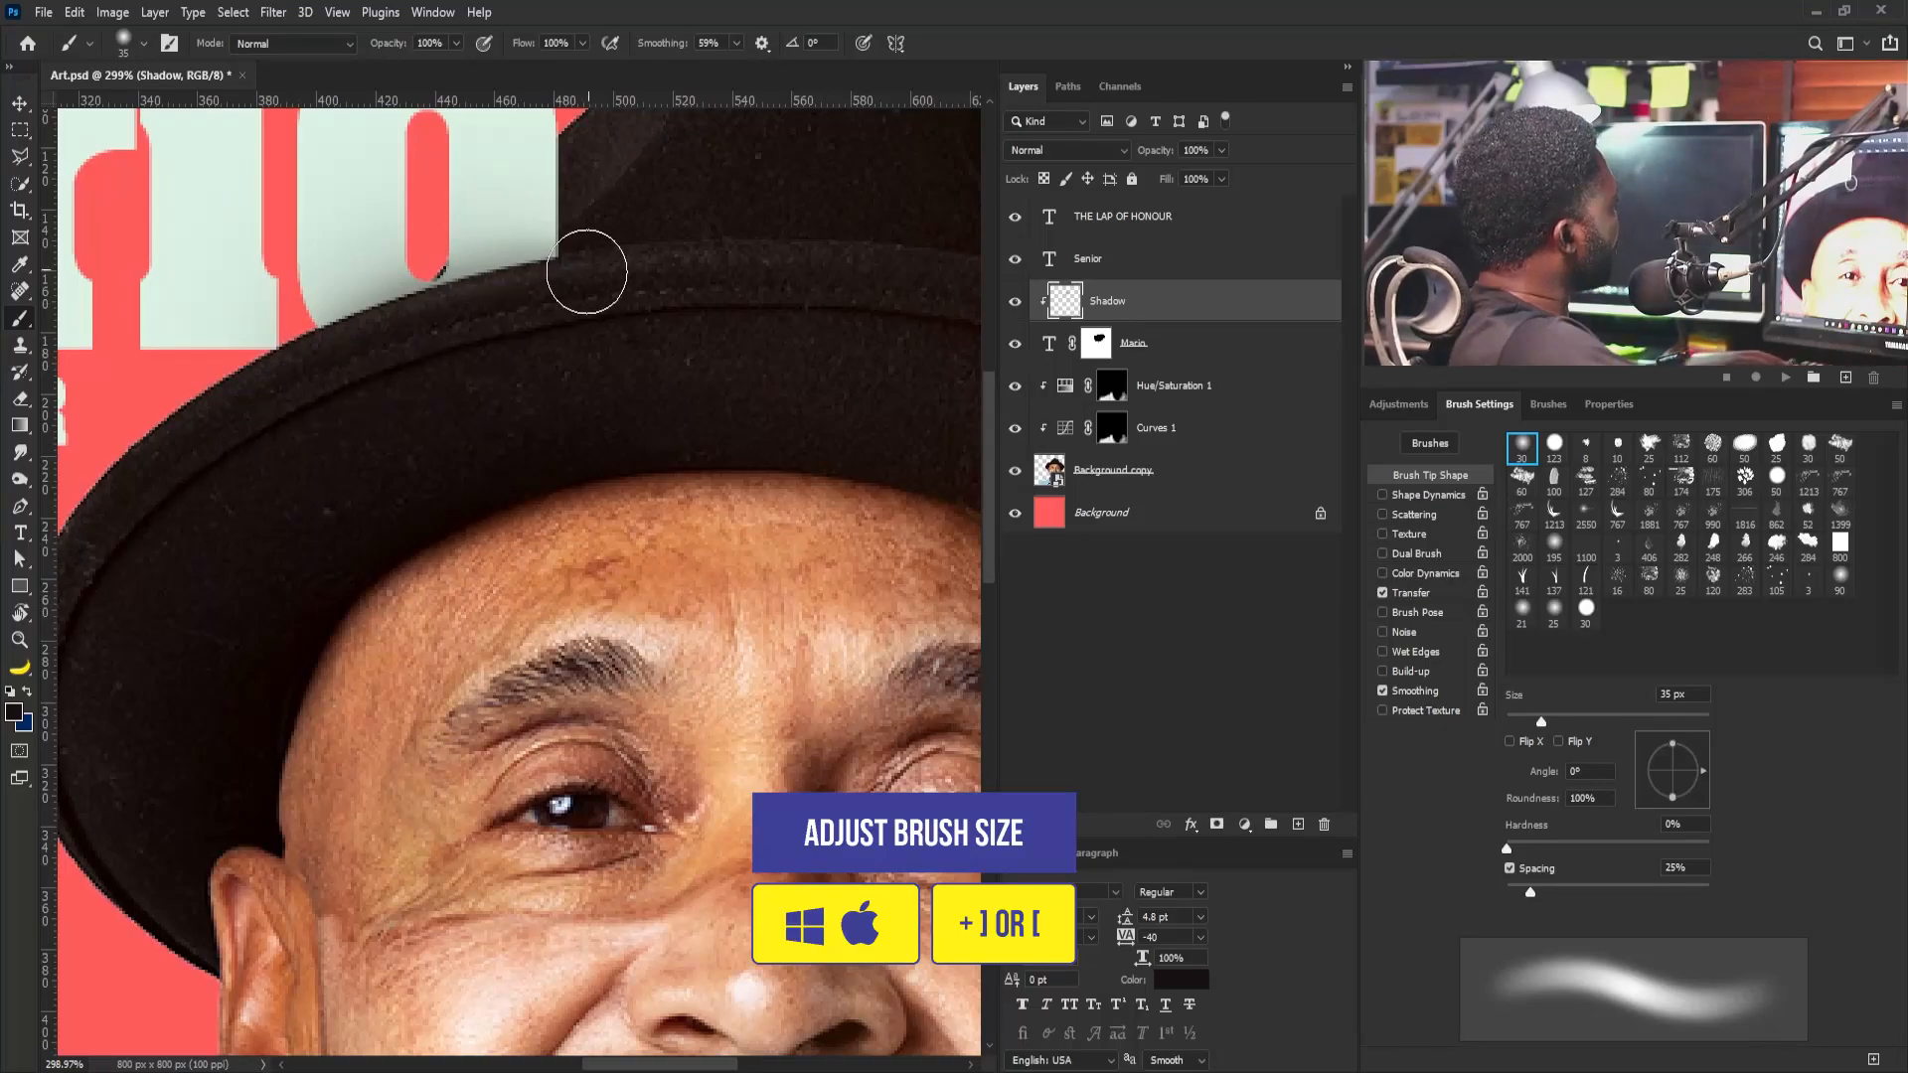
pyautogui.moveTo(733, 283)
pyautogui.mouseDown()
pyautogui.moveTo(497, 352)
pyautogui.moveTo(529, 347)
pyautogui.mouseUp()
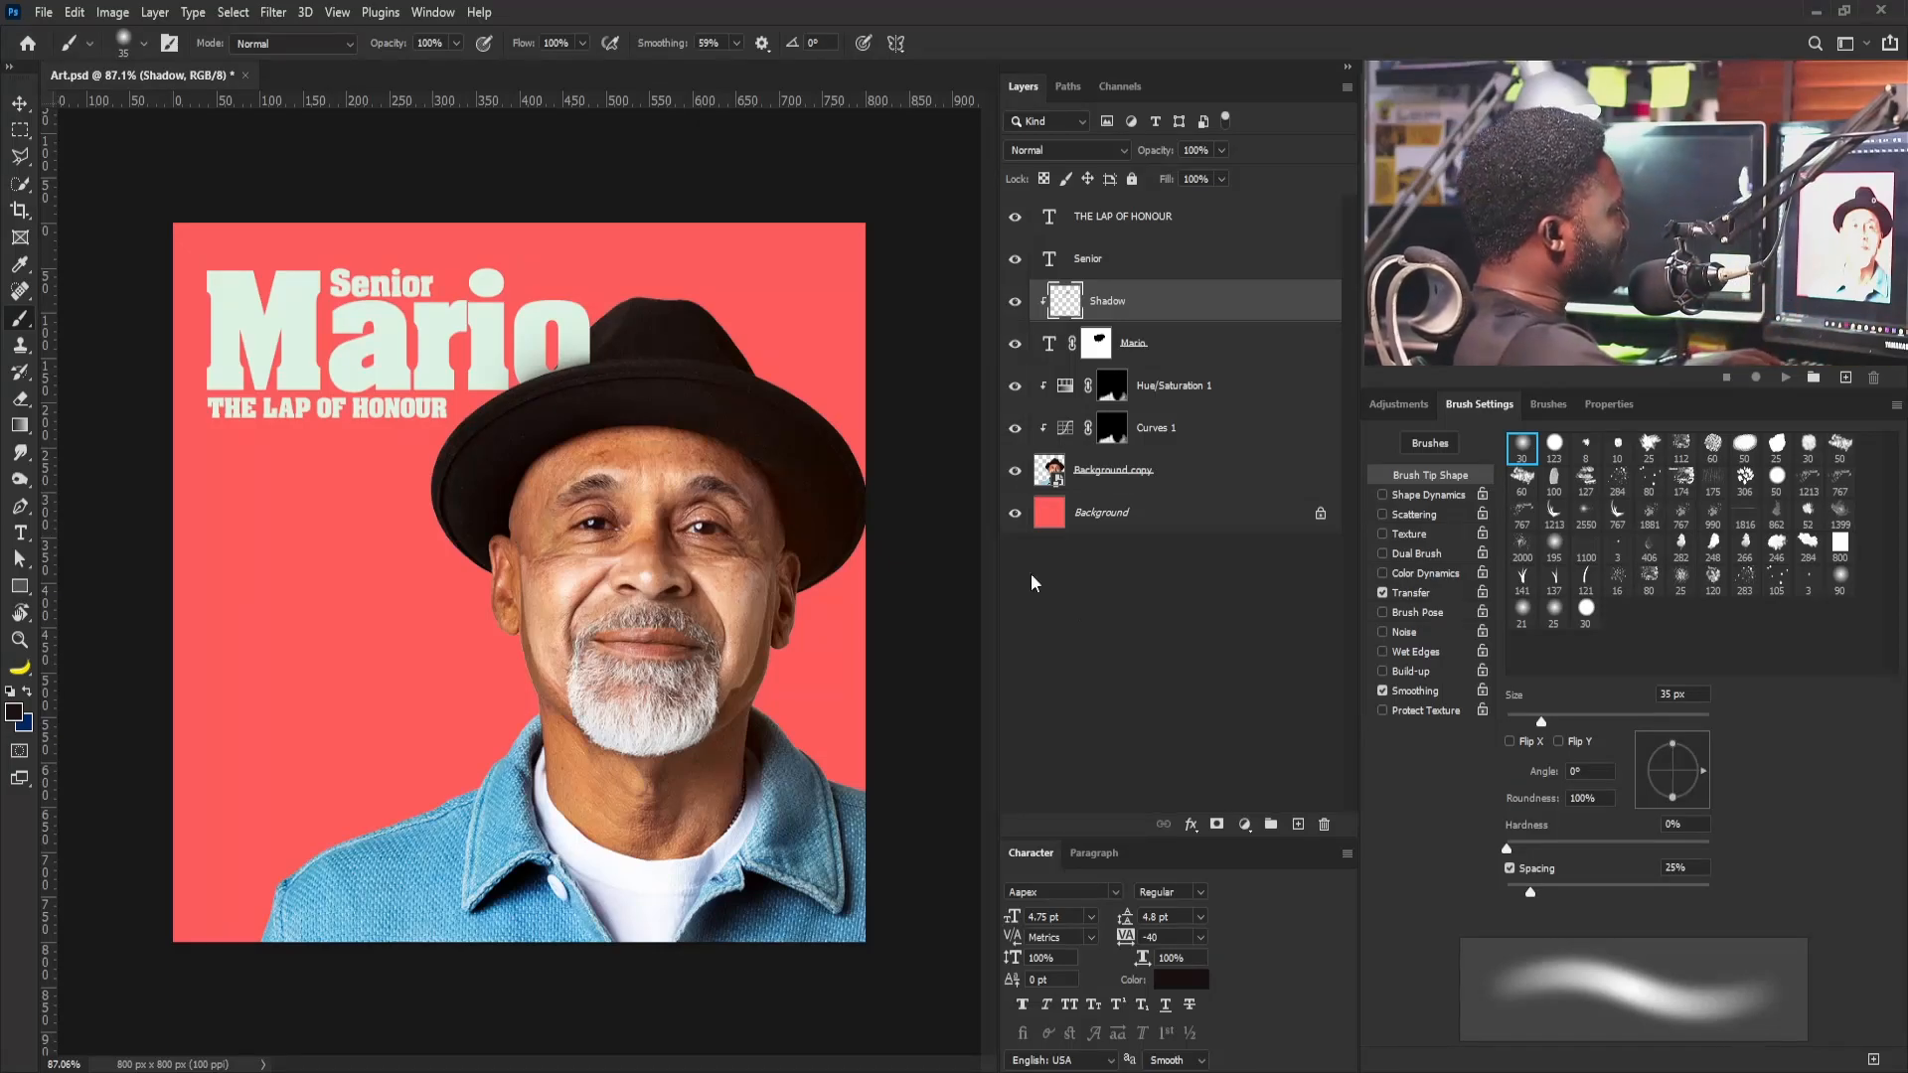
# Create a new layer named Strokes_ directly above the Background layer
pyautogui.click(1156, 530)
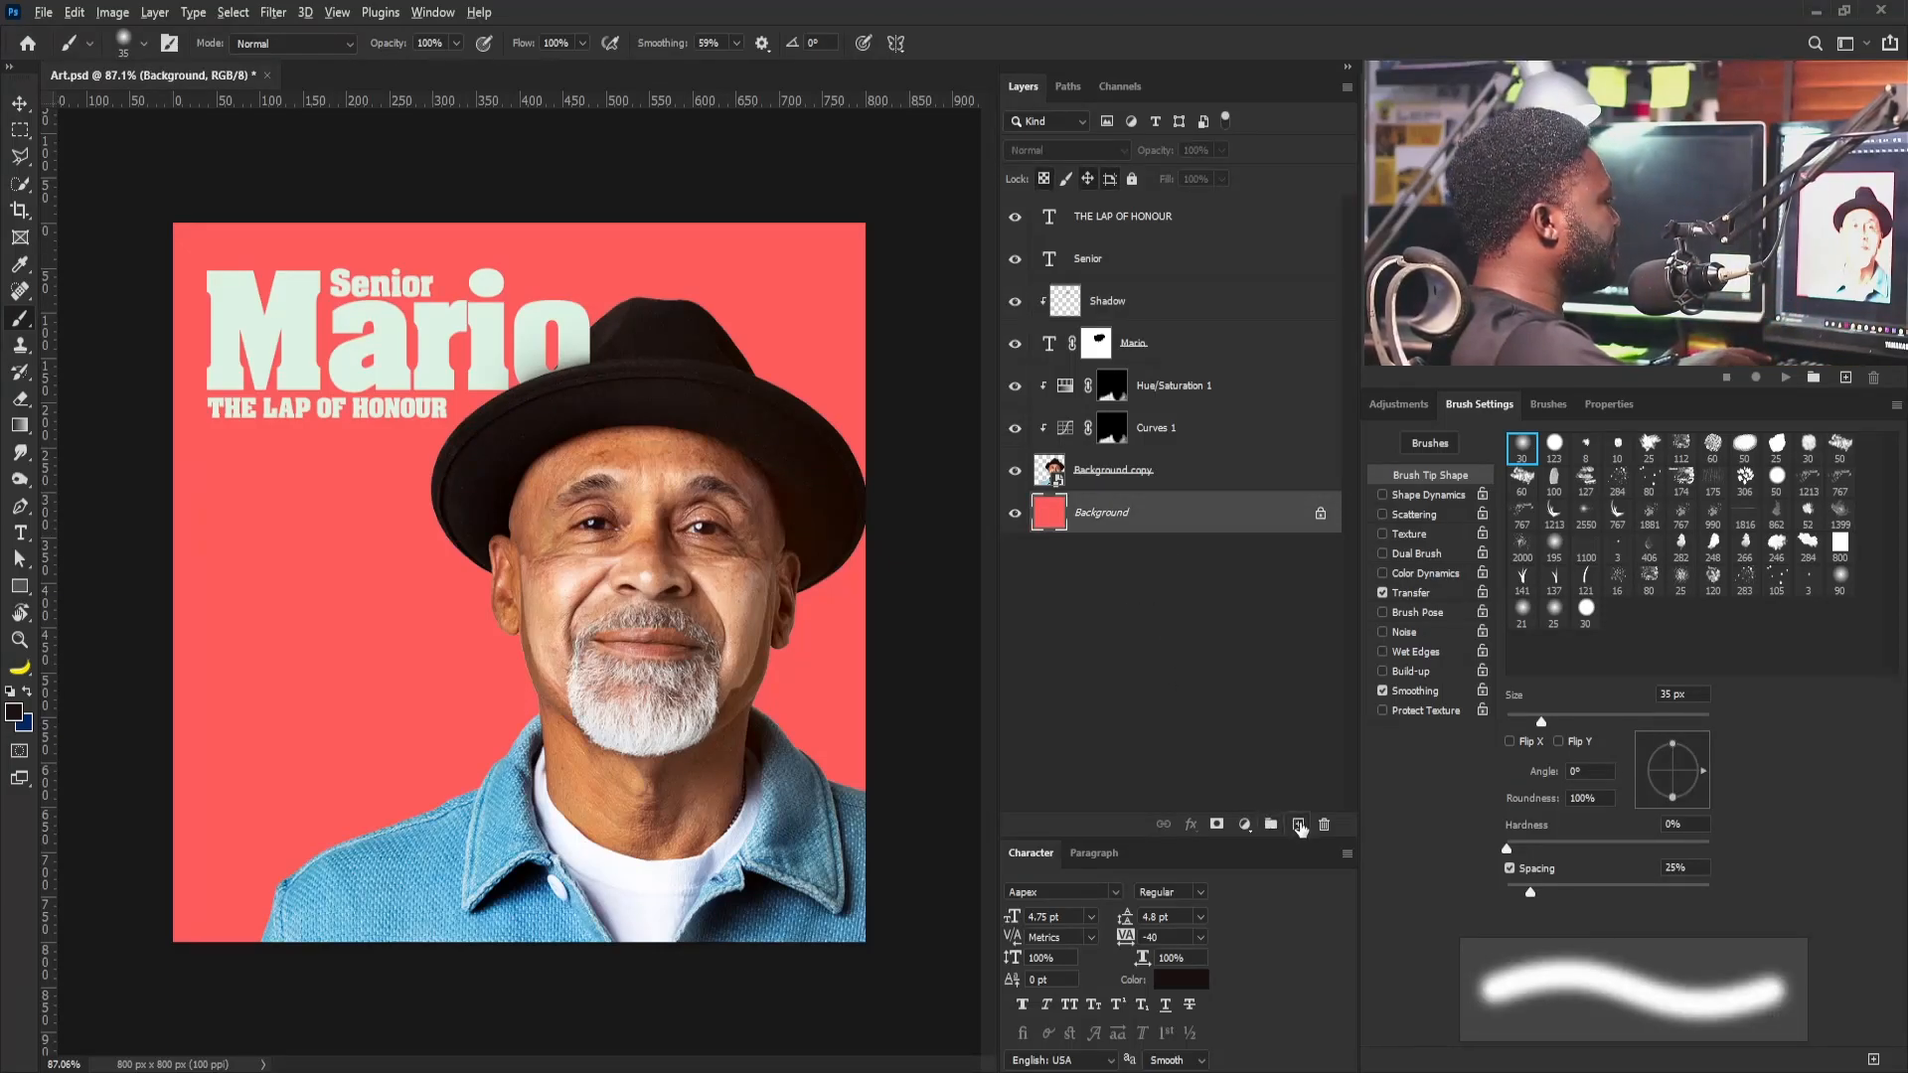
pyautogui.hotkey('ctrl', 'shift', 'n')
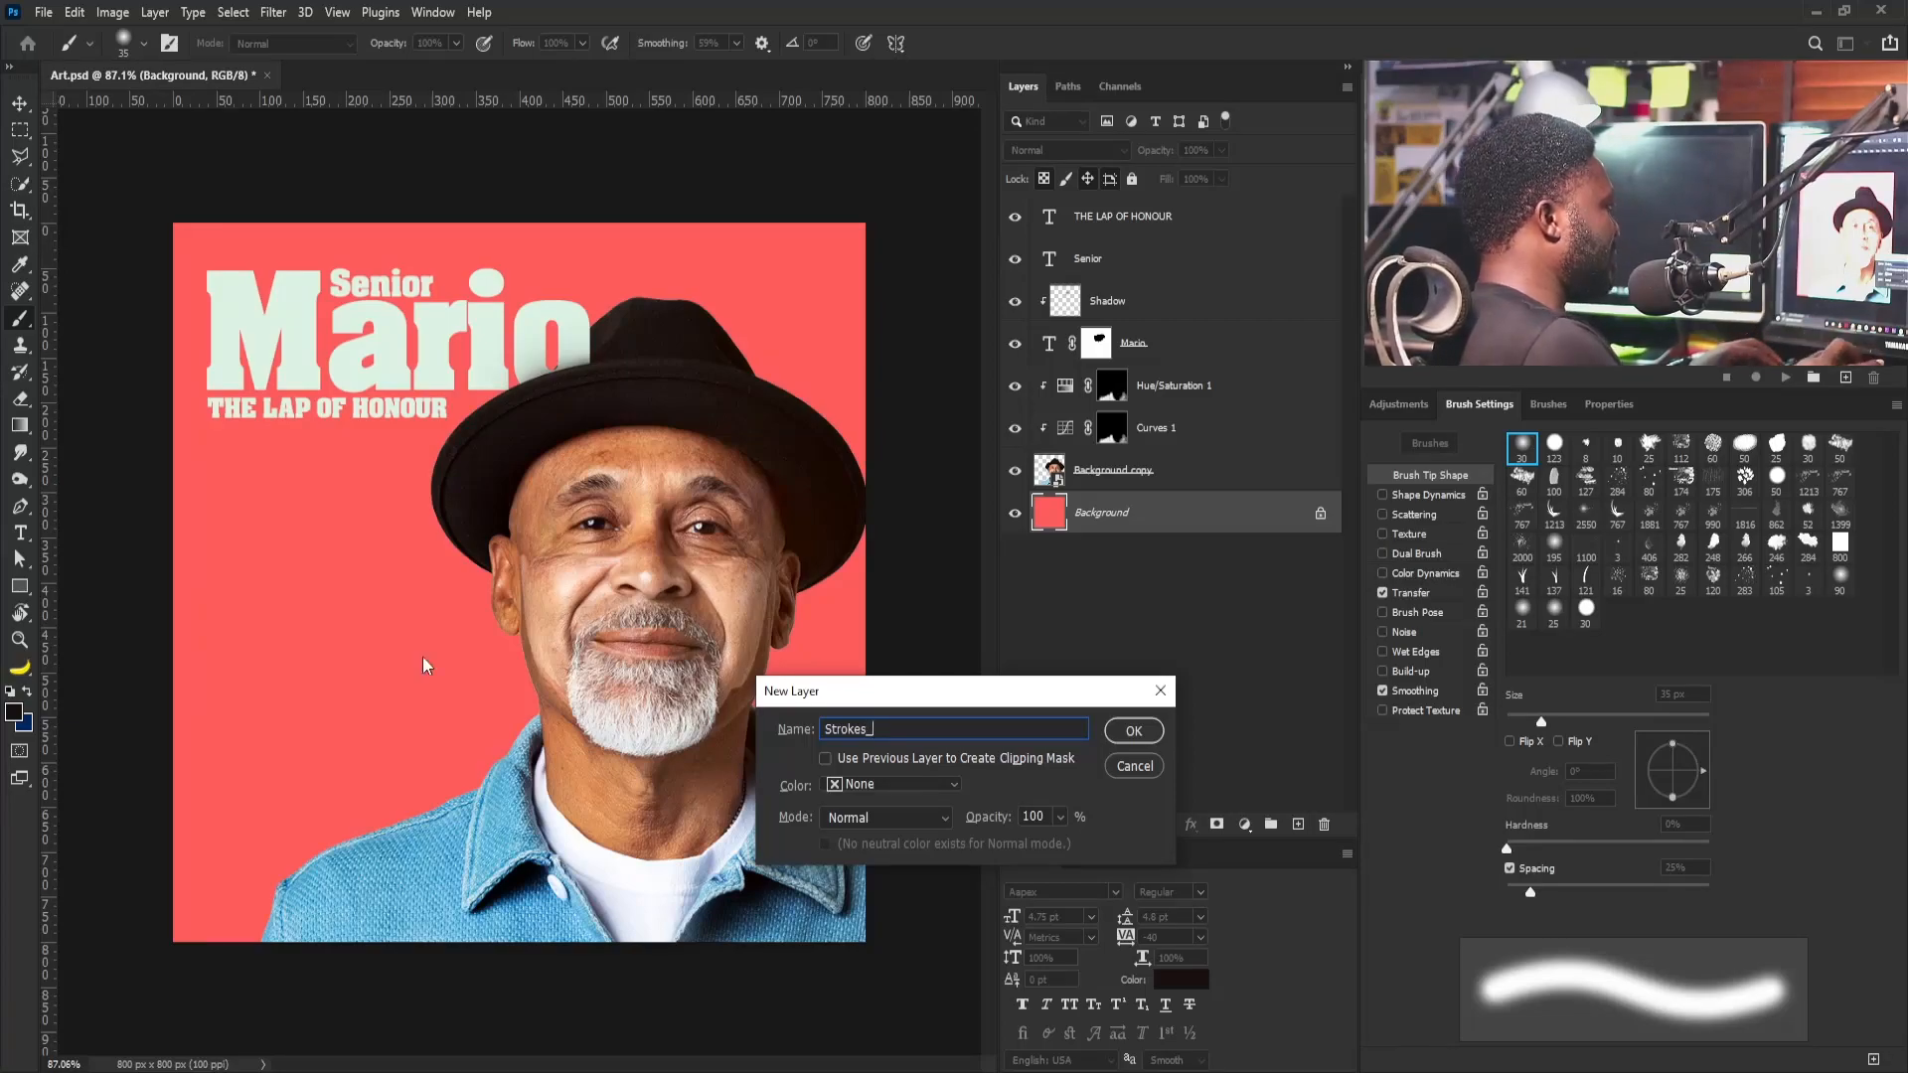
pyautogui.press('Return')
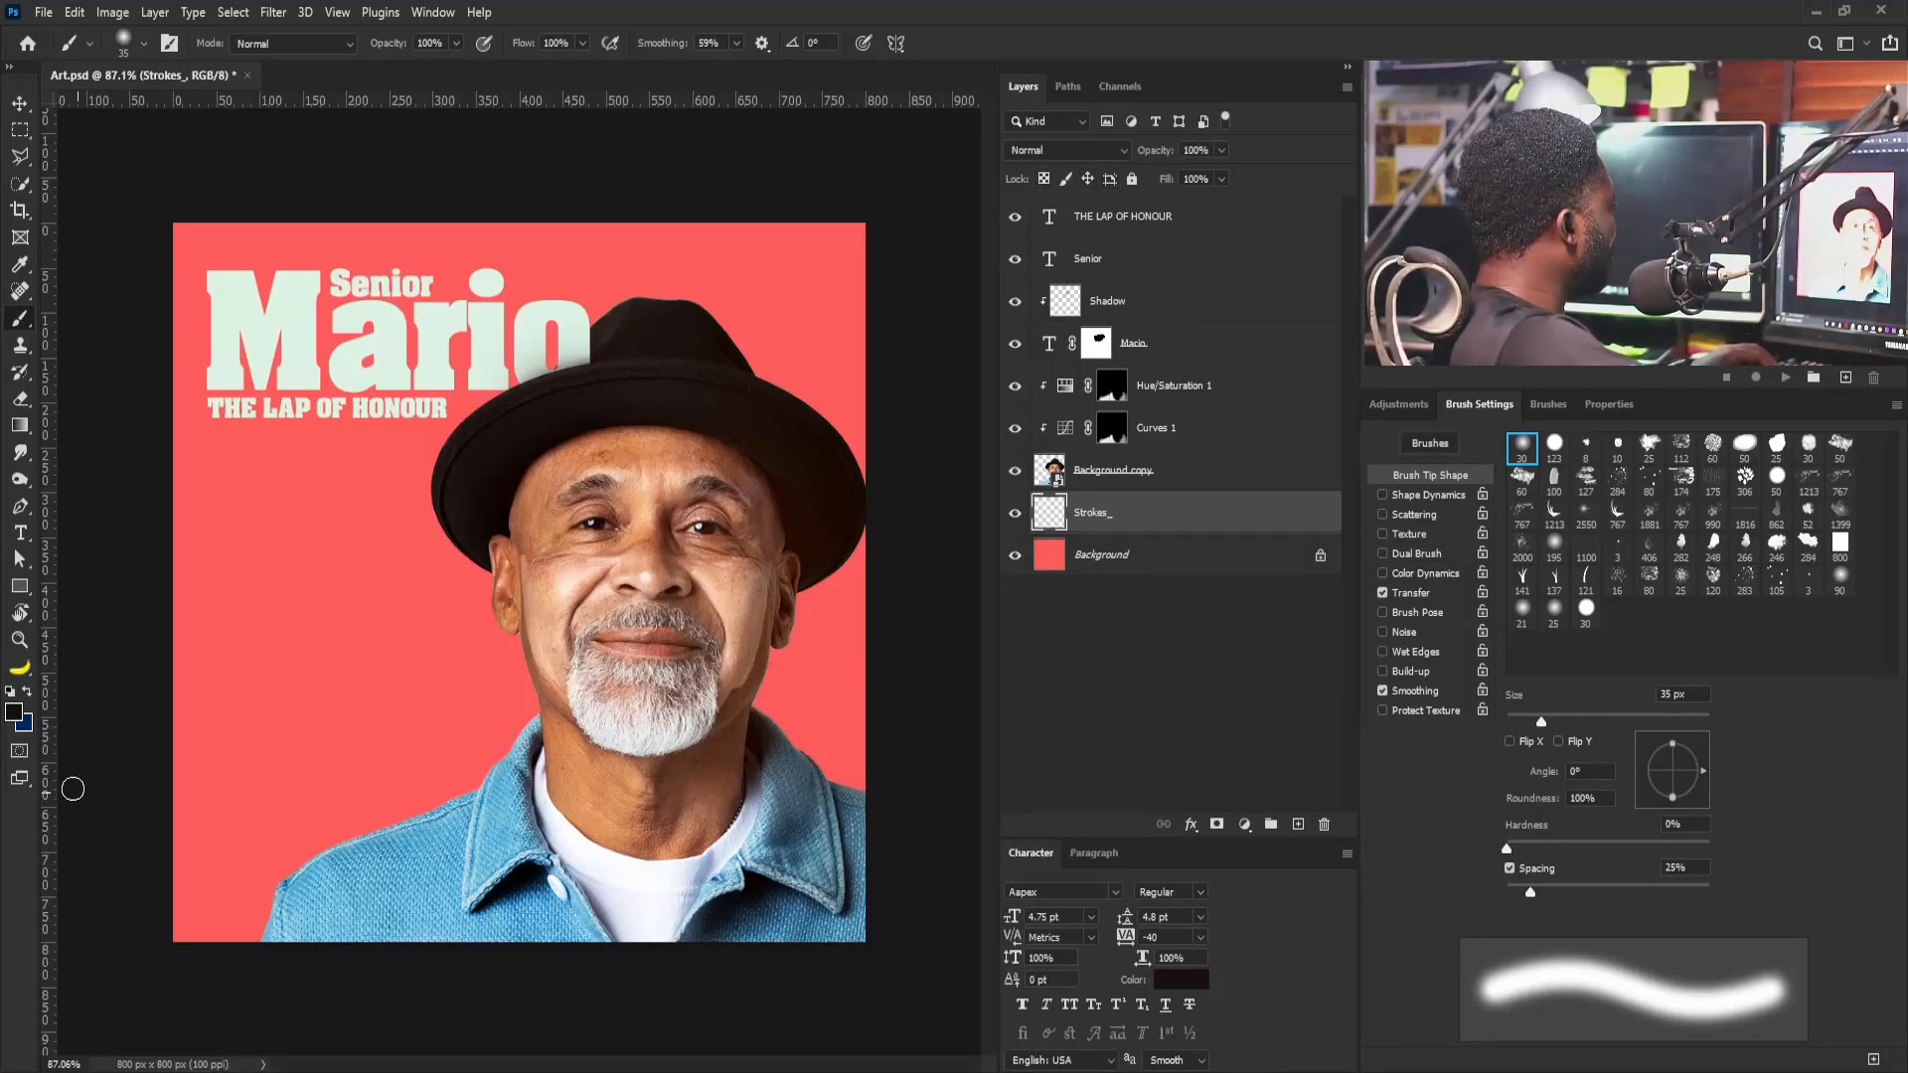
# Sample the pale mint of the Mario title as the brush's foreground colour
pyautogui.click(13, 717)
pyautogui.click(297, 336)
pyautogui.click(1191, 458)
pyautogui.press('b')
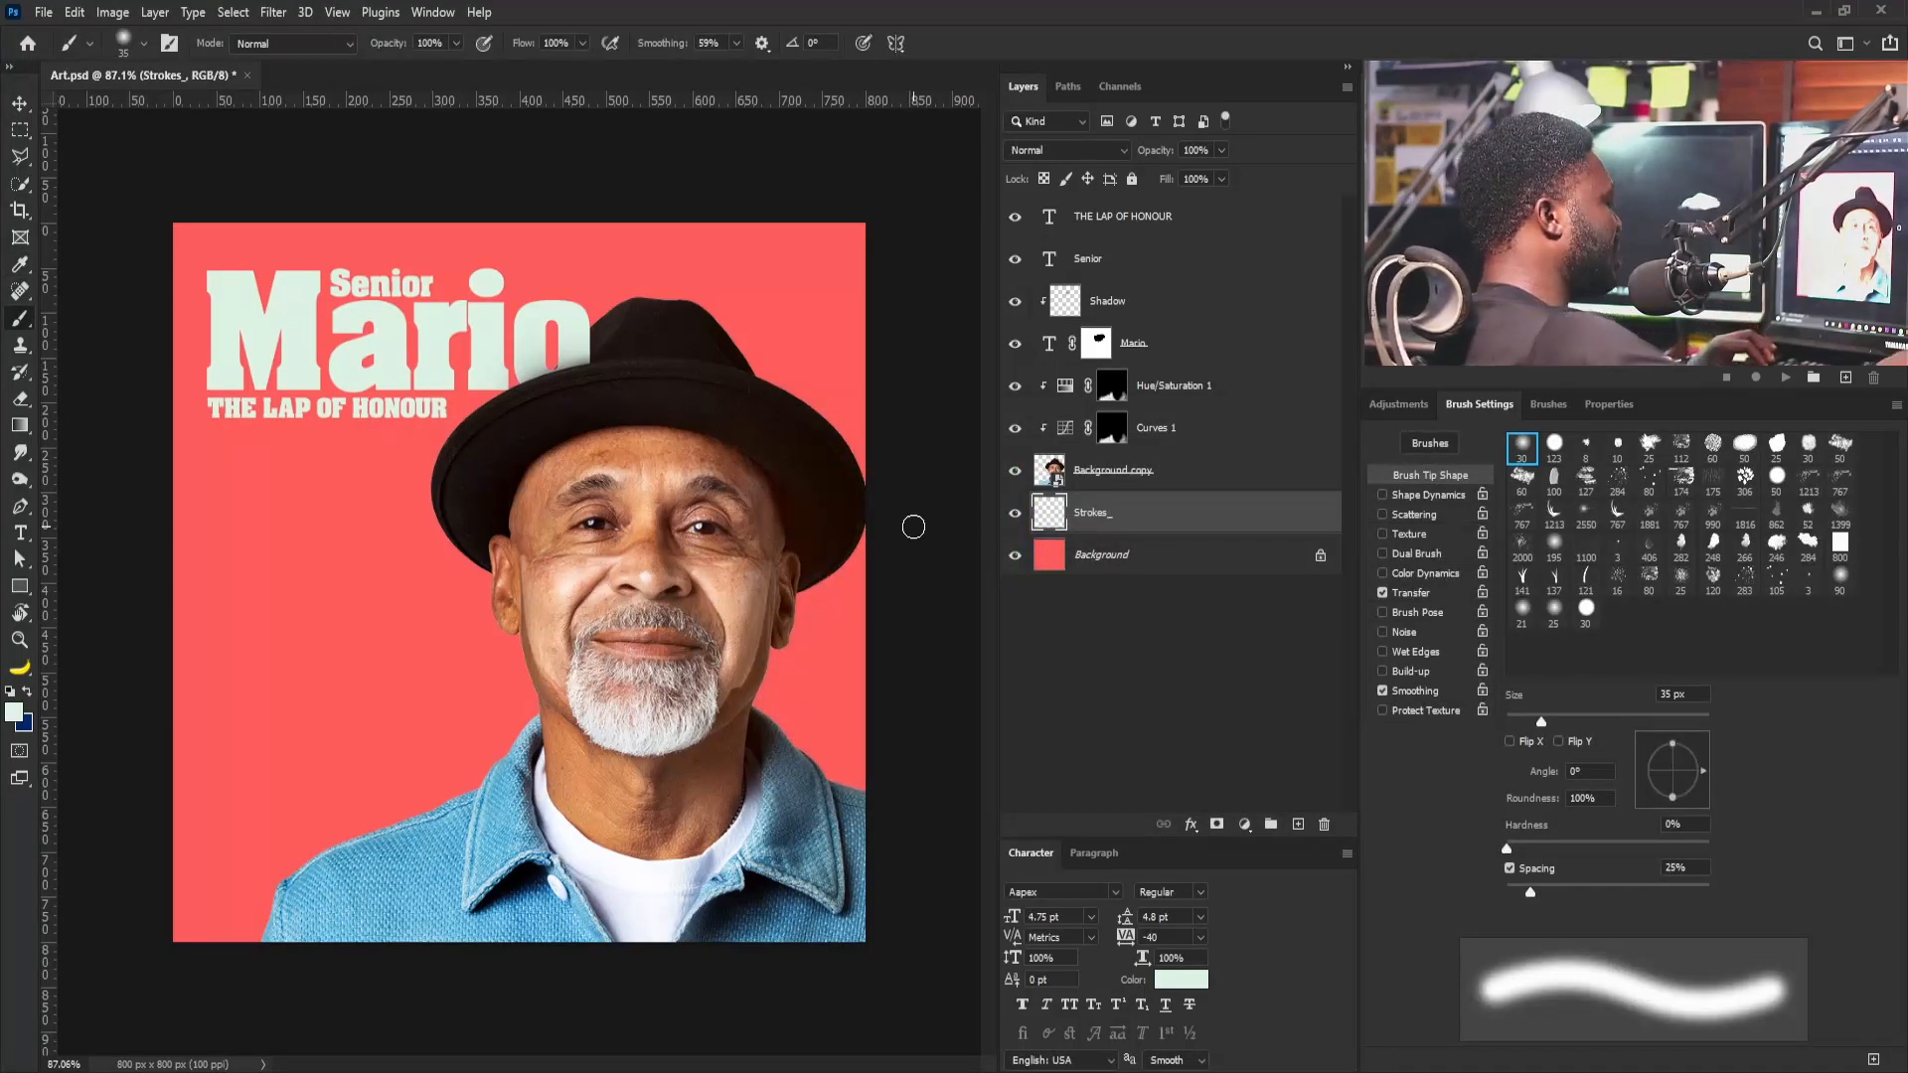
# Adjust the soft brush size to 60 px and paint a faint mint stroke across the background beside the man's ear
pyautogui.press('[')
pyautogui.press('[')
pyautogui.press('[')
pyautogui.press(']')
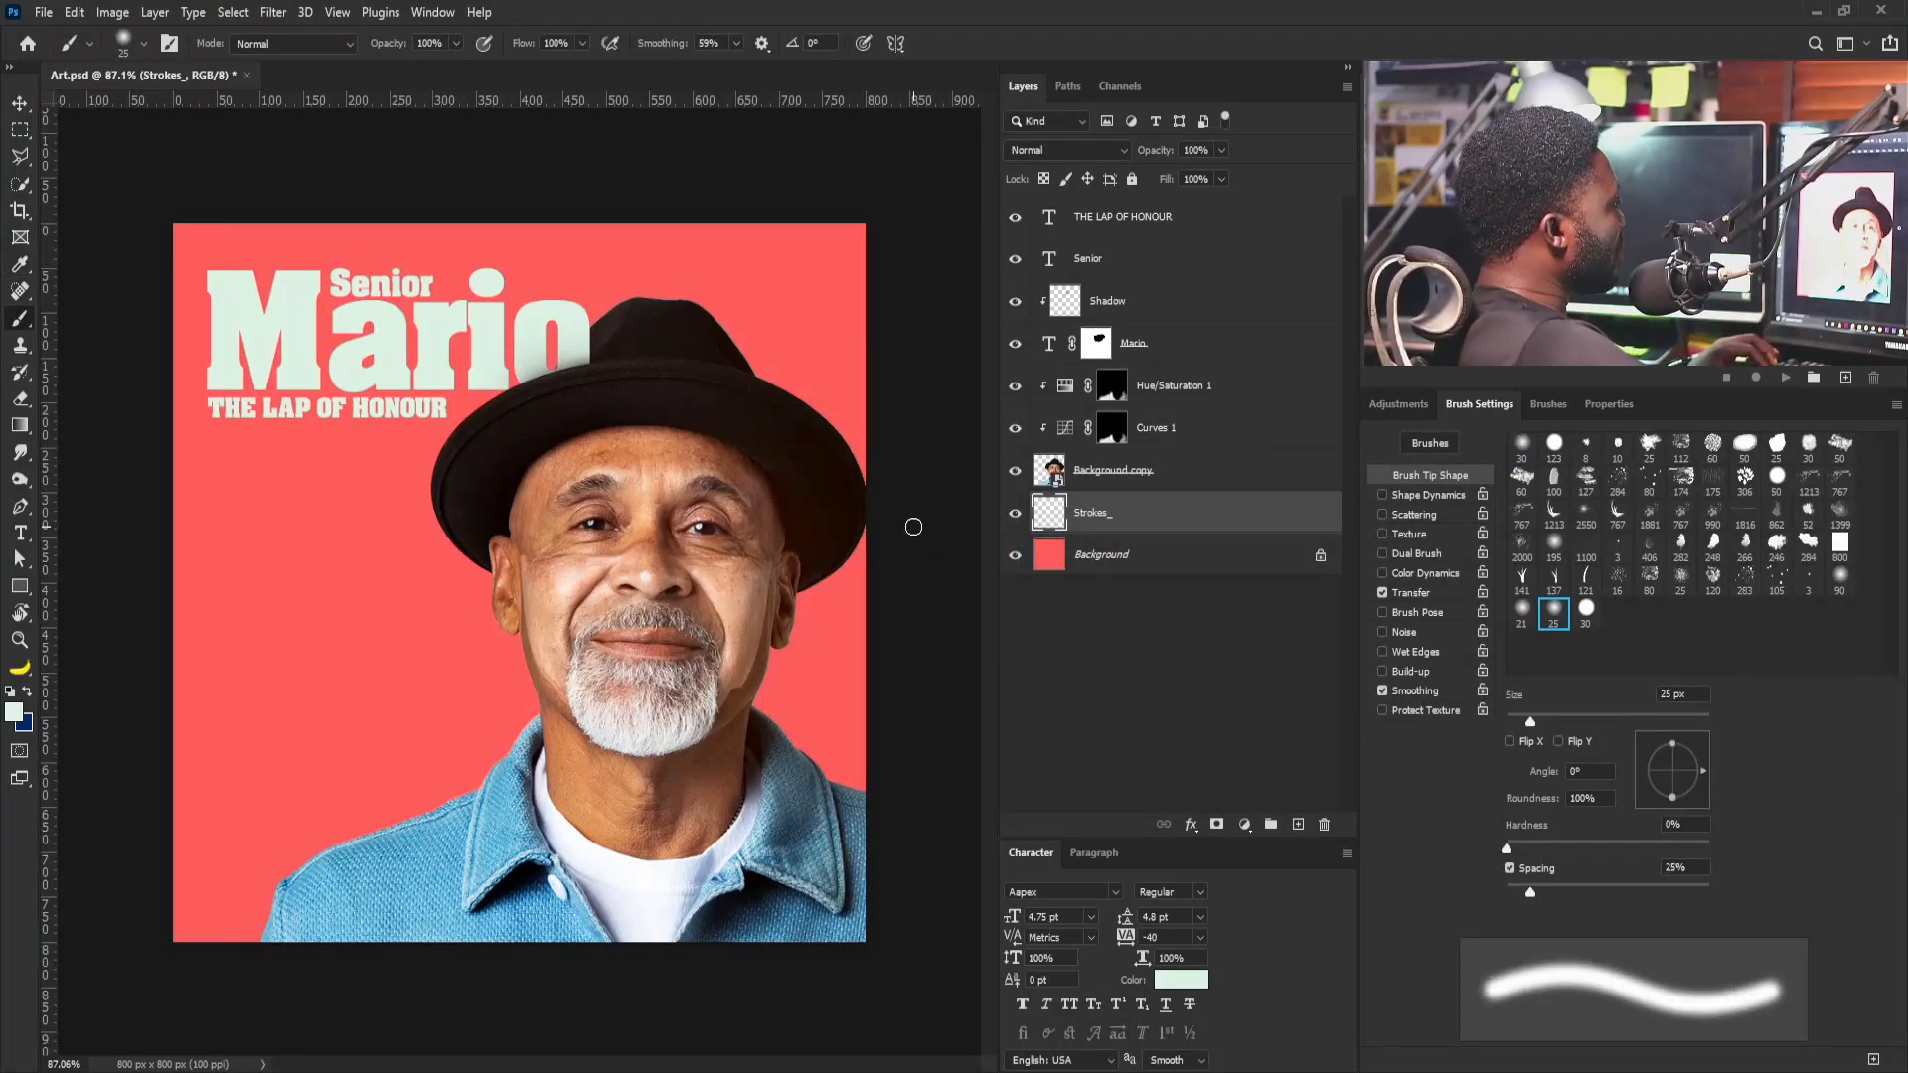
pyautogui.press('[')
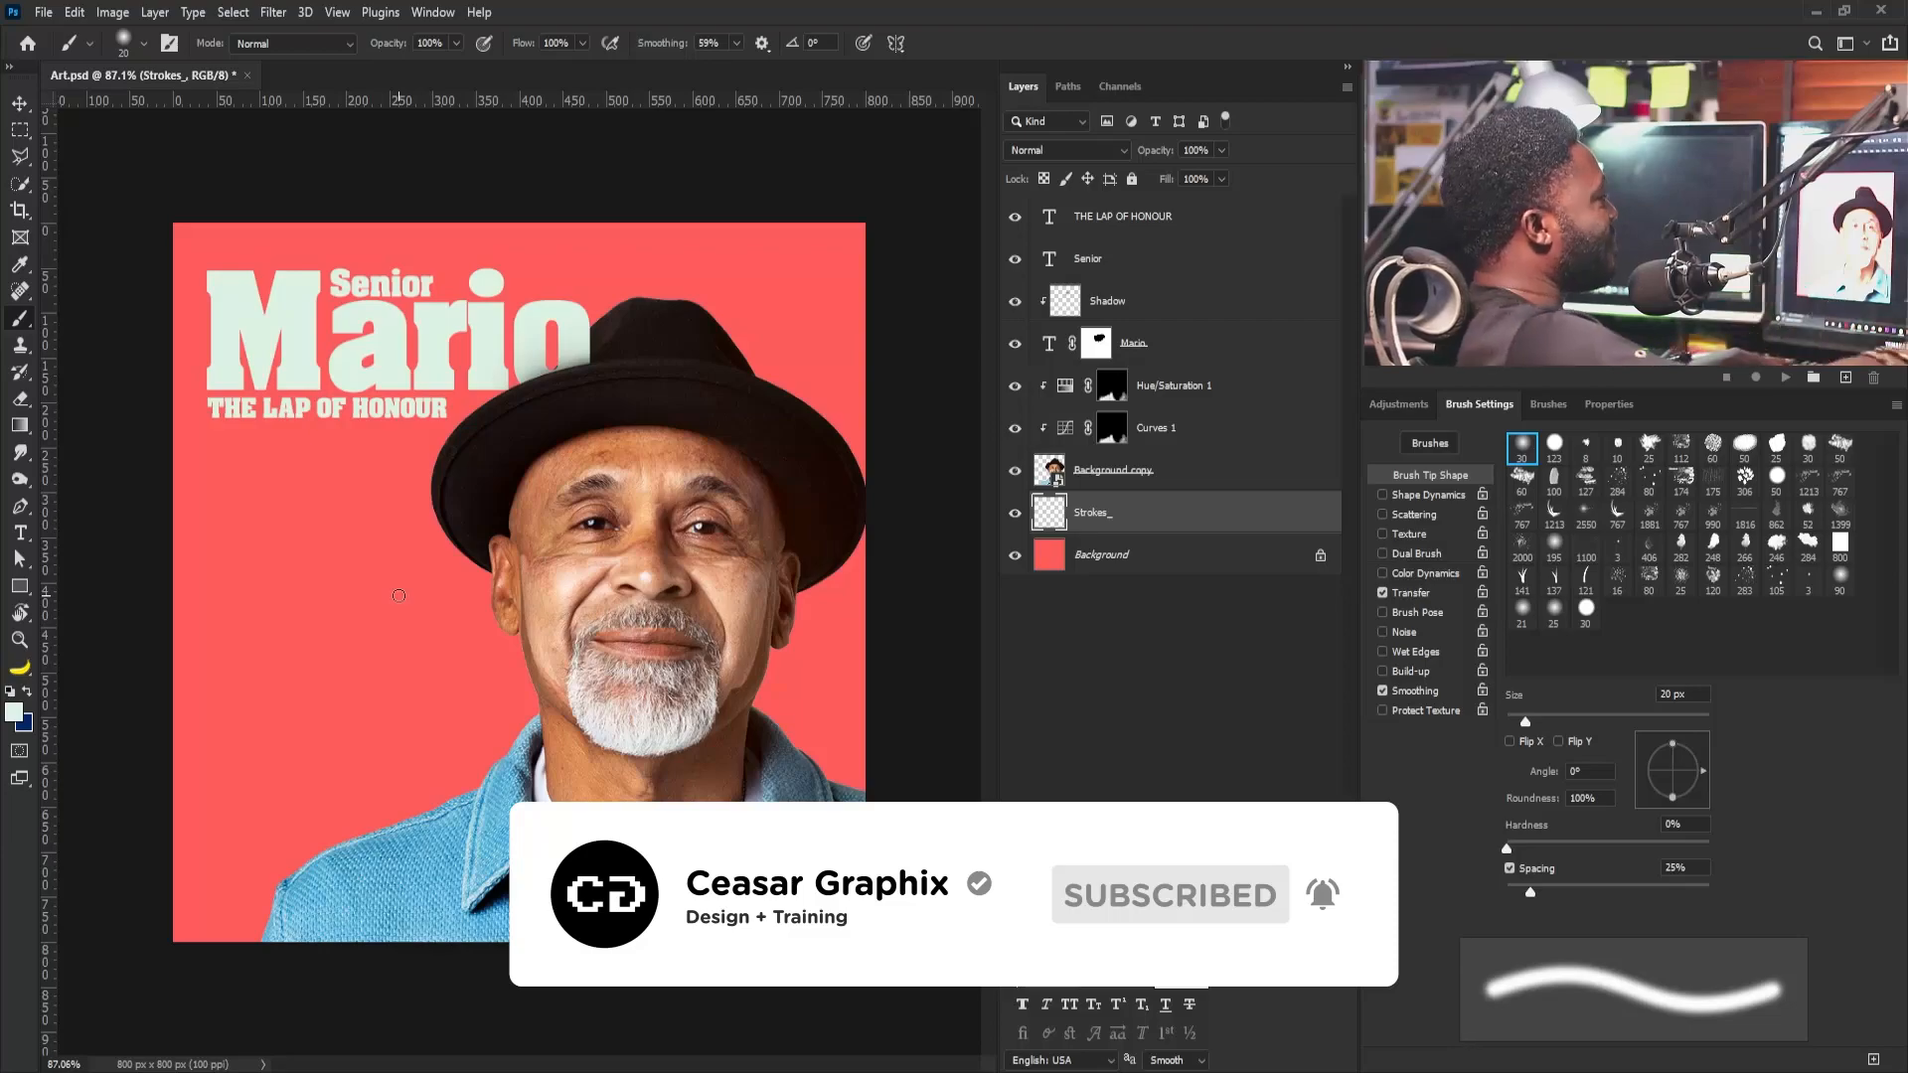
pyautogui.press(']')
pyautogui.press(']')
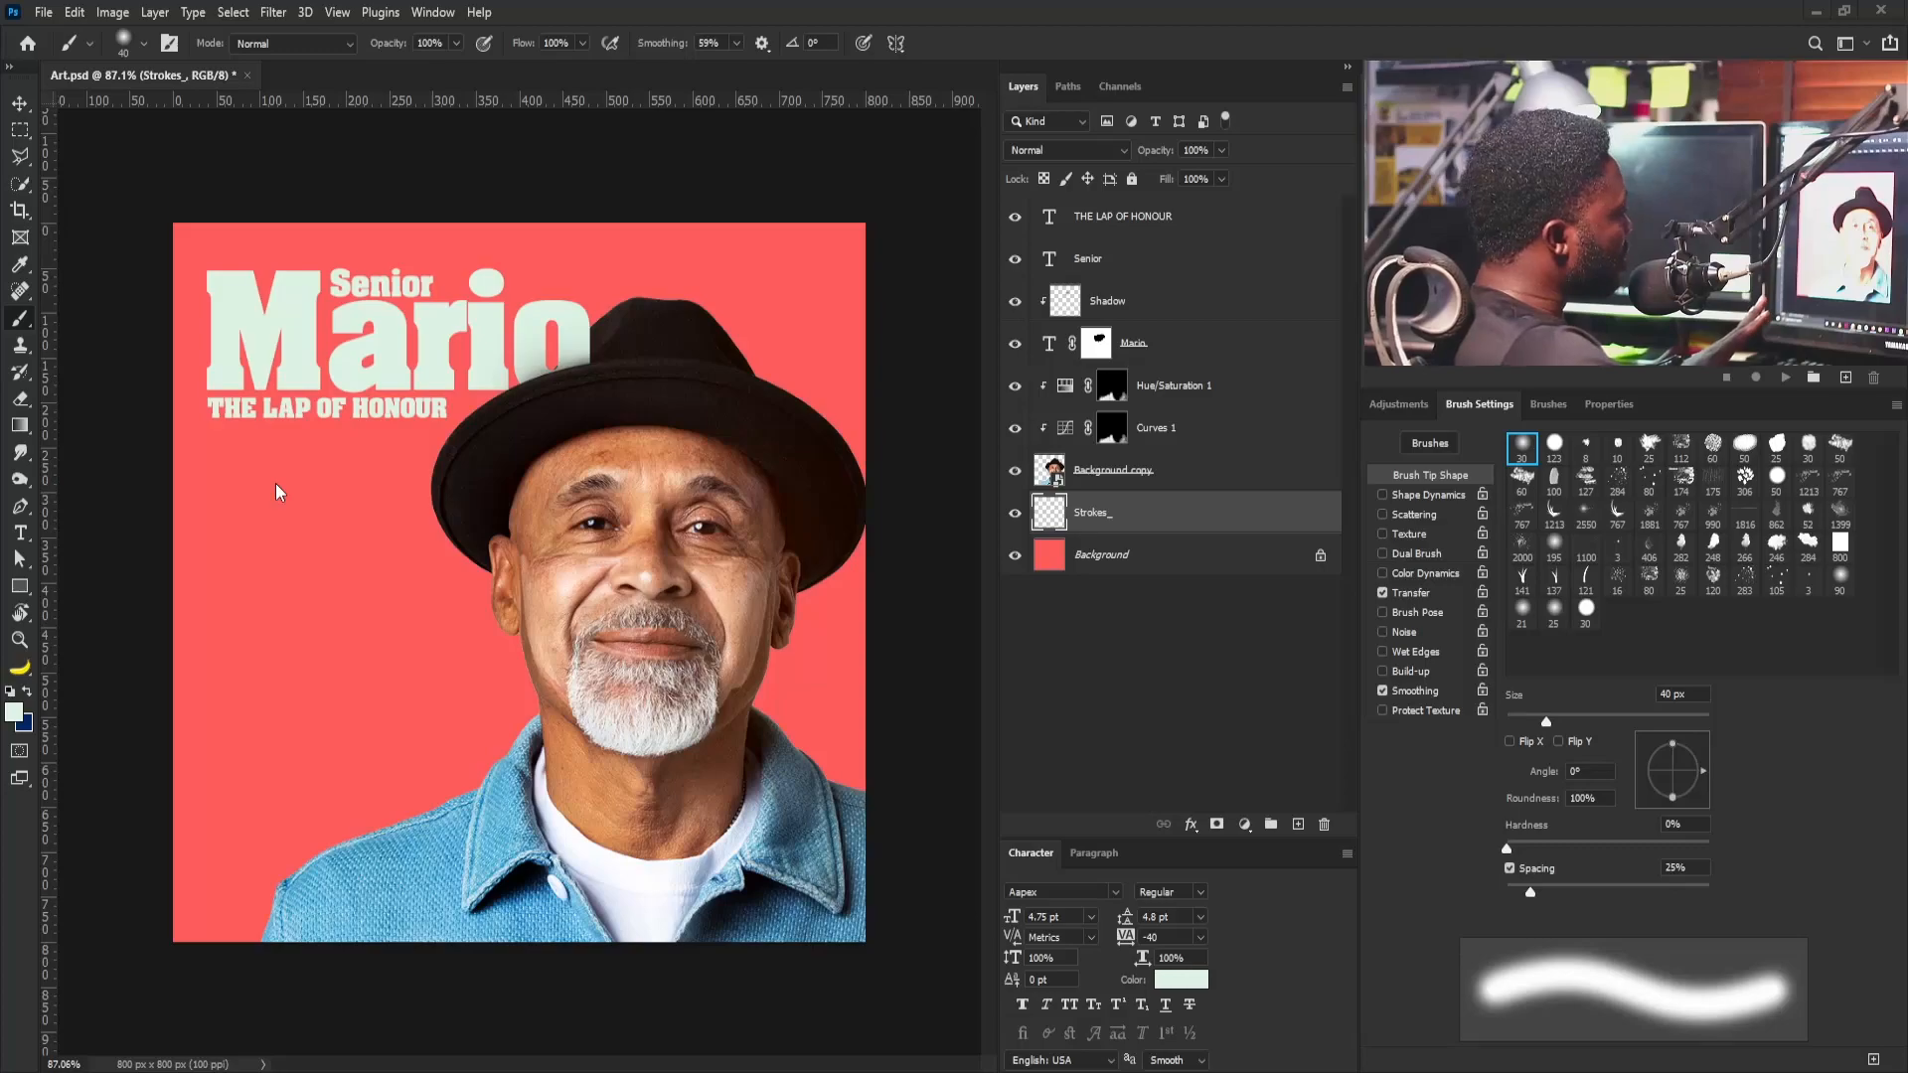
pyautogui.press(']')
pyautogui.press(']')
pyautogui.moveTo(288, 542)
pyautogui.mouseDown()
pyautogui.moveTo(477, 626)
pyautogui.moveTo(497, 685)
pyautogui.mouseUp()
# Reduce the brush to 35 px and paint loose, curling mint strokes across the background around the title, hat and shoulders
pyautogui.press('[')
pyautogui.press('[')
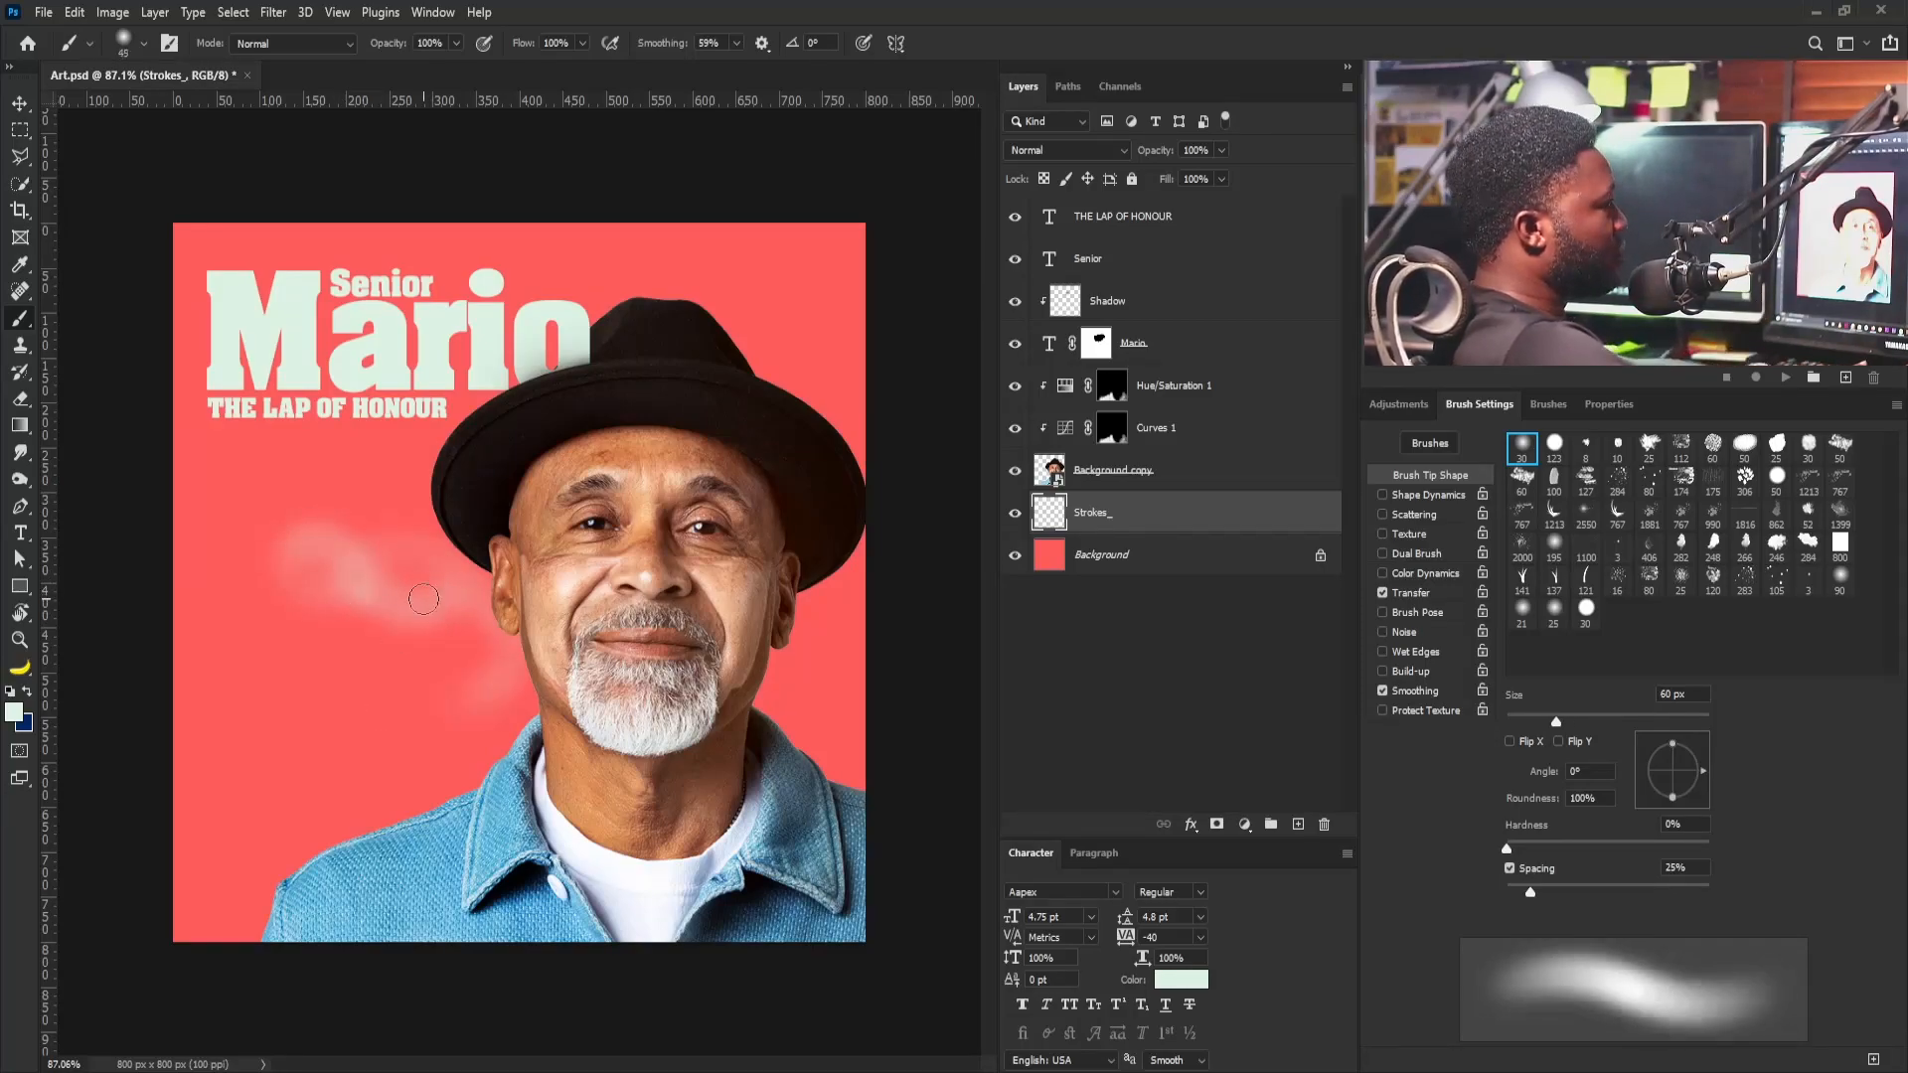
pyautogui.press('[')
pyautogui.moveTo(253, 691)
pyautogui.mouseDown()
pyautogui.moveTo(332, 731)
pyautogui.moveTo(467, 686)
pyautogui.moveTo(328, 790)
pyautogui.moveTo(261, 798)
pyautogui.moveTo(254, 924)
pyautogui.moveTo(288, 656)
pyautogui.moveTo(184, 491)
pyautogui.mouseUp()
pyautogui.moveTo(319, 260); pyautogui.dragTo(260, 536)
pyautogui.moveTo(261, 536); pyautogui.dragTo(393, 422)
pyautogui.moveTo(665, 343)
pyautogui.mouseDown()
pyautogui.moveTo(747, 270)
pyautogui.moveTo(810, 298)
pyautogui.moveTo(880, 242)
pyautogui.moveTo(830, 398)
pyautogui.moveTo(825, 596)
pyautogui.moveTo(849, 656)
pyautogui.moveTo(834, 526)
pyautogui.mouseUp()
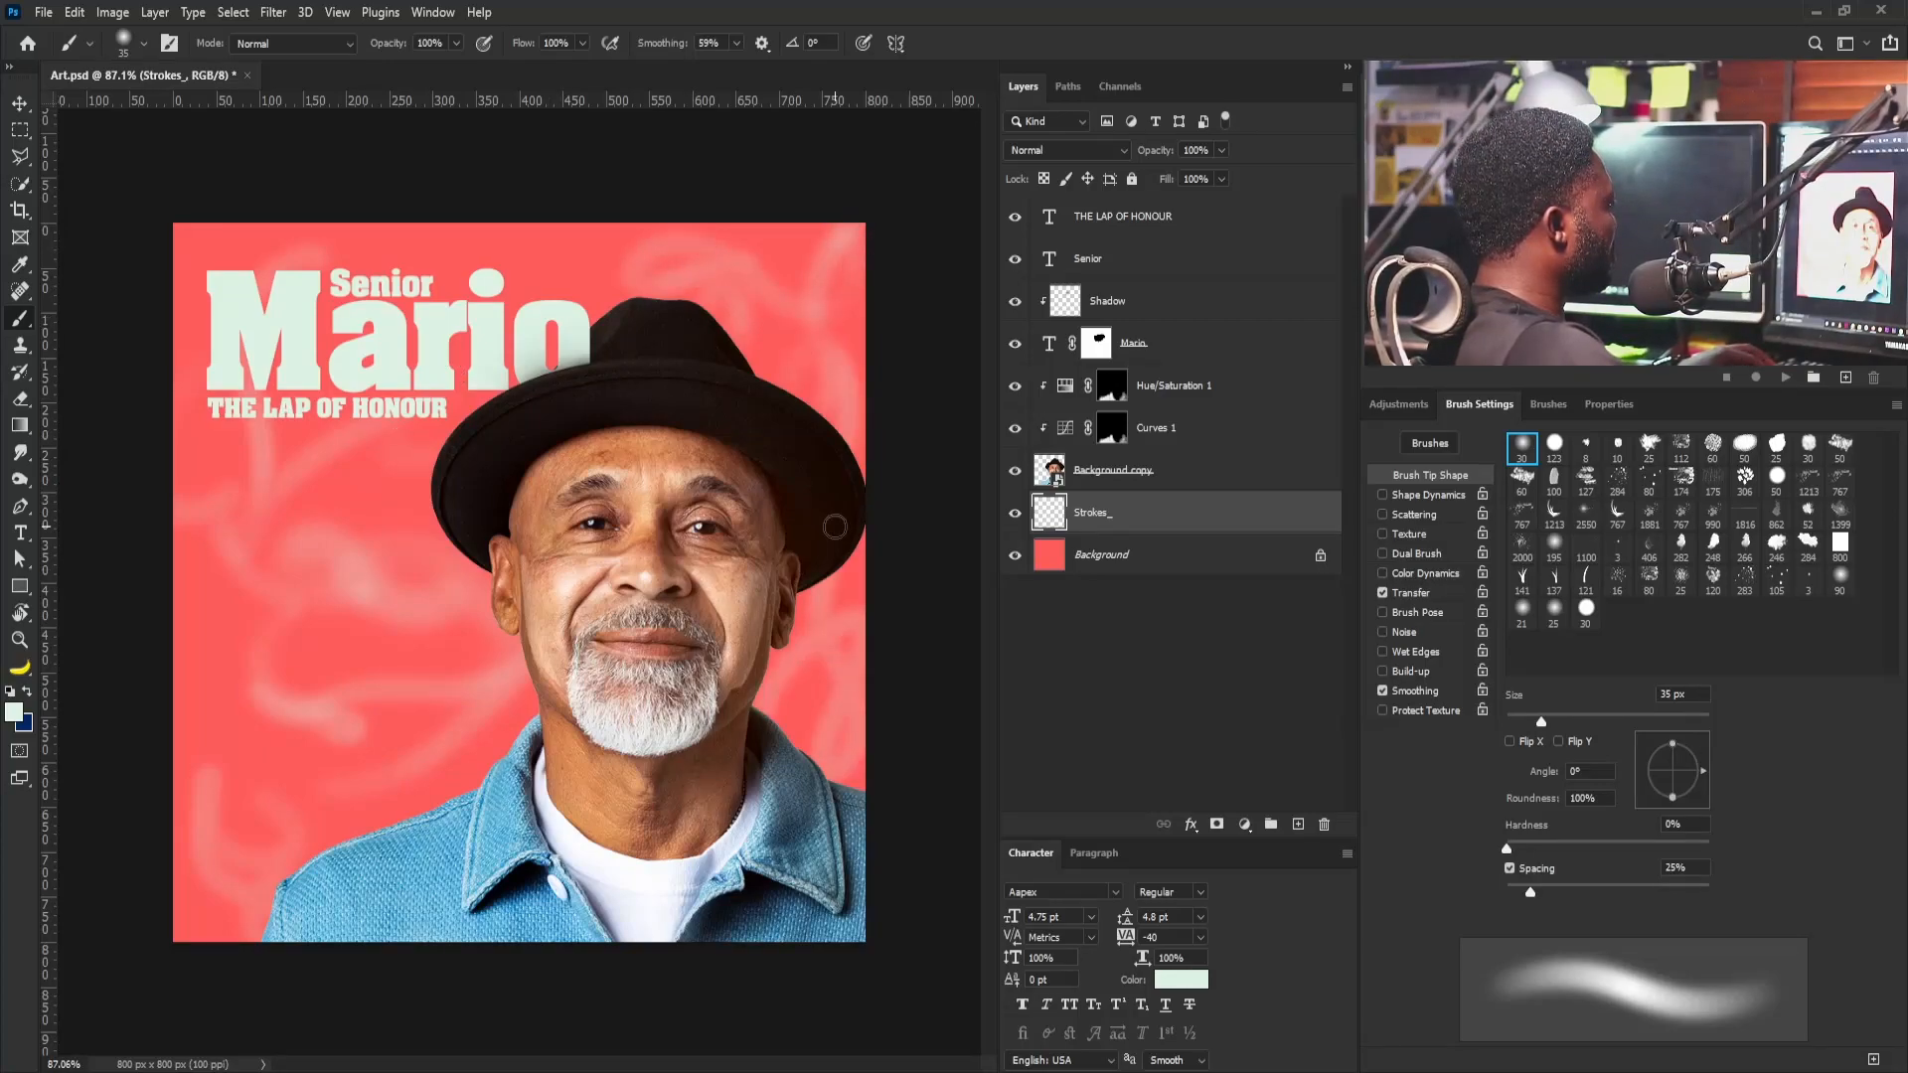
# Add more pale mint strokes to the background along the left edge and around the title and hat
pyautogui.moveTo(250, 797)
pyautogui.mouseDown()
pyautogui.moveTo(206, 503)
pyautogui.moveTo(257, 594)
pyautogui.moveTo(144, 828)
pyautogui.moveTo(242, 889)
pyautogui.moveTo(206, 962)
pyautogui.moveTo(366, 774)
pyautogui.moveTo(313, 547)
pyautogui.moveTo(189, 462)
pyautogui.mouseUp()
pyautogui.moveTo(616, 300)
pyautogui.mouseDown()
pyautogui.moveTo(706, 239)
pyautogui.moveTo(389, 239)
pyautogui.mouseUp()
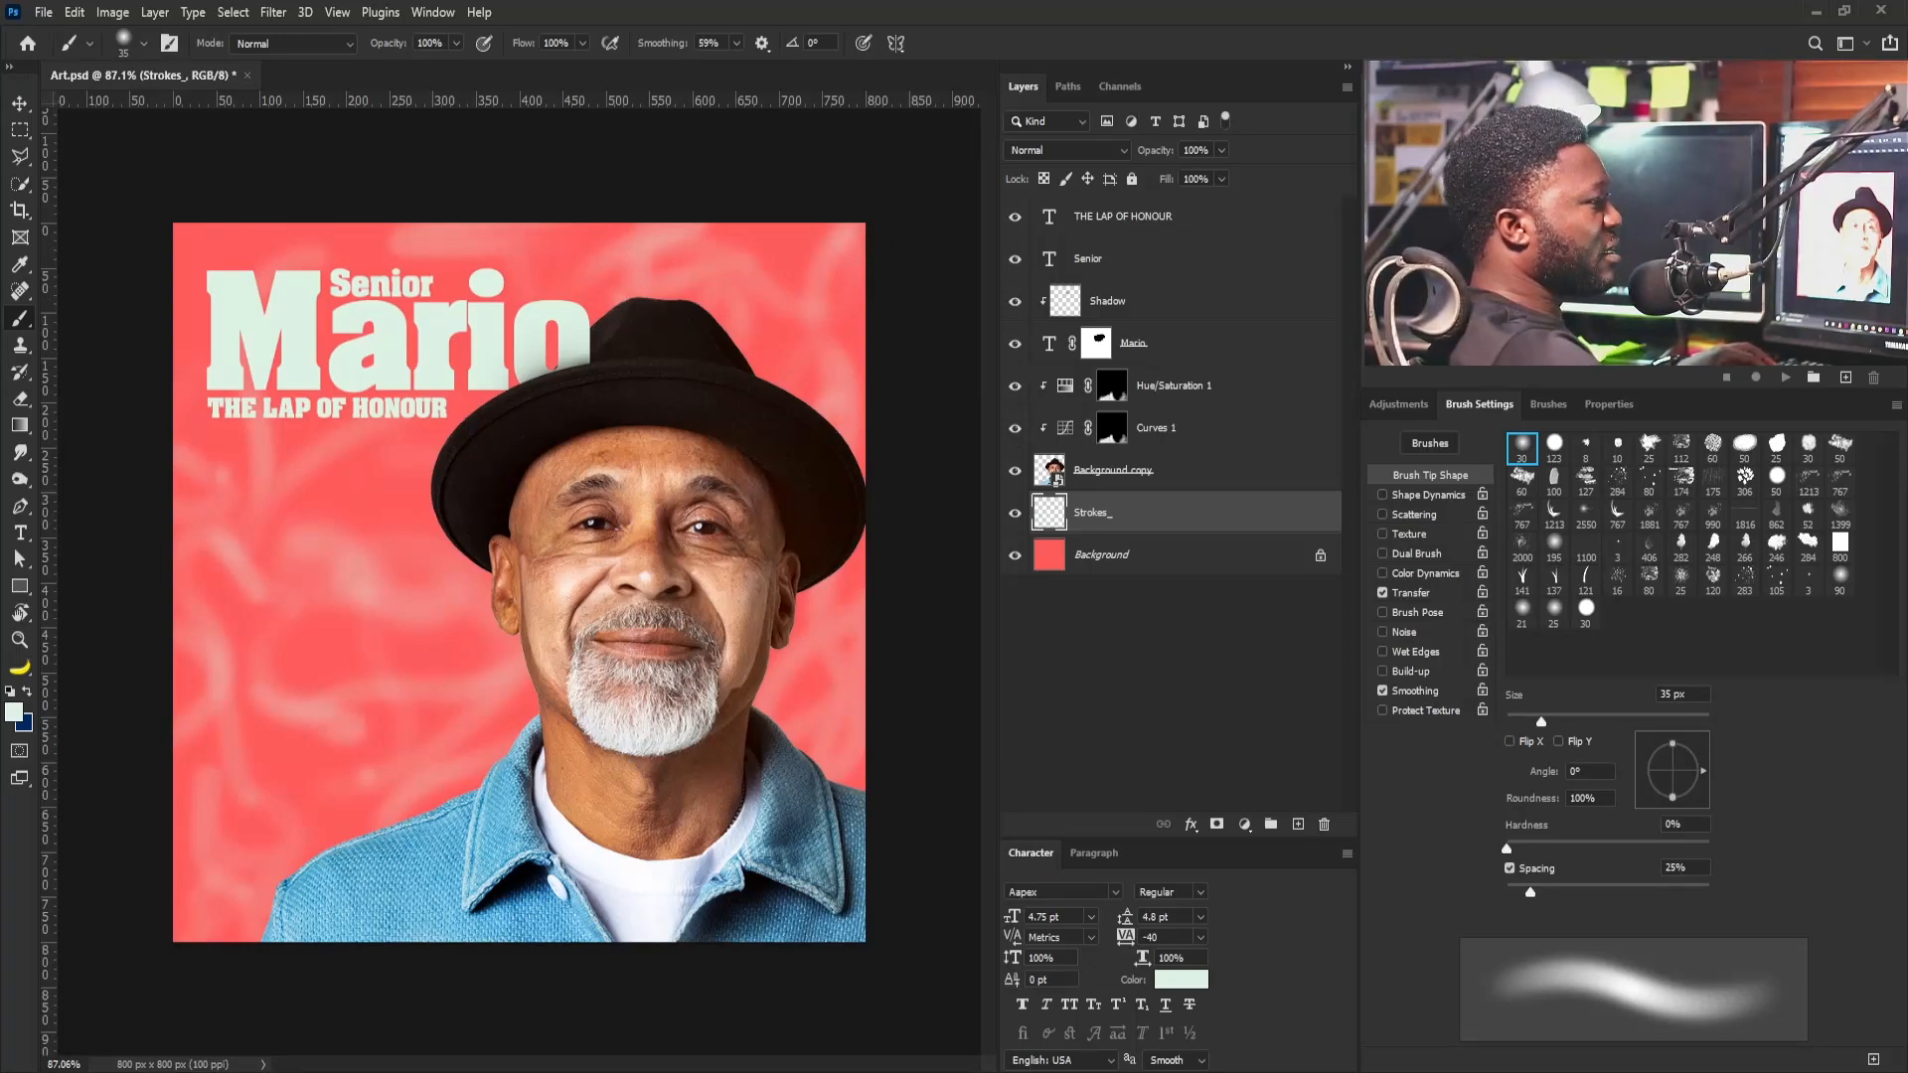
# Swap the brush colour to navy and paint loose 35 px strokes across the background around the title, hat and shoulders
pyautogui.click(27, 691)
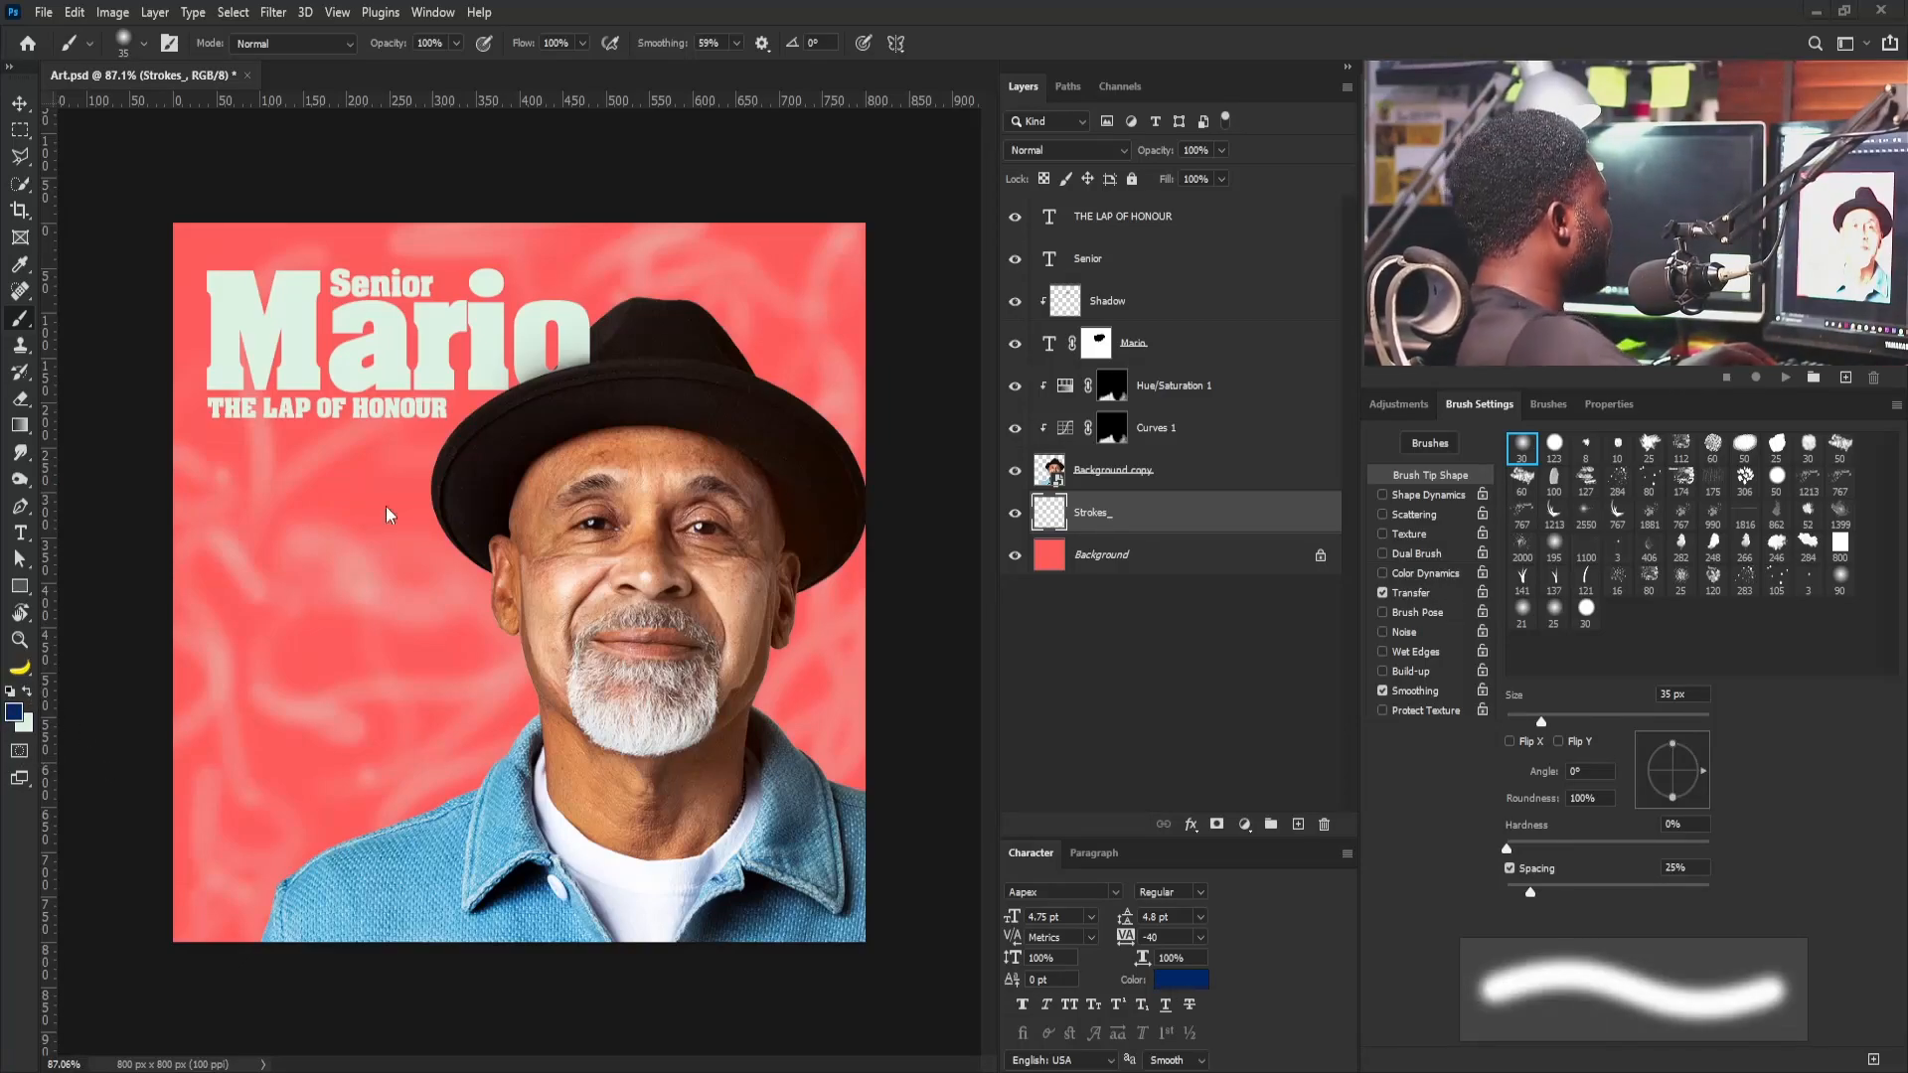
pyautogui.moveTo(411, 564)
pyautogui.mouseDown()
pyautogui.moveTo(332, 569)
pyautogui.moveTo(422, 558)
pyautogui.mouseUp()
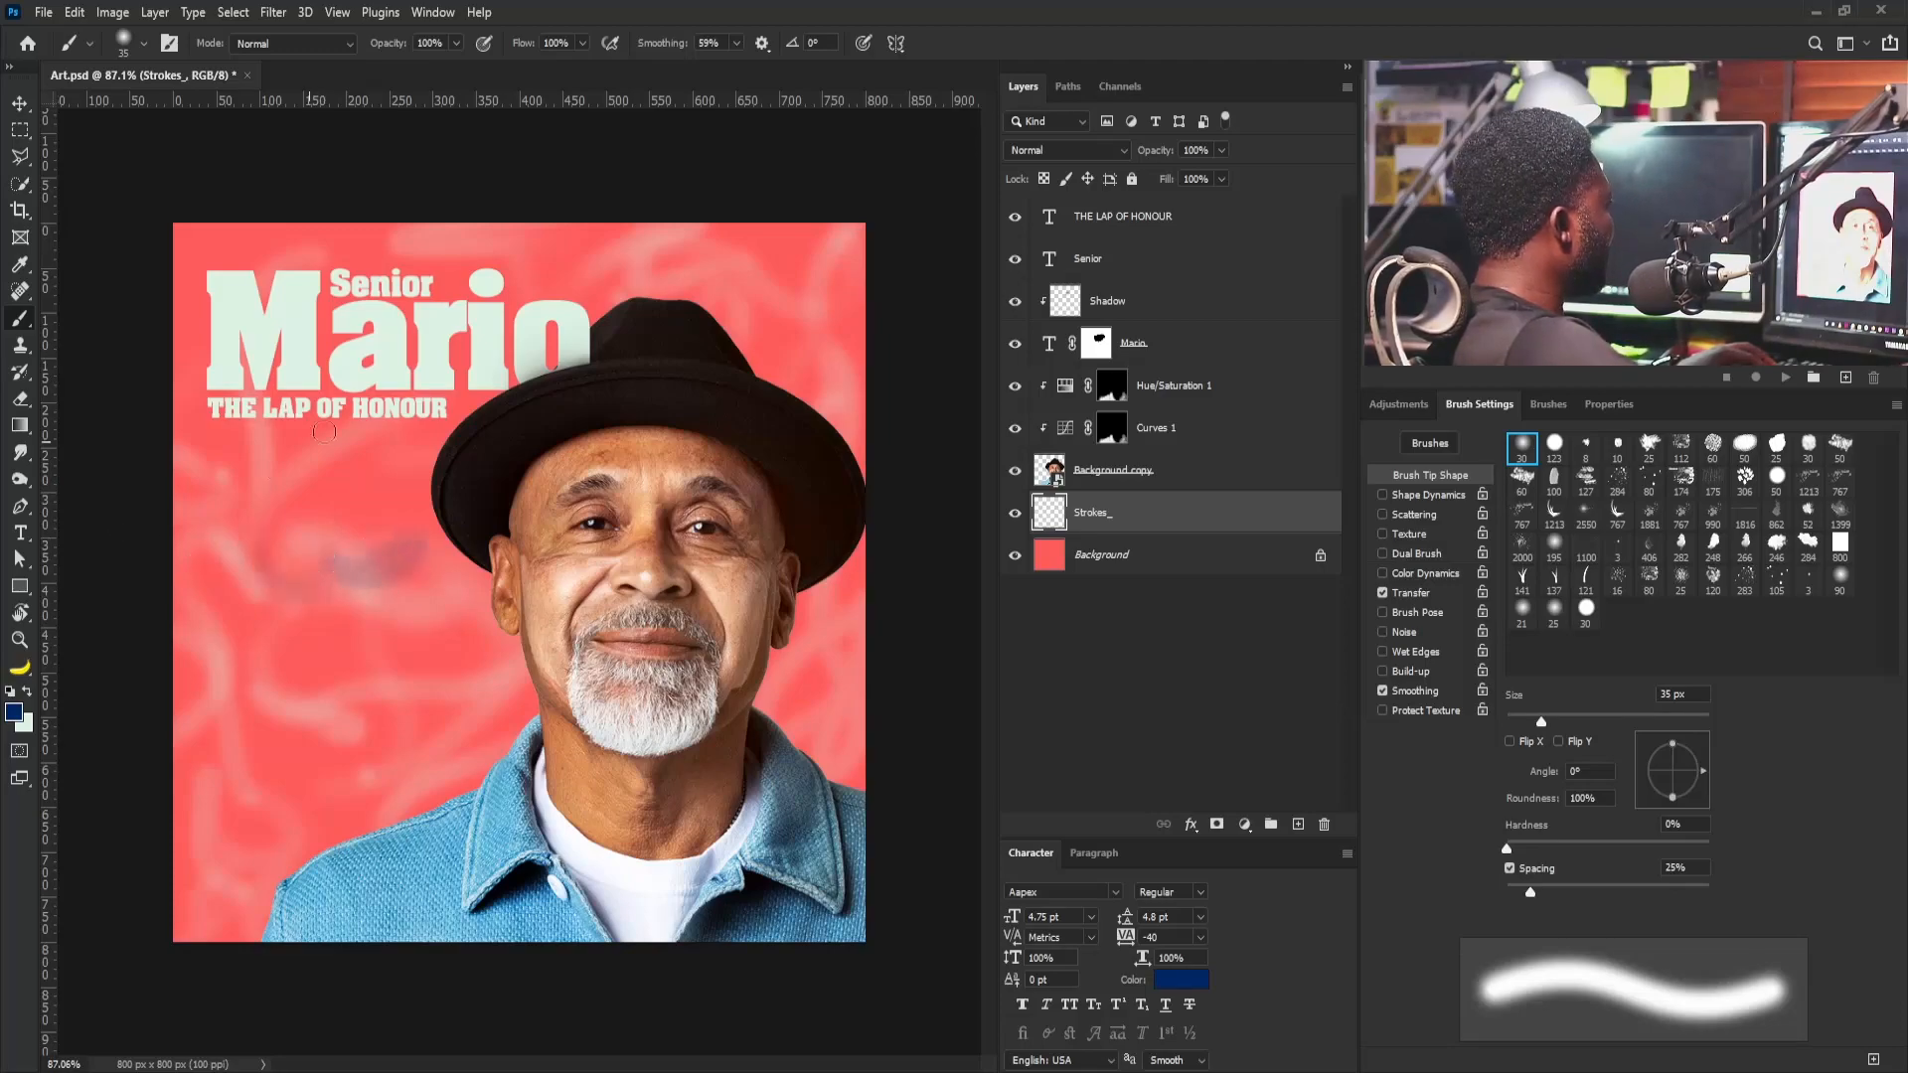
pyautogui.moveTo(303, 549); pyautogui.dragTo(376, 443)
pyautogui.moveTo(545, 333)
pyautogui.mouseDown()
pyautogui.moveTo(744, 288)
pyautogui.moveTo(775, 302)
pyautogui.mouseUp()
pyautogui.moveTo(836, 206)
pyautogui.mouseDown()
pyautogui.moveTo(790, 318)
pyautogui.moveTo(854, 343)
pyautogui.mouseUp()
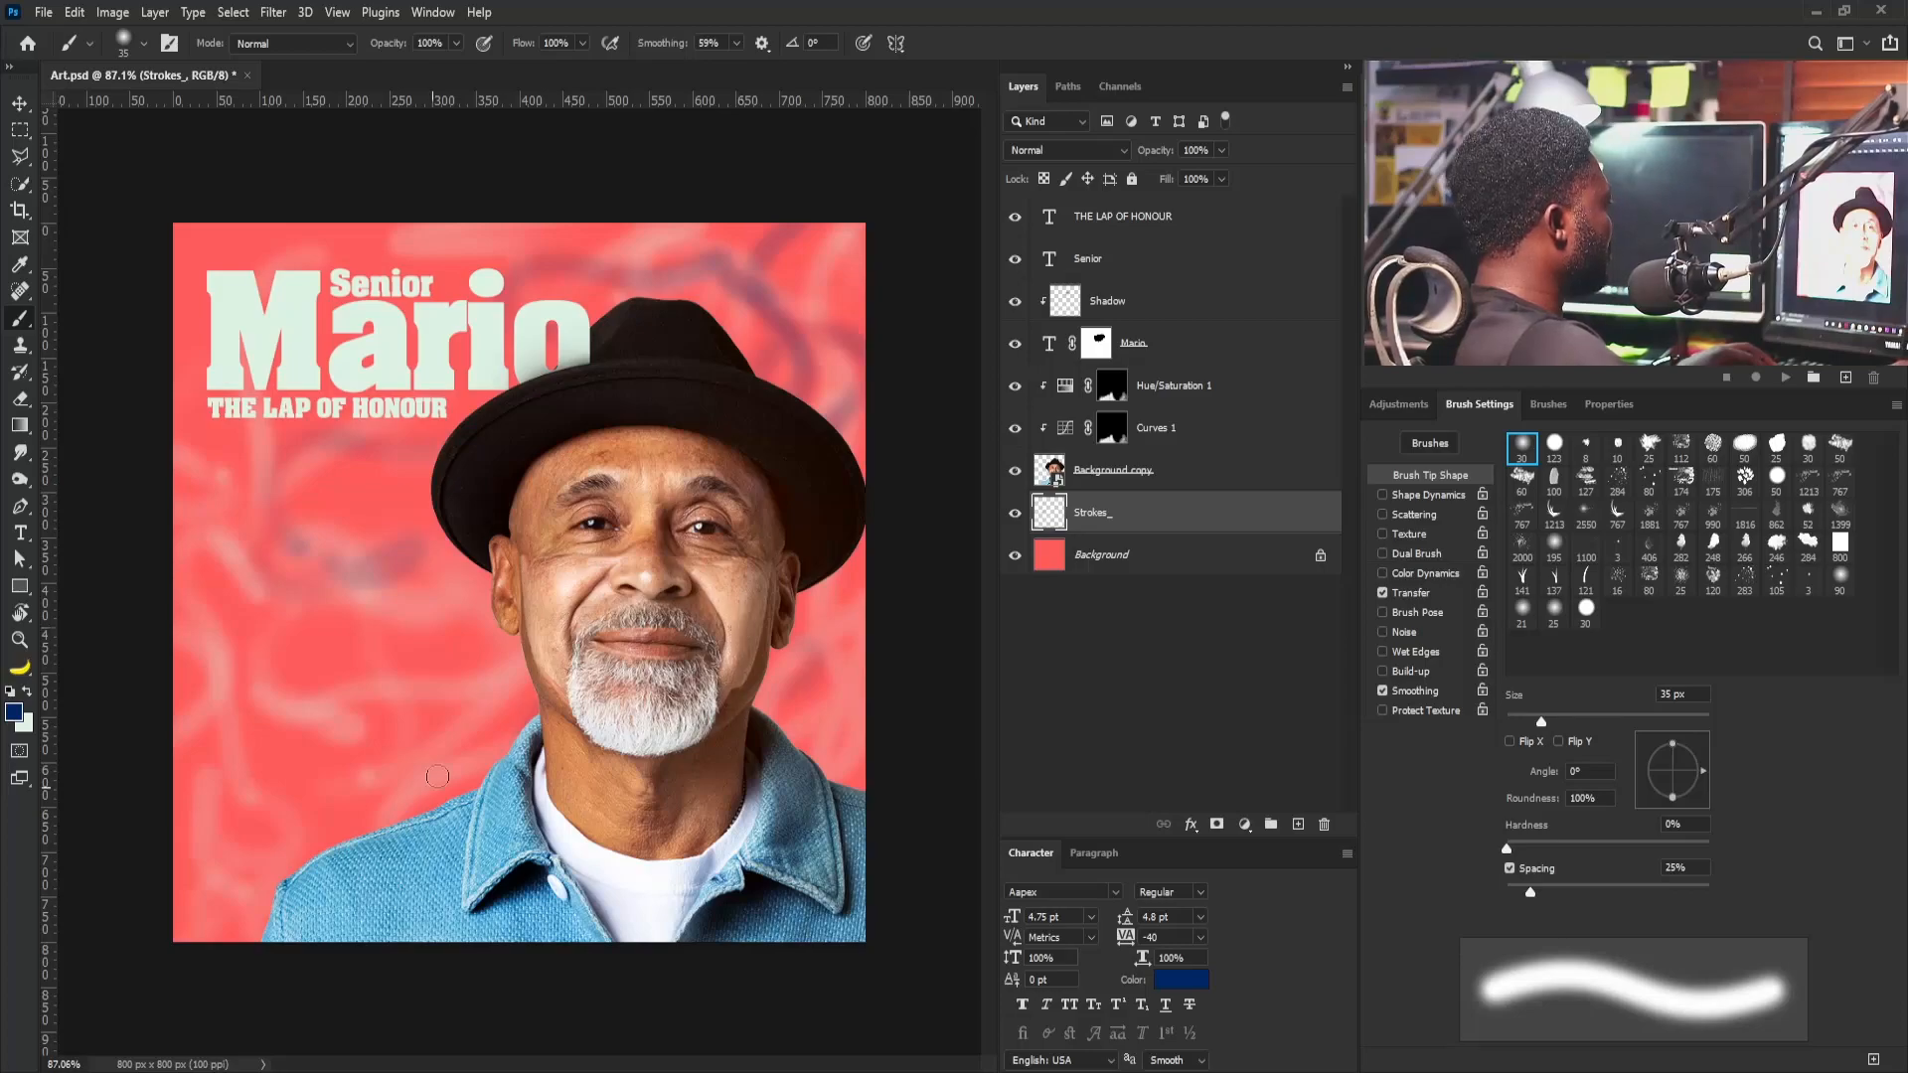
pyautogui.moveTo(281, 883); pyautogui.dragTo(235, 932)
pyautogui.moveTo(388, 801); pyautogui.dragTo(475, 779)
pyautogui.moveTo(337, 725)
pyautogui.mouseDown()
pyautogui.moveTo(254, 636)
pyautogui.moveTo(223, 770)
pyautogui.moveTo(457, 695)
pyautogui.mouseUp()
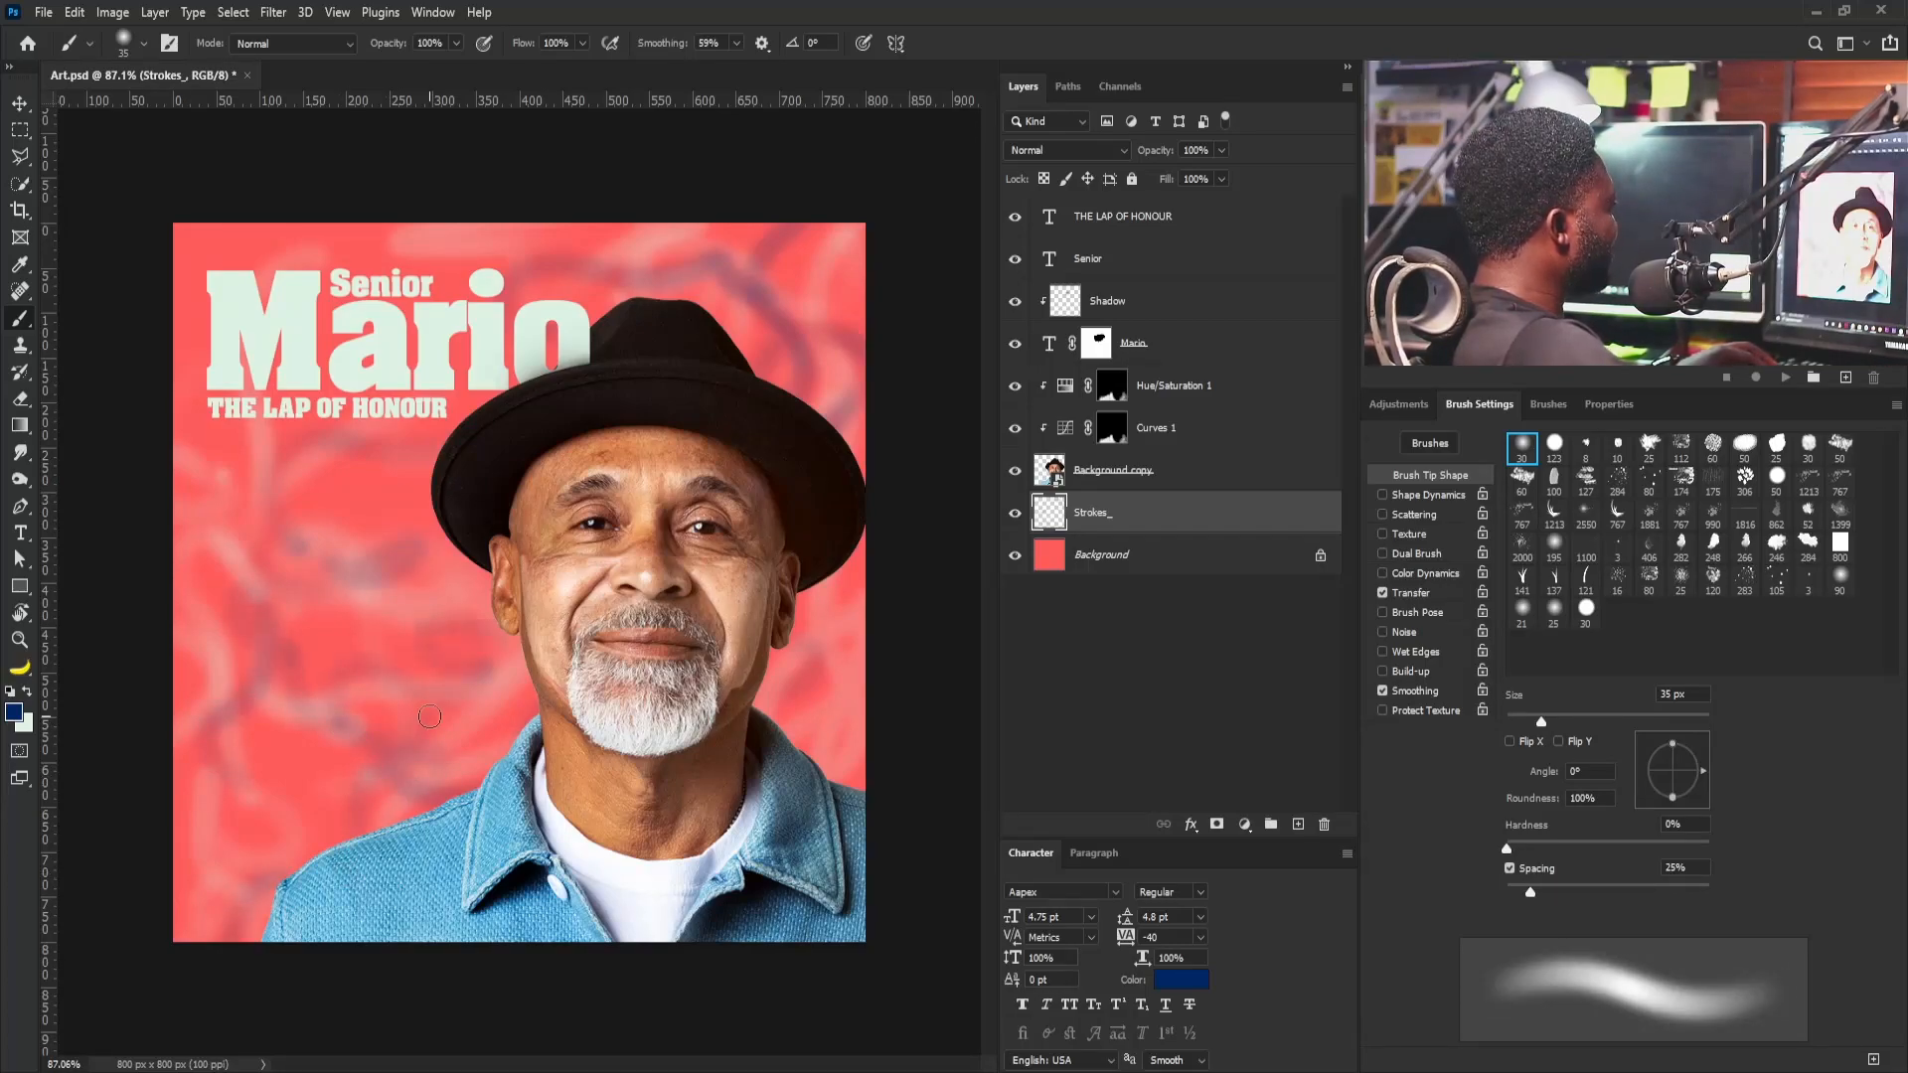
pyautogui.moveTo(785, 693)
pyautogui.mouseDown()
pyautogui.moveTo(850, 397)
pyautogui.moveTo(695, 239)
pyautogui.moveTo(543, 197)
pyautogui.mouseUp()
pyautogui.moveTo(365, 510); pyautogui.dragTo(419, 509)
pyautogui.moveTo(237, 515); pyautogui.dragTo(195, 643)
pyautogui.moveTo(173, 857); pyautogui.dragTo(314, 972)
pyautogui.moveTo(316, 843); pyautogui.dragTo(357, 805)
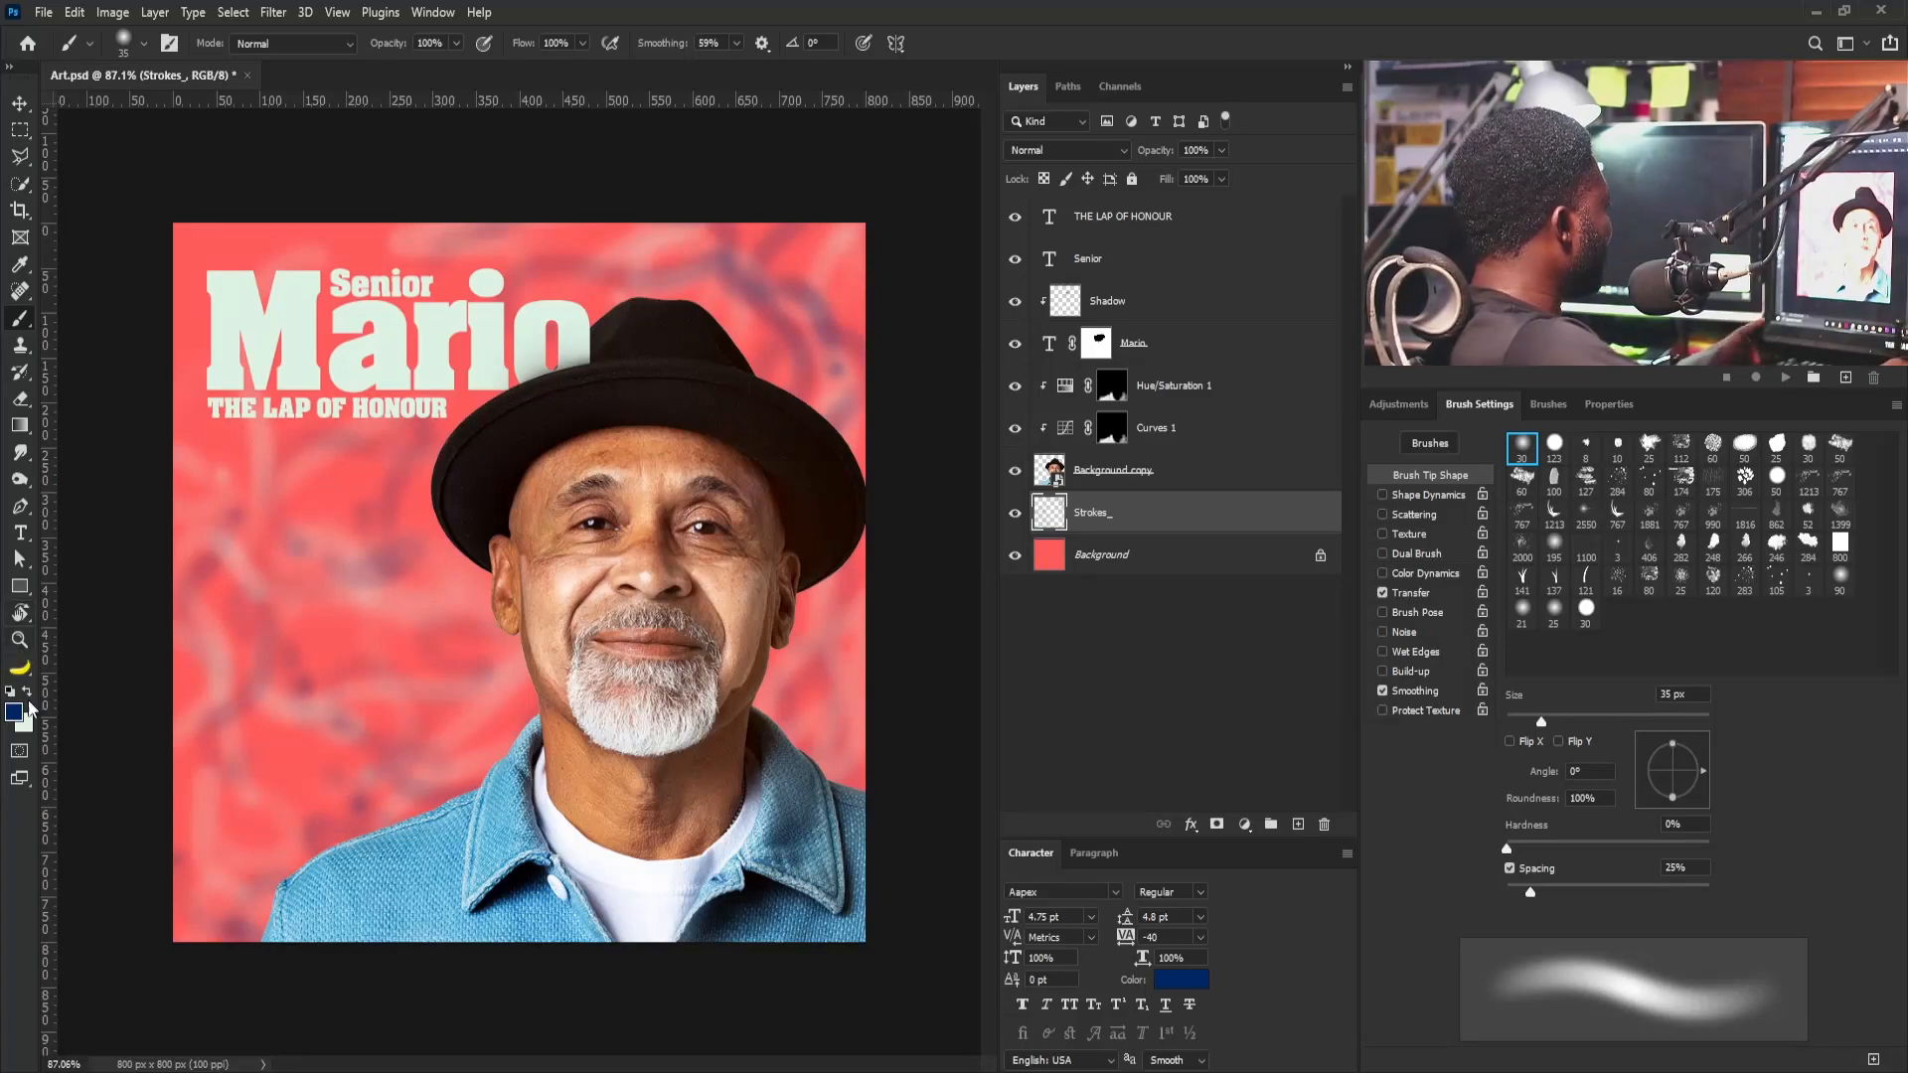
# Sample the coral background colour and paint over the strokes behind the title to clear the area around the lettering
pyautogui.keyDown('alt'); pyautogui.click(203, 494); pyautogui.keyUp('alt')
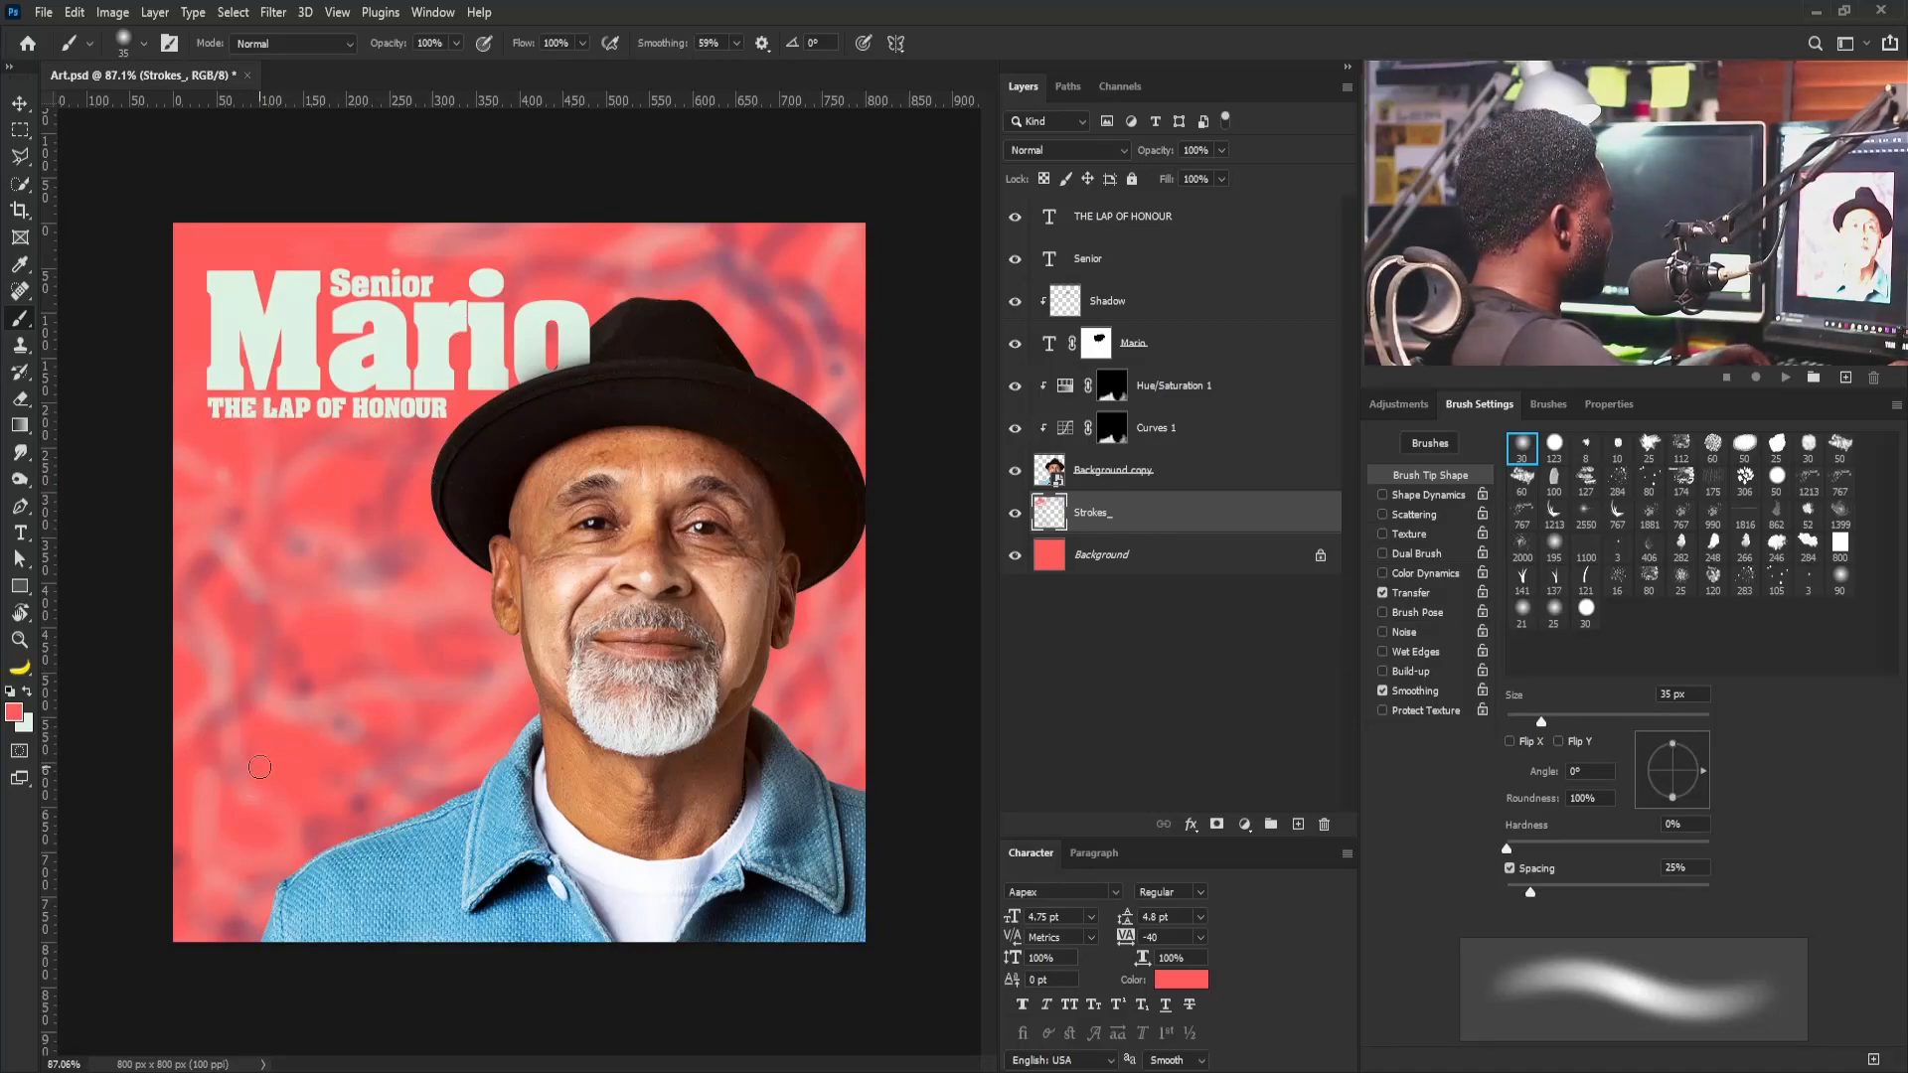
pyautogui.press('v')
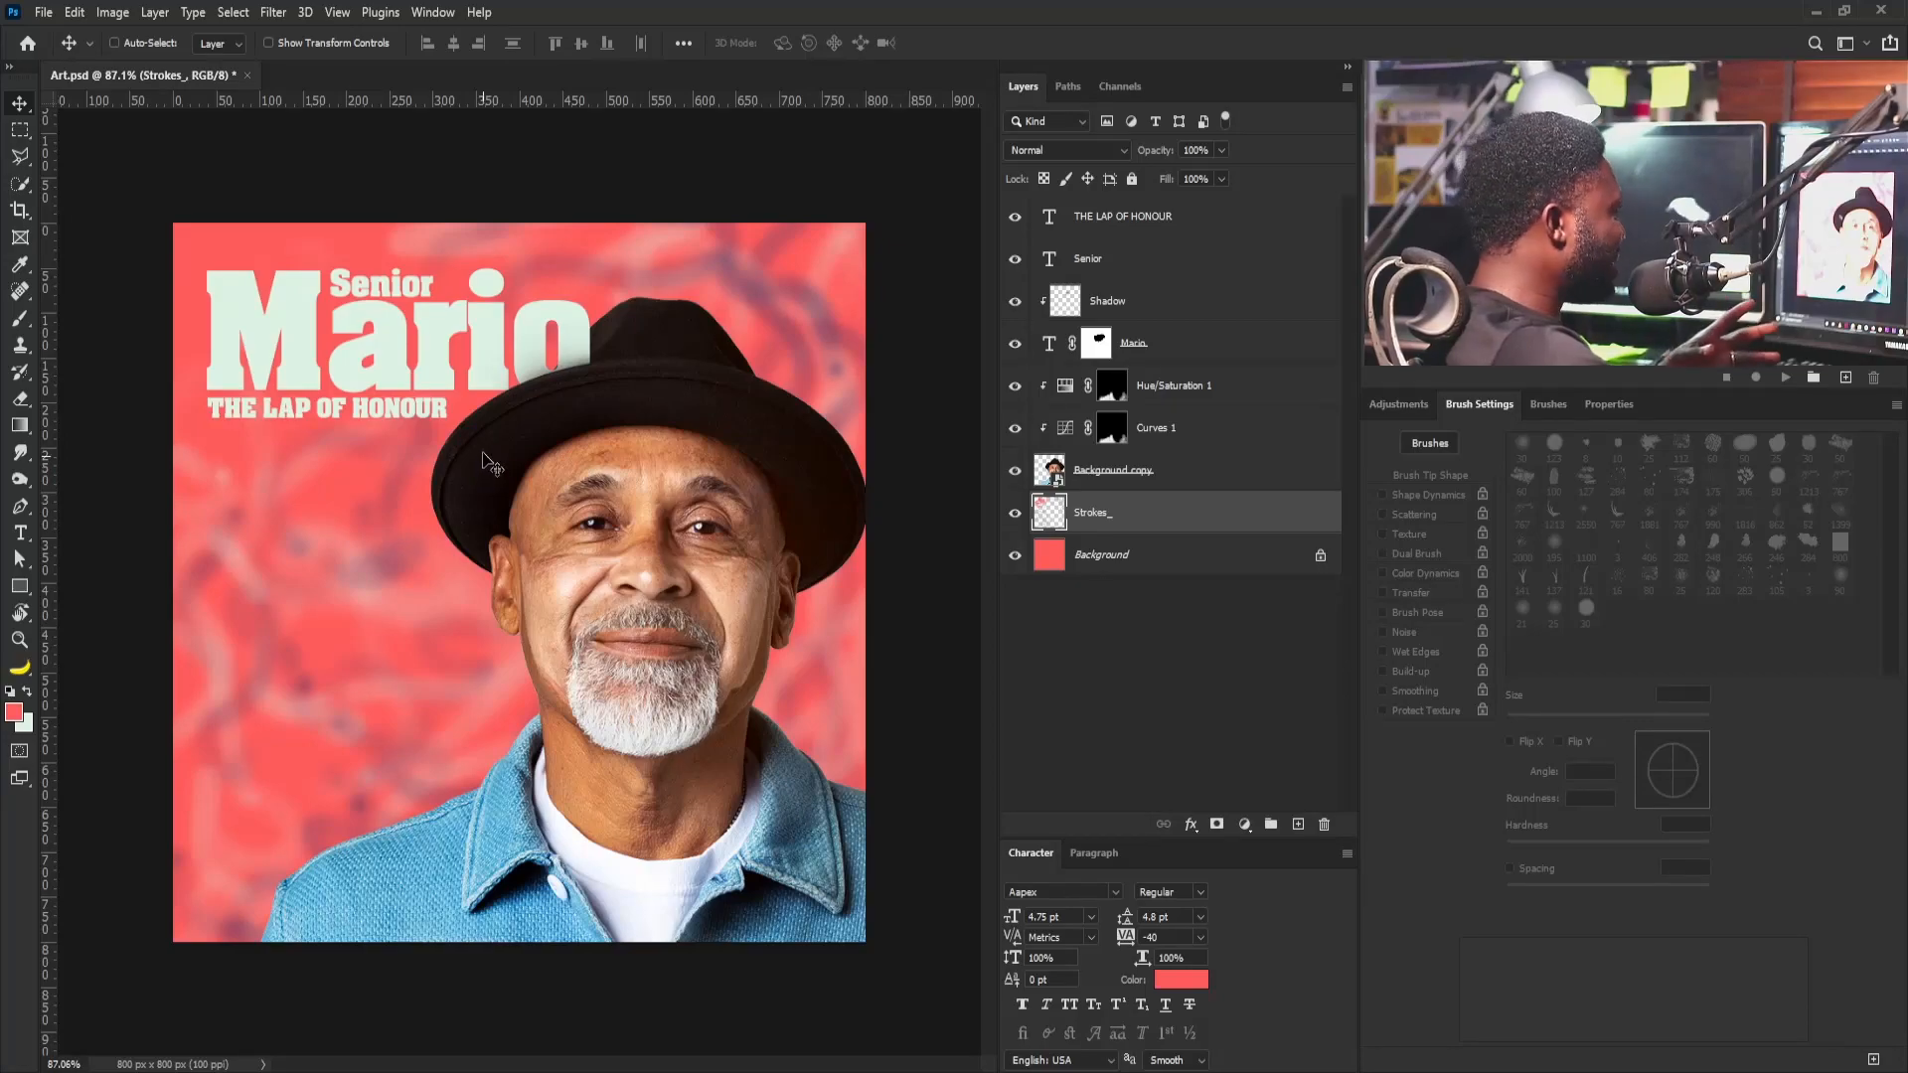
# Apply the Paint Daubs filter to the Strokes_ layer with brush size 8, sharpness 32 and the Simple brush type
pyautogui.click(273, 13)
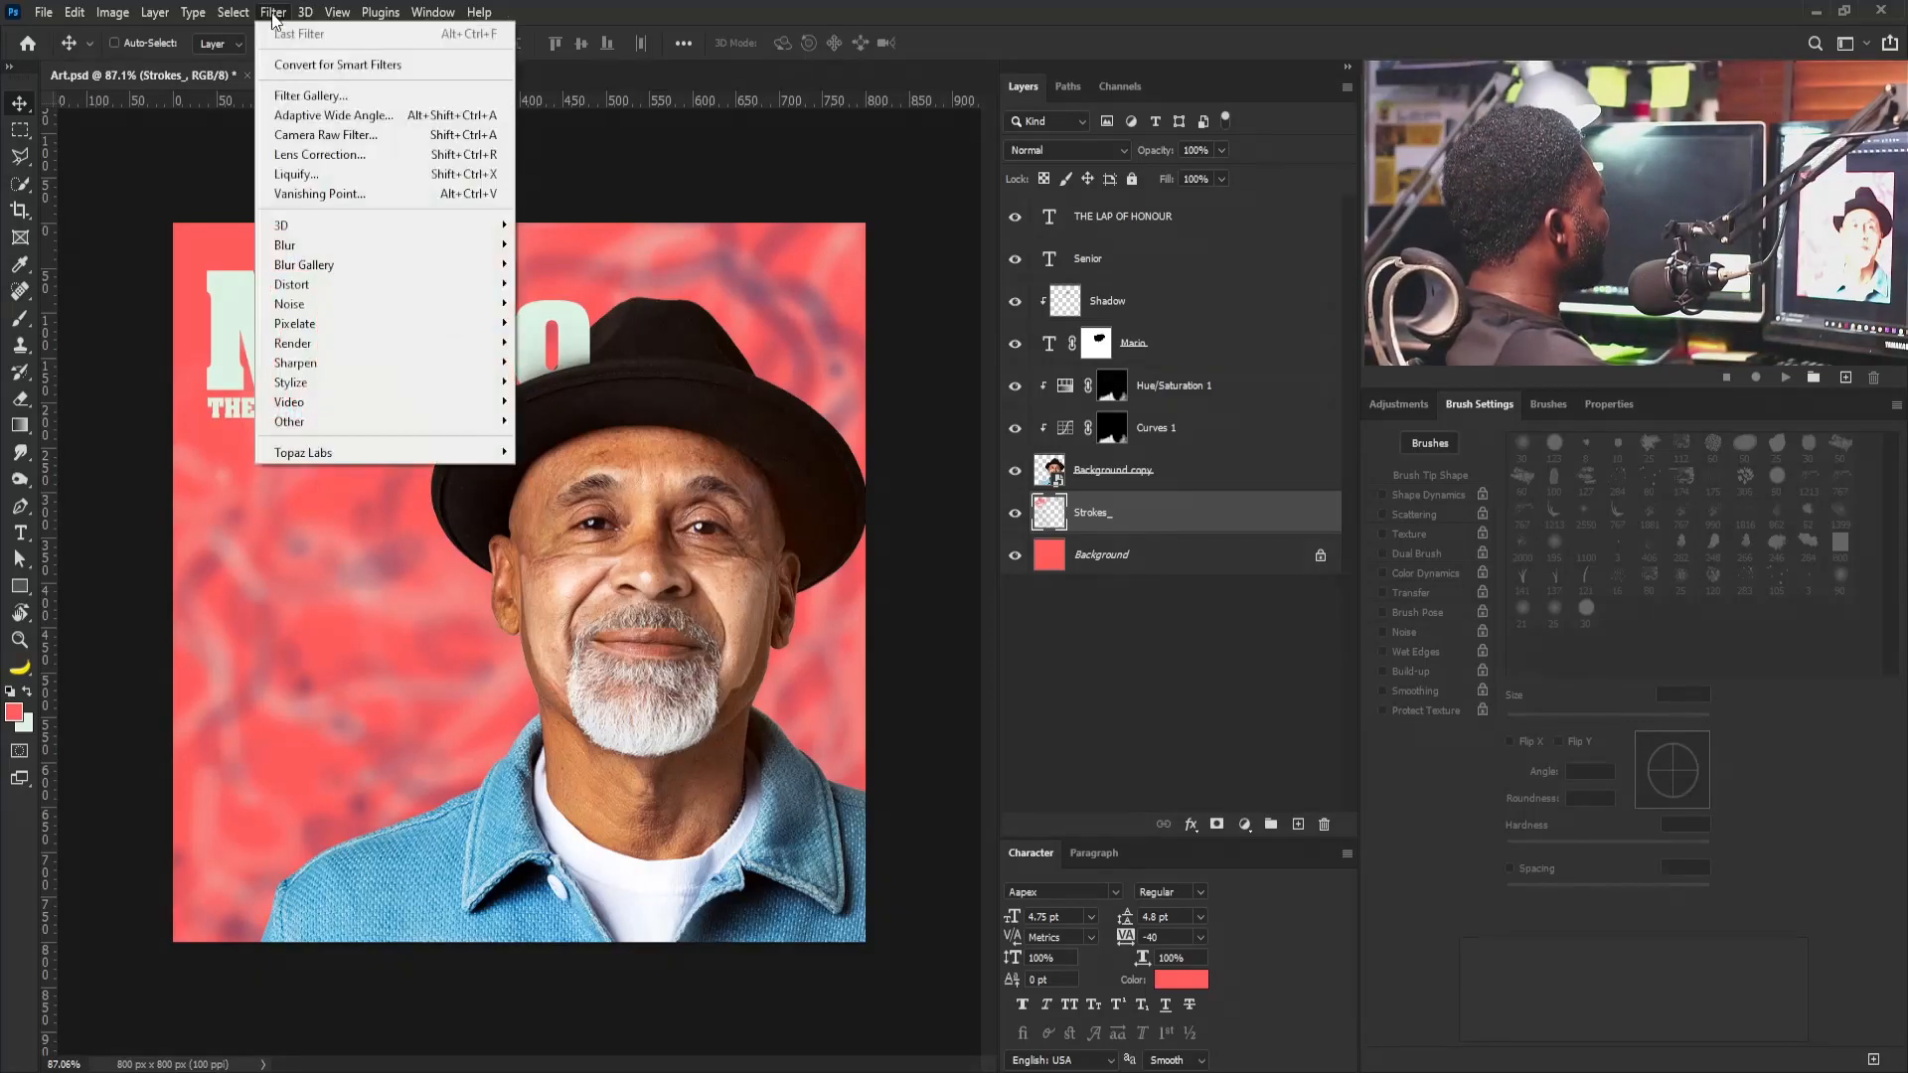
pyautogui.click(283, 95)
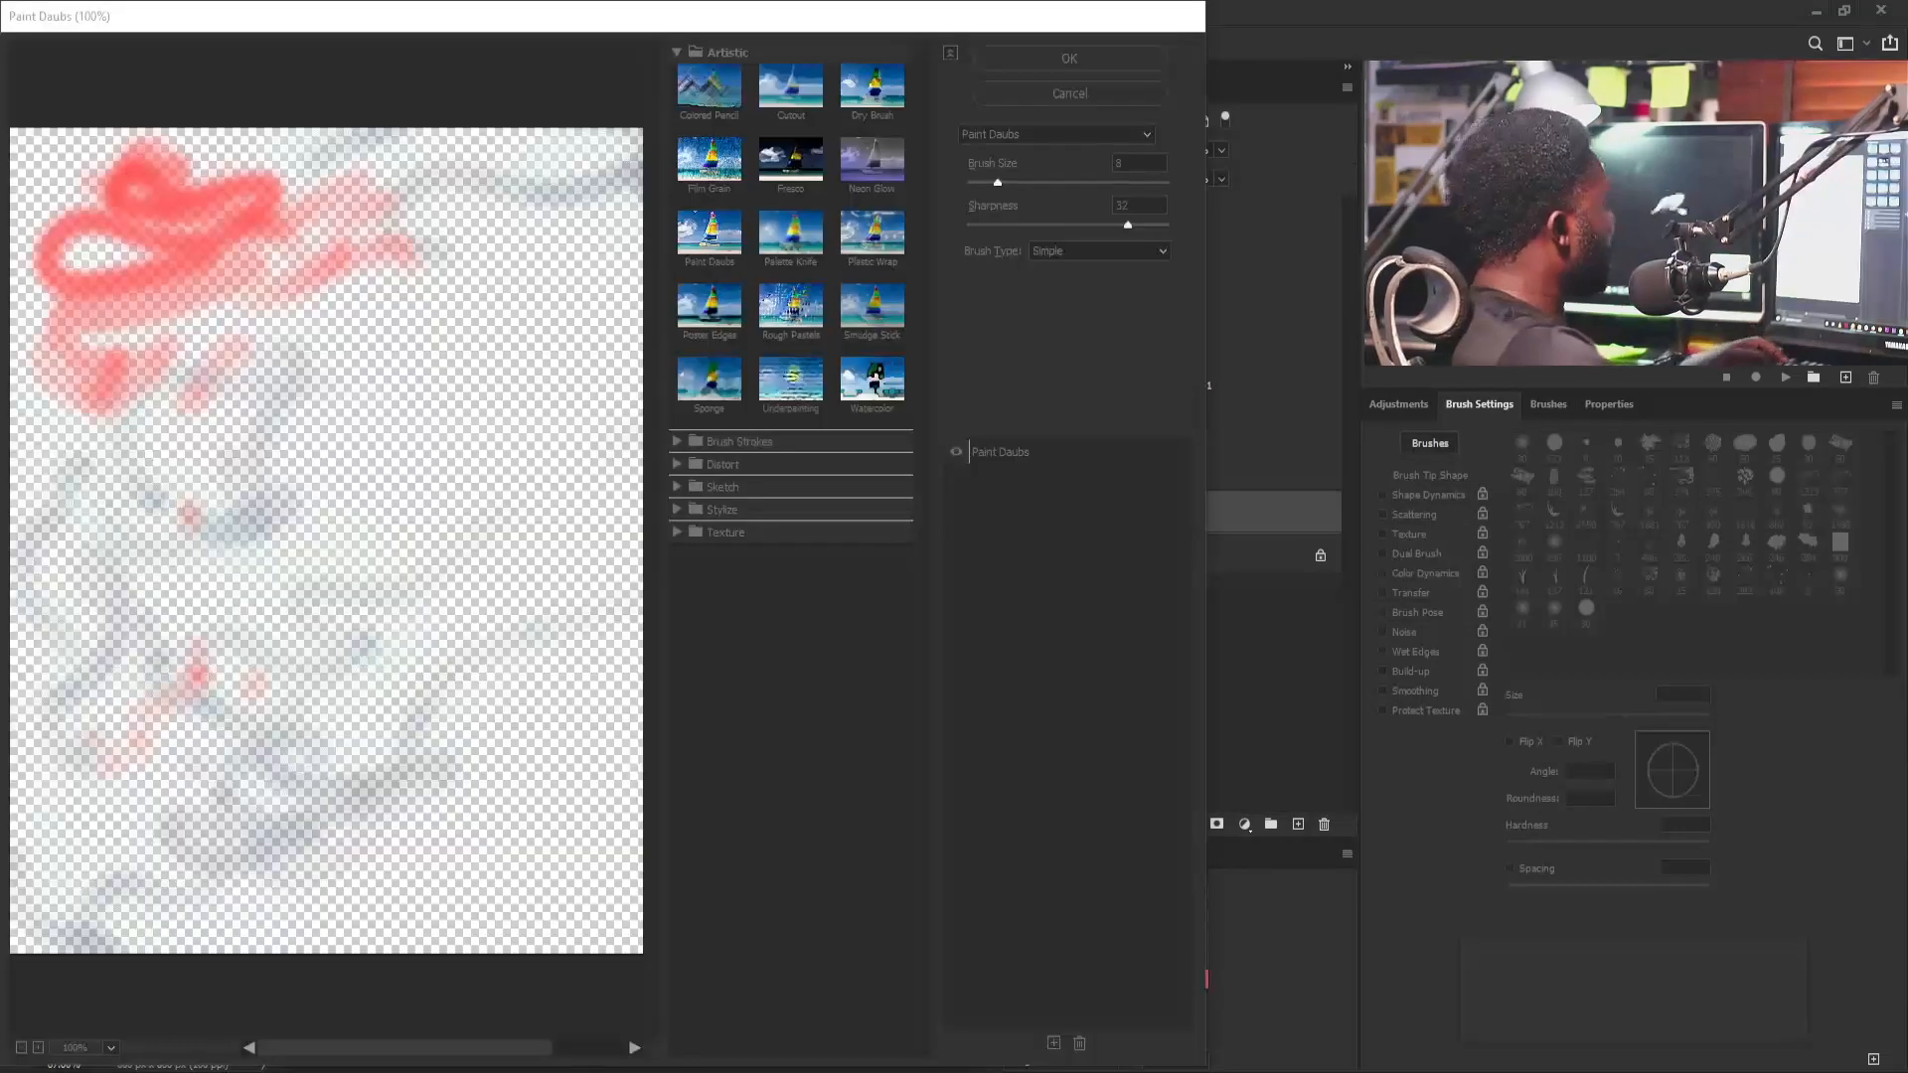
pyautogui.click(724, 239)
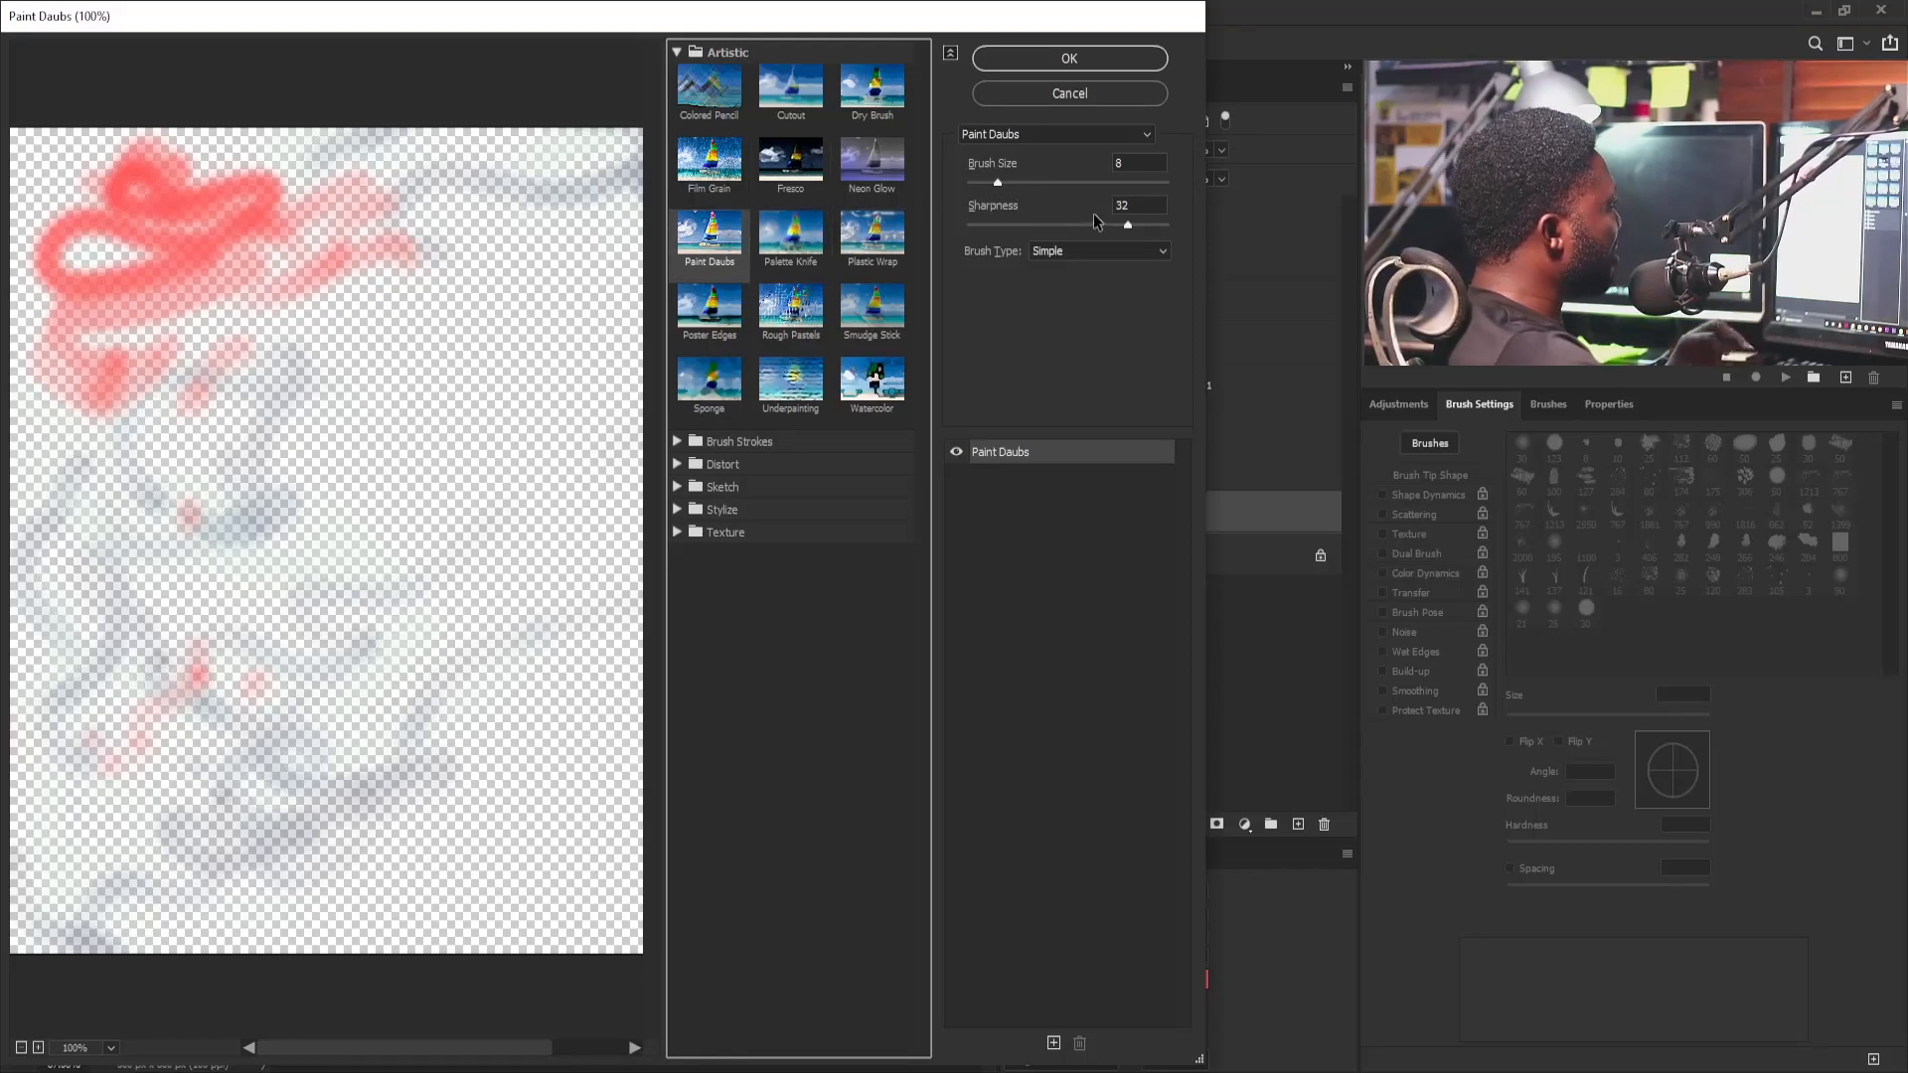
pyautogui.click(1093, 59)
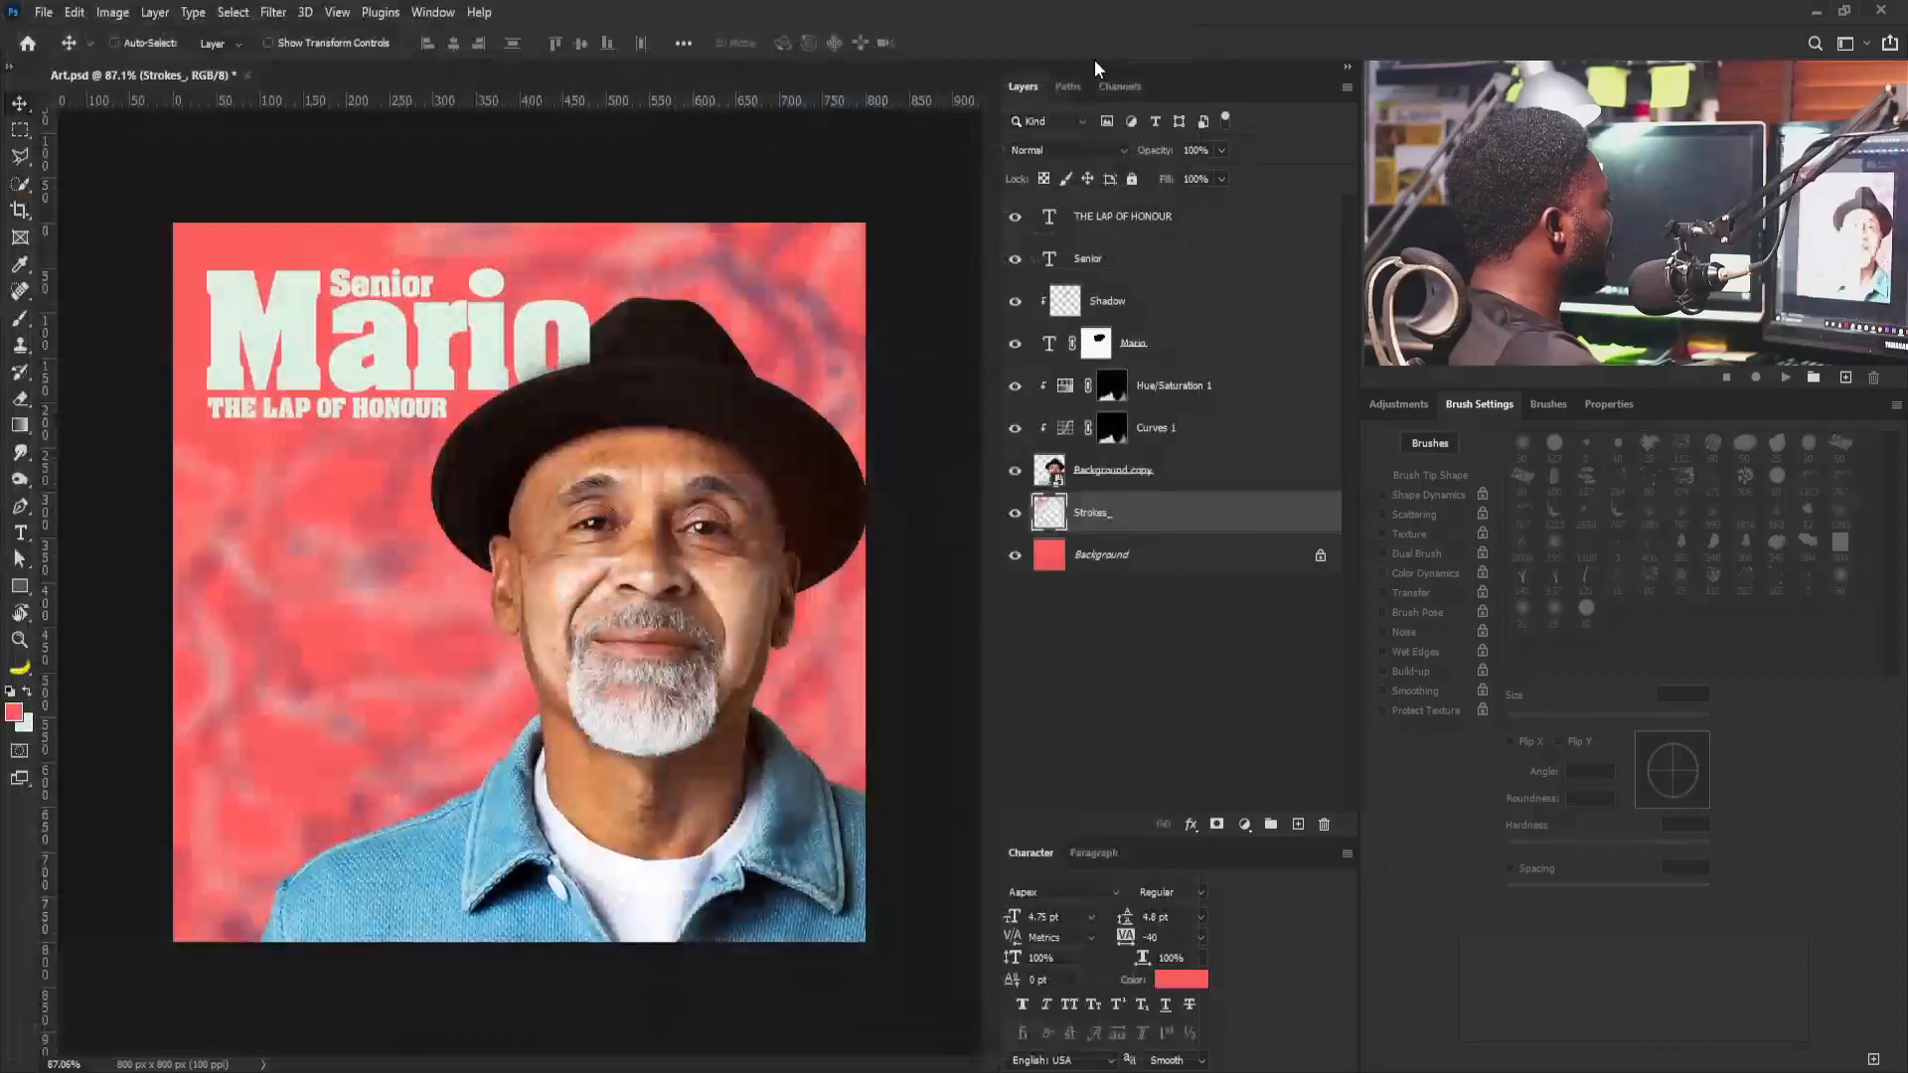
# Add a Curves adjustment above the THE LAP OF HONOUR layer, darken it to input 163, output 85, and invert its mask
pyautogui.click(1150, 225)
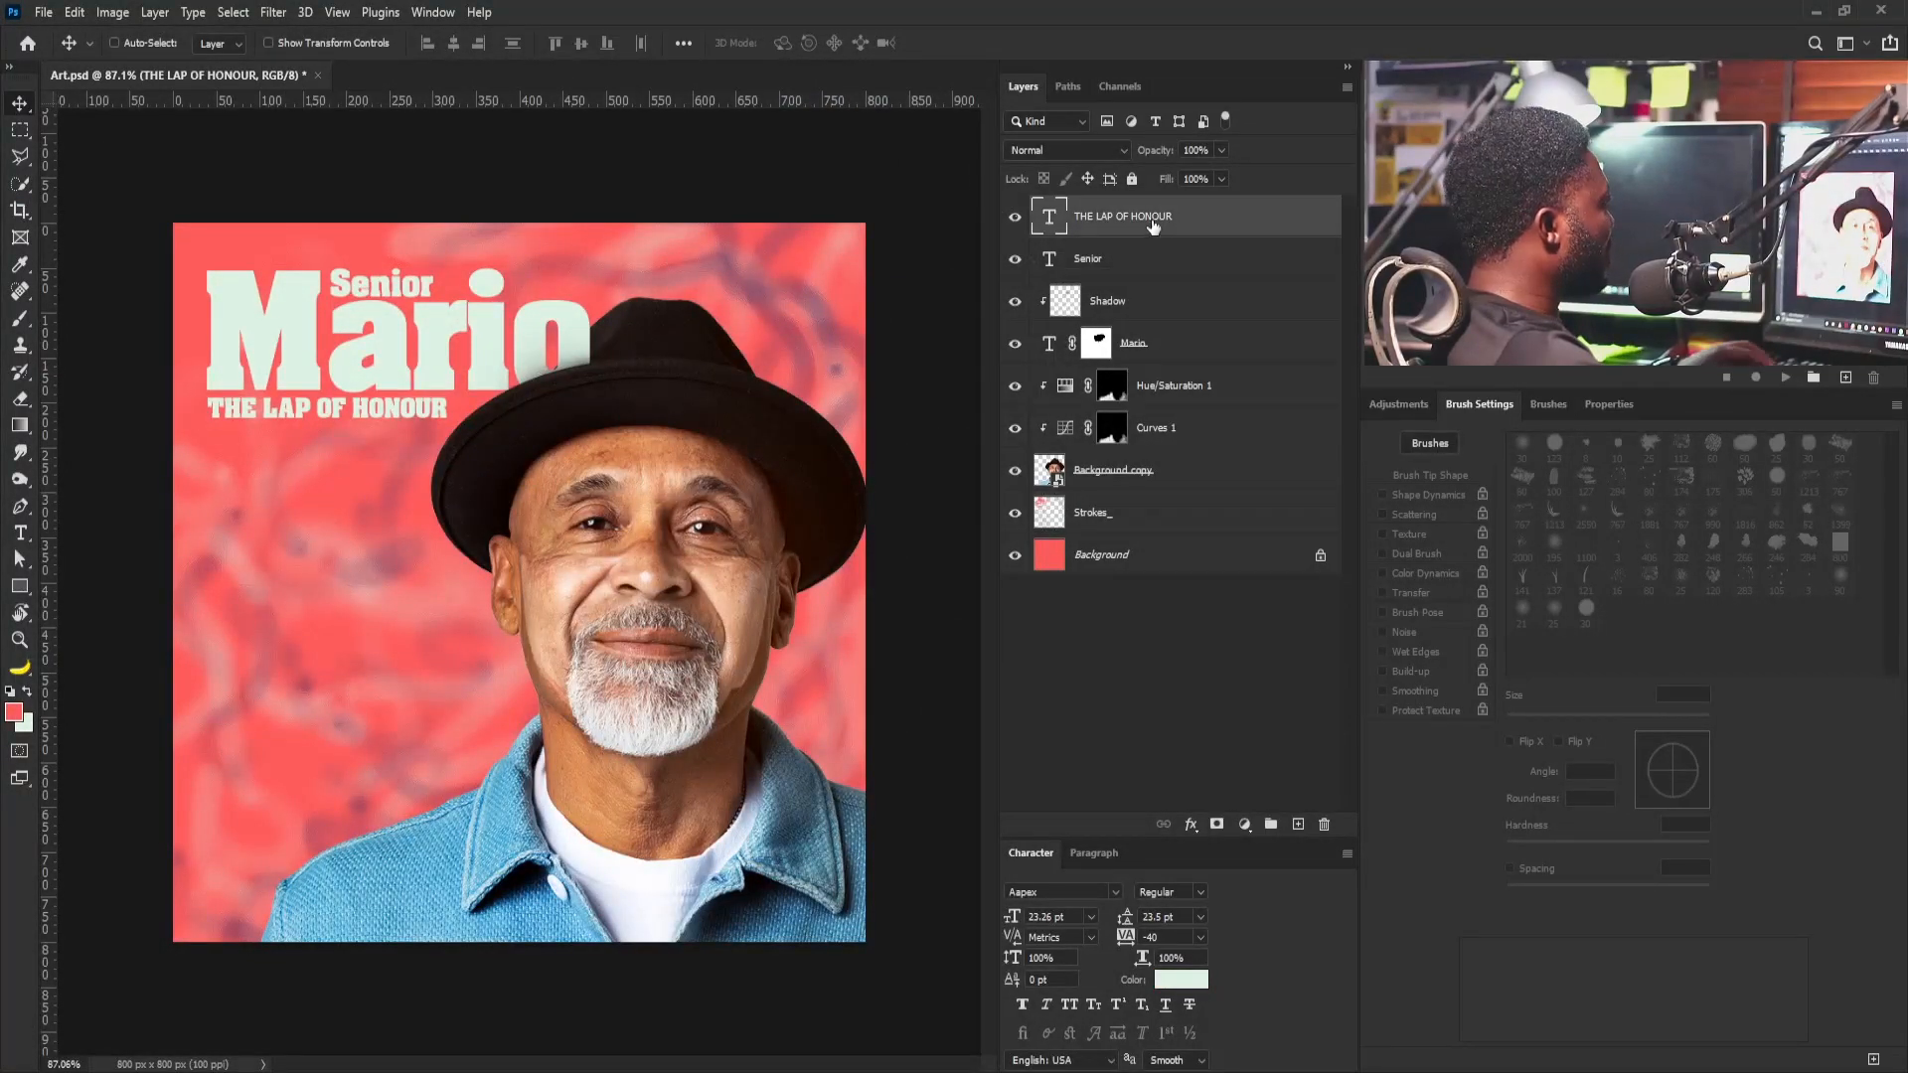
pyautogui.click(1607, 402)
pyautogui.click(1404, 401)
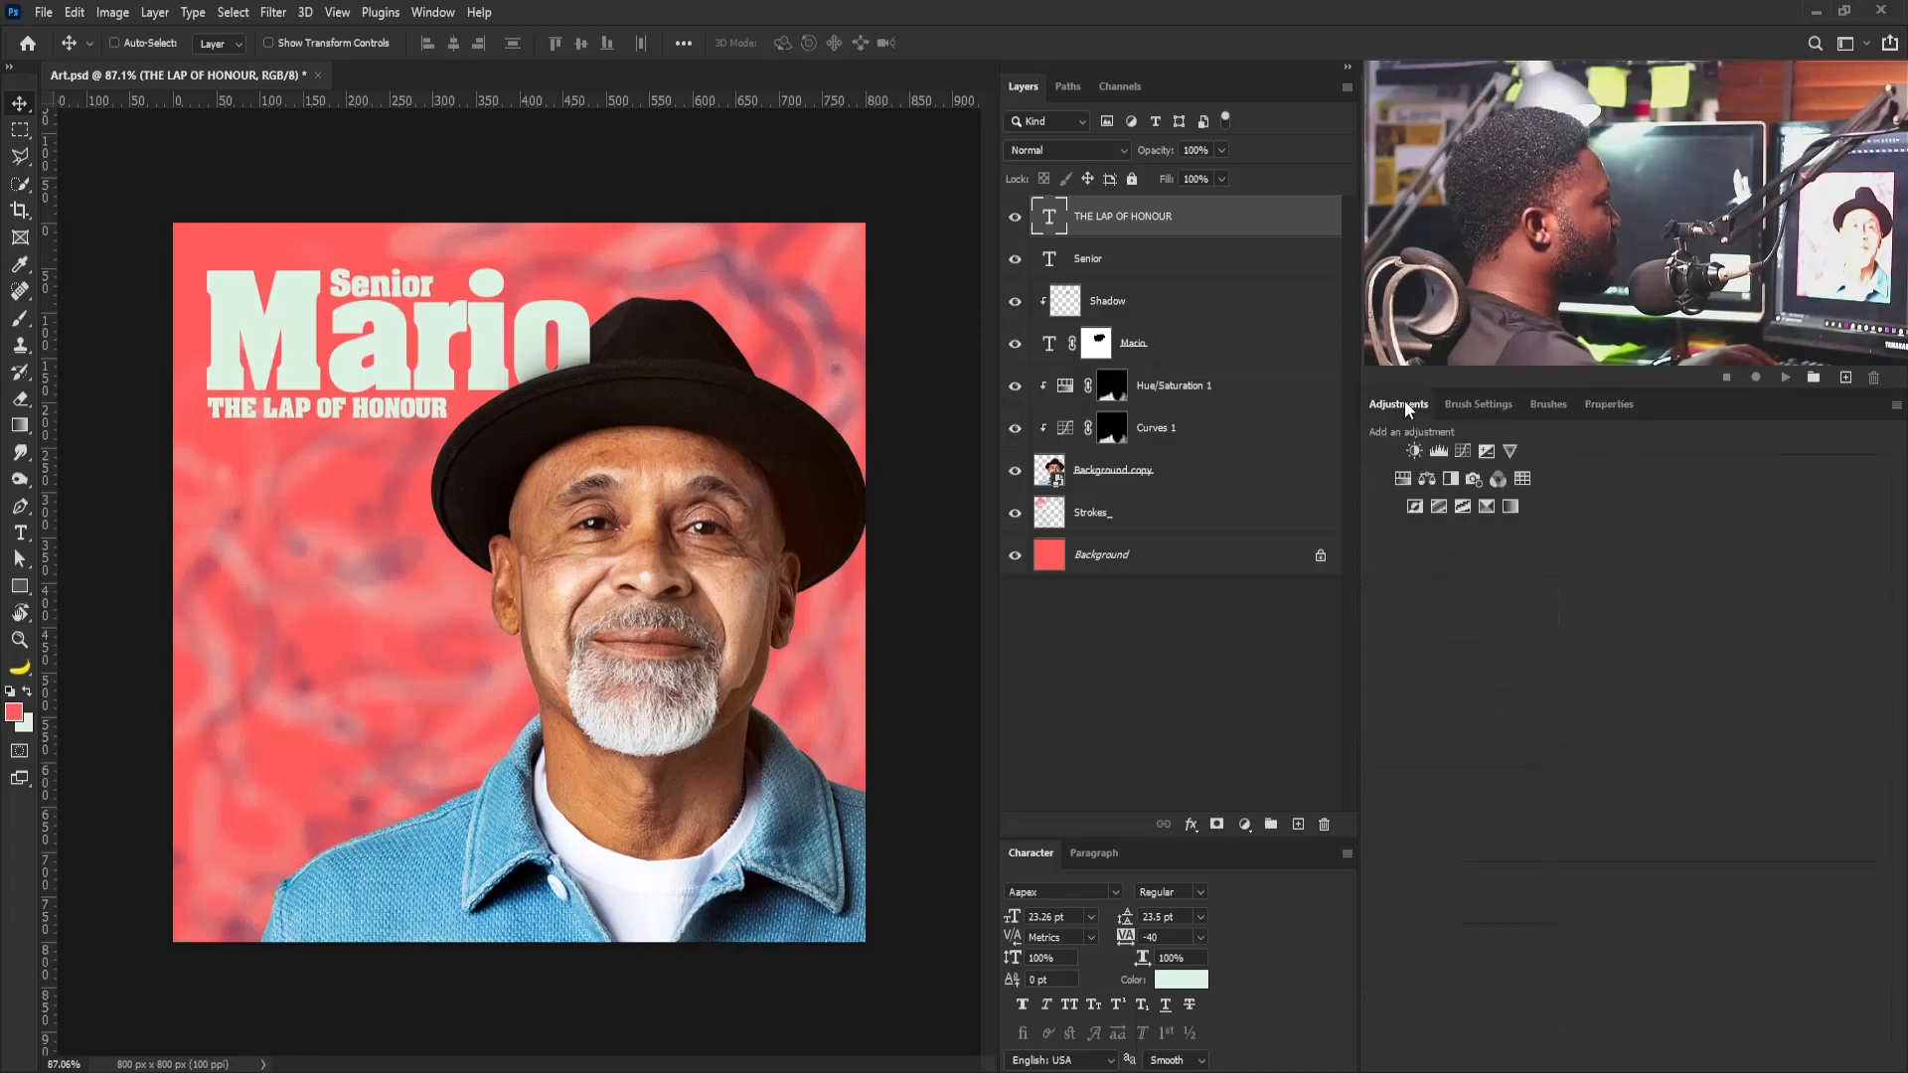
pyautogui.click(1462, 451)
pyautogui.moveTo(1645, 660); pyautogui.dragTo(1681, 698)
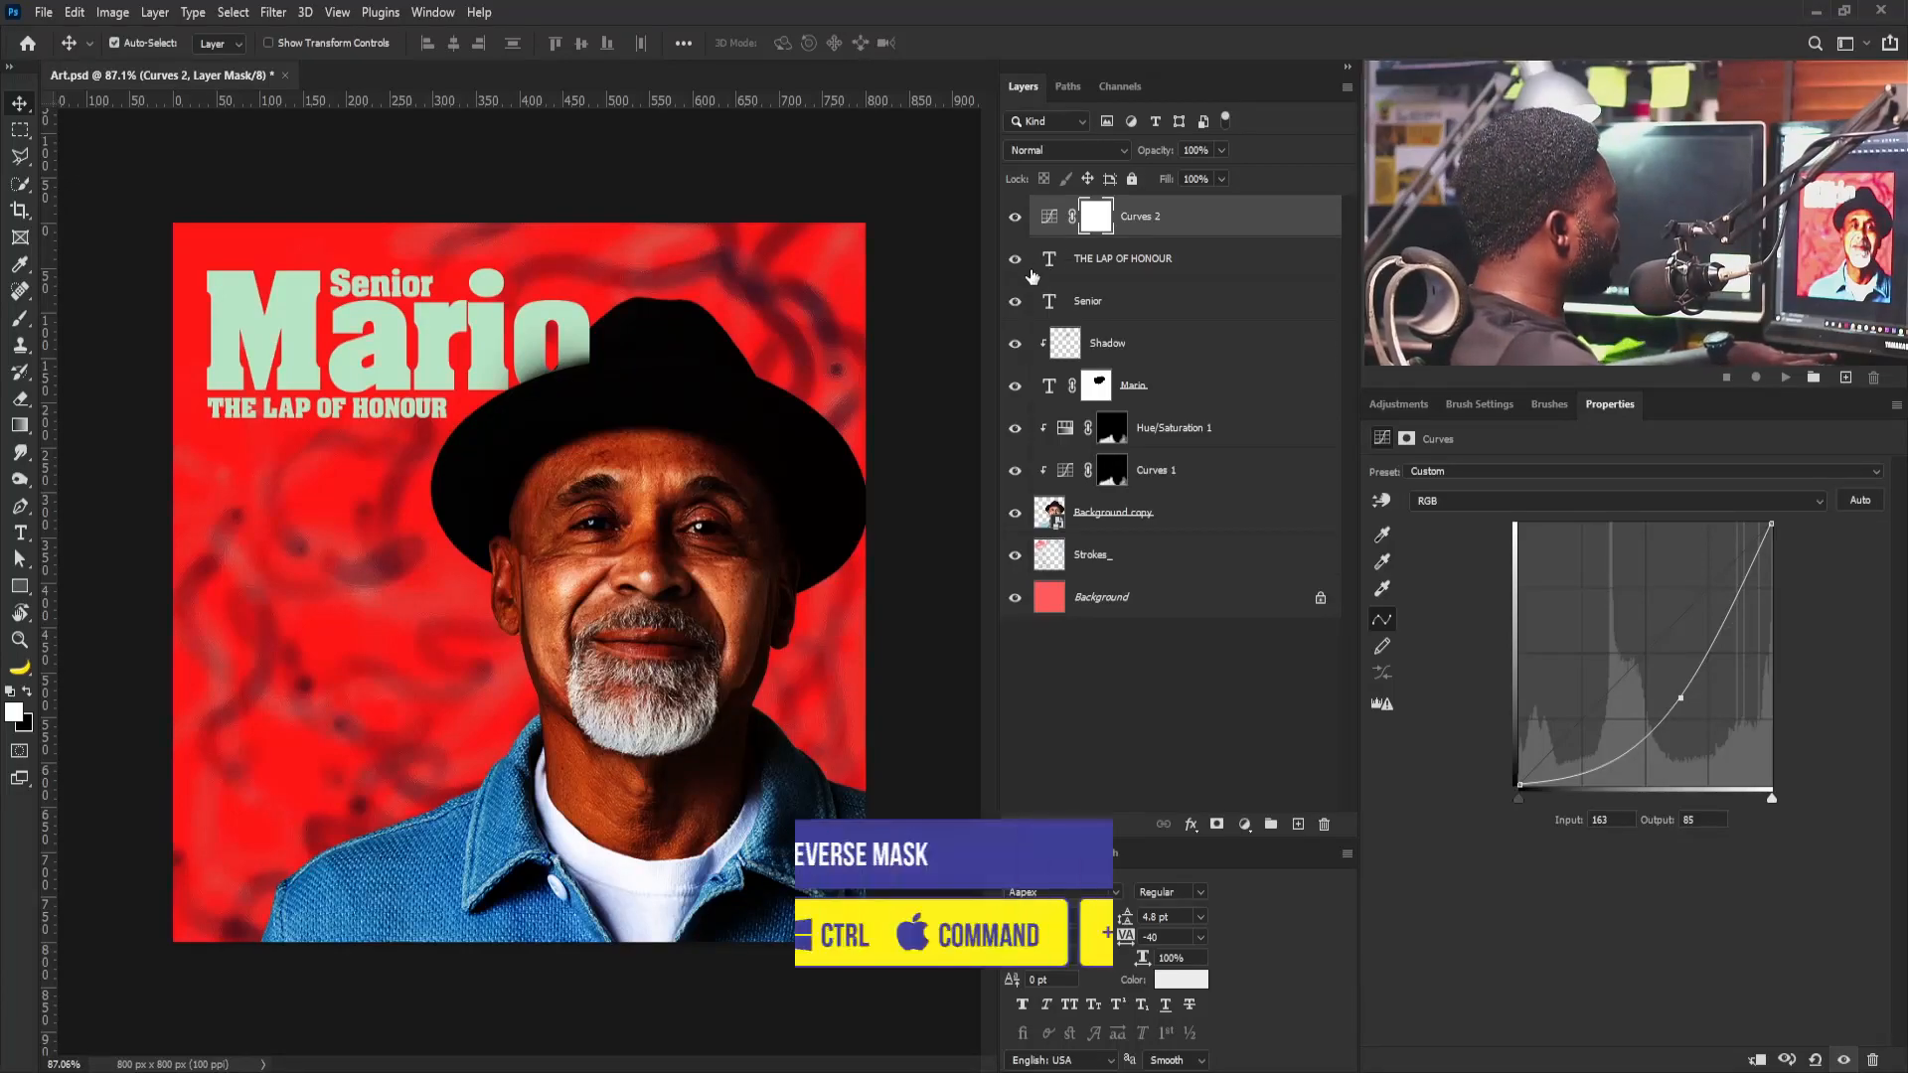
pyautogui.hotkey('ctrl', 'i')
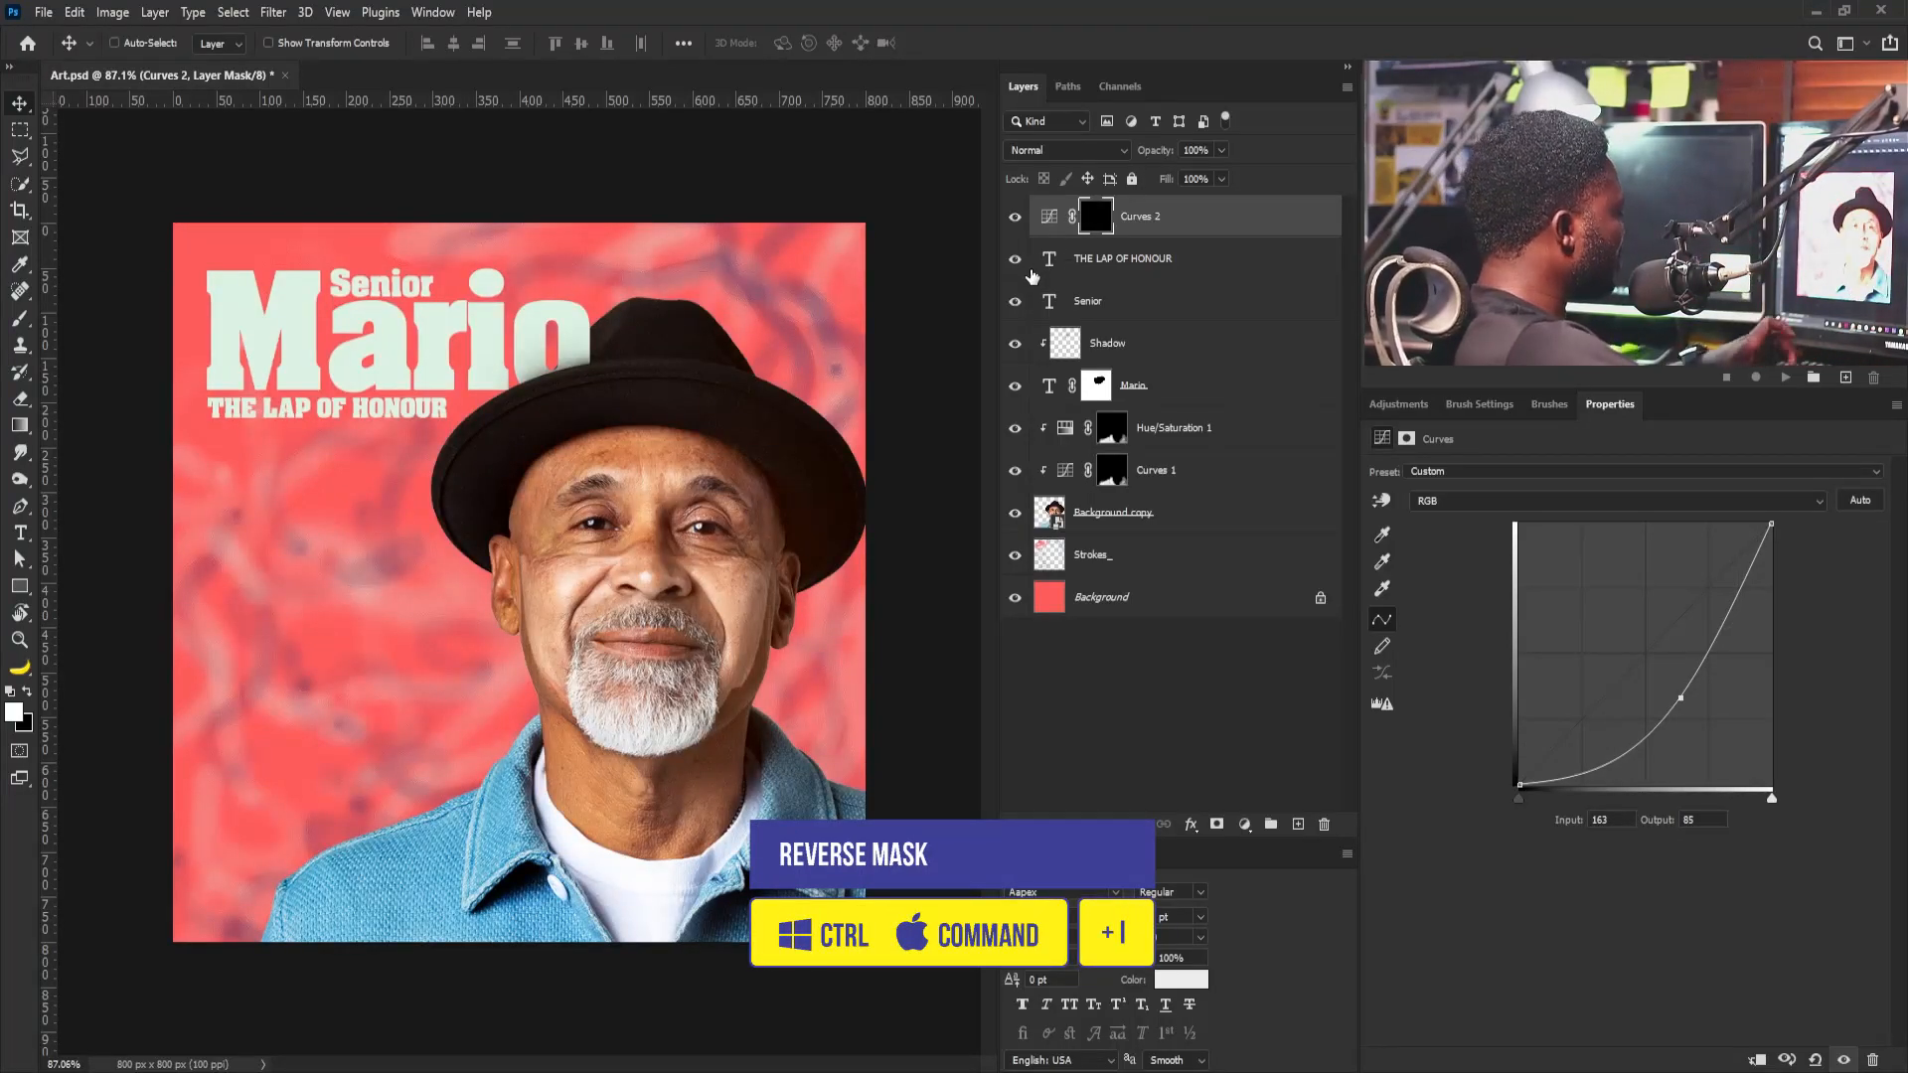
# Set up a soft white brush at 300 px for painting on the mask of the top Curves layer
pyautogui.press('b')
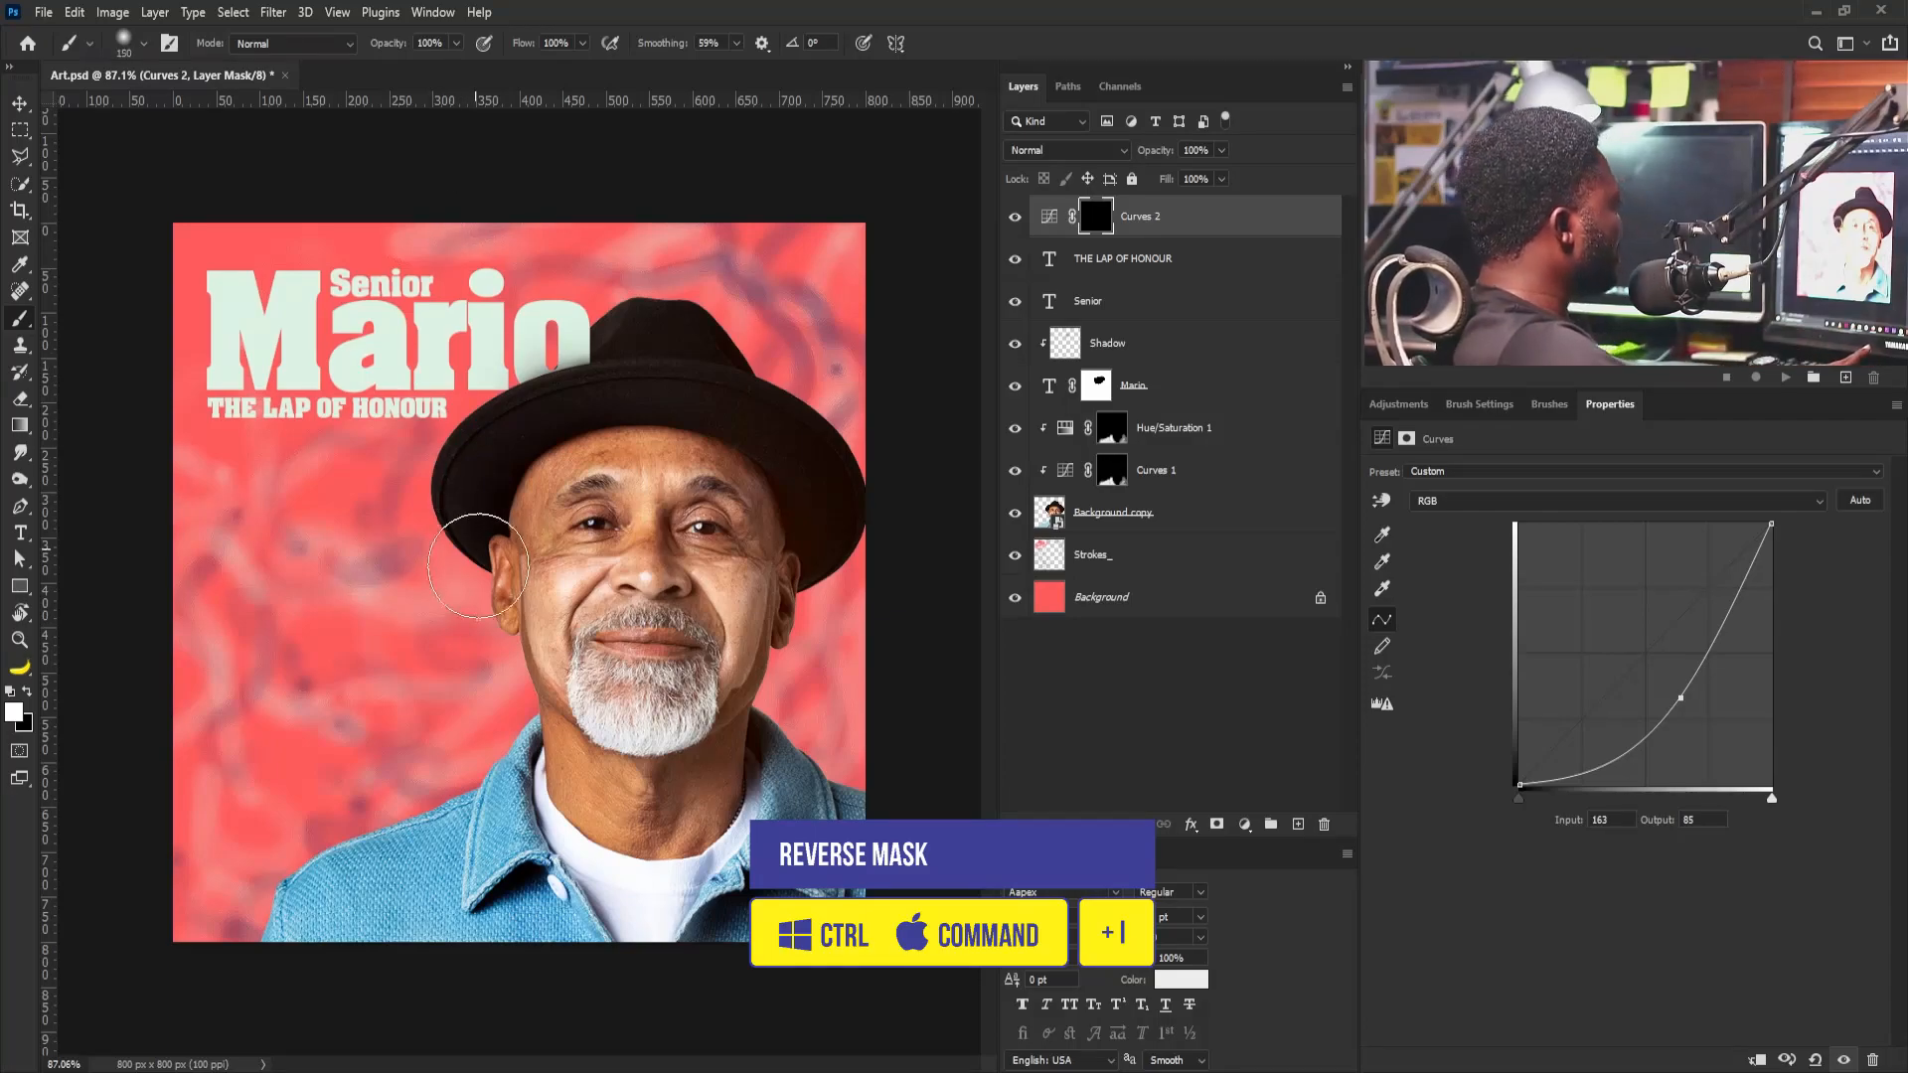
pyautogui.press(']')
pyautogui.press(']')
pyautogui.press(']')
pyautogui.hotkey('ctrl', '-')
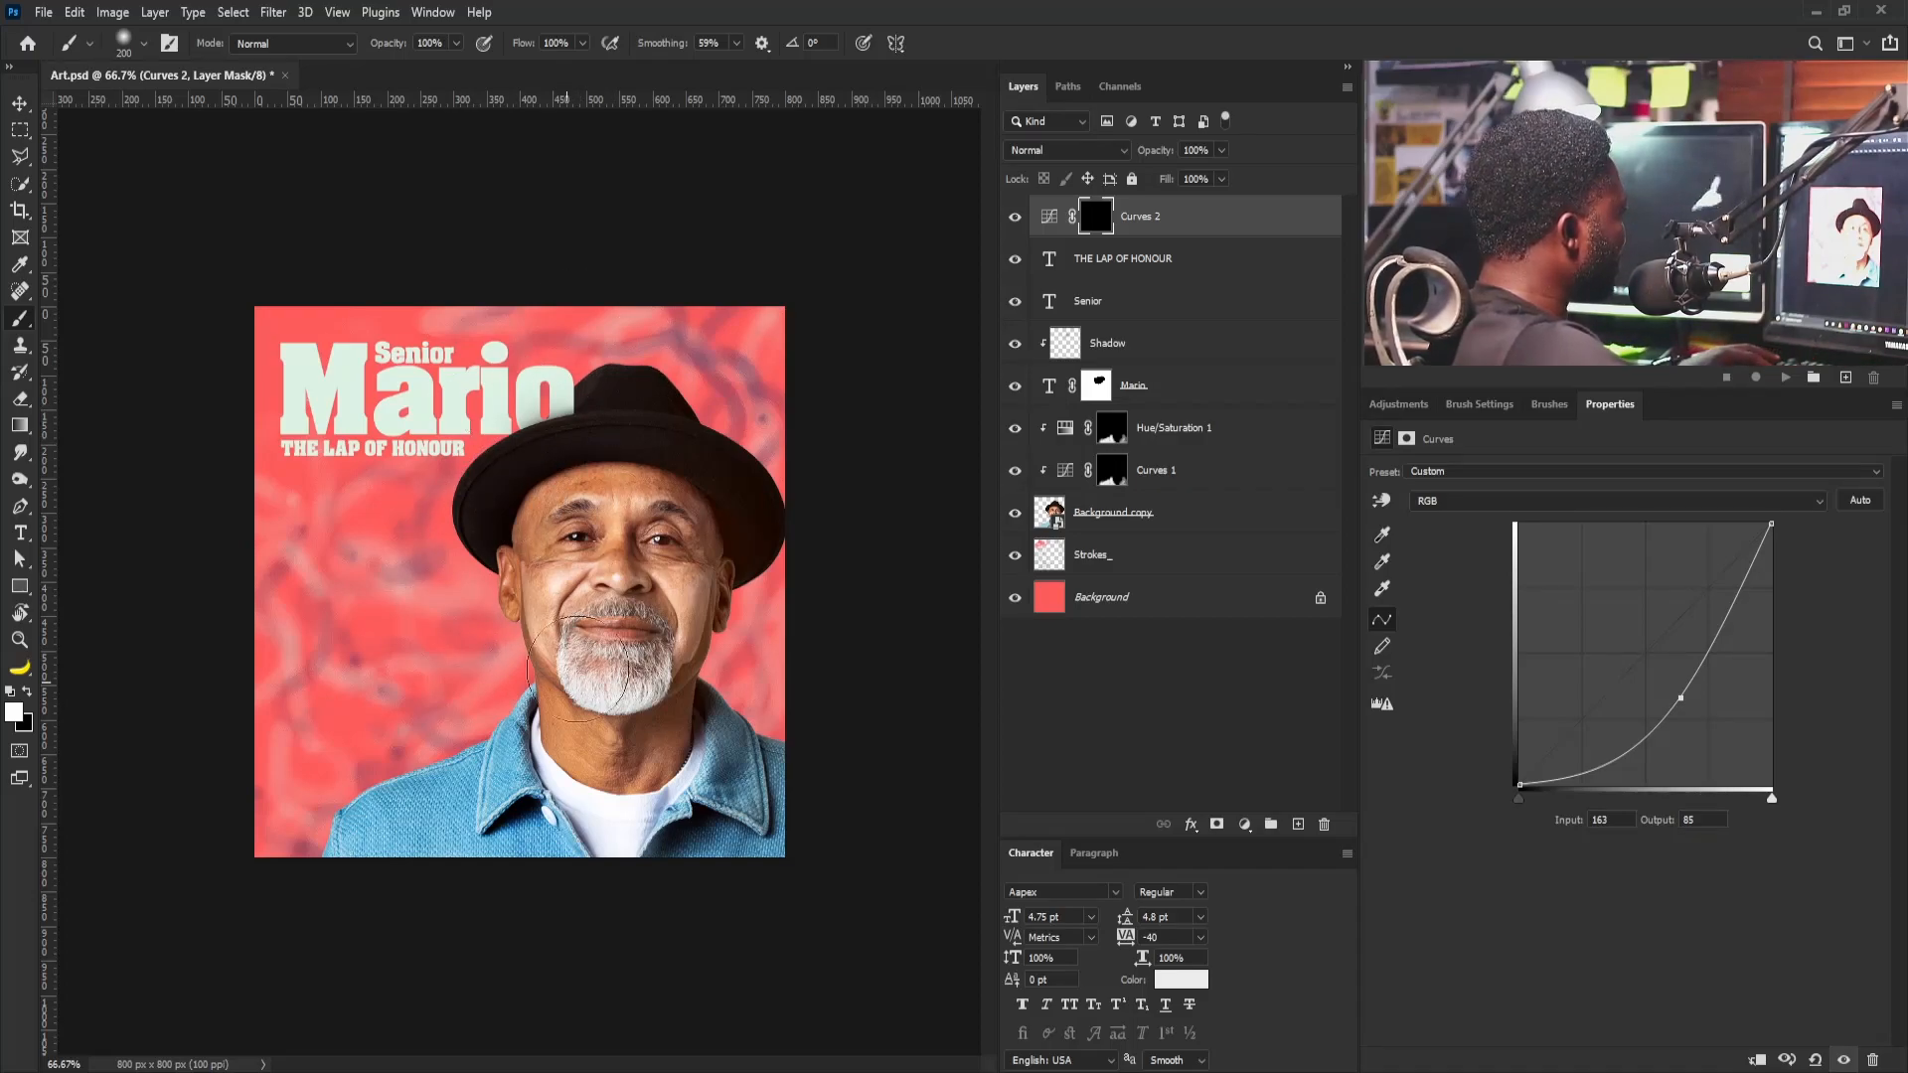
pyautogui.press(']')
pyautogui.press(']')
pyautogui.press(']')
pyautogui.press(']')
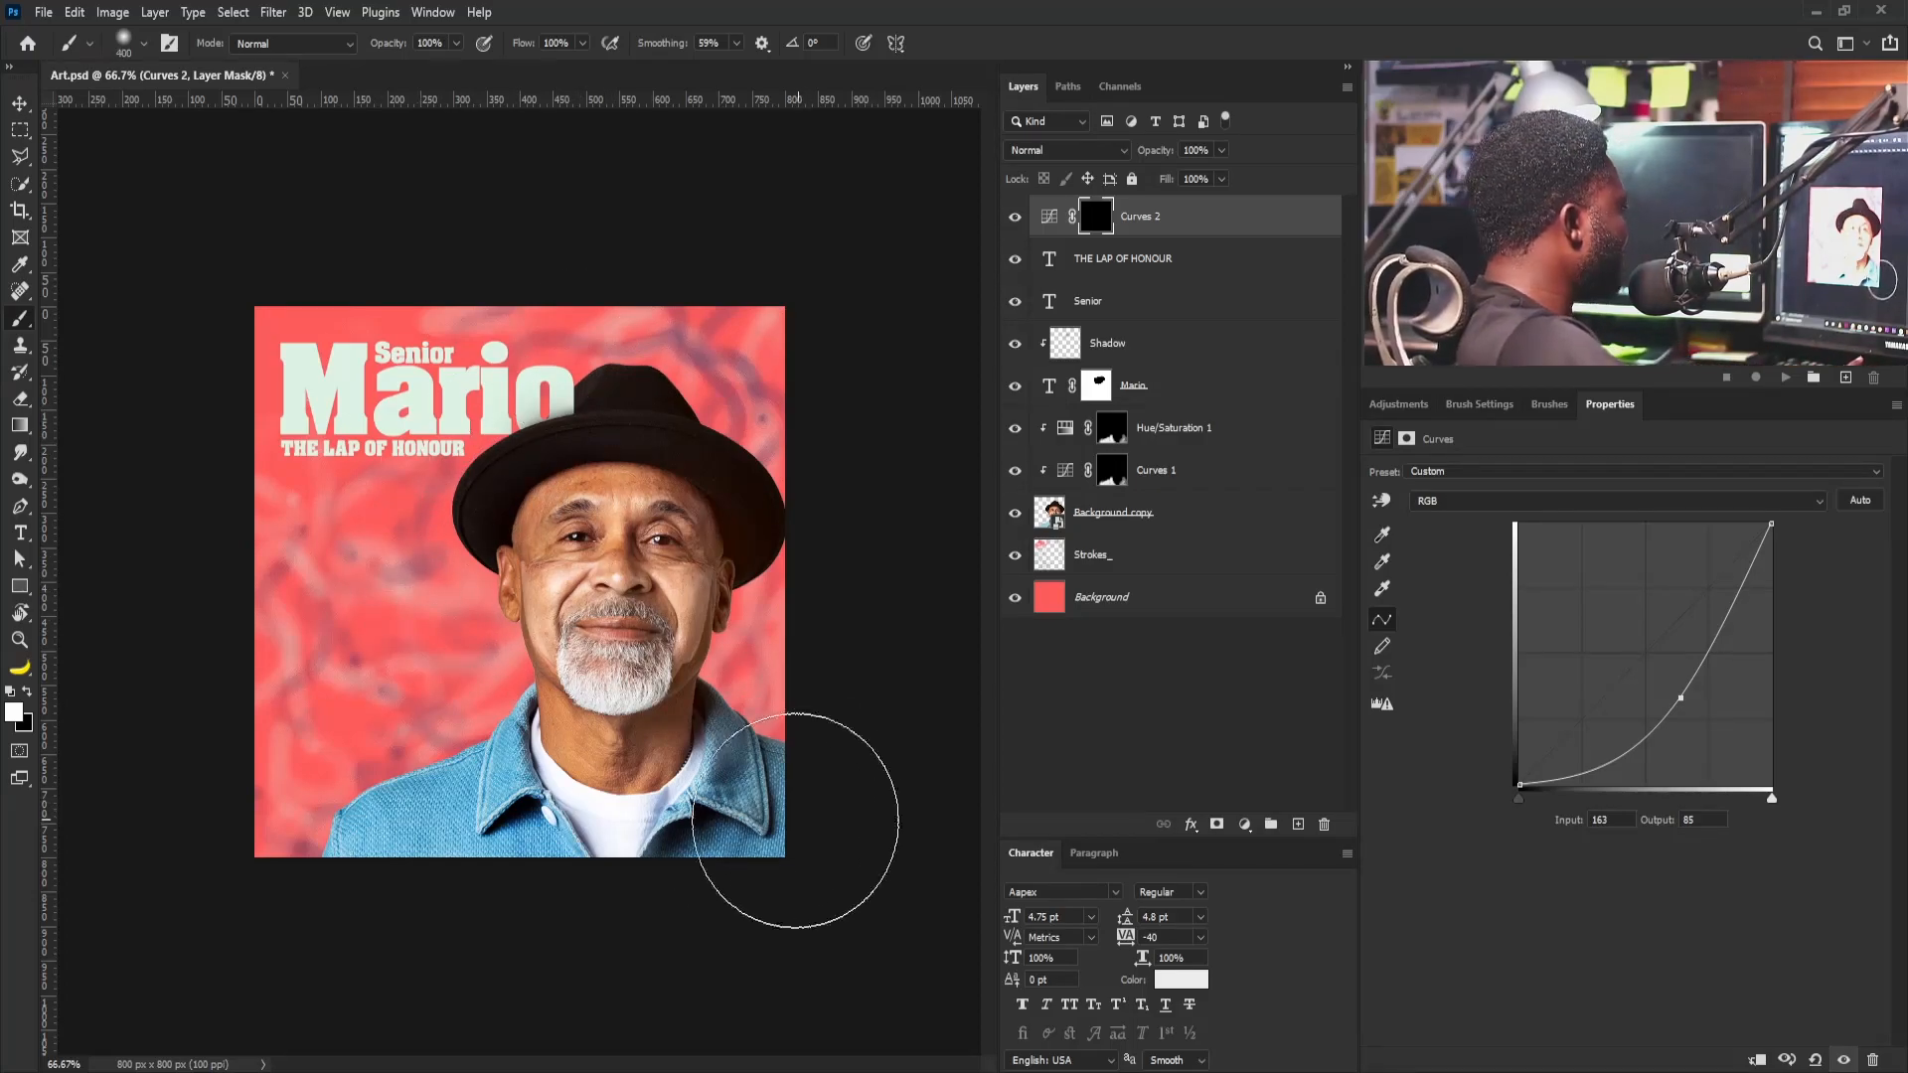
pyautogui.press('[')
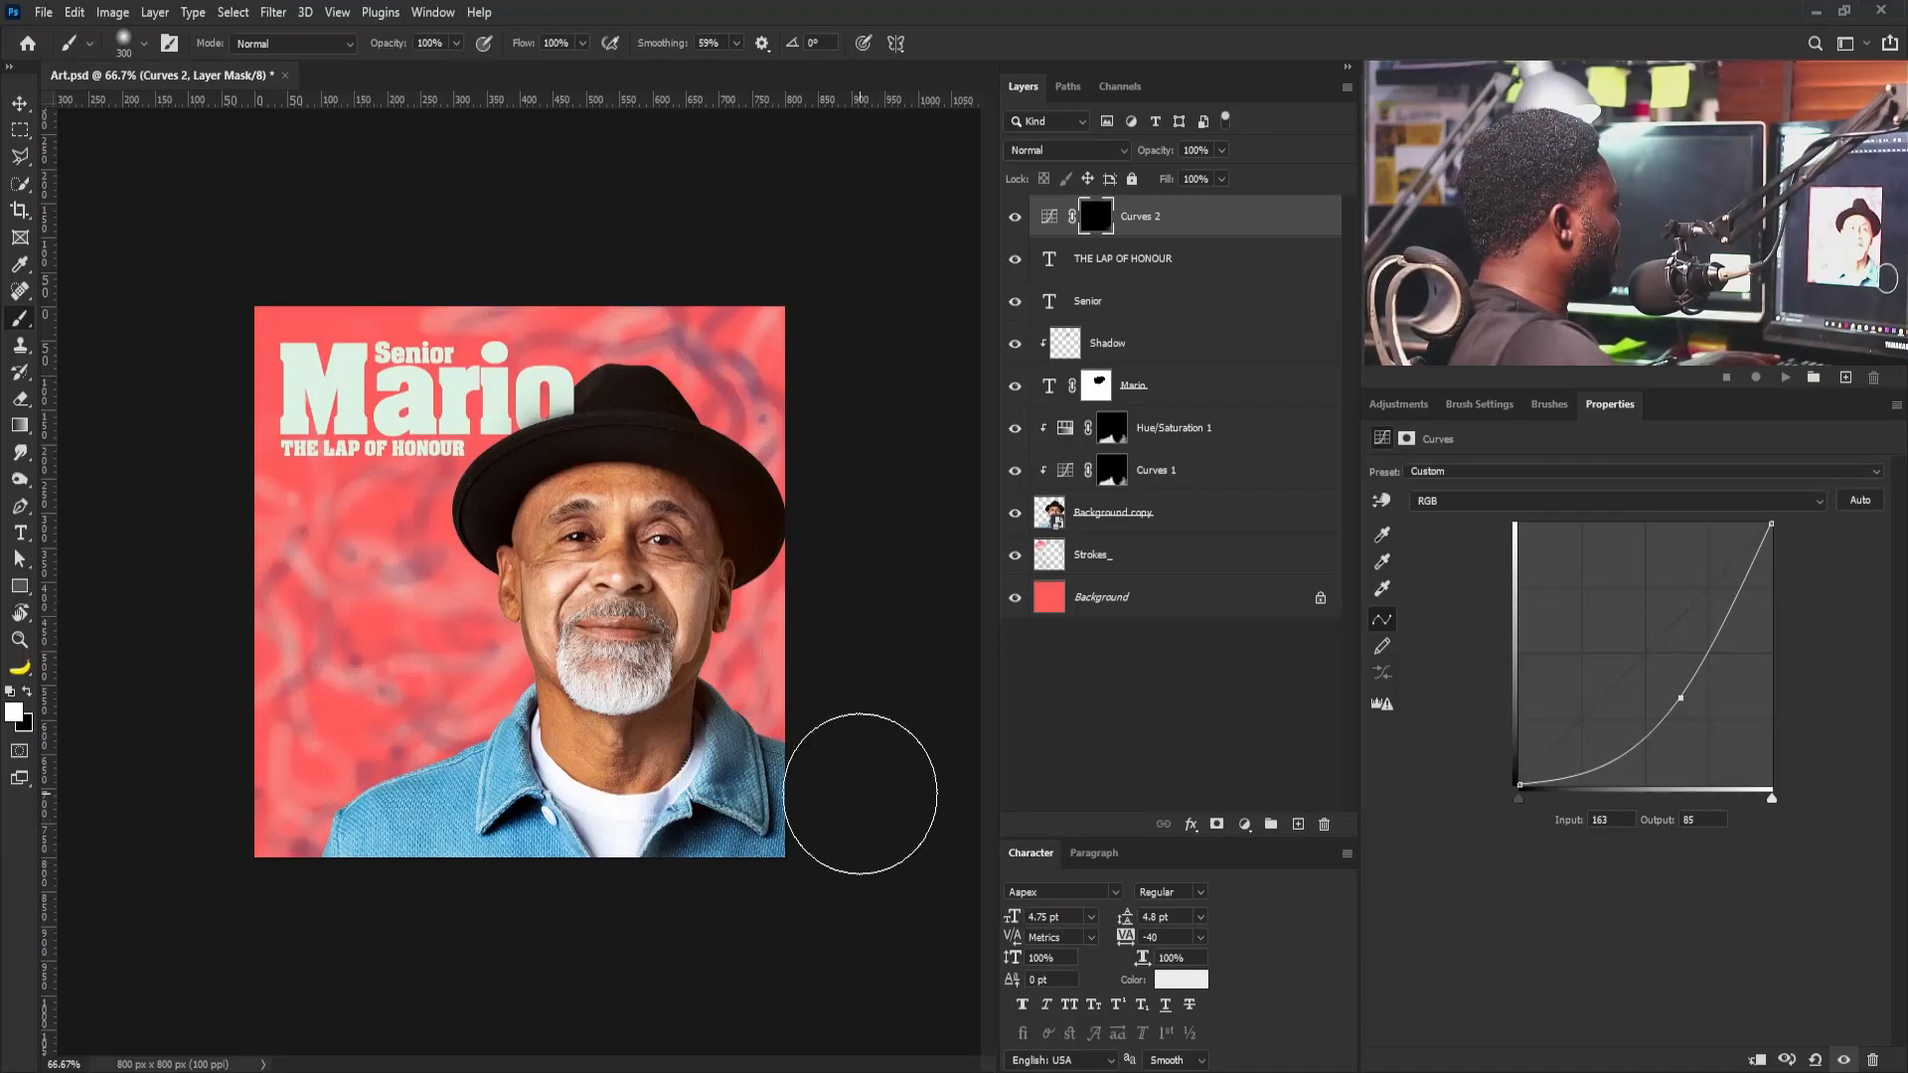